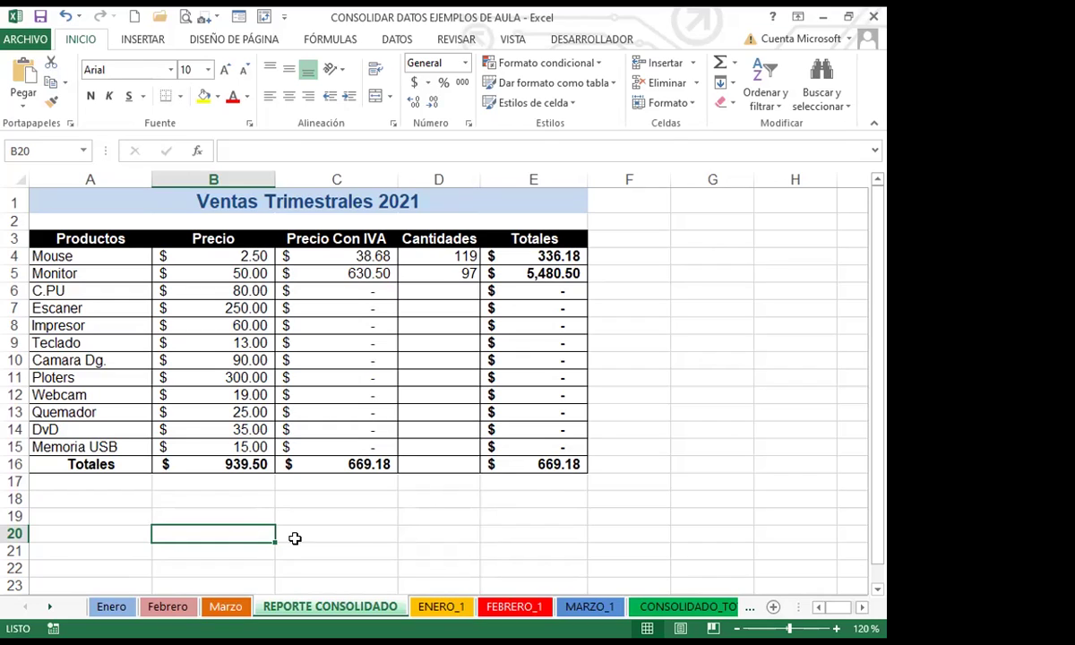
Review the formulas behind the Mouse row's Precio Con IVA and Totales values.
left_click(322, 258)
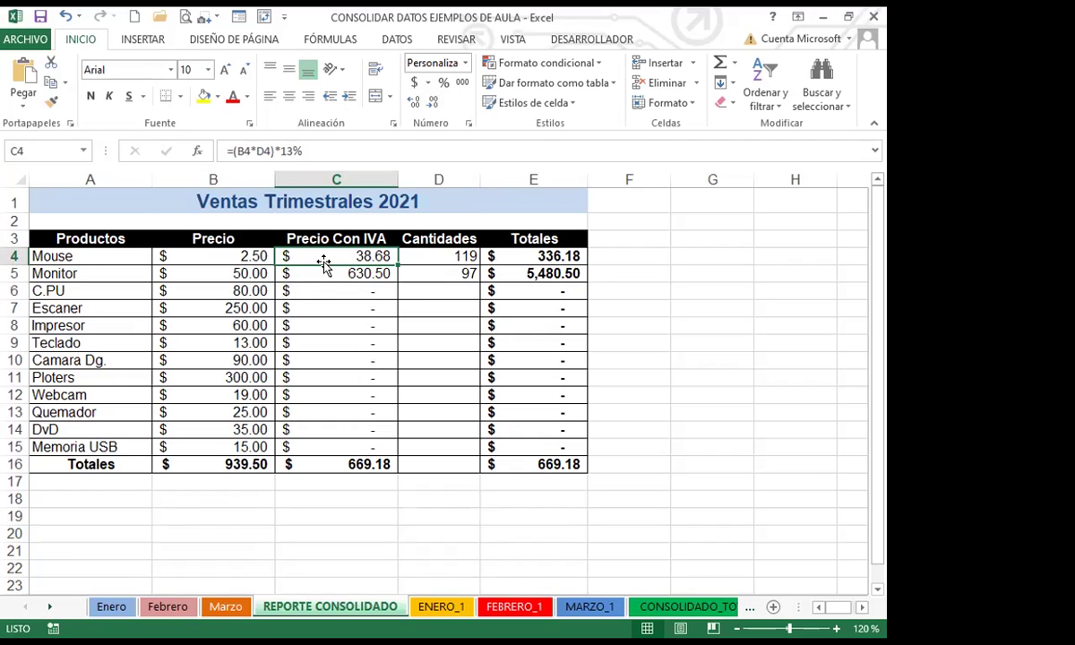
left_click(522, 256)
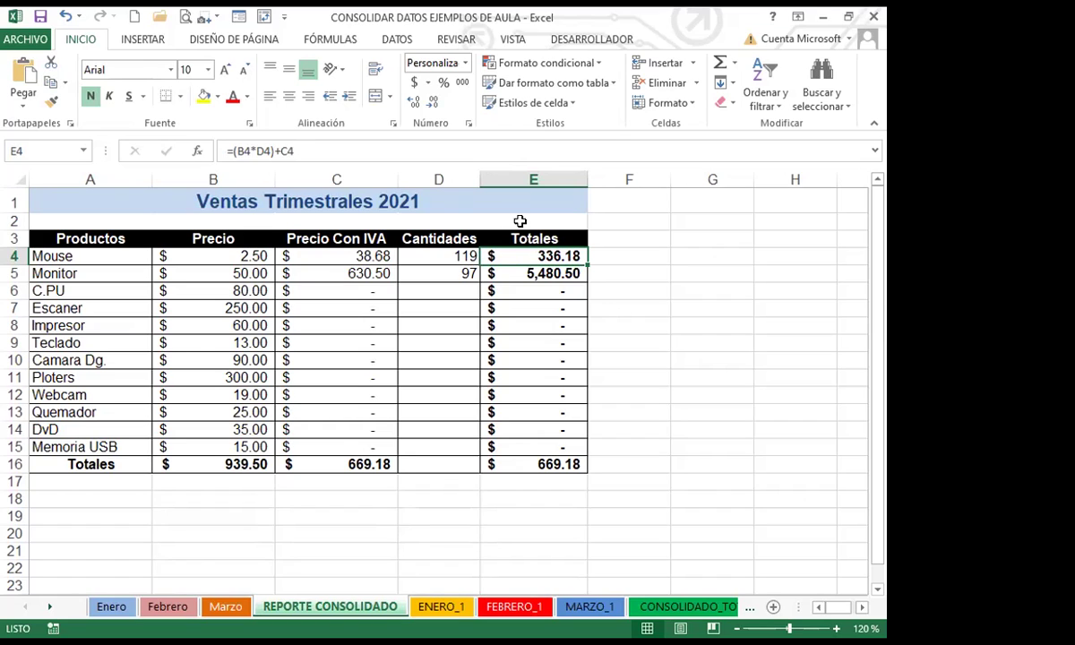
Start a data consolidation into cell D6 and remove the existing Enero, Febrero and Marzo references to $B$4.
left_click(452, 293)
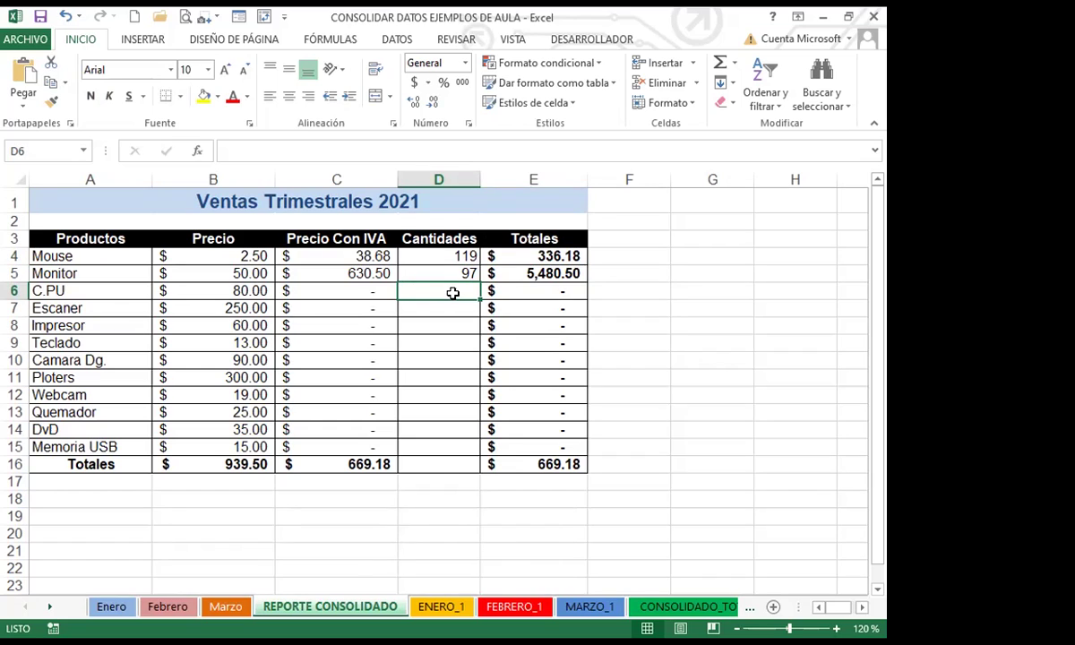
left_click(397, 43)
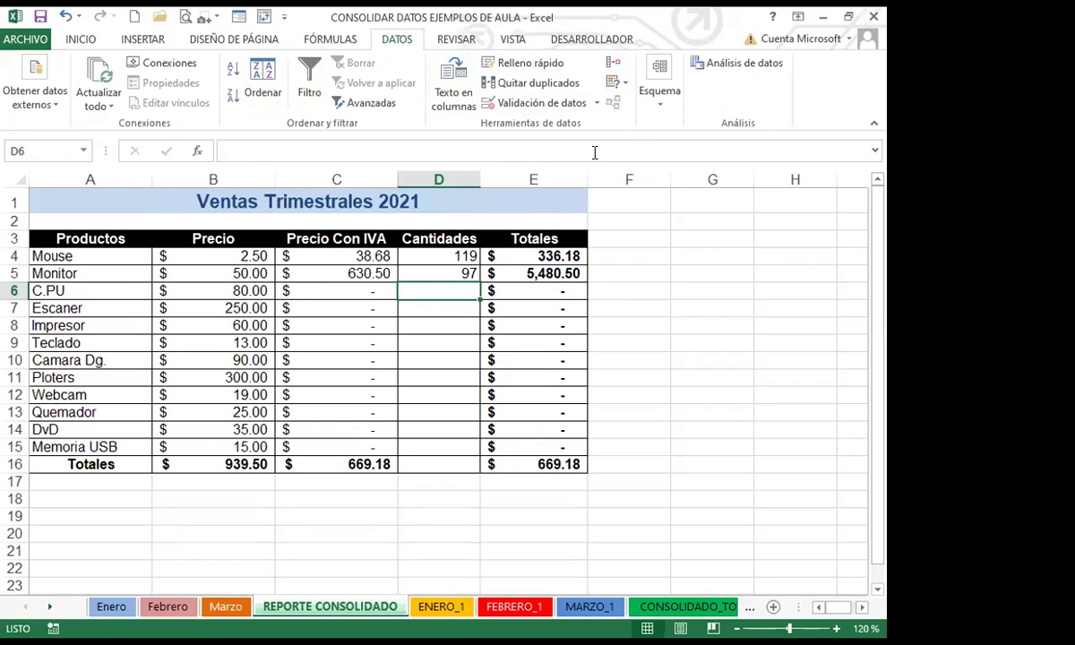
left_click(613, 63)
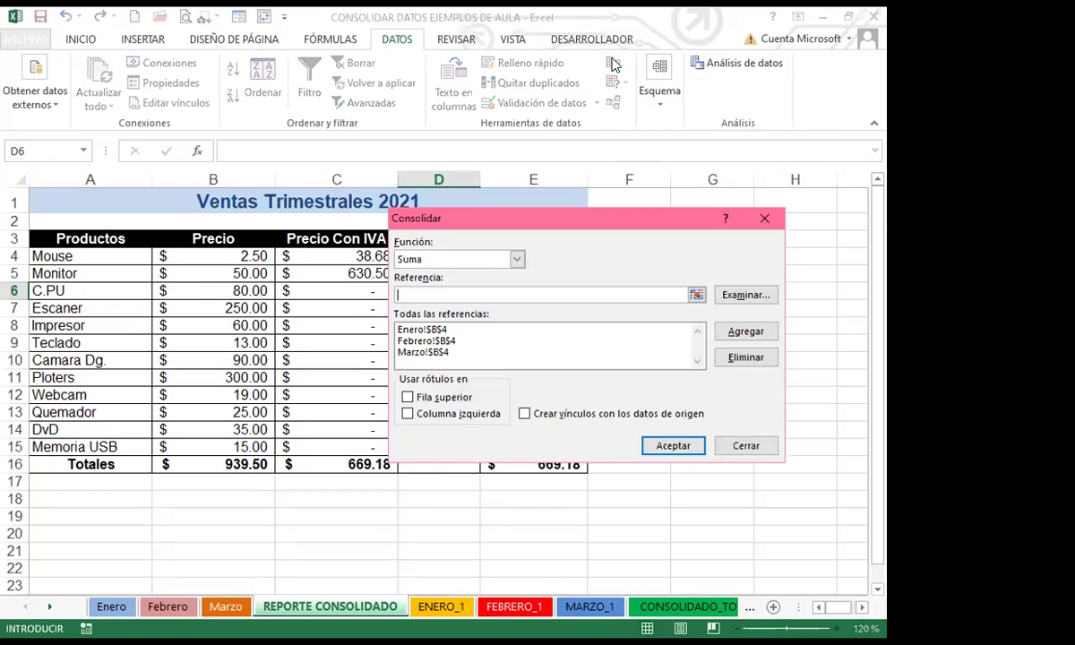
left_click_drag(583, 220, 631, 137)
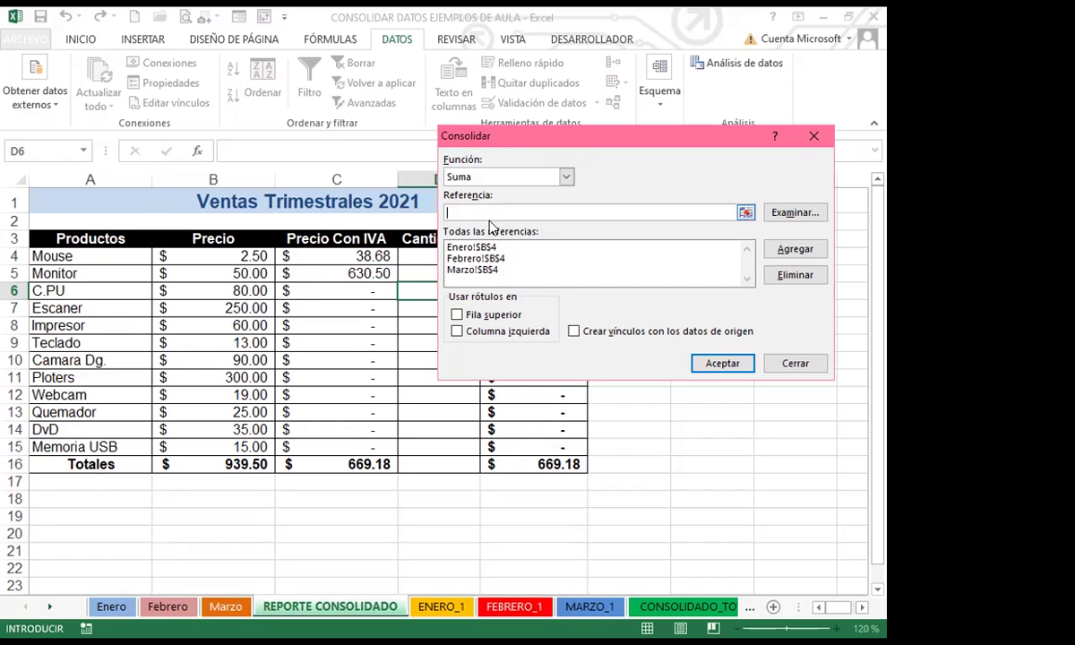
left_click(580, 242)
left_click(794, 275)
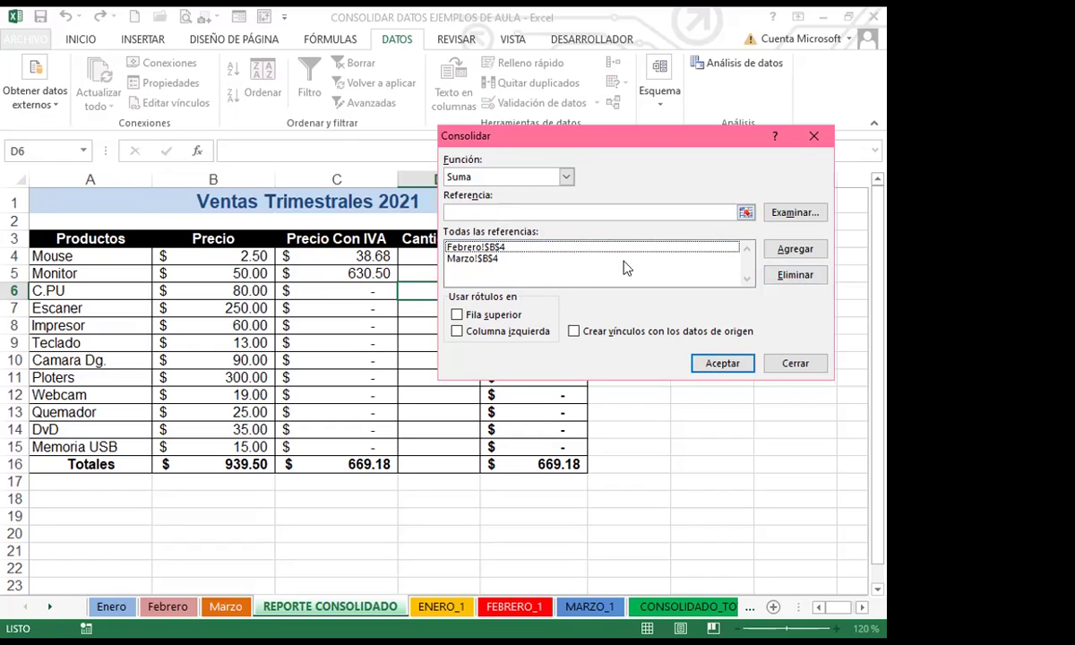
left_click(501, 247)
left_click(794, 275)
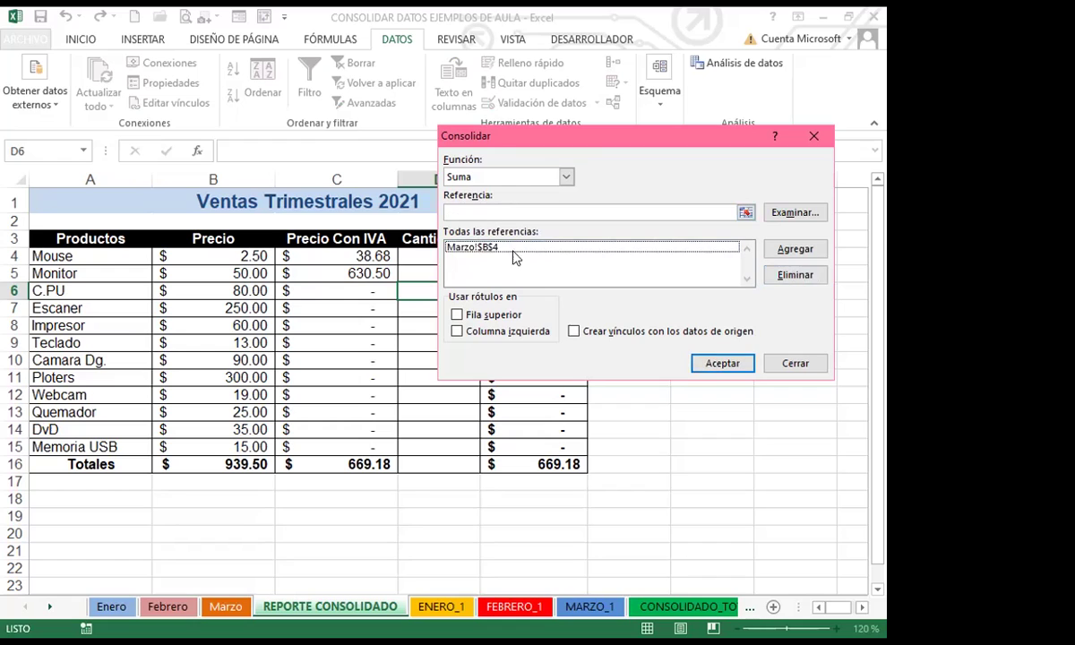
left_click(484, 247)
left_click(794, 275)
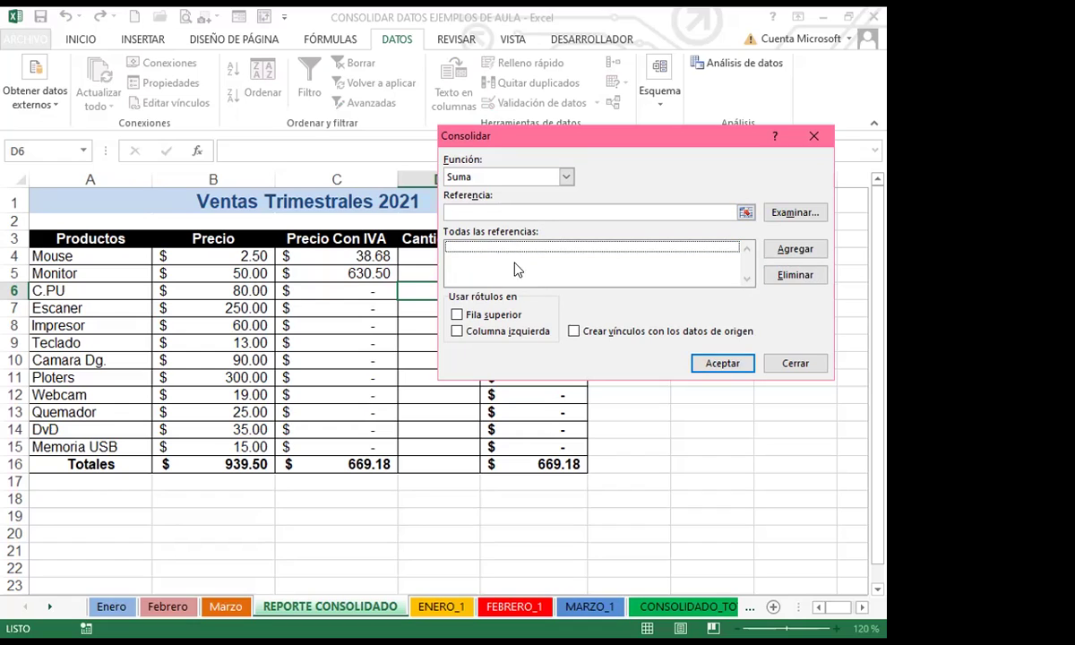
Reposition the Consolidar dialog and select Suma as the consolidation function.
left_click_drag(553, 138, 692, 160)
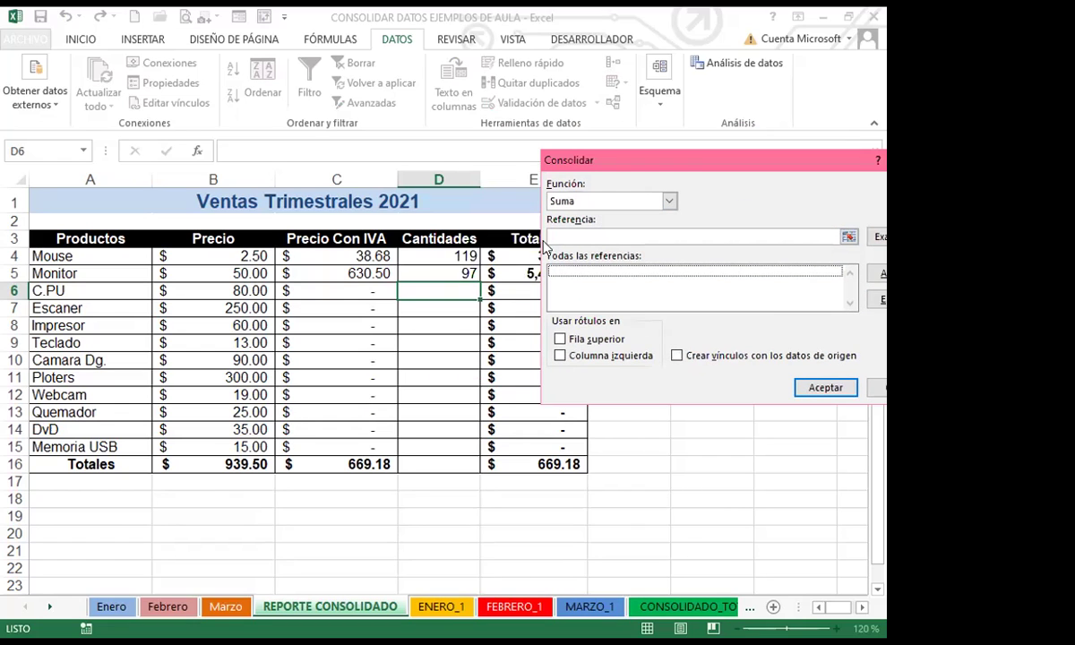
left_click_drag(556, 160, 499, 153)
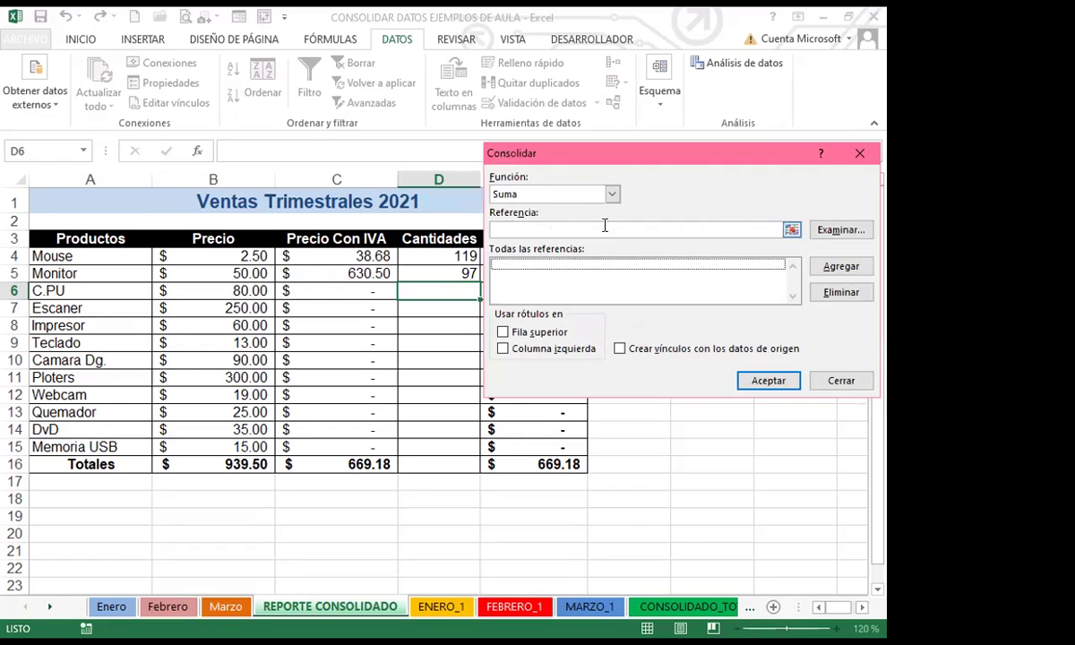
left_click_drag(732, 157, 603, 150)
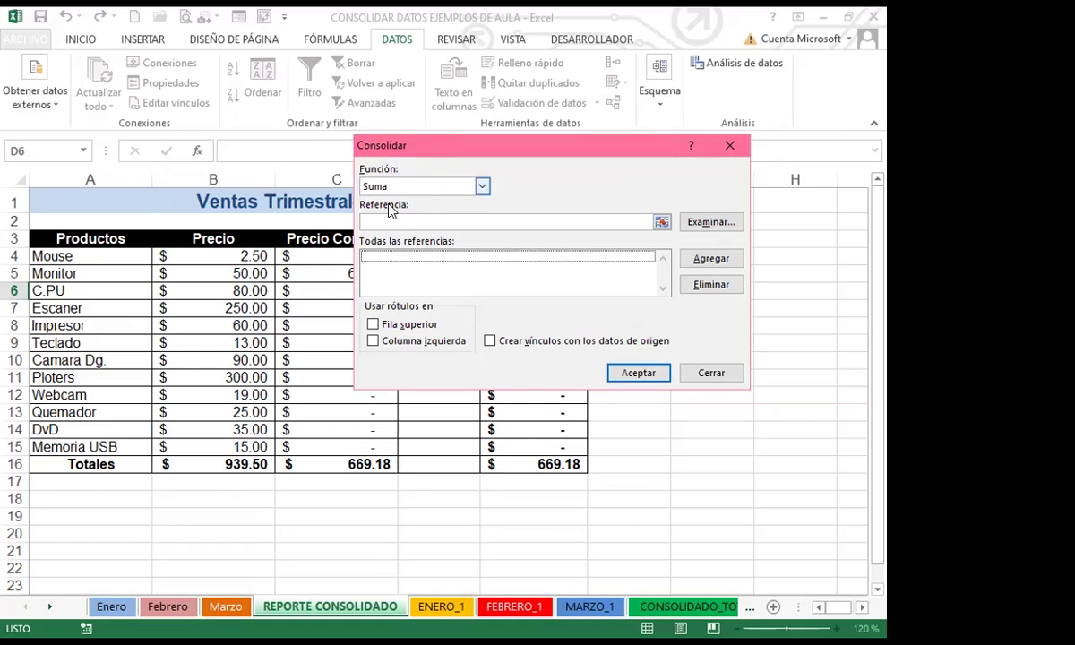
left_click(482, 186)
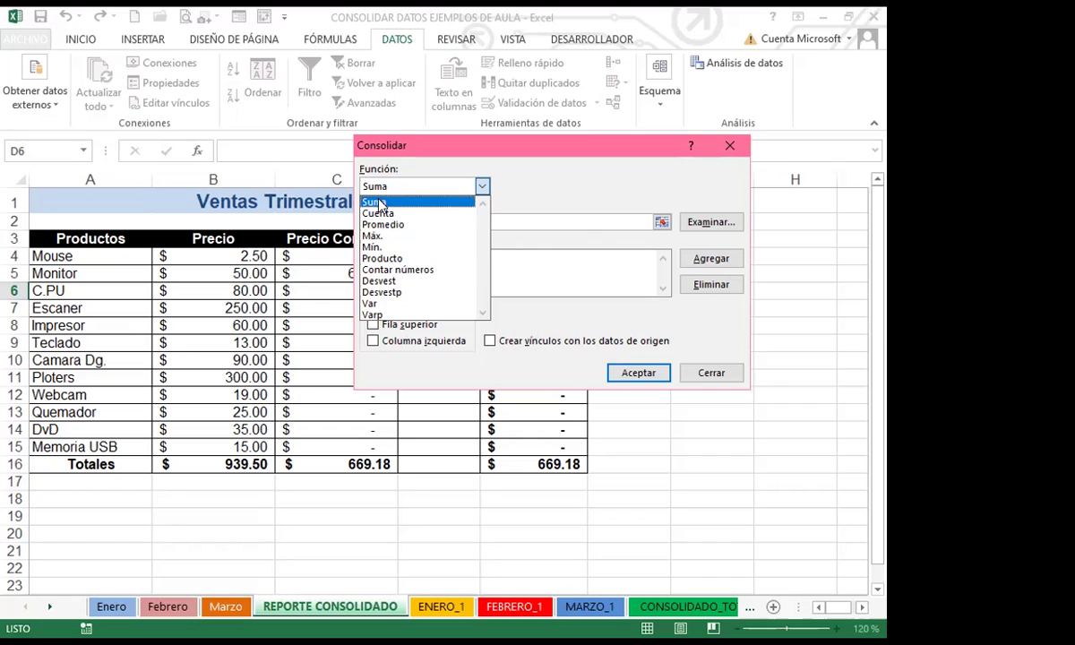
left_click(461, 203)
left_click(384, 219)
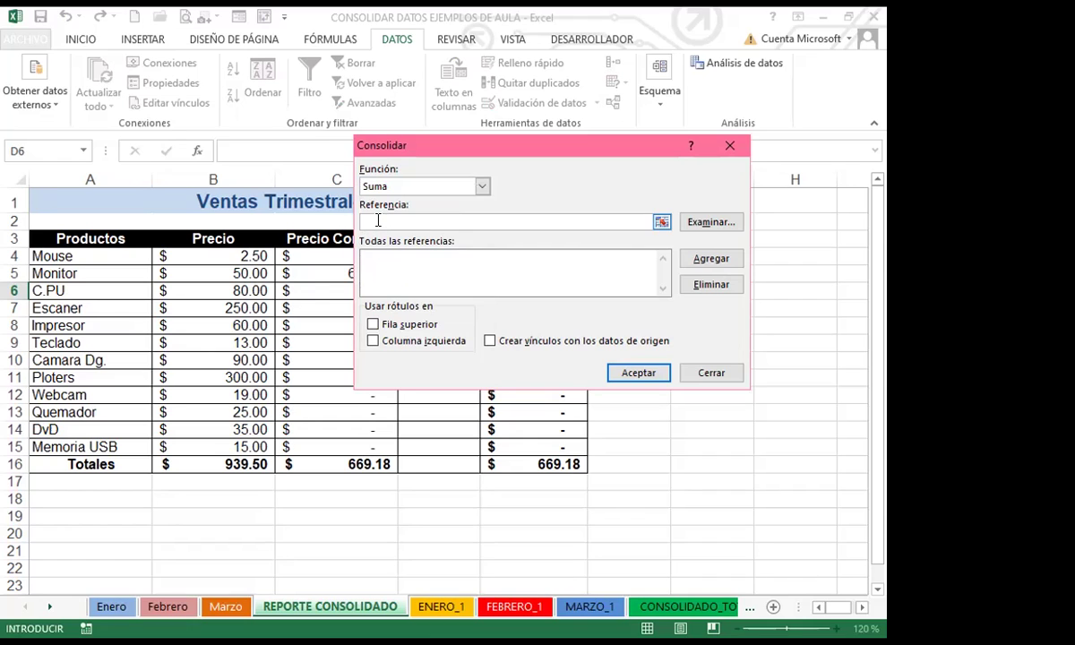
Add the references Enero!$B$4, Febrero!$B$4 and Marzo!$B$4 and run the consolidation for the C.PU quantity.
left_click(115, 608)
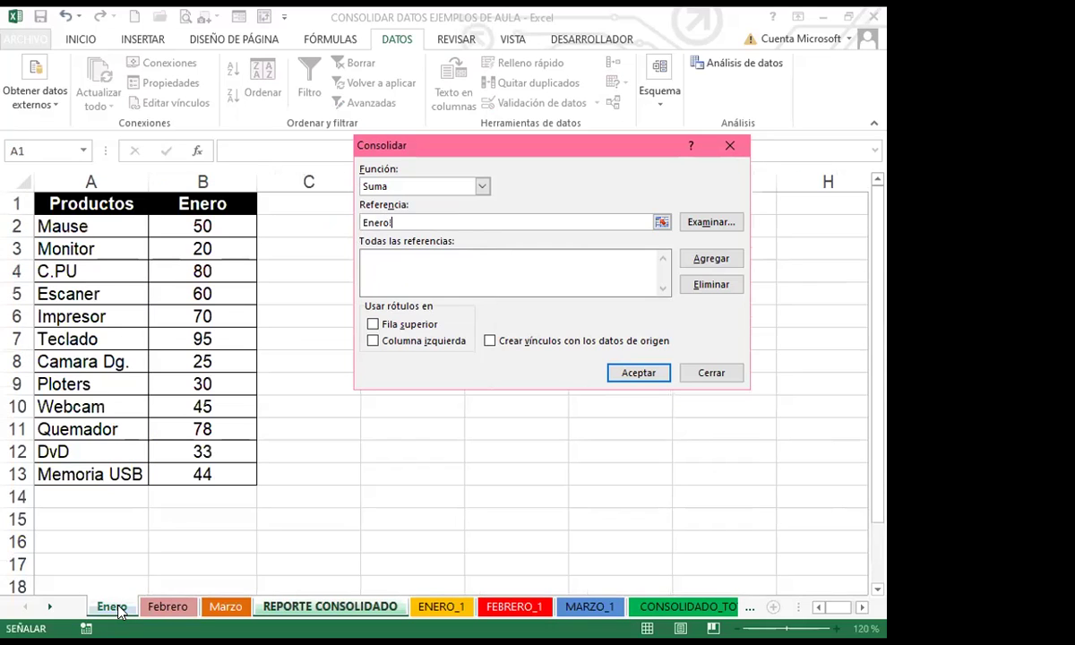
left_click(177, 269)
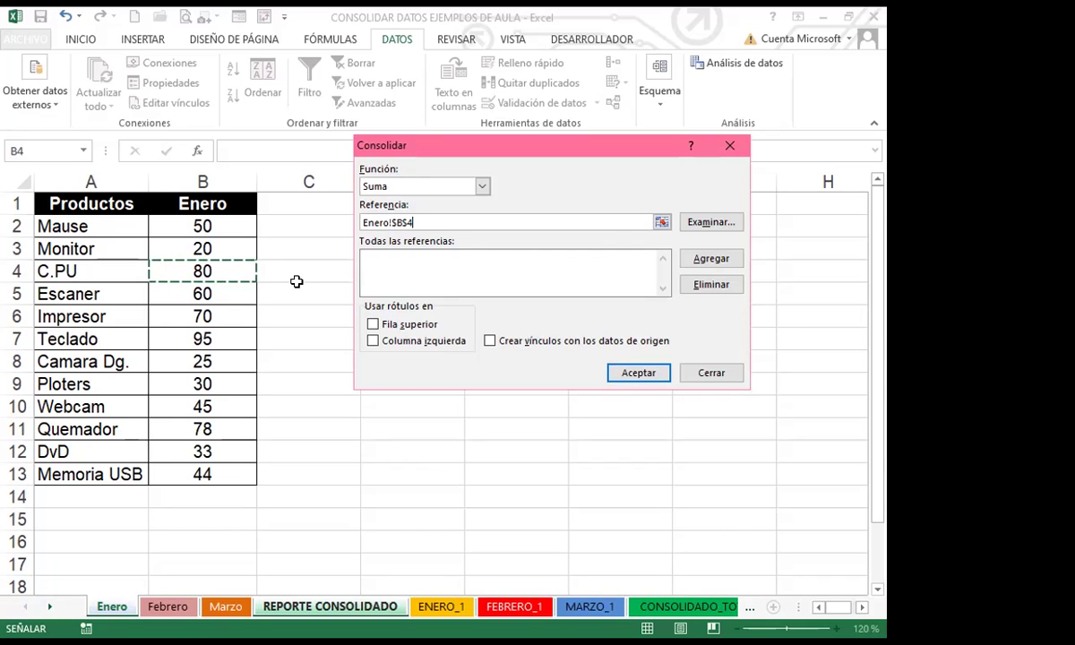
left_click(712, 258)
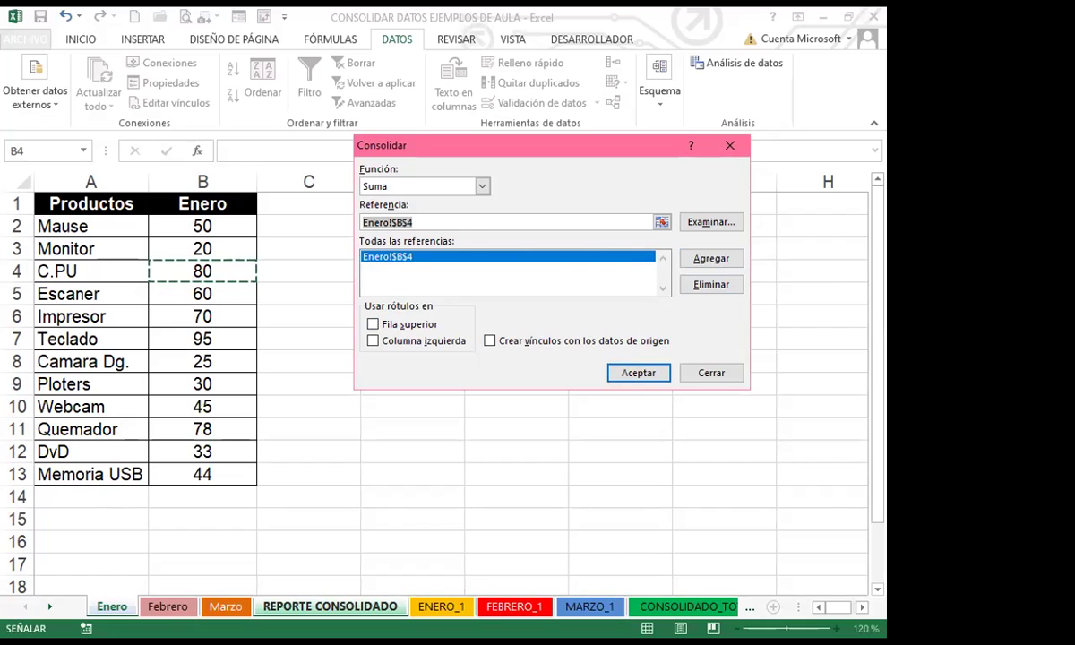
left_click(171, 608)
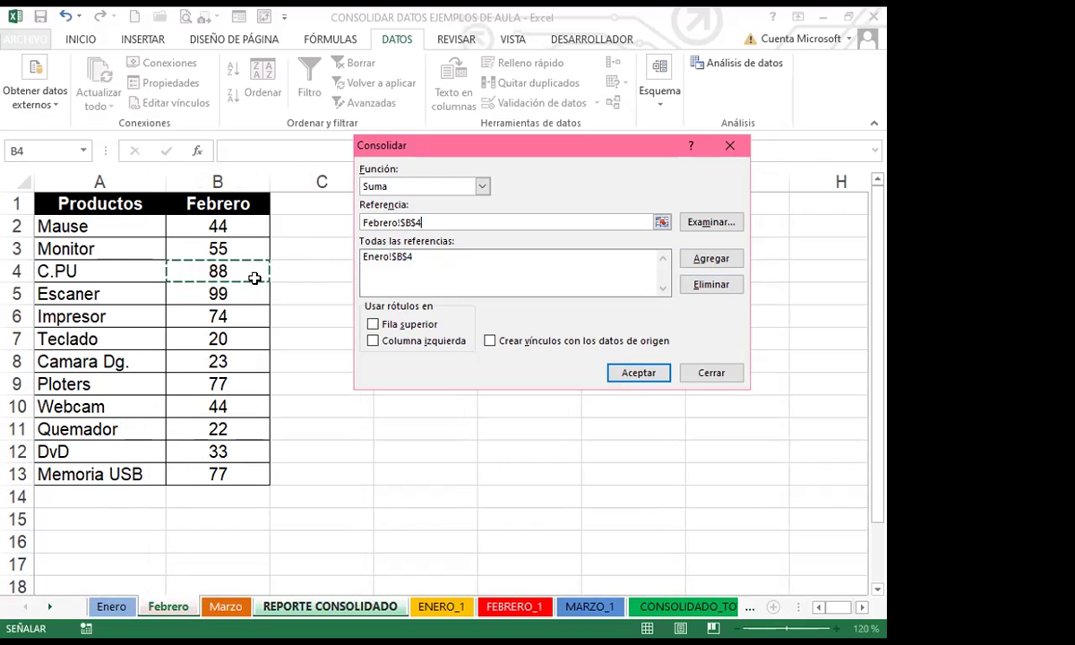
left_click(707, 260)
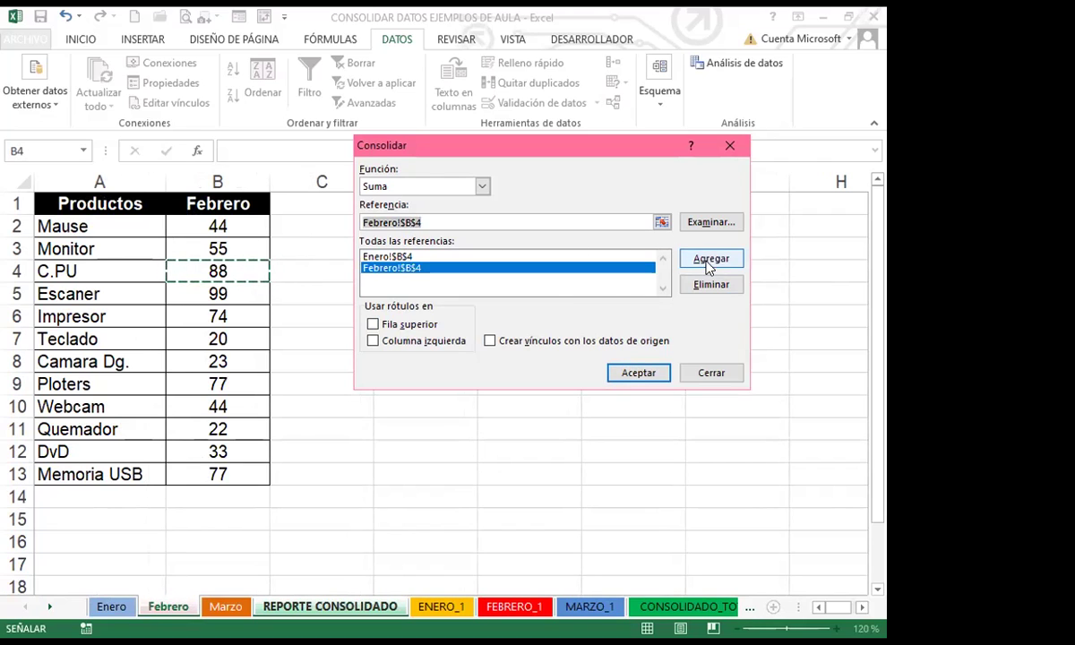
left_click(228, 607)
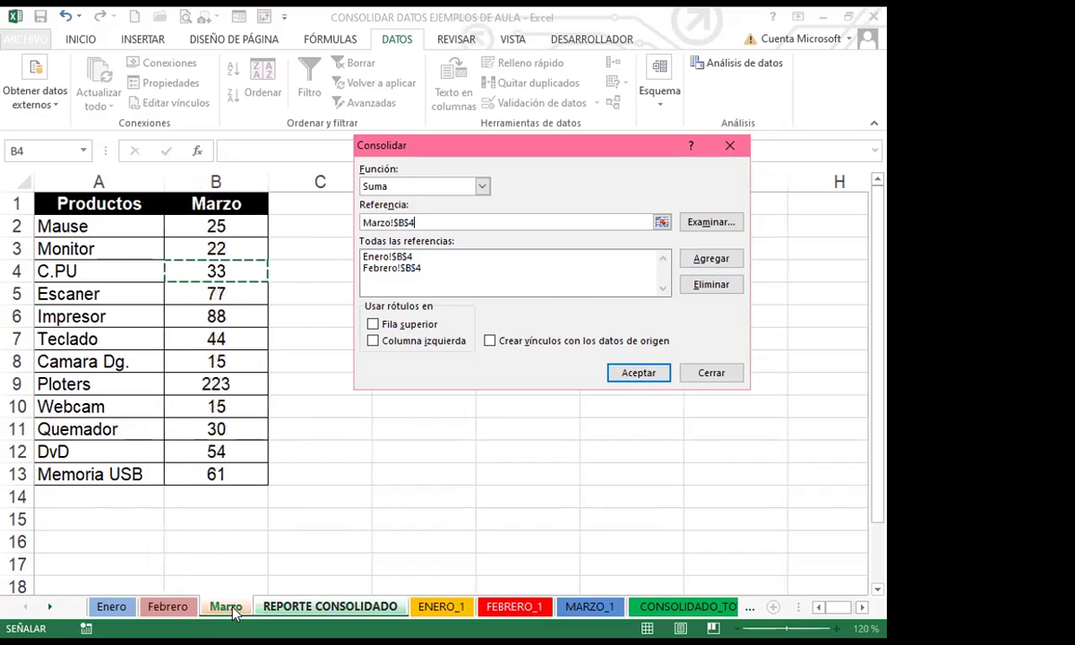
left_click(716, 260)
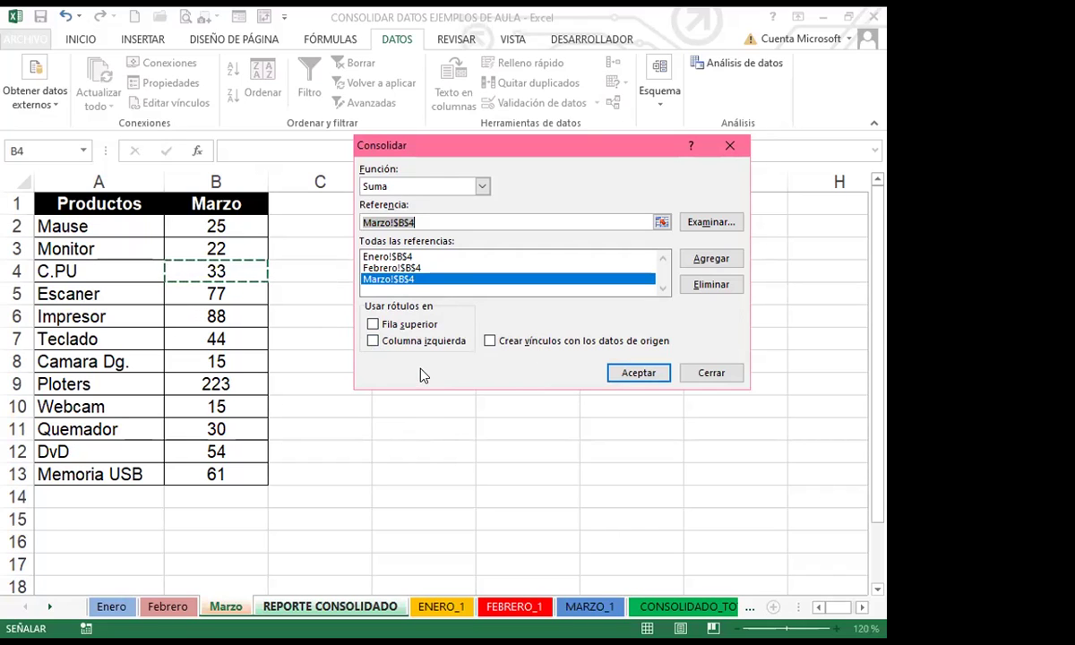
left_click(642, 374)
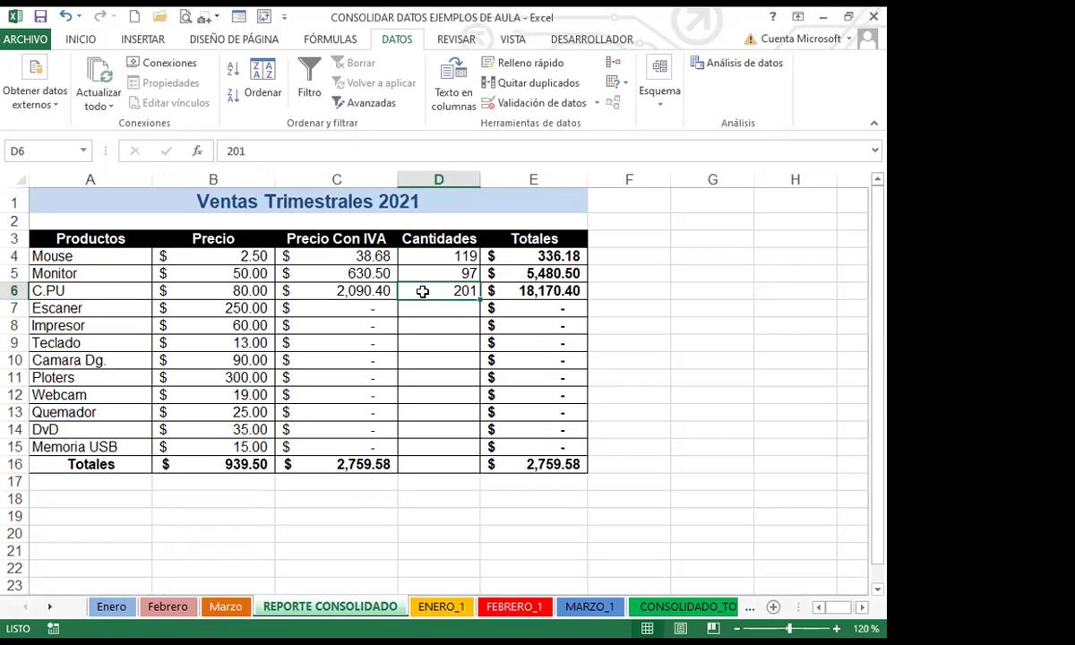
Check the C.PU row's Precio Con IVA and Totales formulas and its consolidated quantity.
left_click(320, 287)
left_click(508, 291)
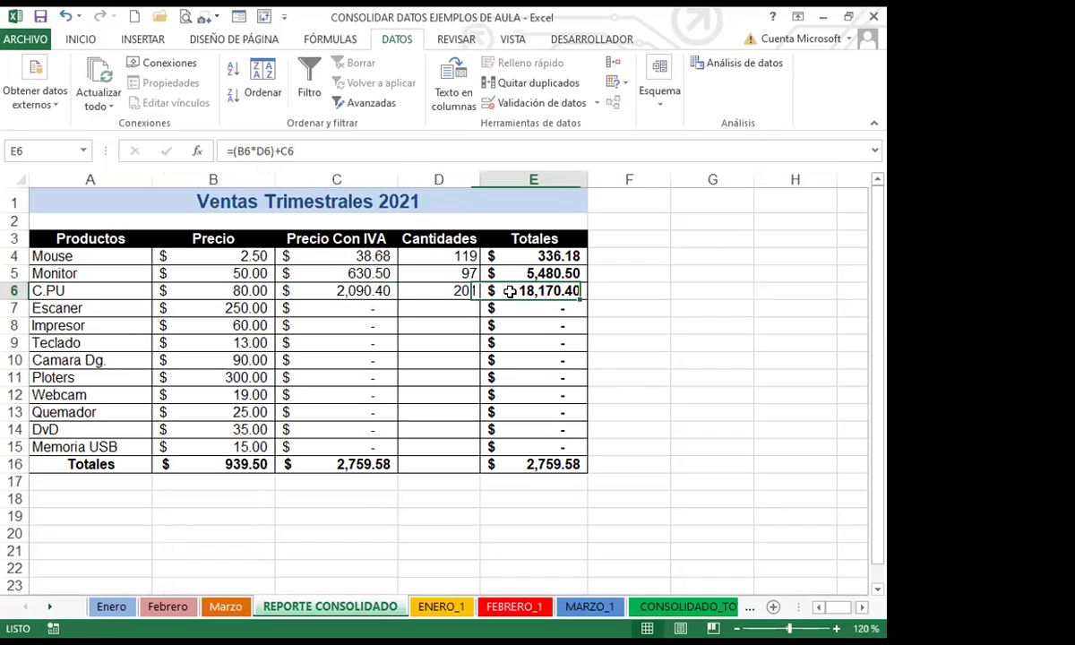
left_click(436, 286)
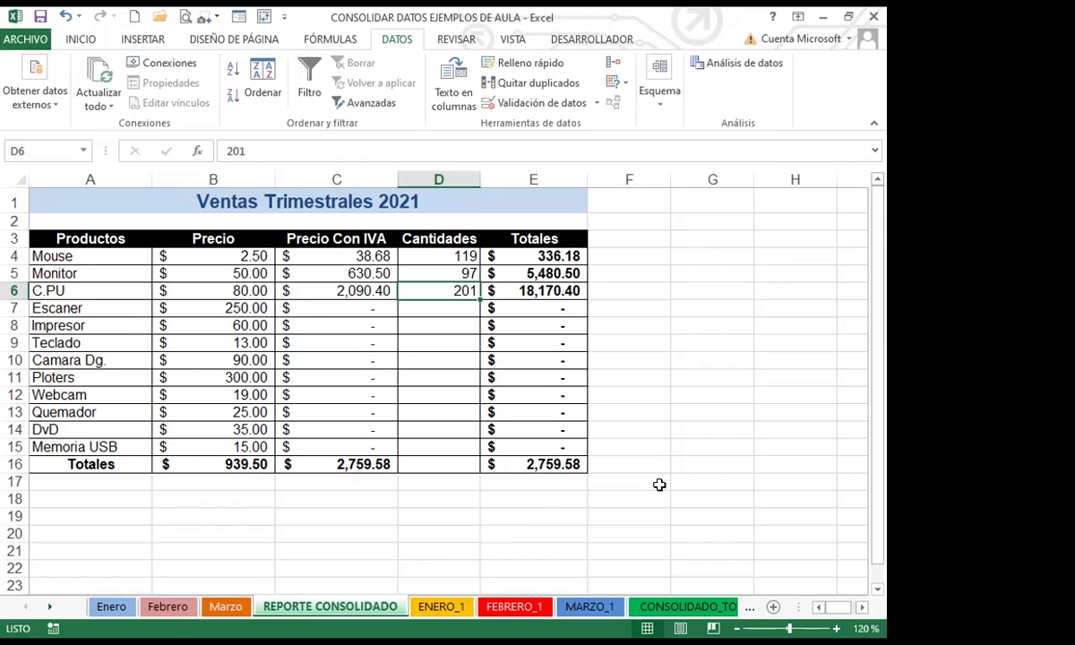
Try filling the C.PU quantity from D6 down to D15, and undo the fill.
left_click(439, 310)
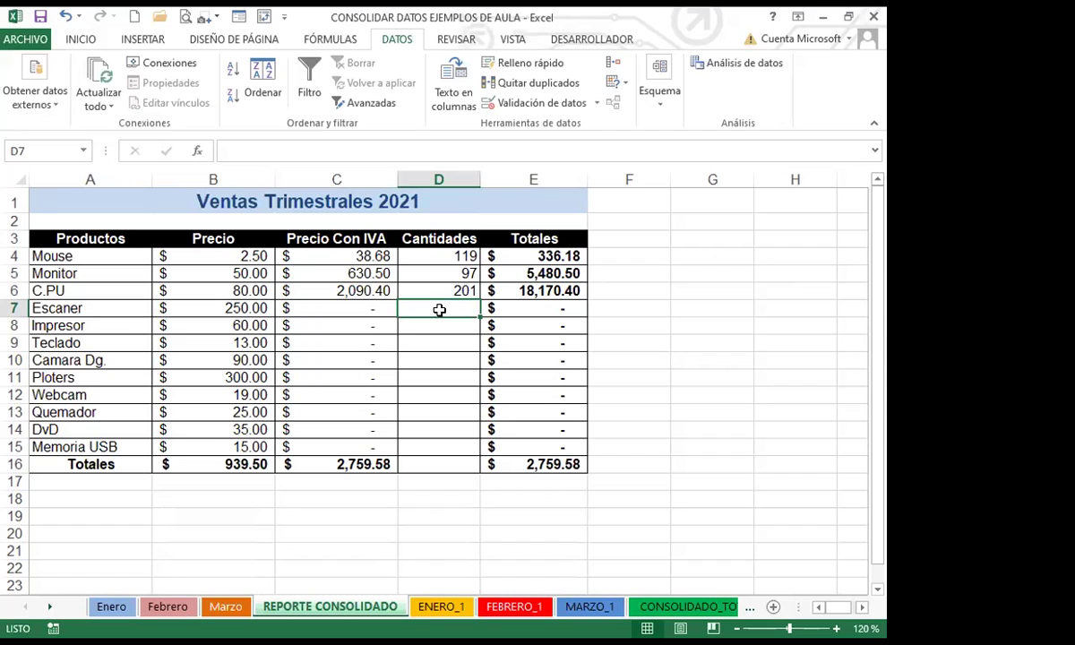
left_click(438, 291)
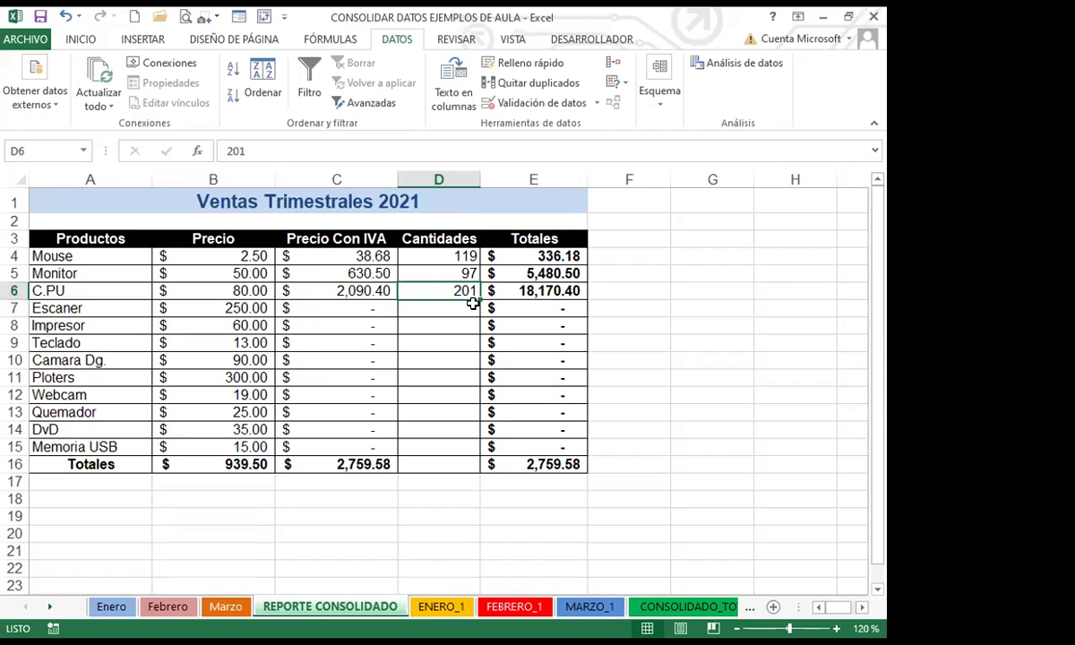
left_click_drag(481, 306, 456, 445)
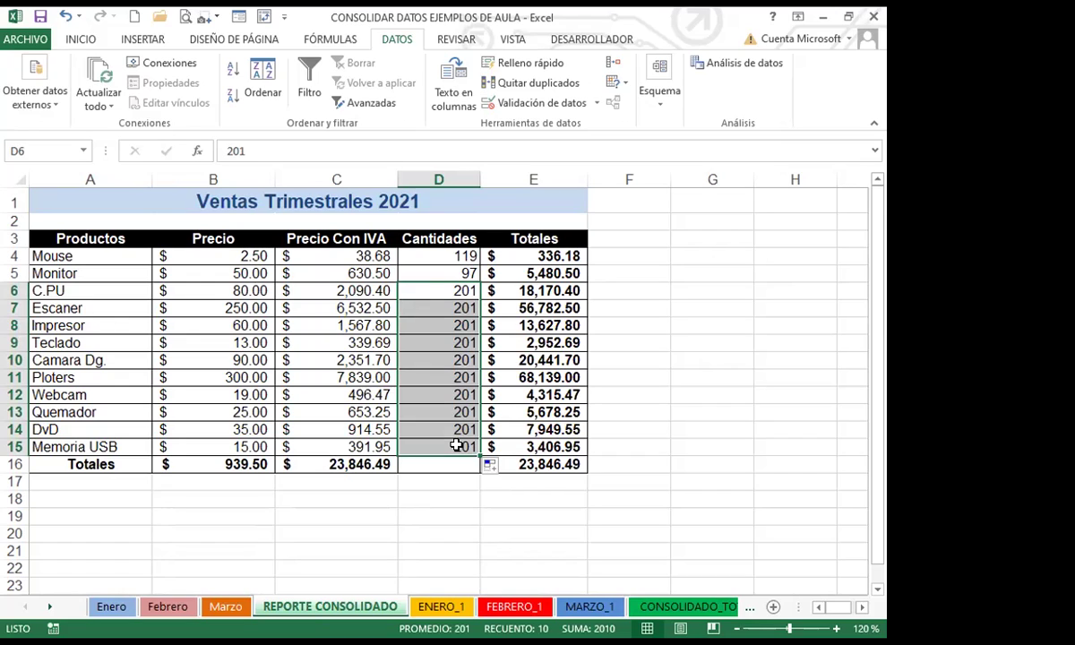
key("ctrl+z")
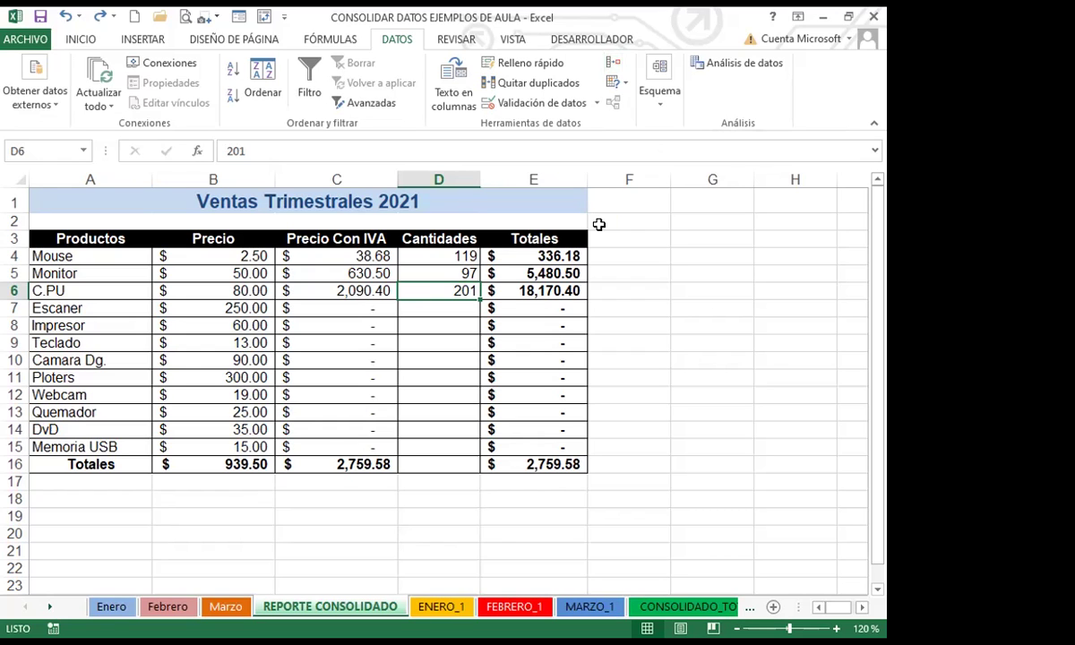
Compare the product rows on the Enero, Febrero and Marzo sheets with those on the REPORTE CONSOLIDADO sheet.
left_click(112, 607)
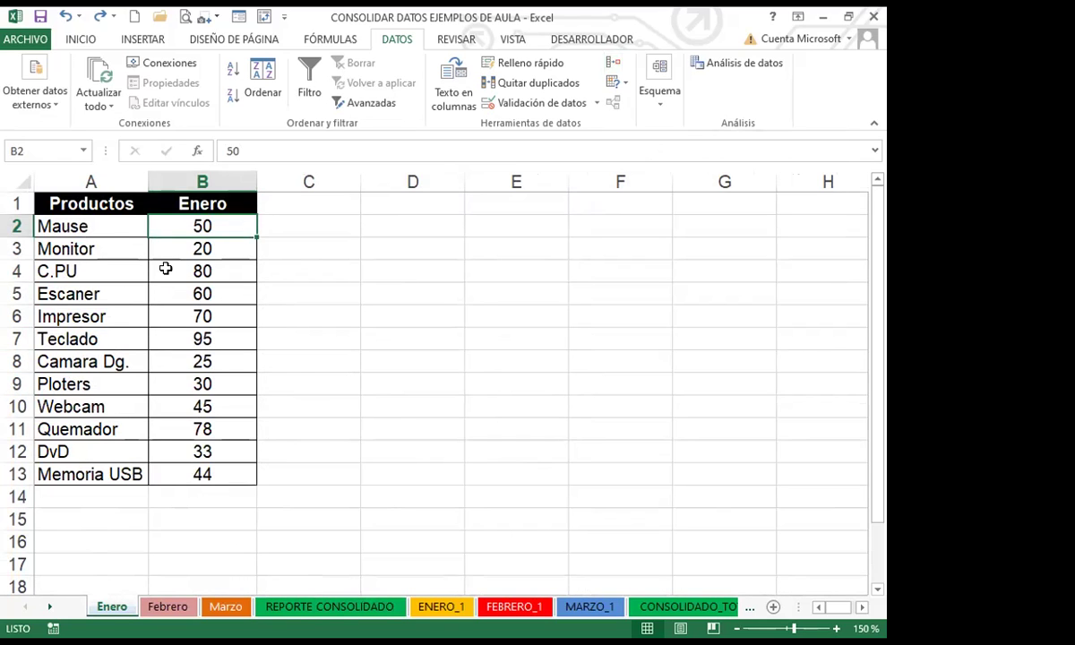
left_click(334, 608)
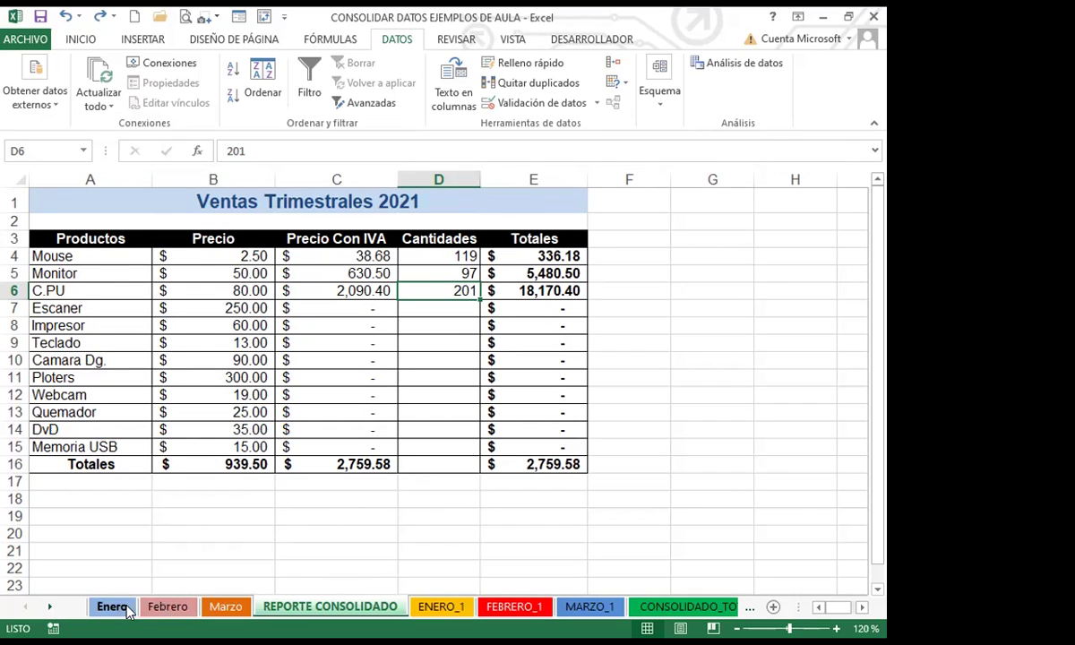
left_click(169, 607)
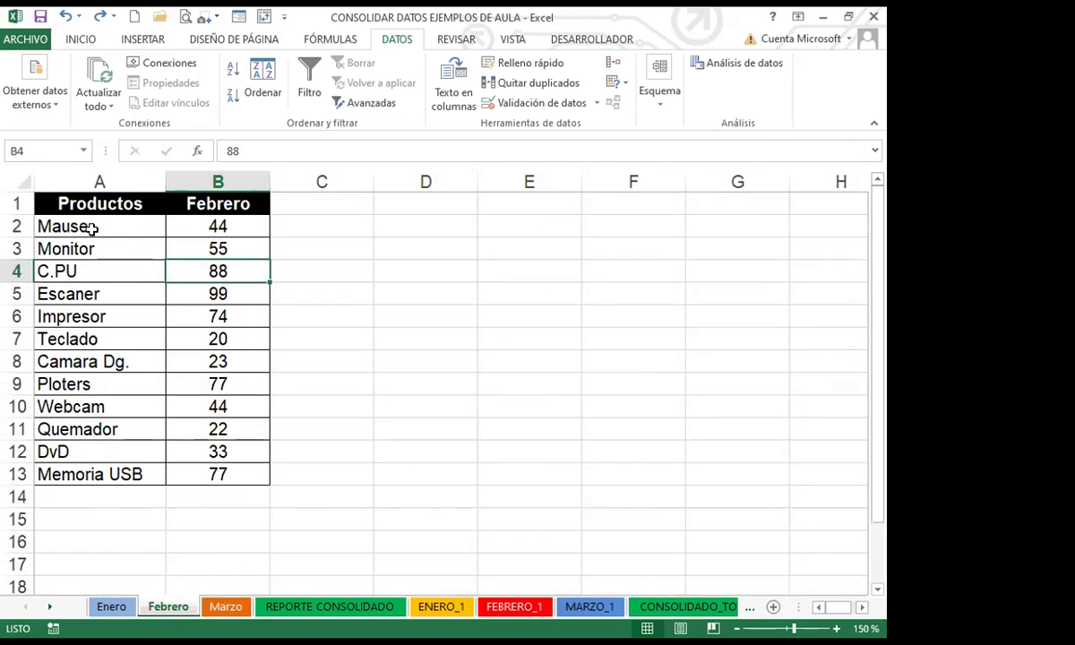
left_click(225, 607)
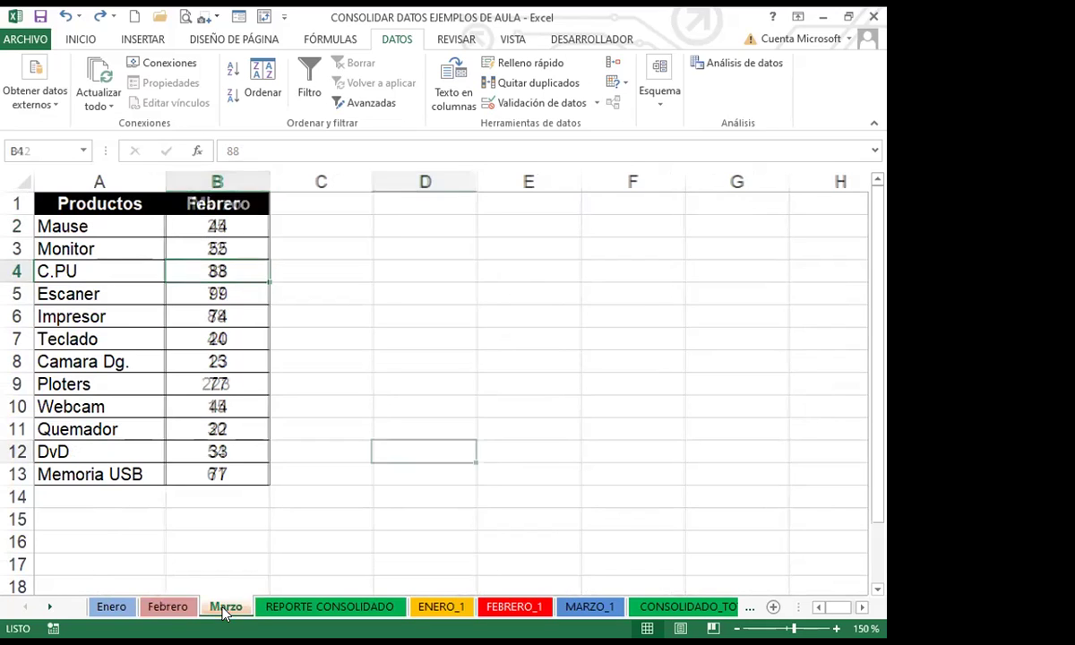
left_click(159, 608)
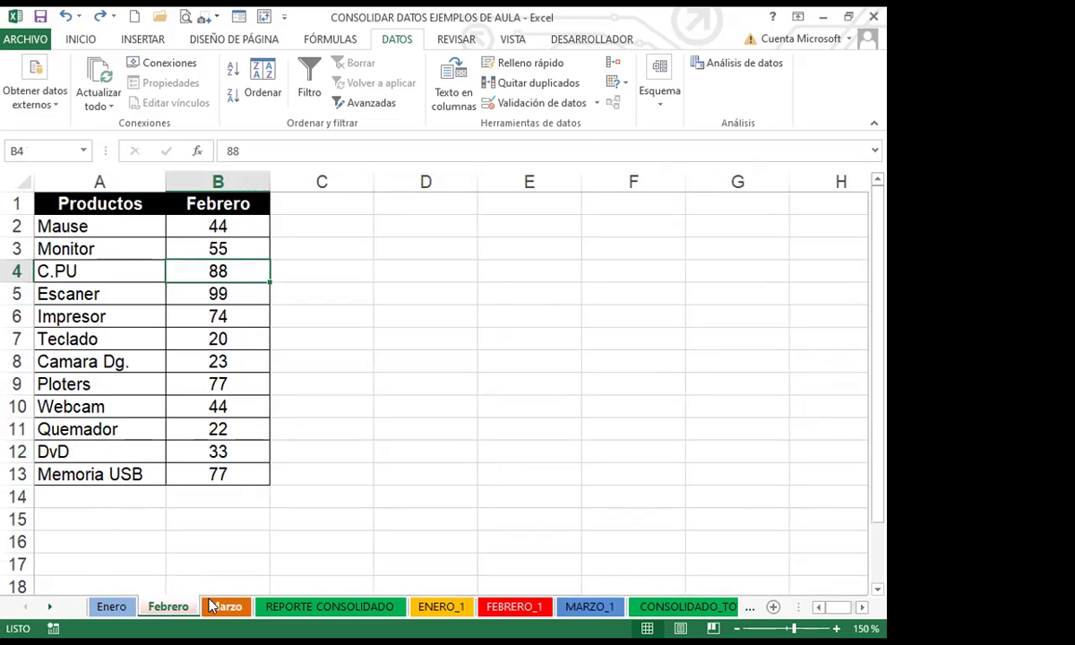
left_click(288, 607)
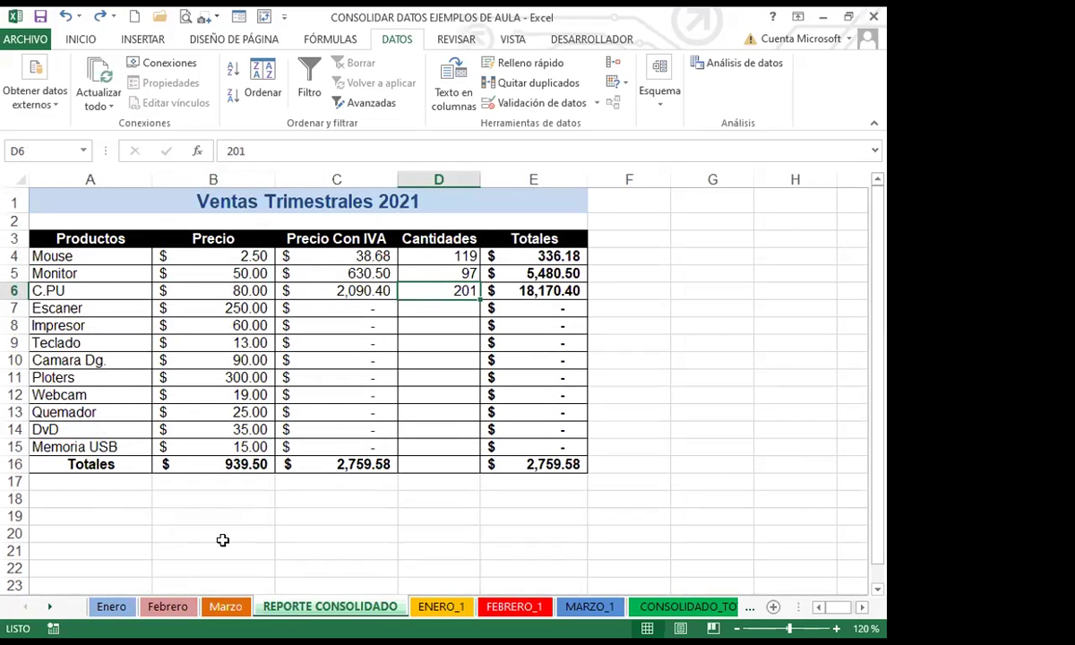
left_click(165, 607)
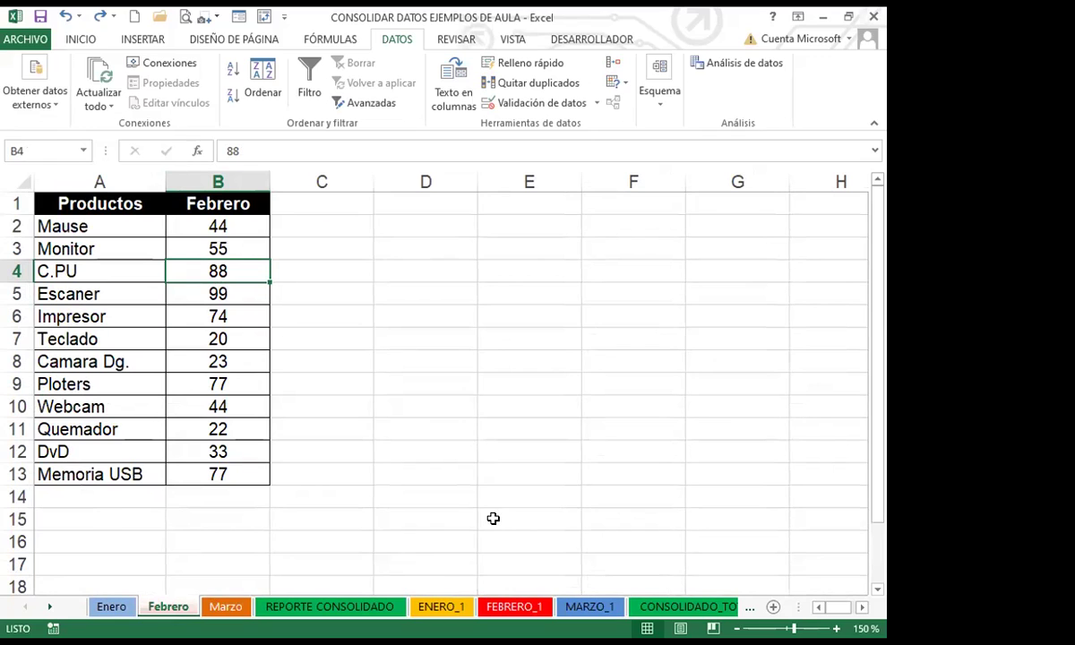
Go to the CONSOLIDADO_TOTAL sheet, clear its whole-sheet selection and select cell A1.
left_click(352, 608)
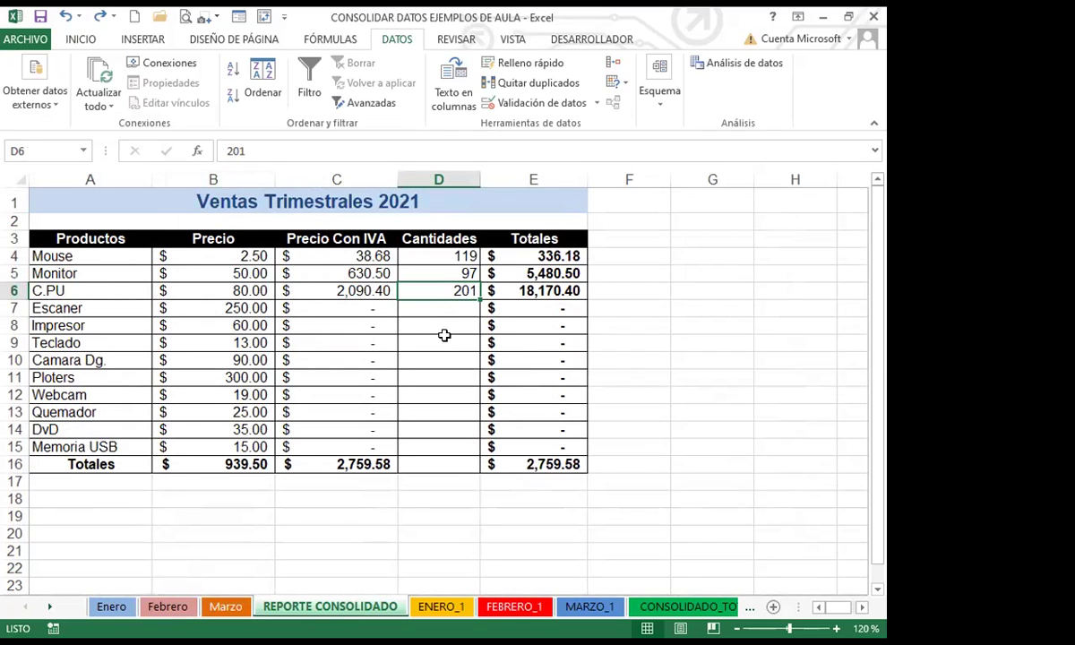
left_click(665, 608)
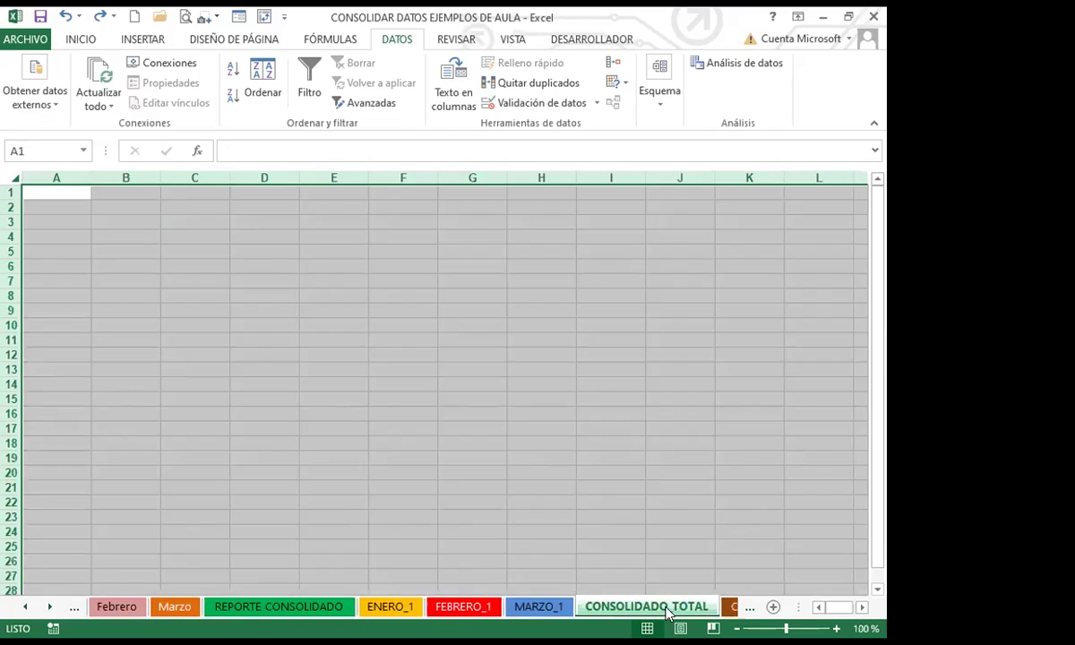
left_click(406, 413)
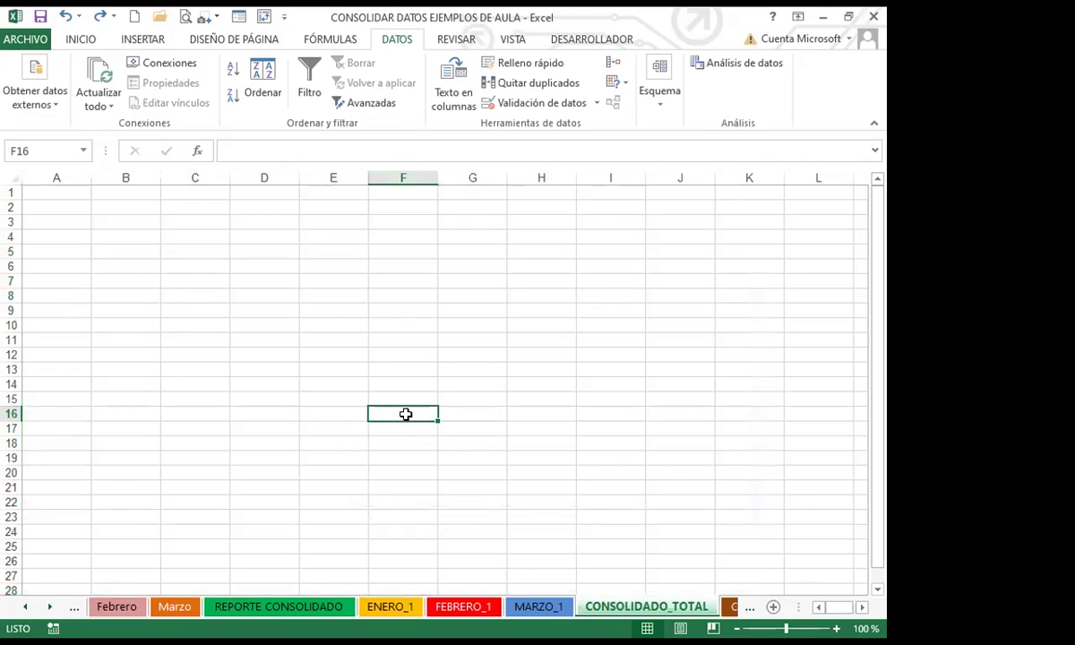
left_click(56, 193)
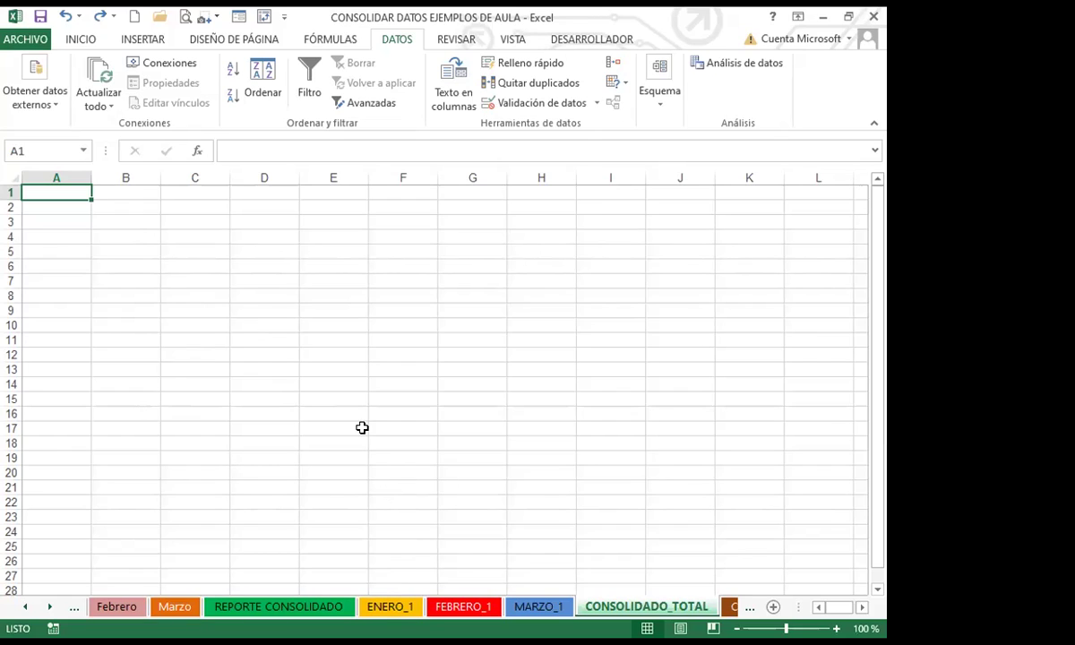
Review the product tables and monthly quantities on the ENERO_1, FEBRERO_1 and MARZO_1 sheets, and return to CONSOLIDADO_TOTAL.
left_click(391, 608)
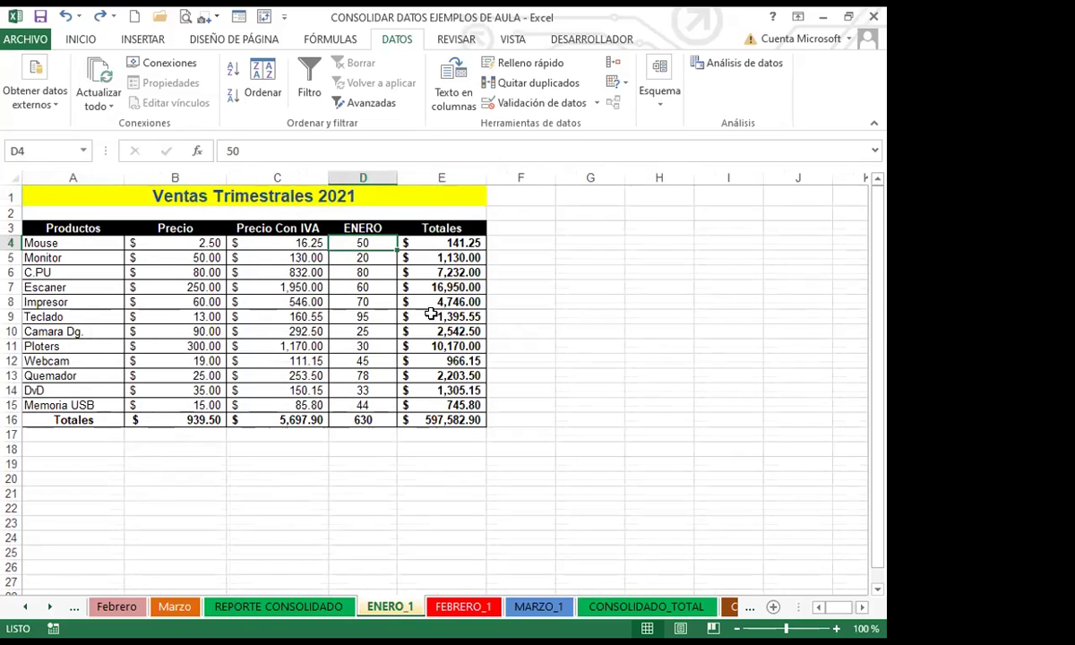
left_click(461, 608)
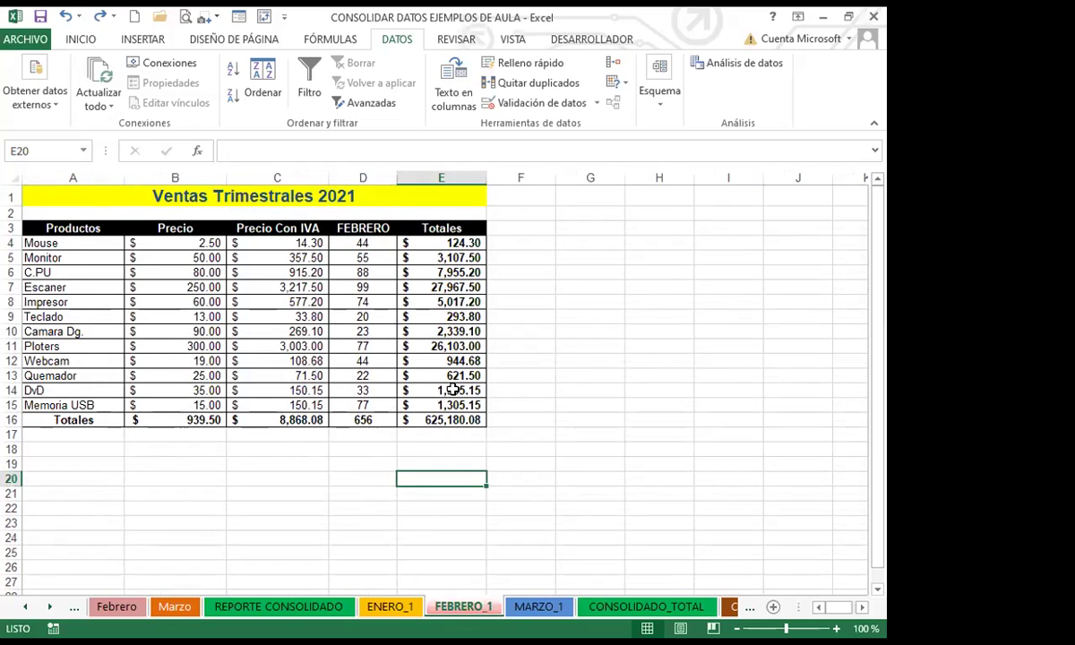
left_click_drag(375, 243, 379, 405)
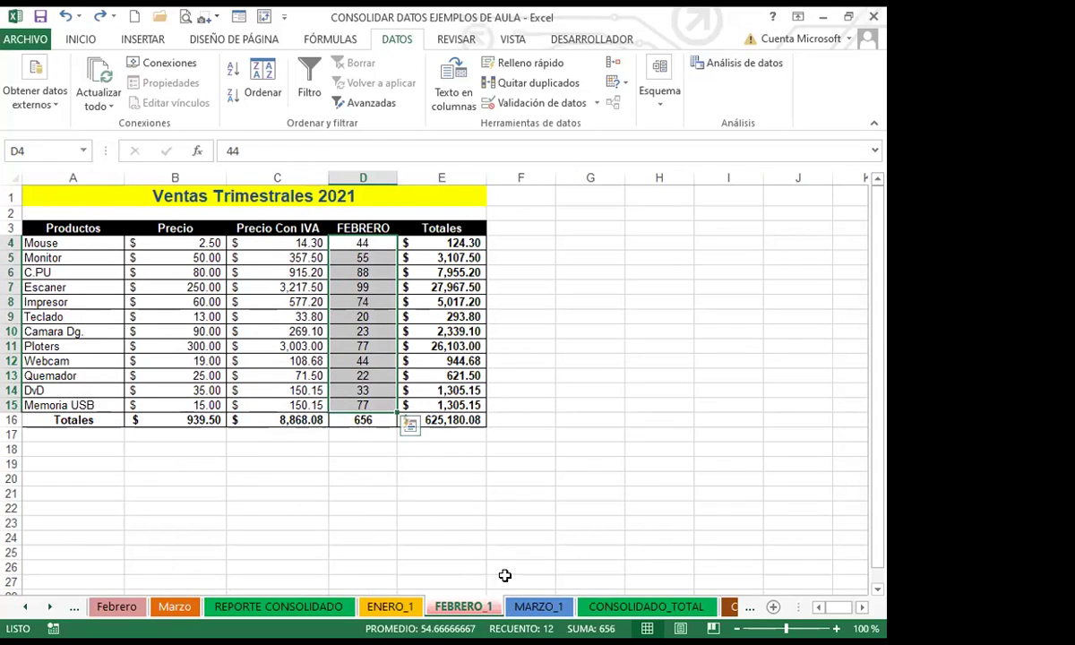
left_click(533, 606)
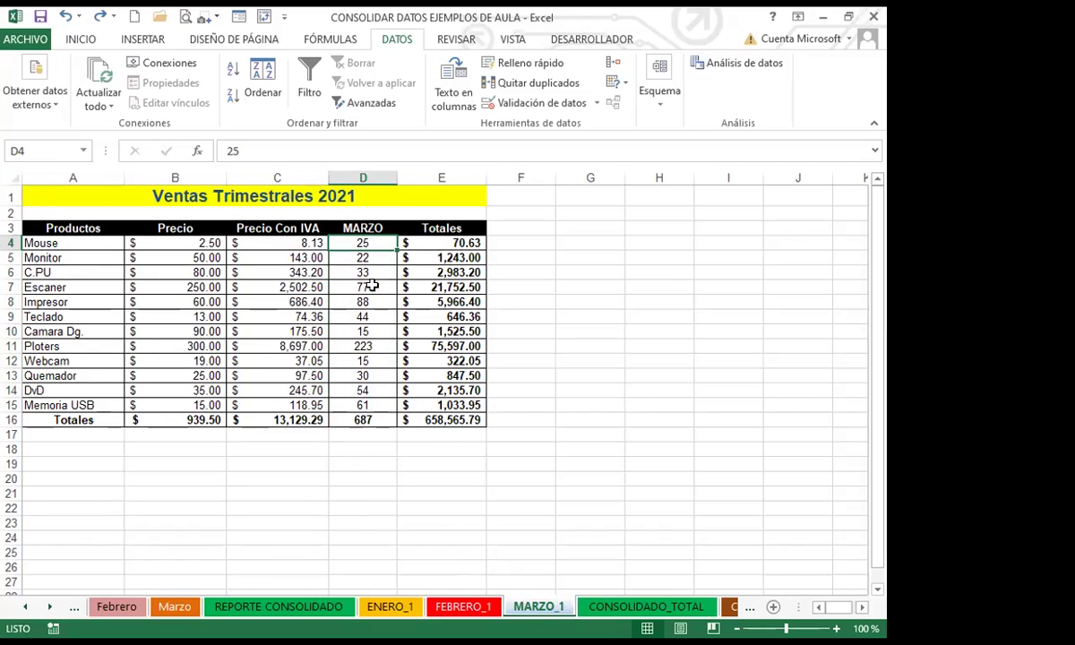
left_click(175, 607)
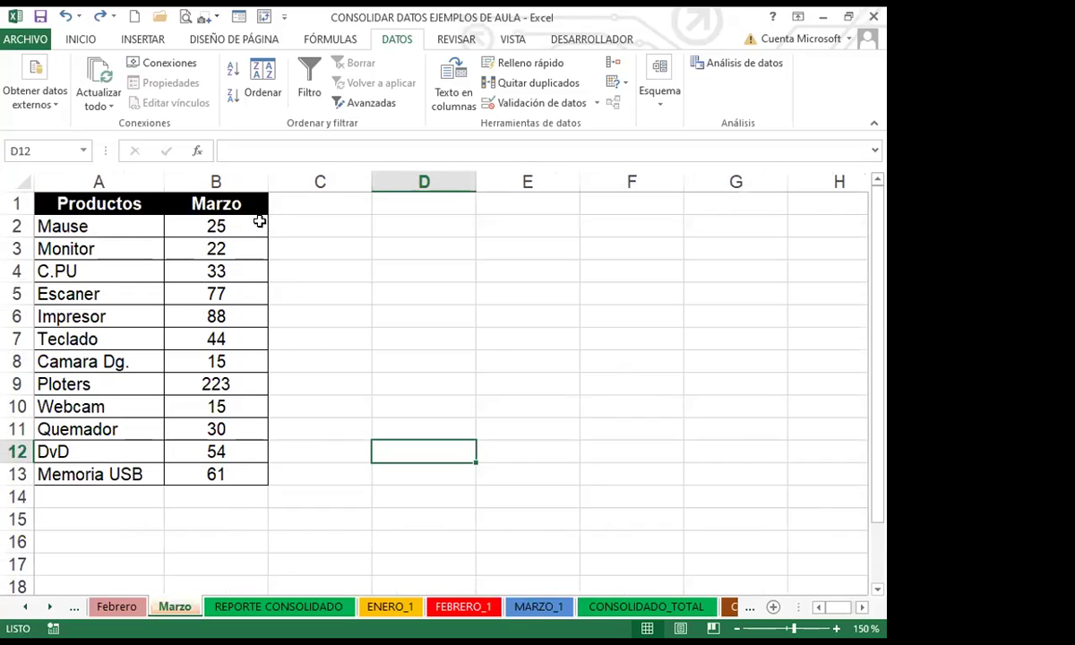
left_click(541, 607)
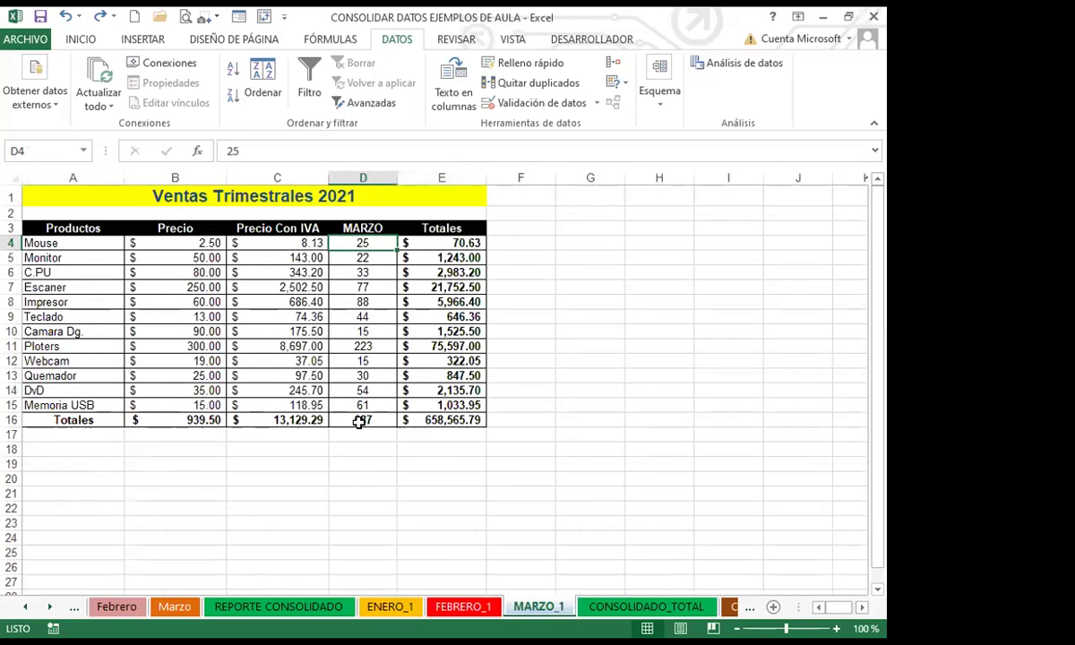
left_click(641, 608)
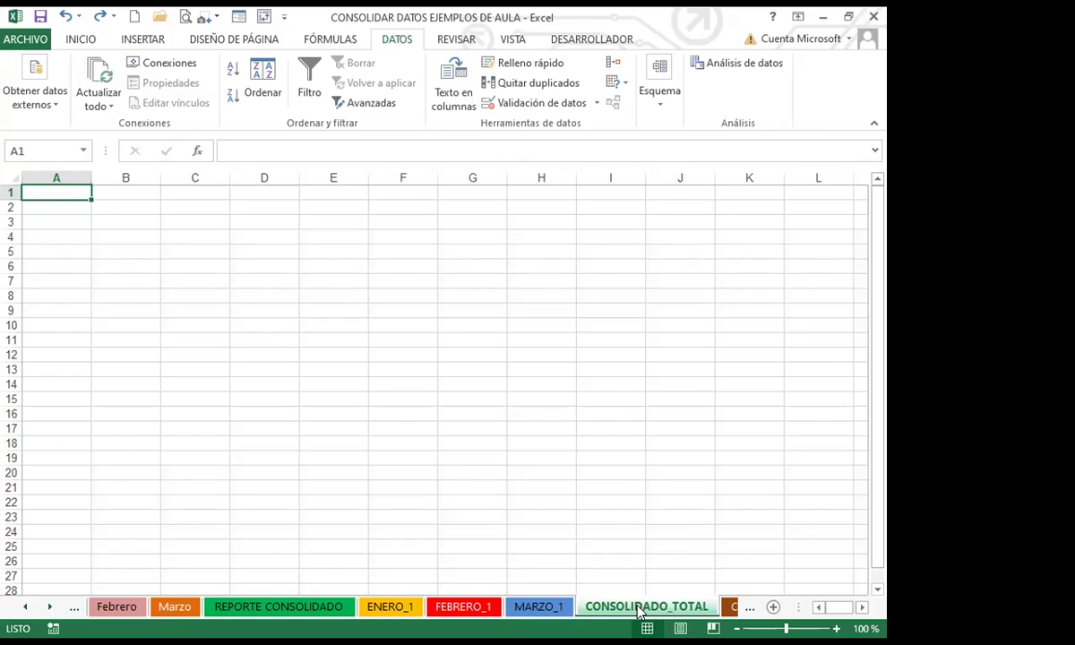
Copy the empty cell A1, examine the Paste Special options and leave without pasting.
left_click(79, 38)
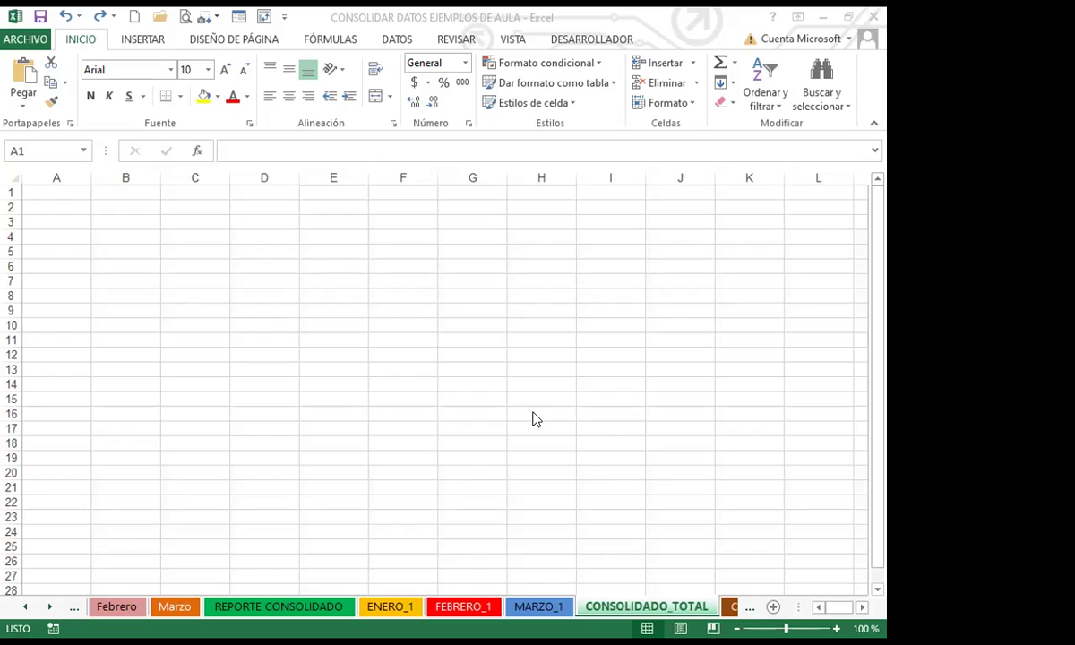
left_click(22, 105)
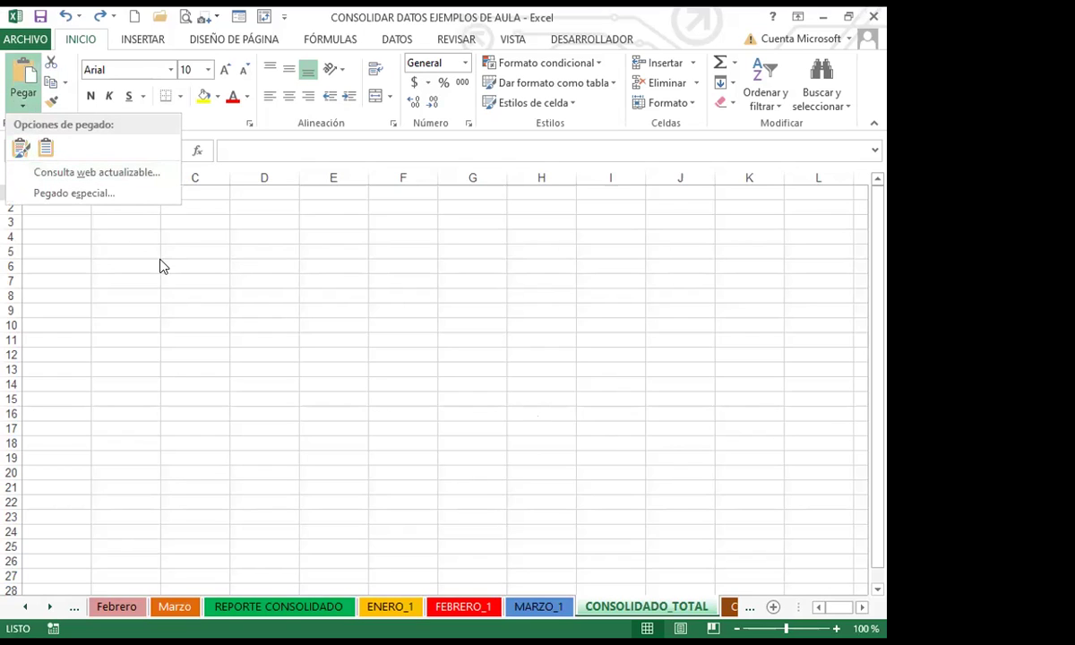
left_click(51, 81)
left_click(51, 81)
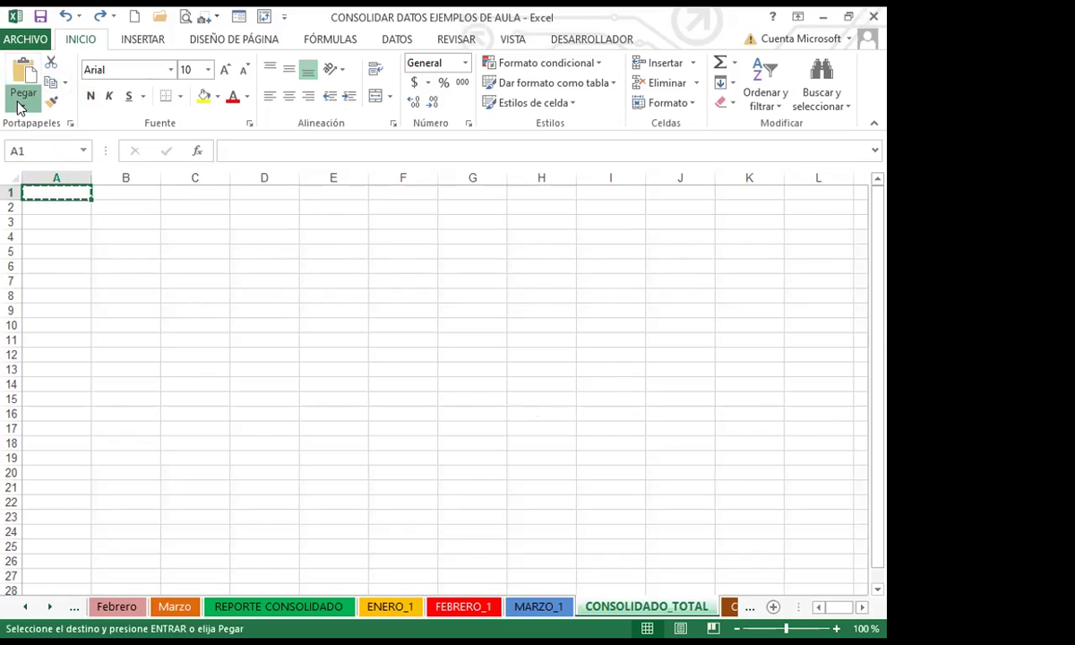
left_click(24, 106)
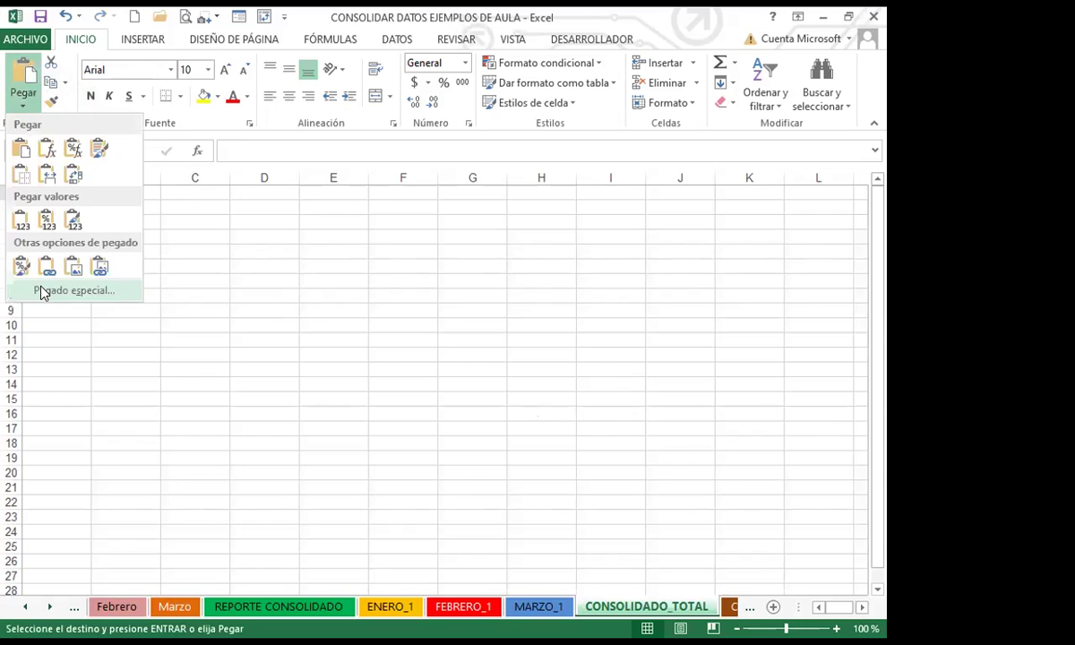
left_click(42, 291)
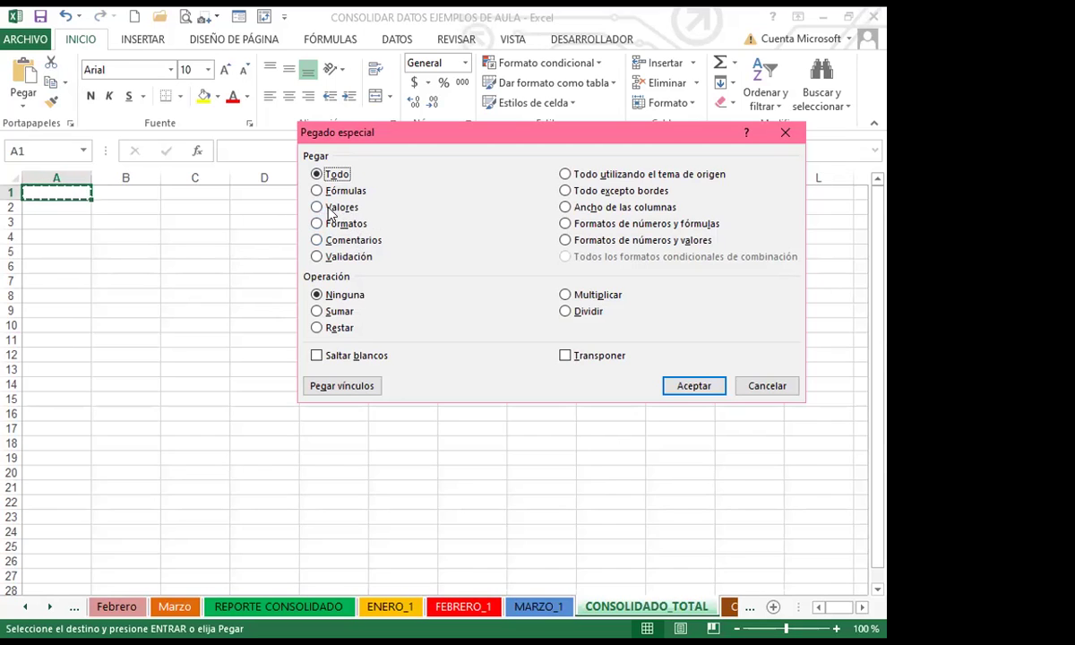
left_click(767, 387)
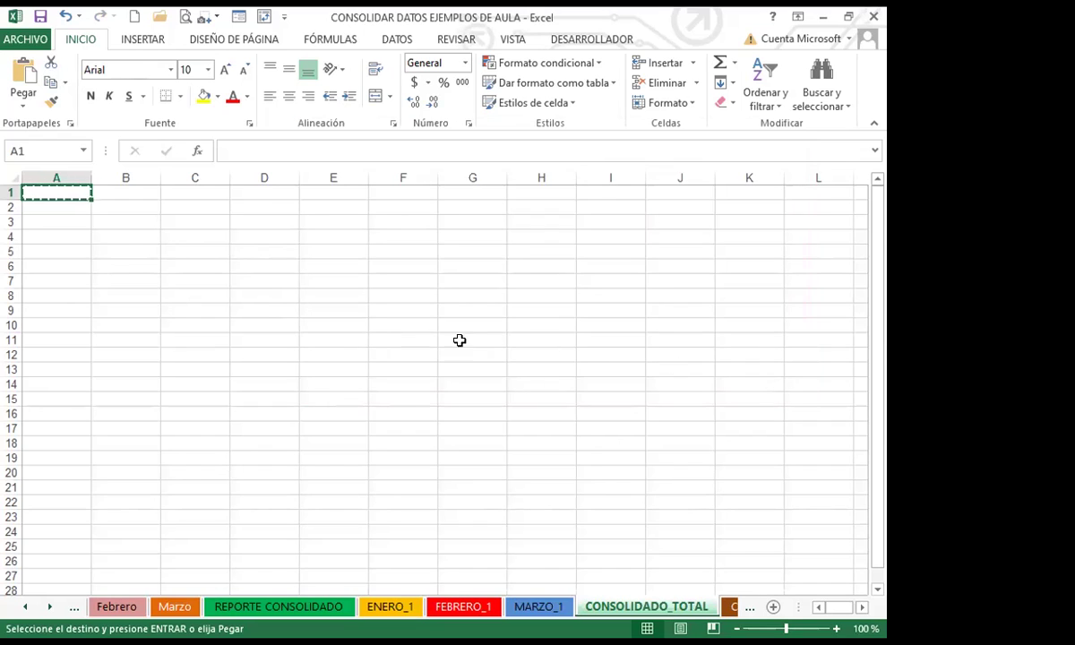
key("Escape")
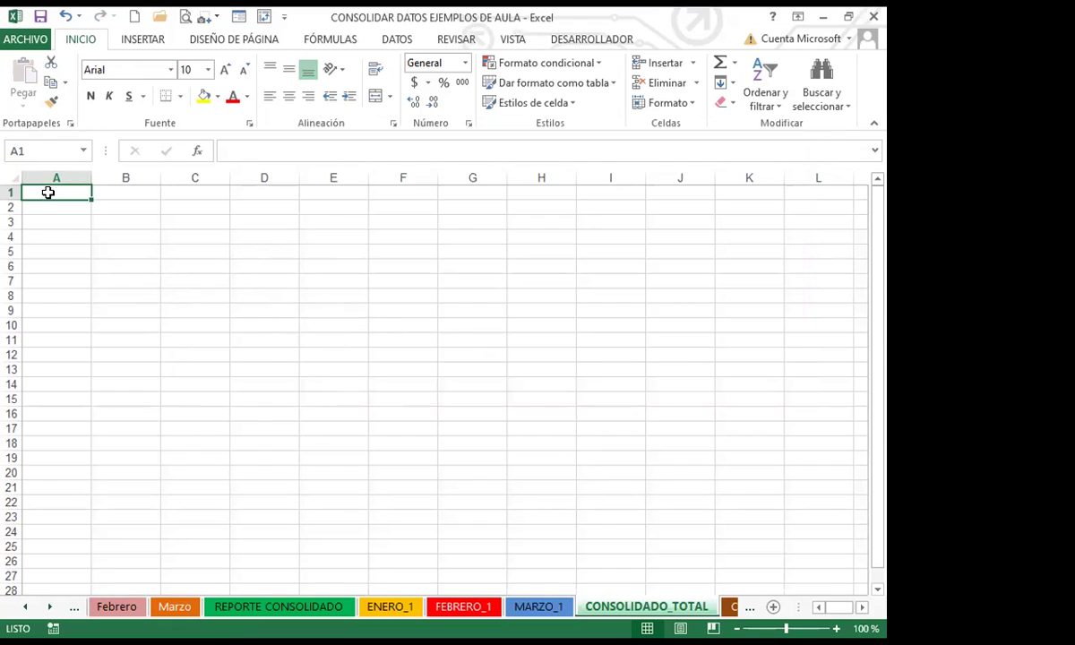
left_click(733, 495)
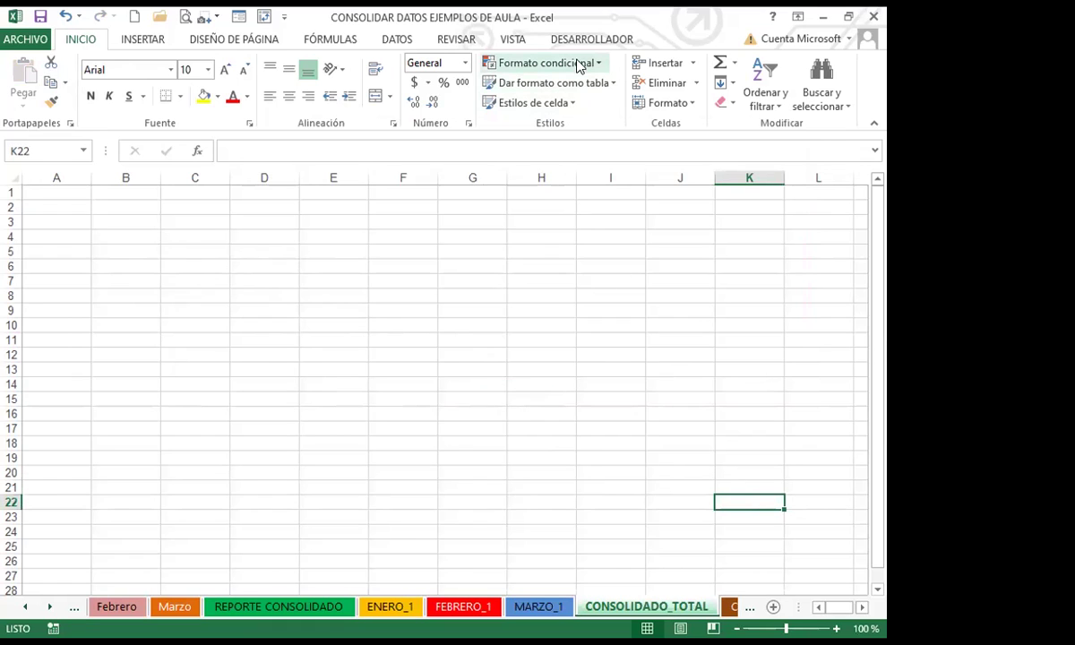
left_click(269, 352)
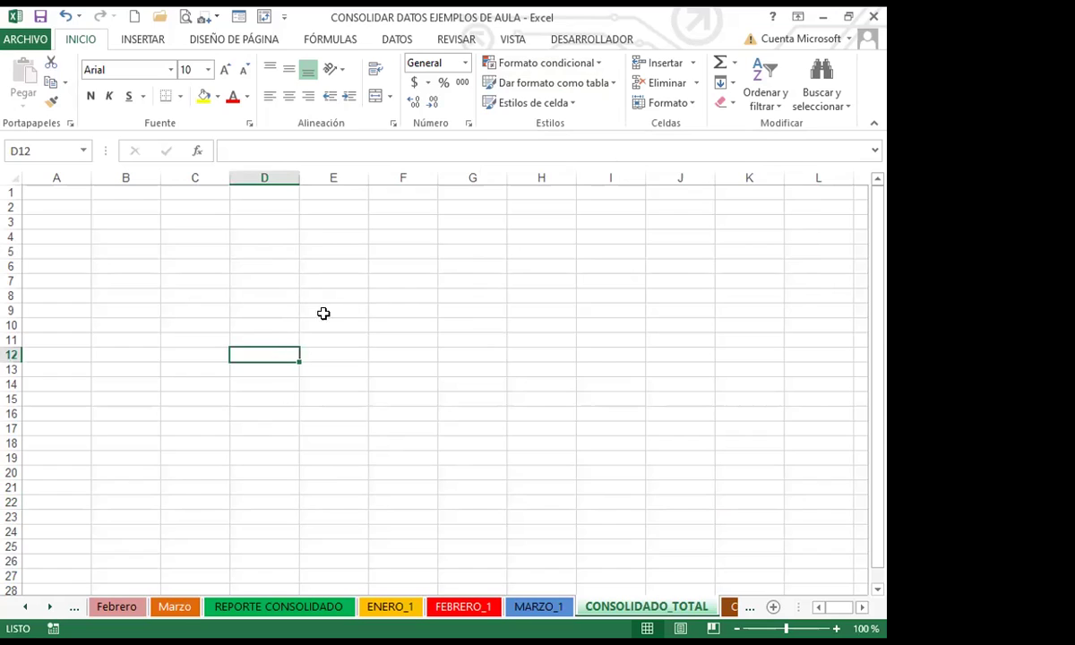
left_click(450, 384)
left_click(587, 355)
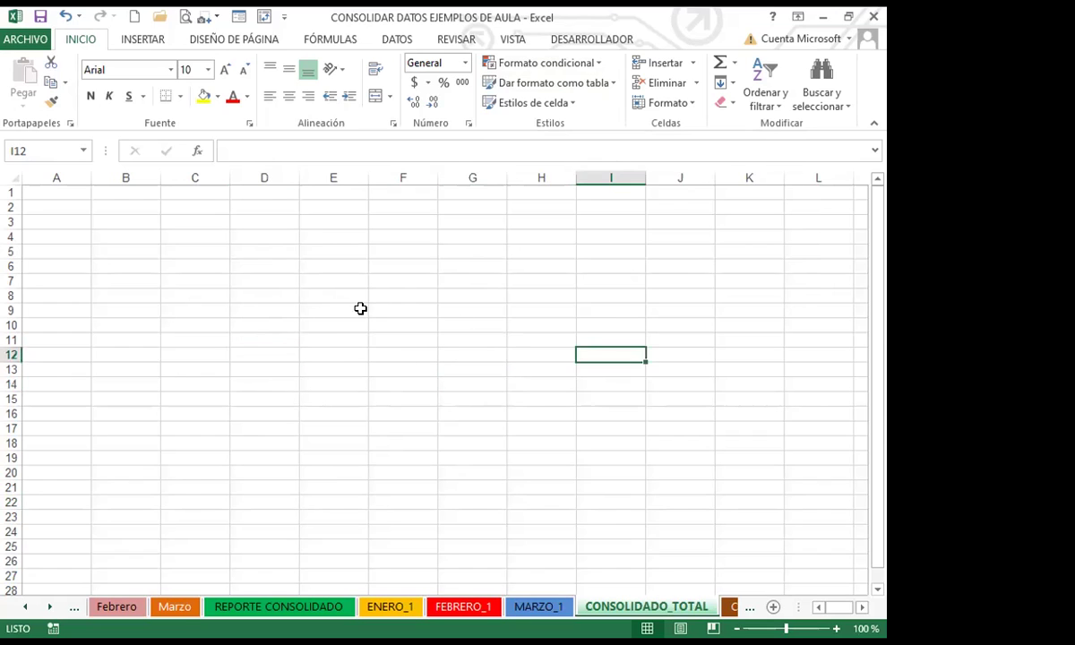
left_click(358, 309)
left_click(481, 484)
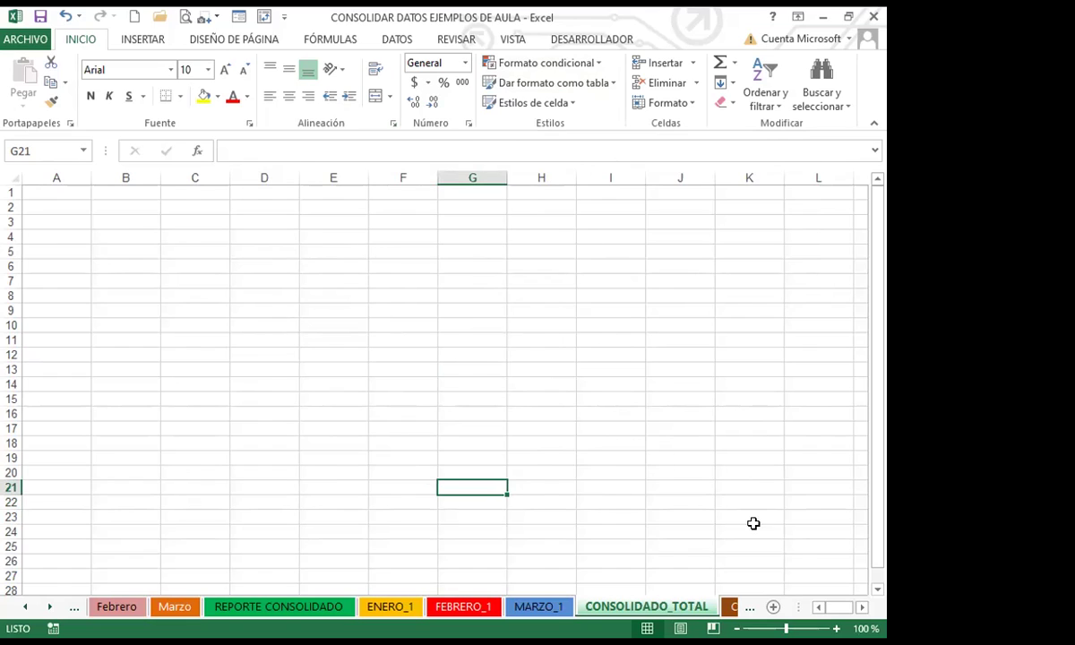
left_click(806, 547)
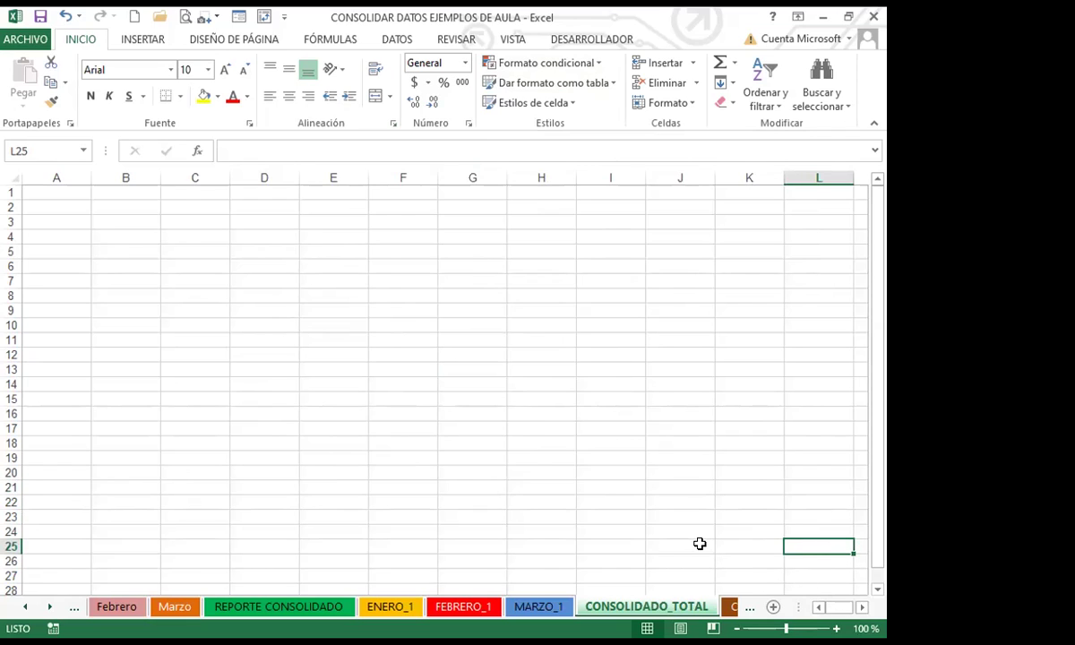
Open Consolidate from cell A1 of CONSOLIDADO_TOTAL and delete the existing ENERO_1, FEBRERO_1 and MARZO_1 references.
left_click(44, 192)
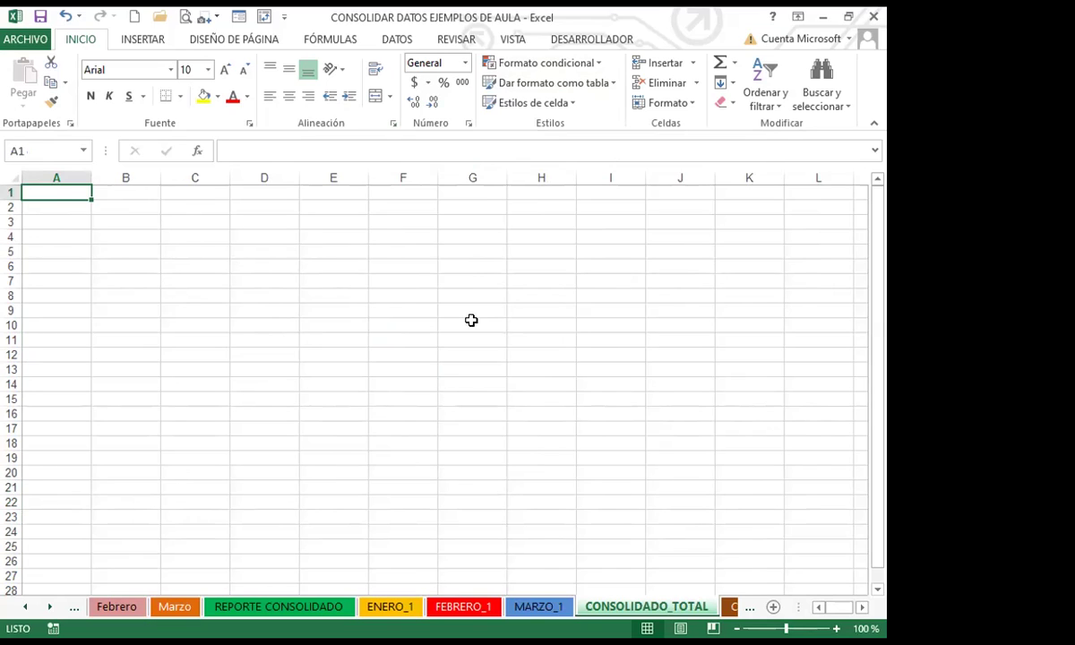
left_click(412, 42)
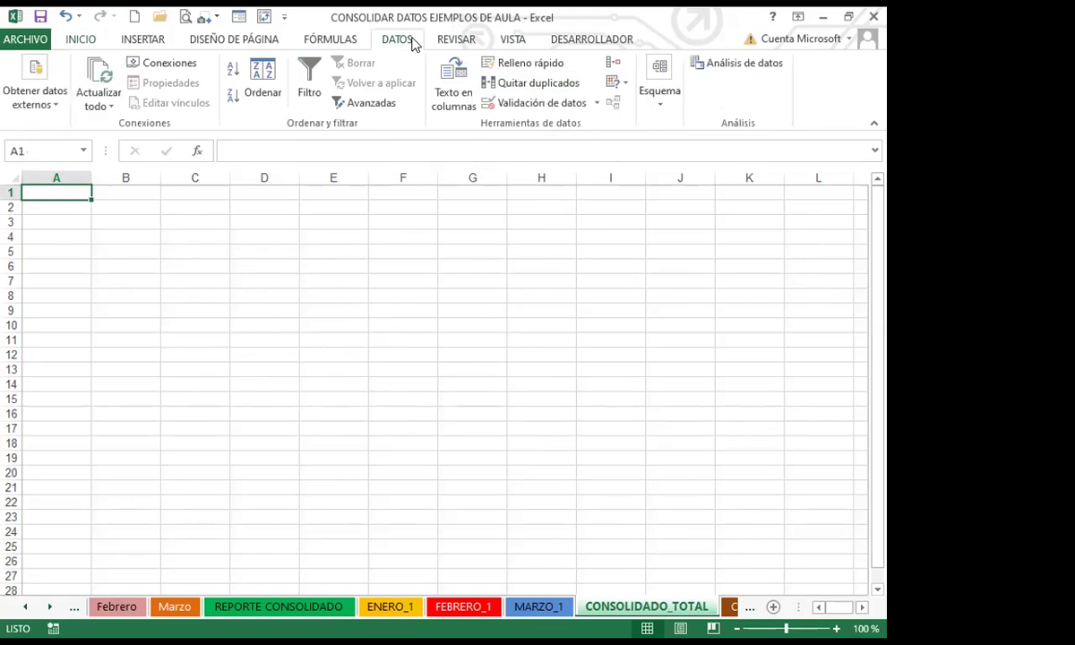
left_click(612, 65)
left_click(466, 257)
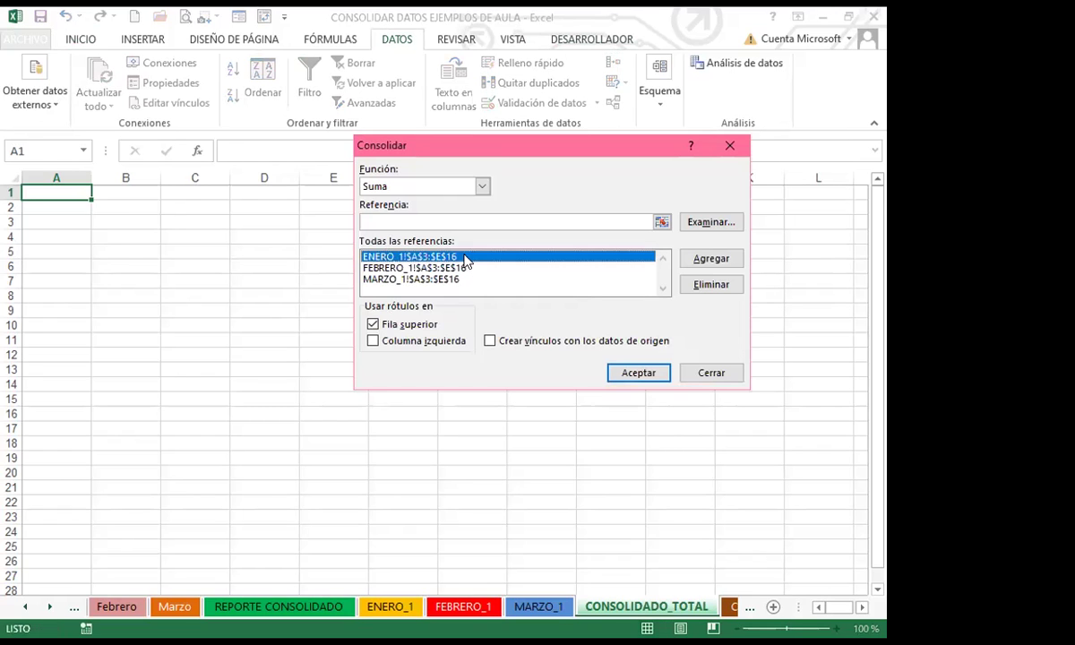
left_click(698, 284)
left_click(474, 257)
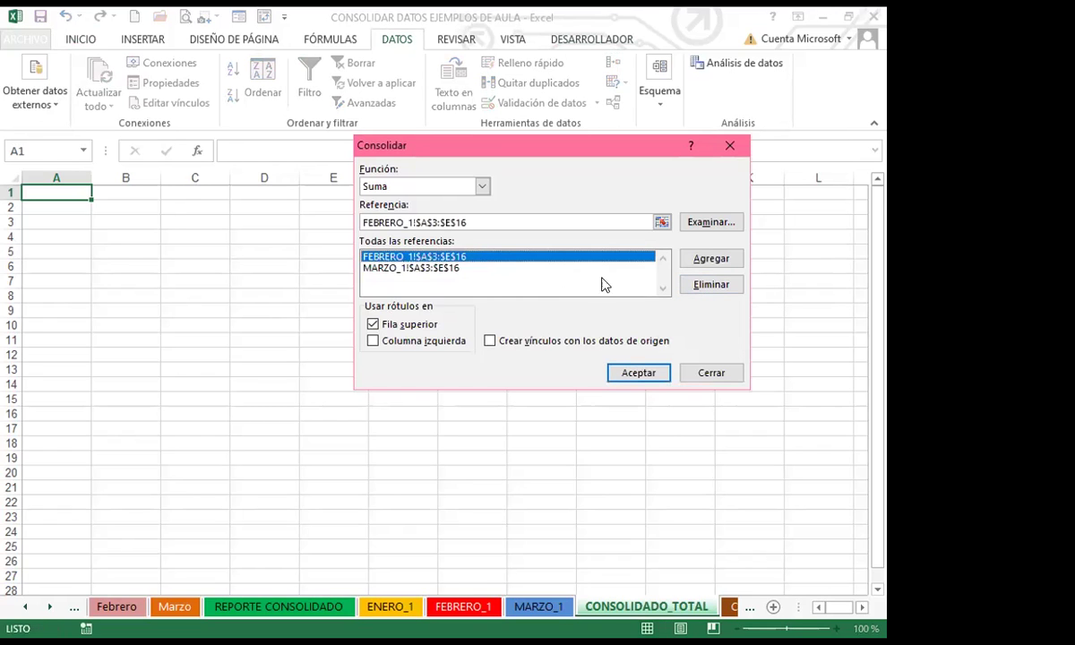
left_click(711, 284)
left_click(453, 257)
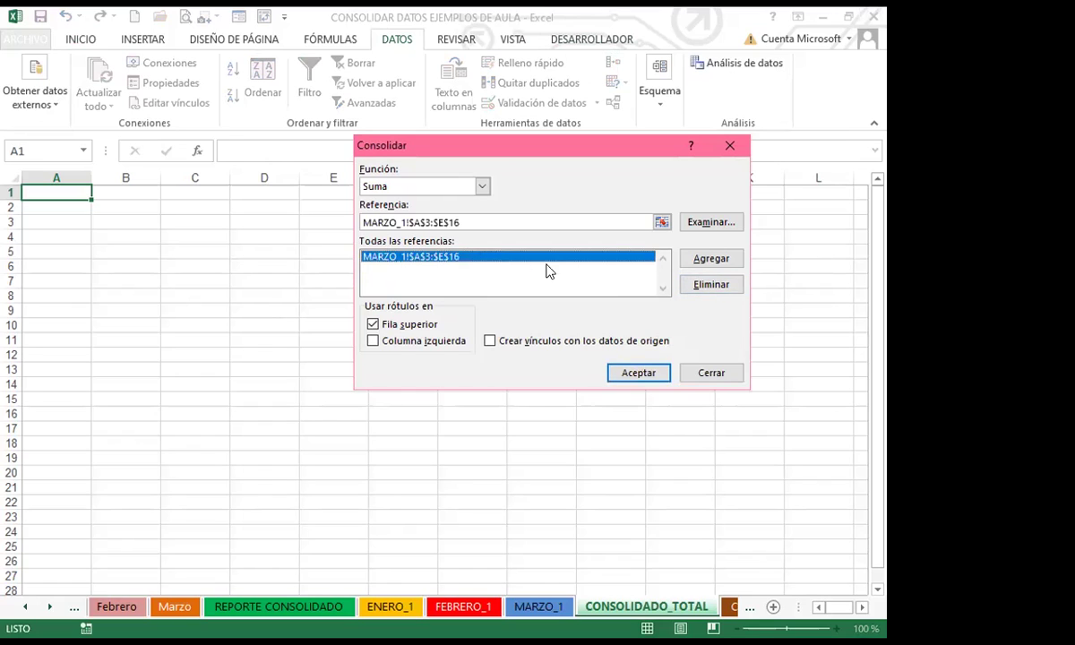
left_click(699, 285)
left_click(386, 223)
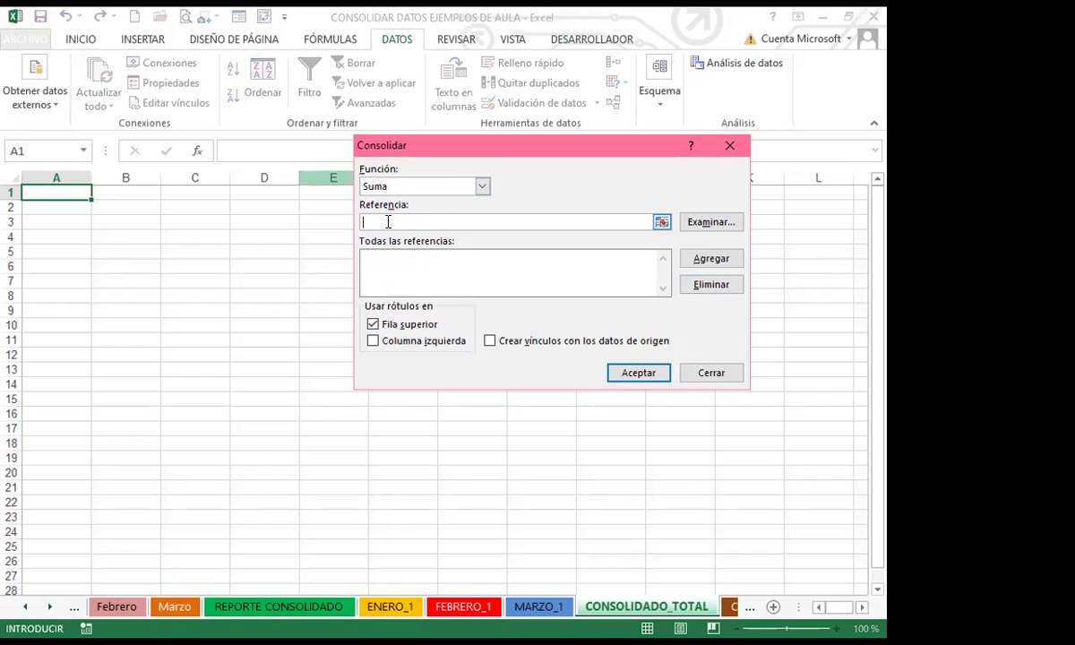
left_click(389, 607)
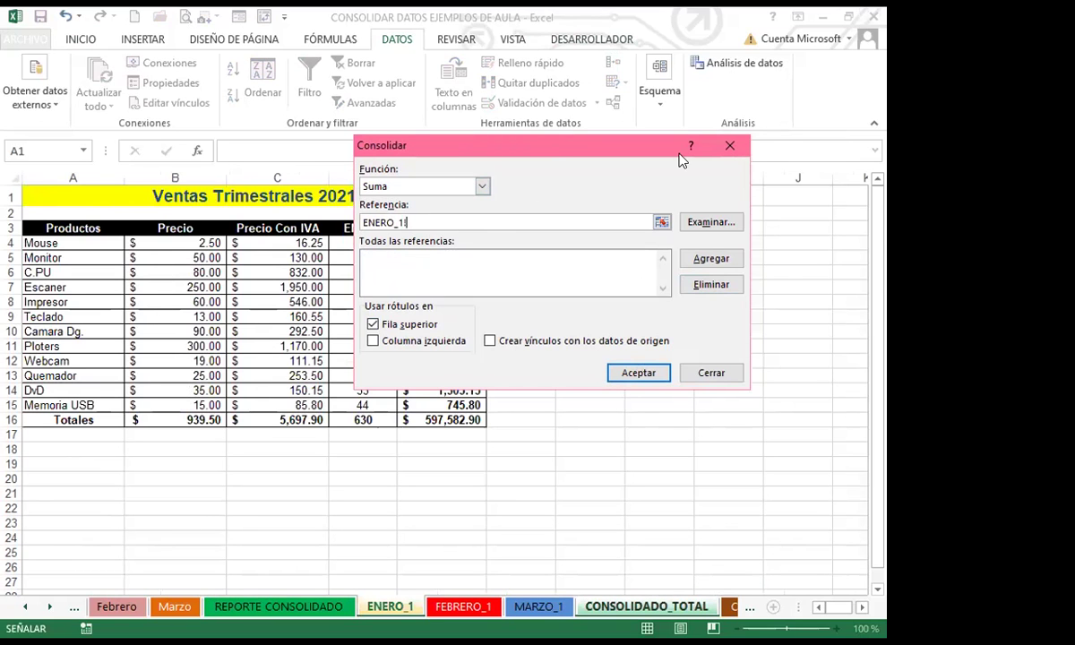
left_click_drag(681, 160, 826, 170)
key("BackSpace")
key("BackSpace")
key("BackSpace")
key("BackSpace")
key("BackSpace")
key("BackSpace")
key("BackSpace")
key("BackSpace")
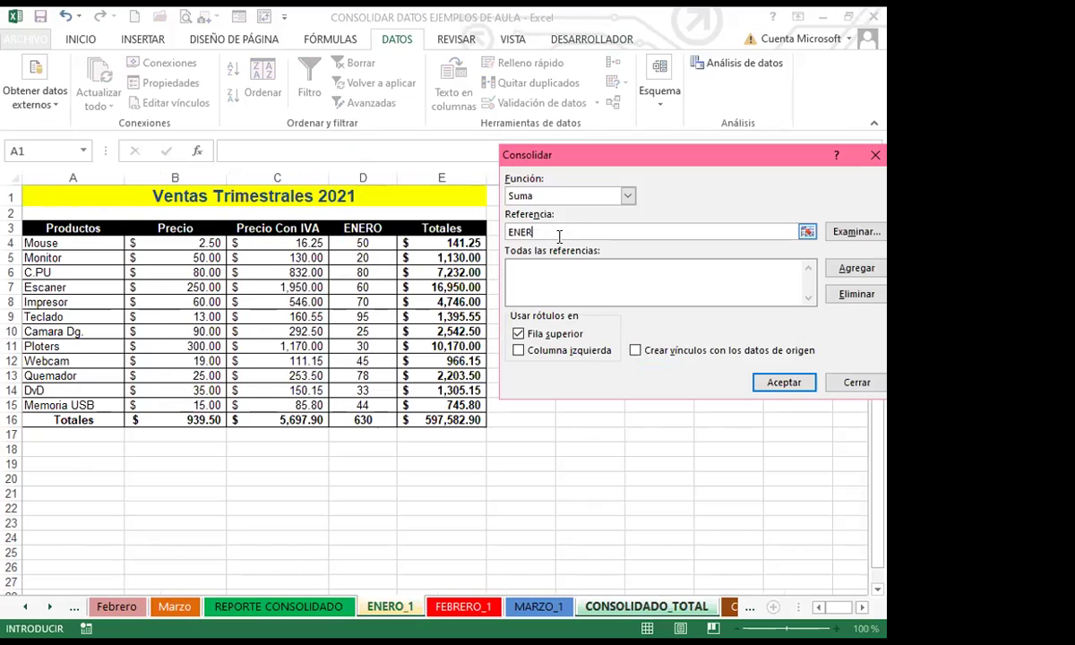
left_click(857, 385)
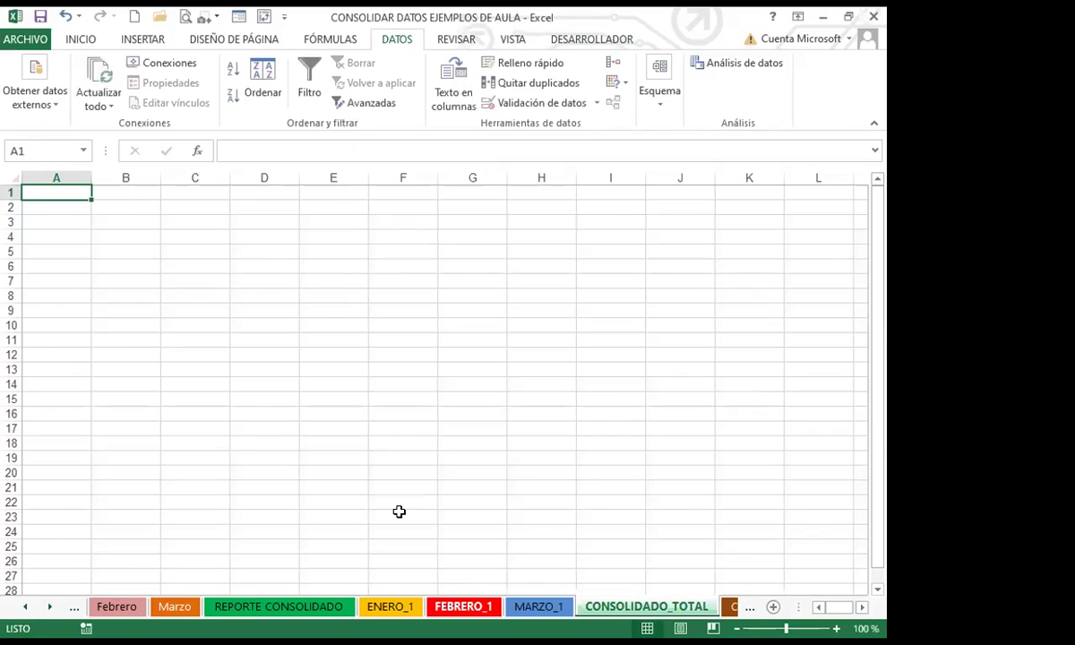
Start a Sum consolidation in cell A1 of CONSOLIDADO_TOTAL and add ENERO_1!$A$3:$E$16 as its first reference.
left_click(613, 63)
mouse_move(685, 157)
left_mouse_down()
mouse_move(755, 170)
mouse_move(681, 161)
left_mouse_up()
left_click(390, 607)
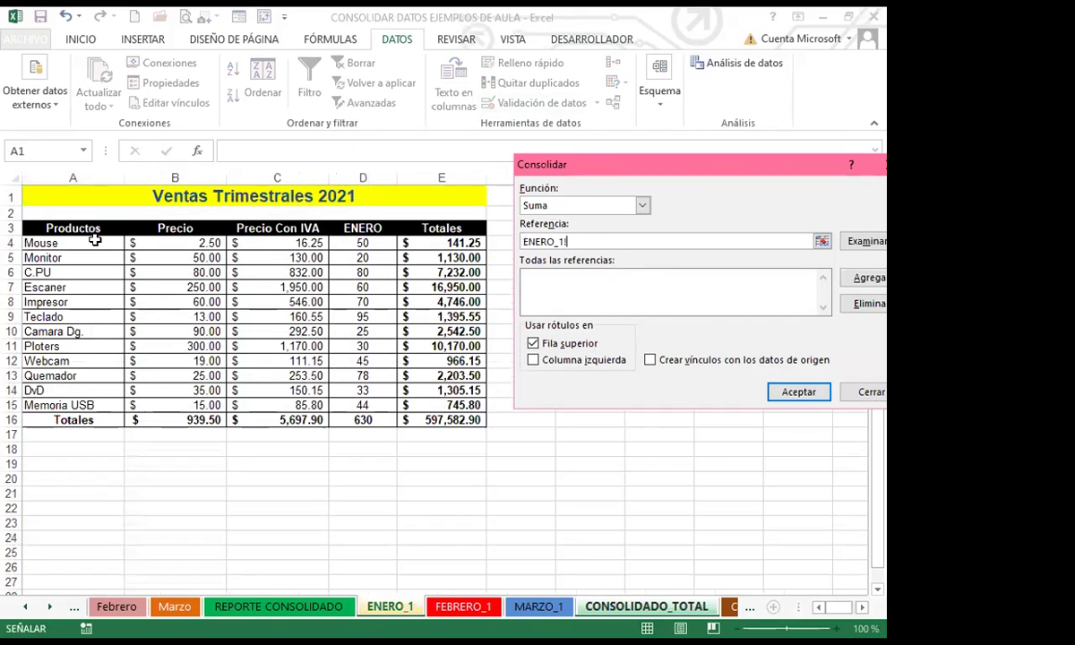
left_click(66, 224)
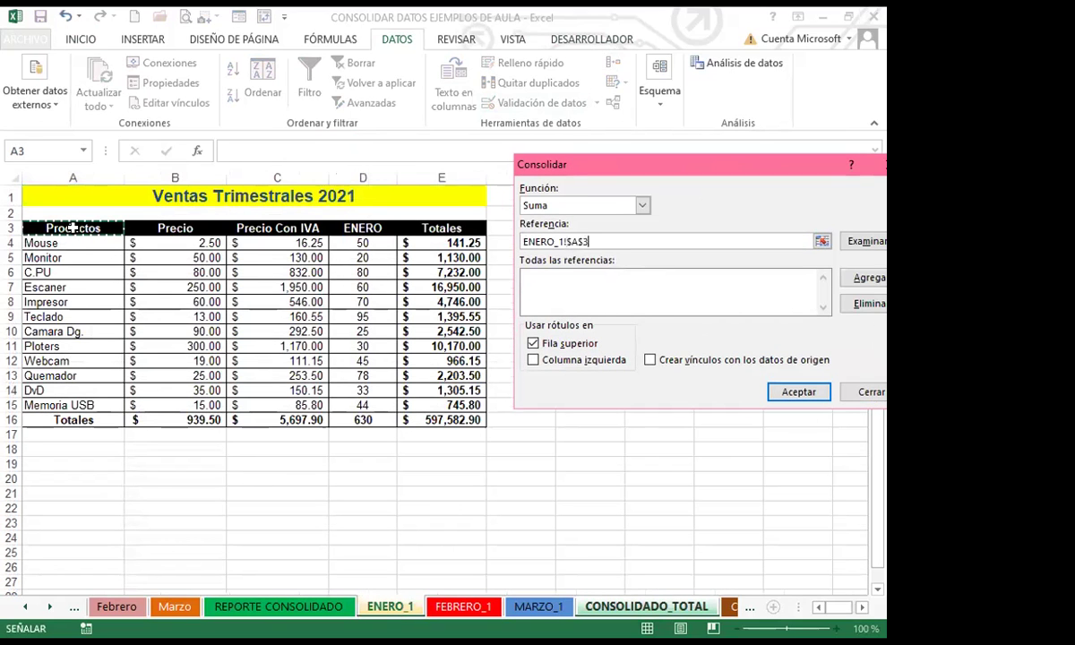
left_click(457, 420, "shift")
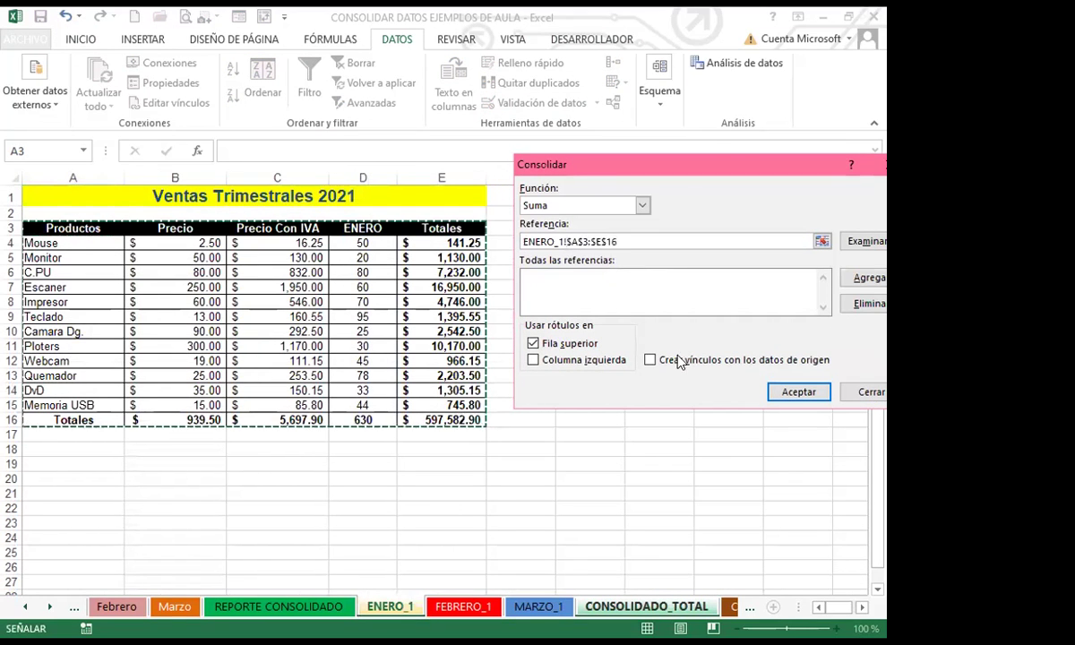
left_click(849, 280)
Include A3:E16 of FEBRERO_1 and MARZO_1, consolidate with only top-row labels, and autofit the Totales column.
left_click(457, 606)
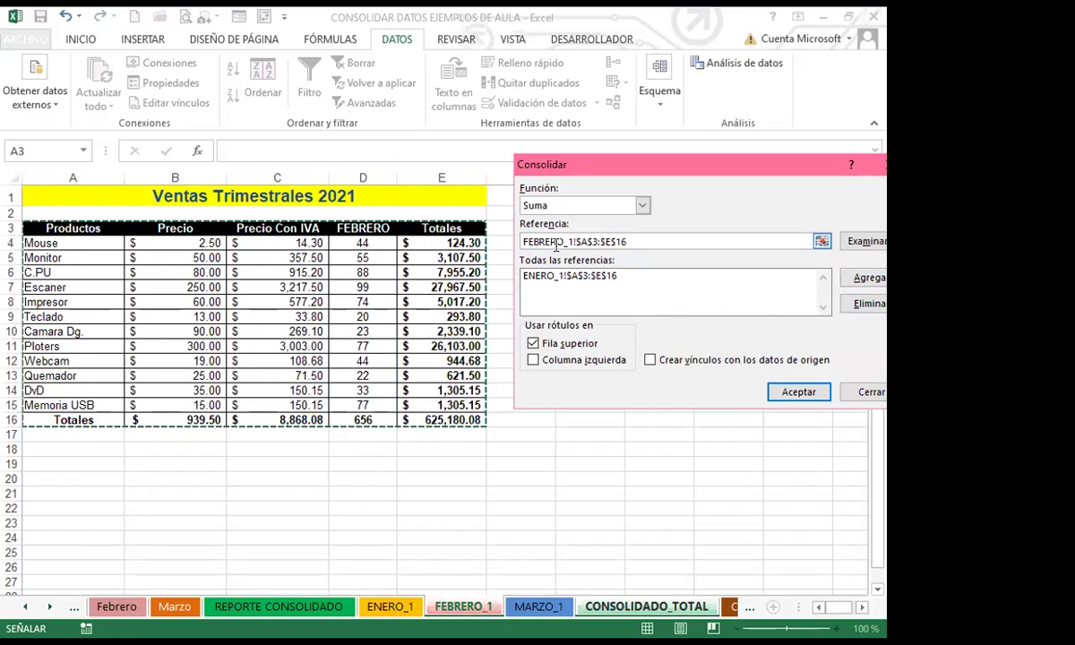
left_click(861, 278)
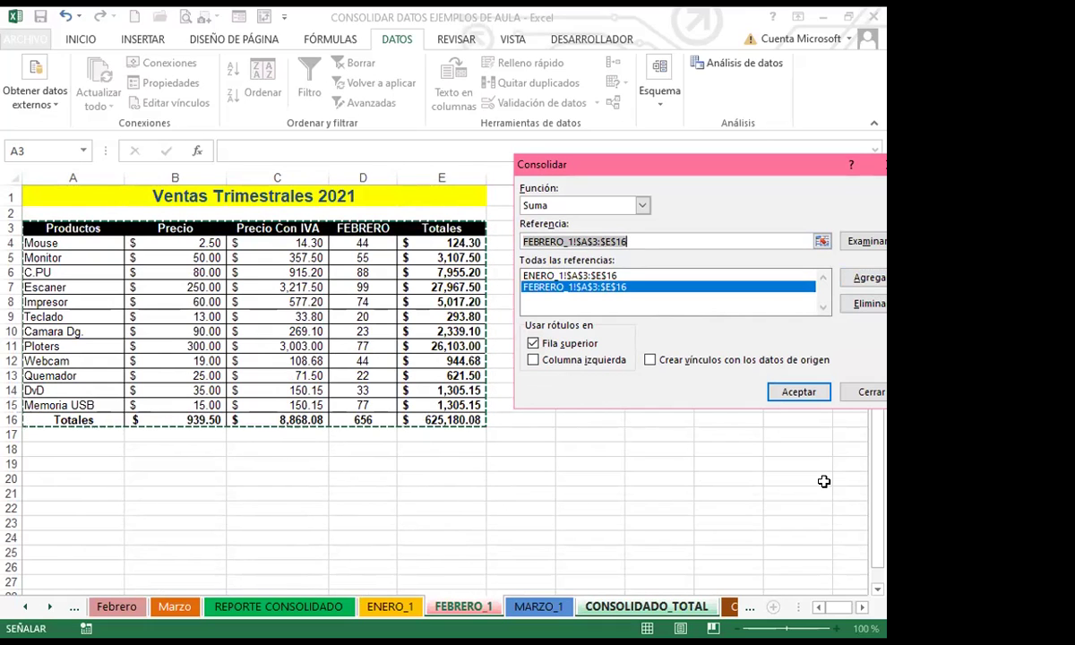
left_click(538, 606)
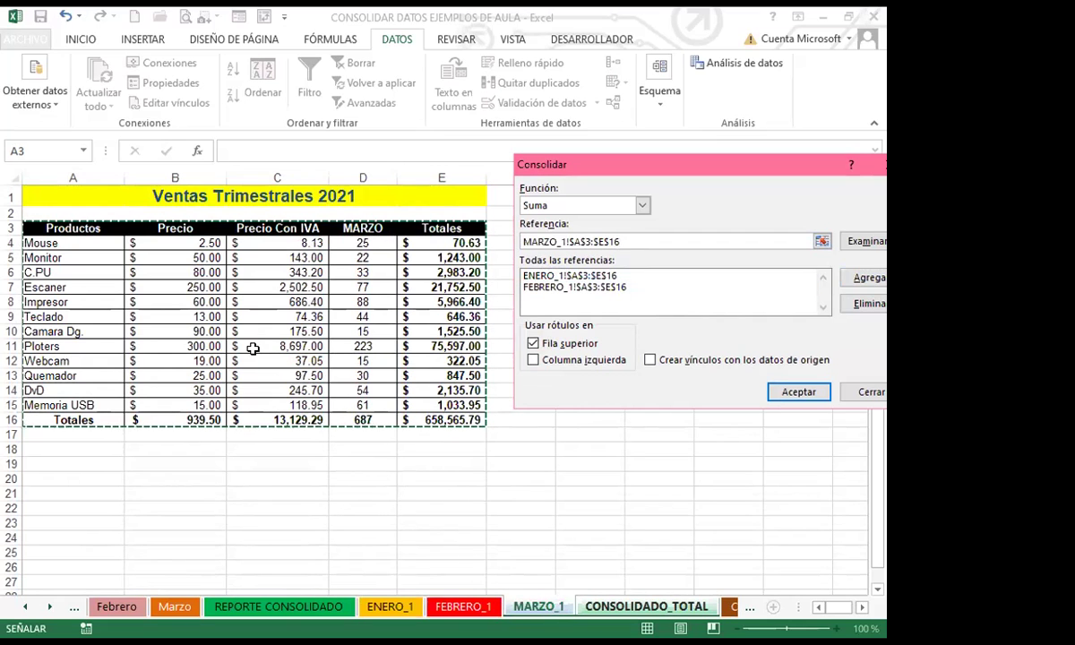
left_click(798, 393)
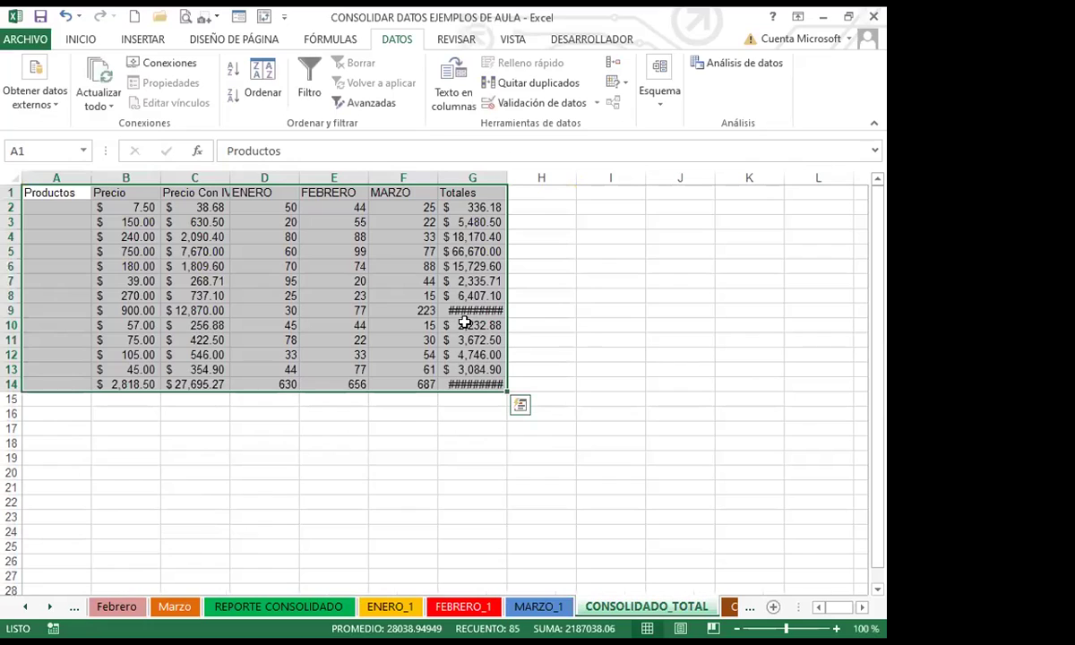
left_click(288, 279)
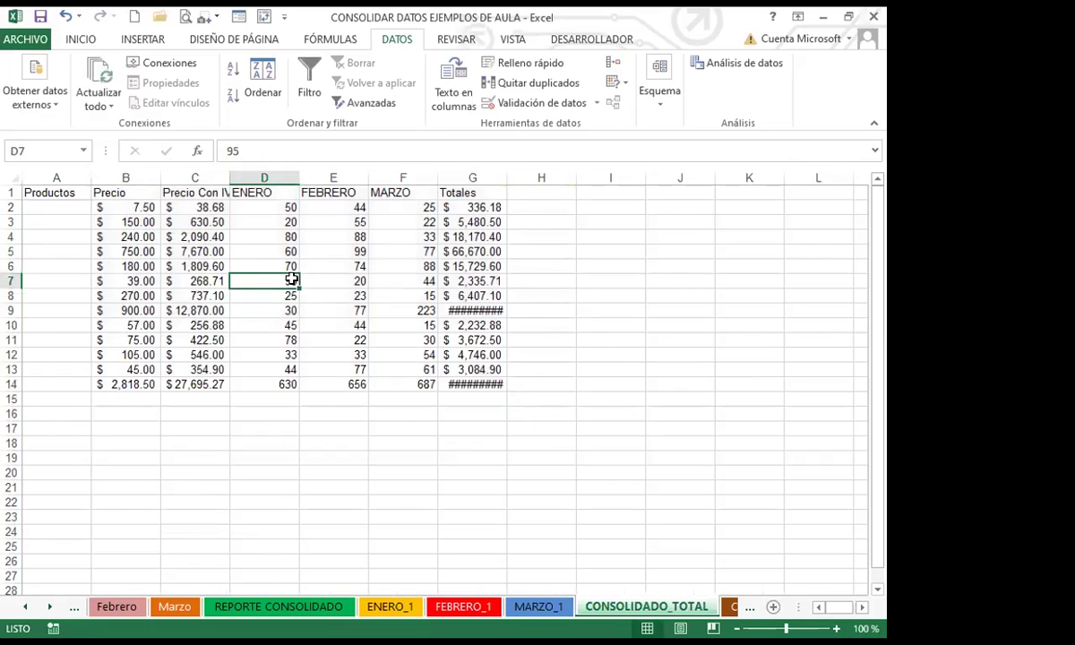
double_click(507, 180)
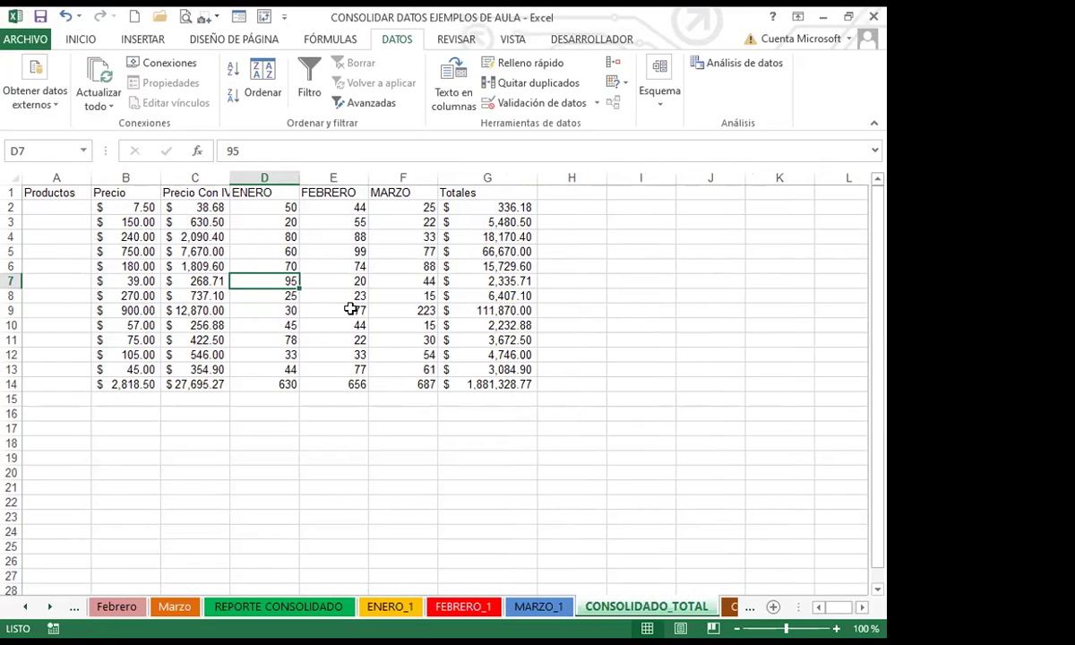
Delete all cells of the CONSOLIDADO_TOTAL sheet and select cell A1.
left_click(16, 181)
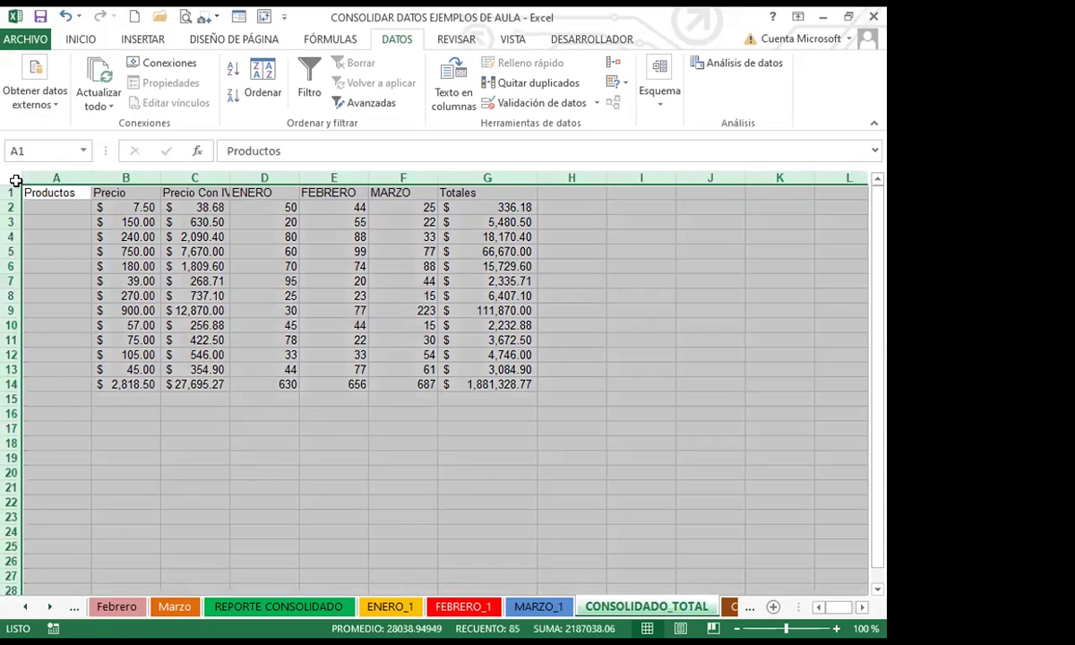
left_click(77, 39)
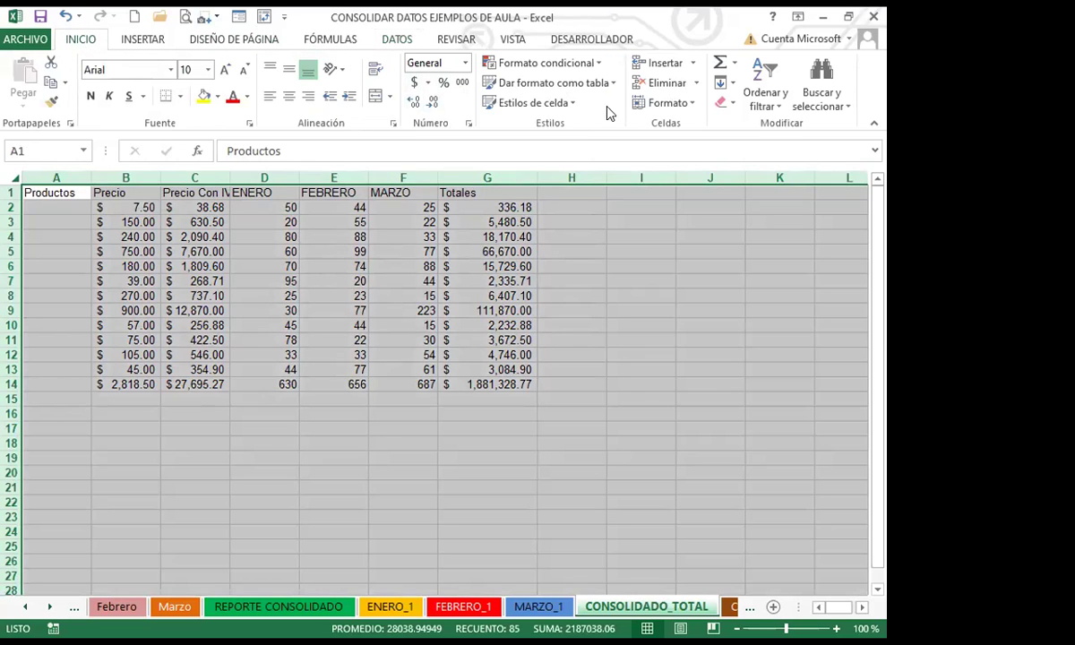
left_click(647, 85)
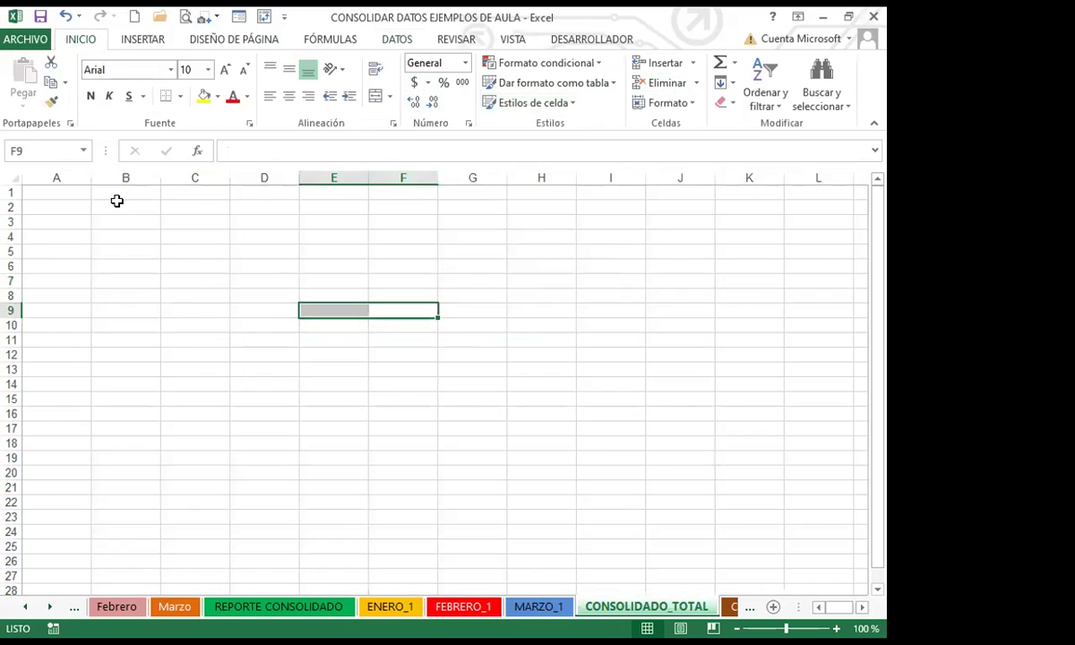
left_click(54, 191)
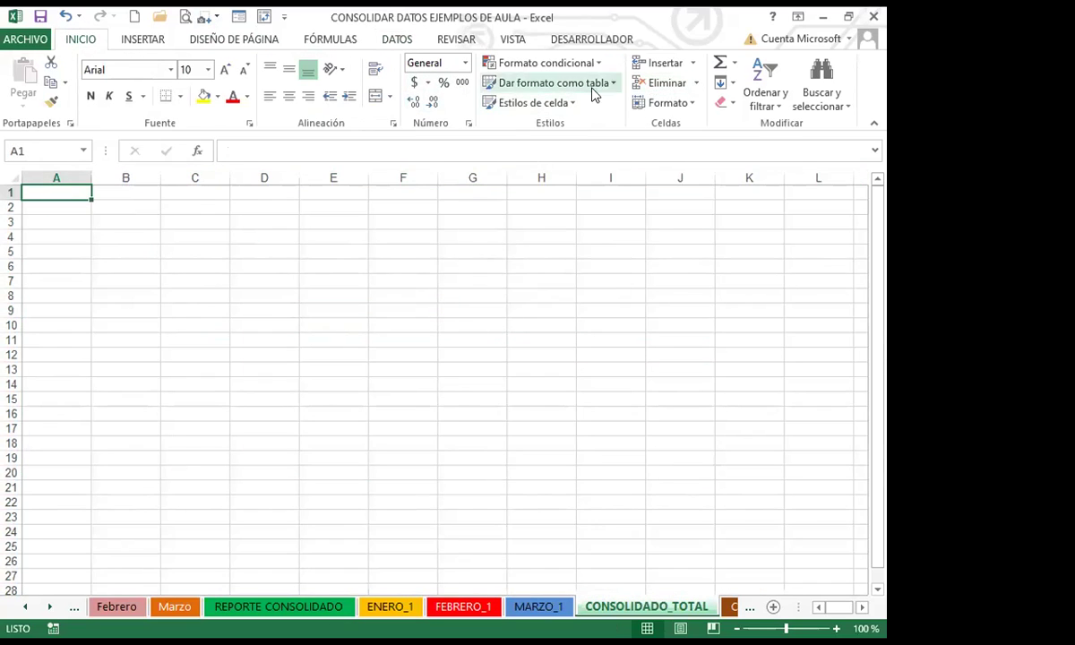
Open Consolidate, delete the MARZO_1, FEBRERO_1 and ENERO_1 references, and close the dialog.
left_click(400, 38)
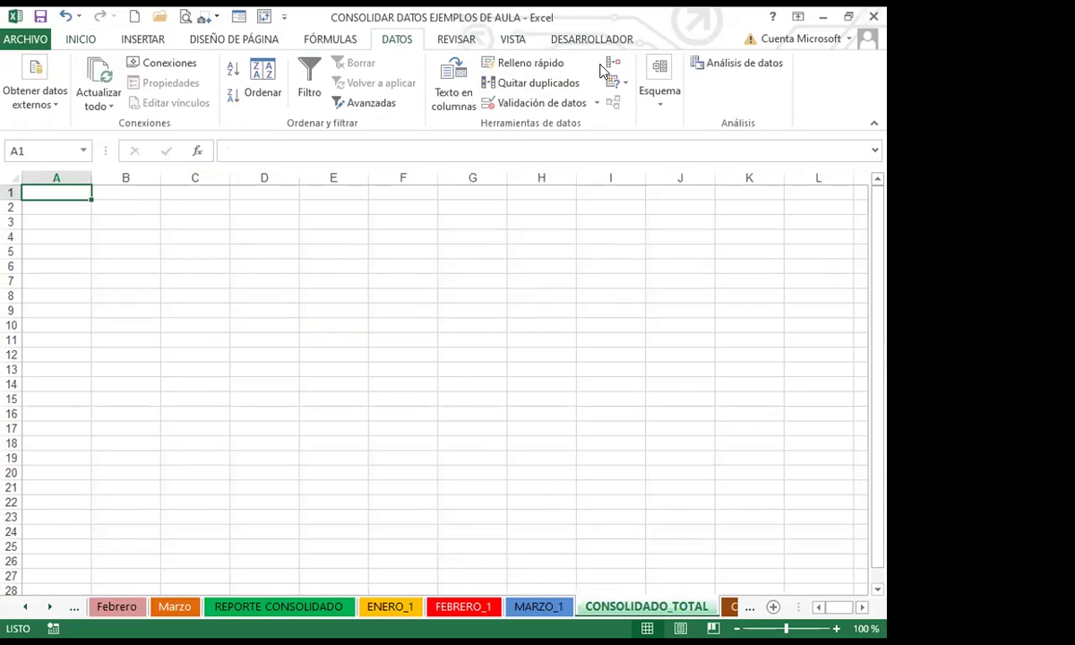
key("alt+d")
key("n")
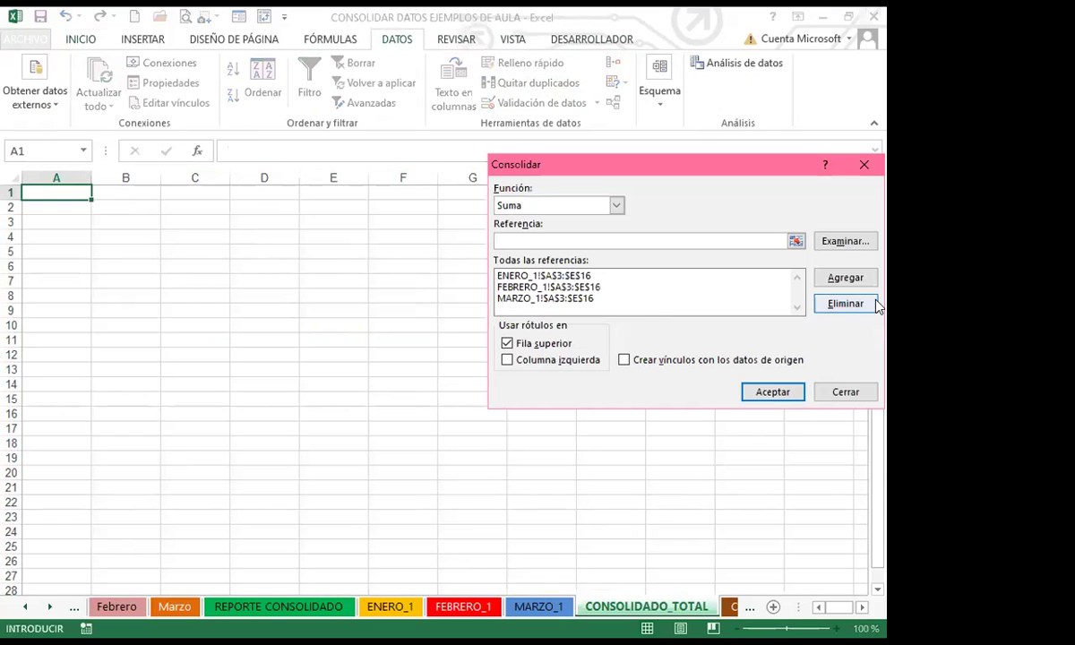
left_click(580, 300)
left_click(842, 304)
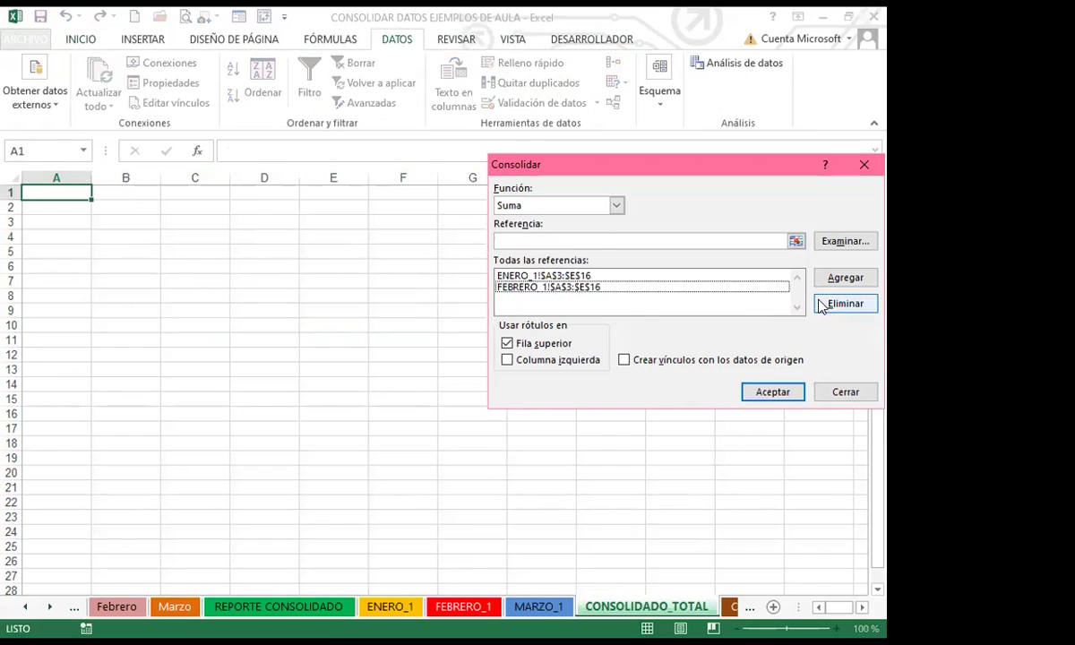
left_click(602, 287)
left_click(830, 304)
left_click(595, 276)
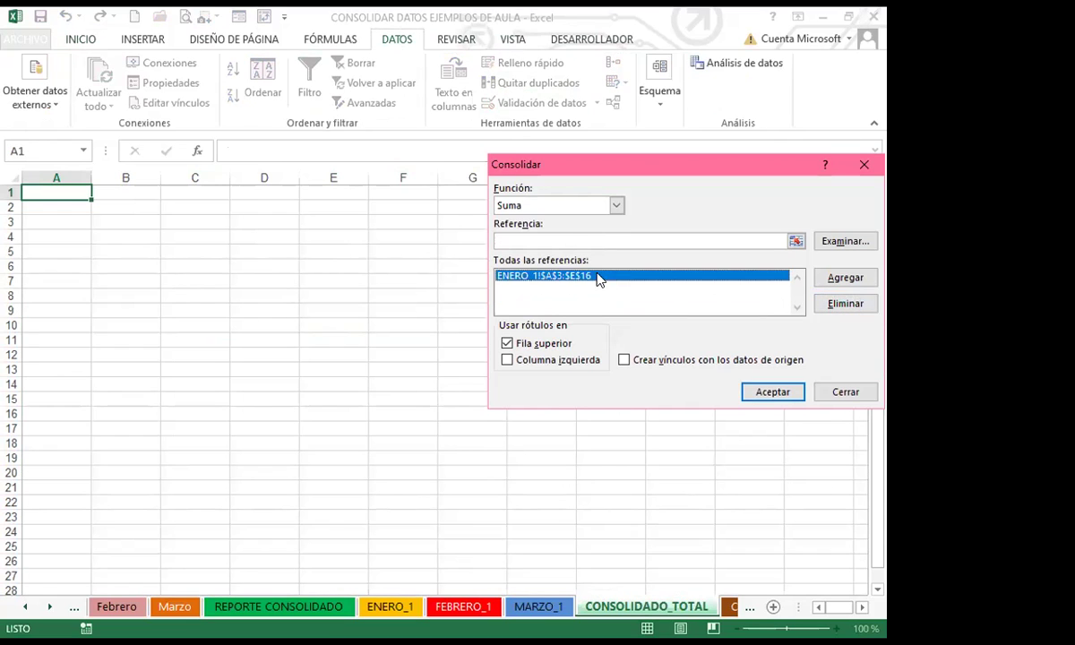
left_click(837, 305)
left_click(513, 241)
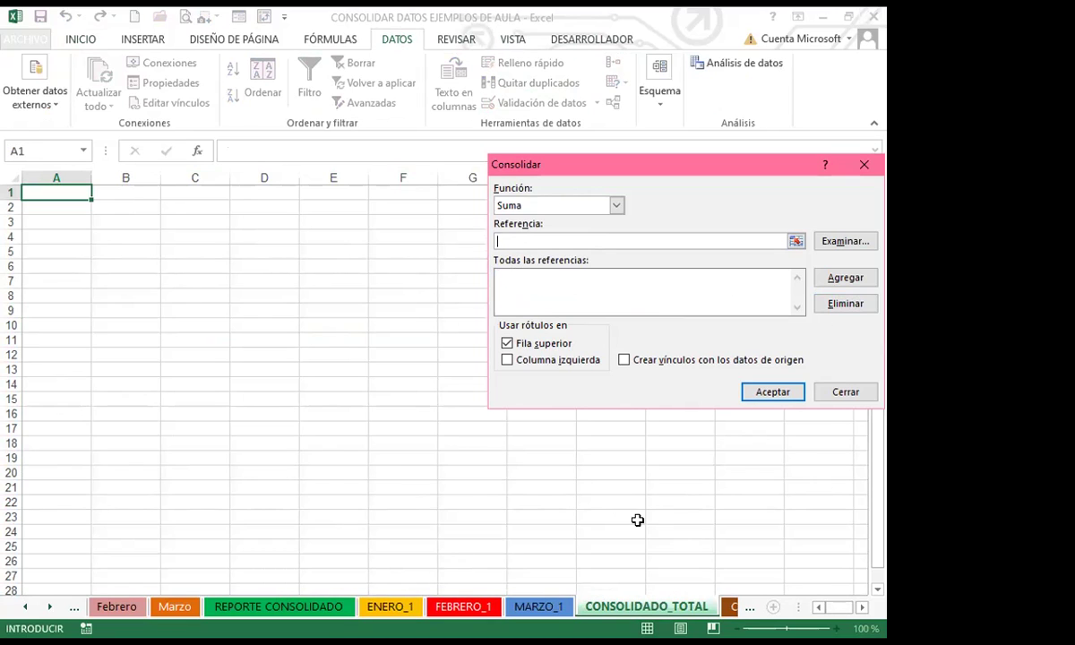
left_click(825, 394)
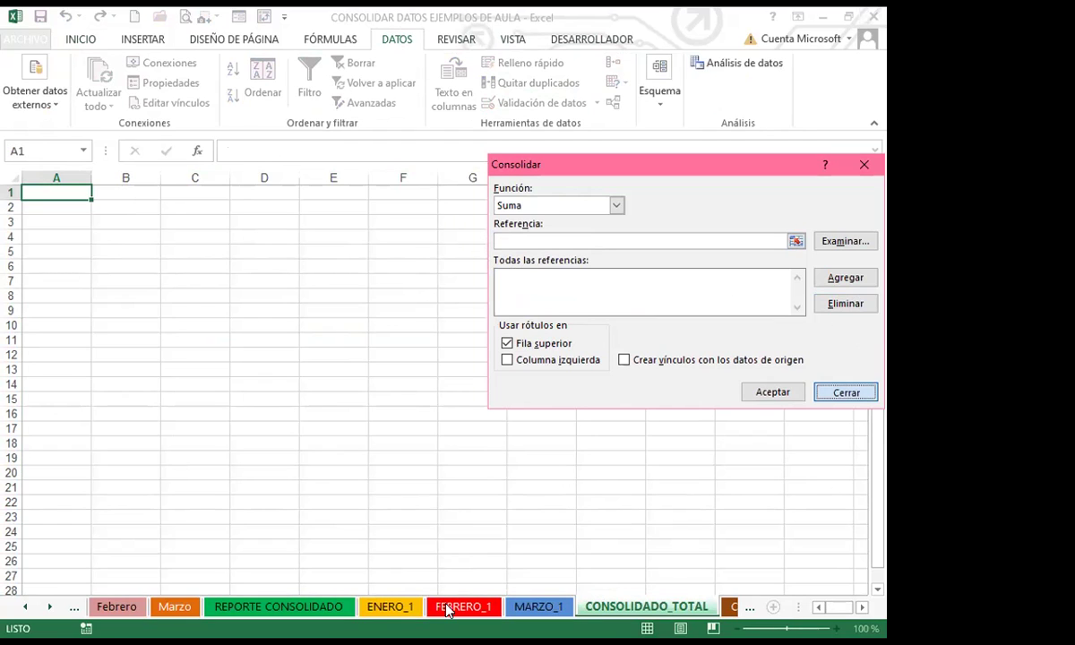
key("Escape")
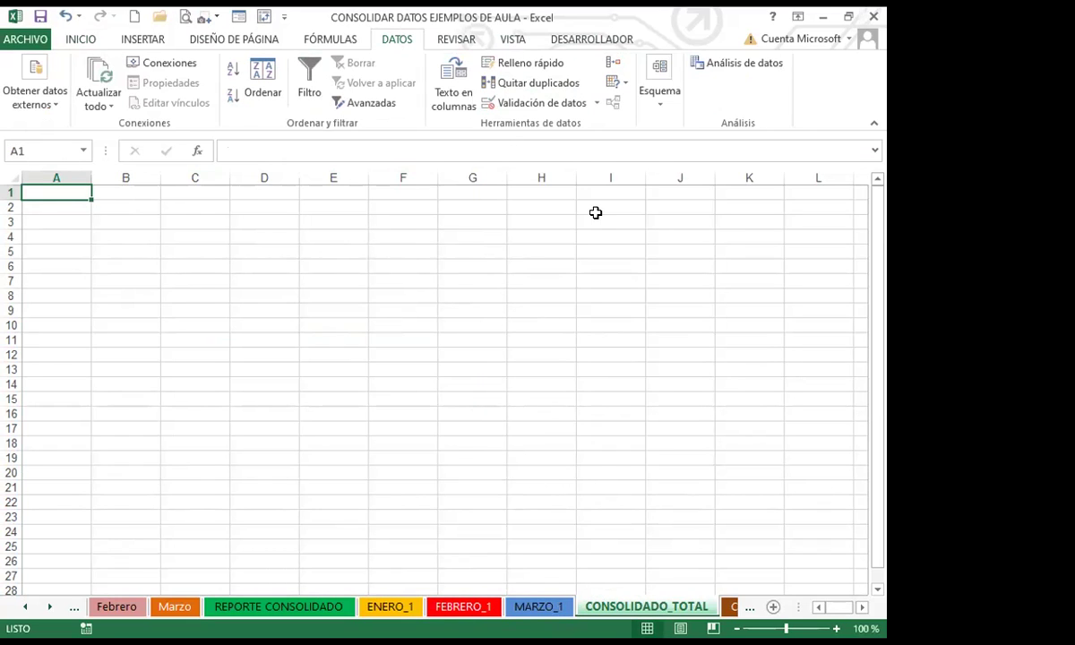
Open Consolidate from cell A1 of CONSOLIDADO_TOTAL and add the reference ENERO_1!$A$3:$E$16.
left_click(613, 62)
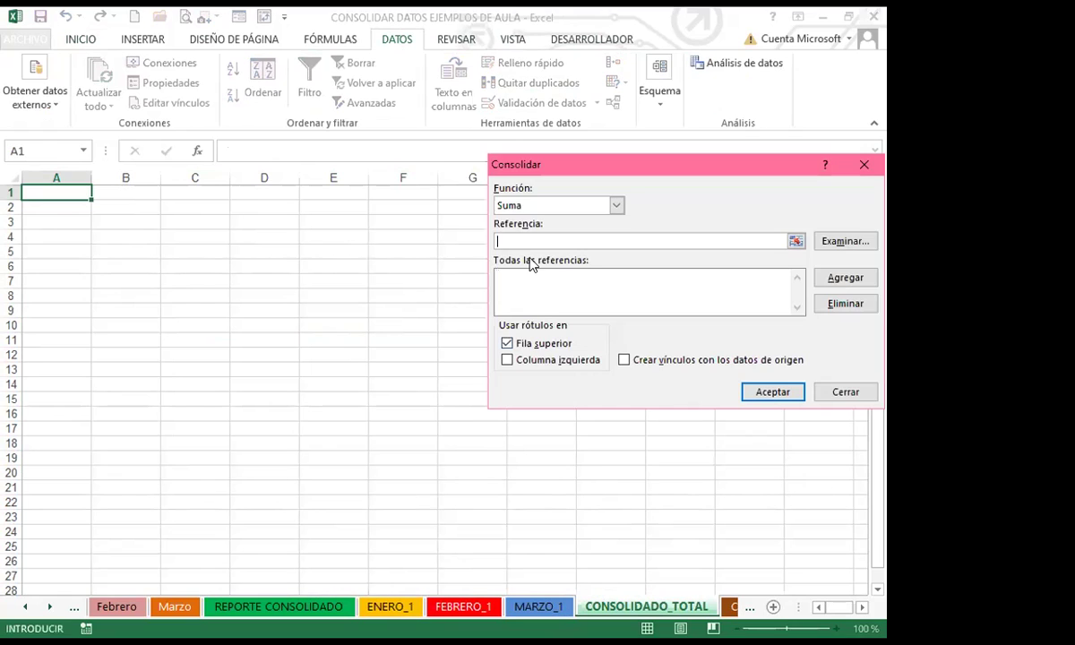
left_click(376, 609)
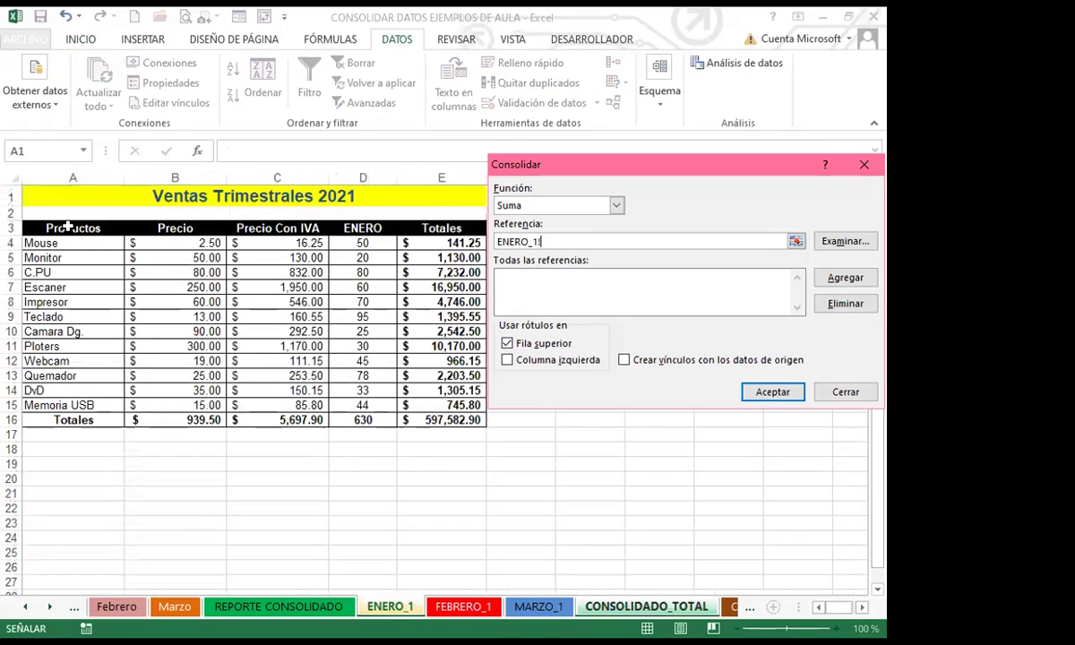
left_click(60, 228)
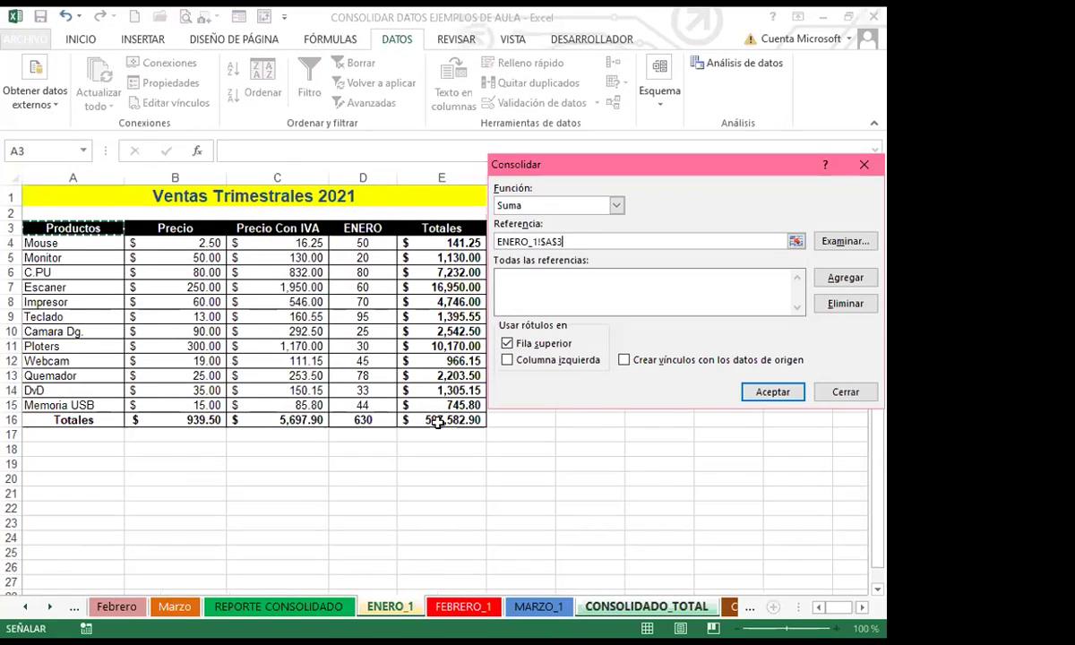
type(":$E$16")
left_click(845, 277)
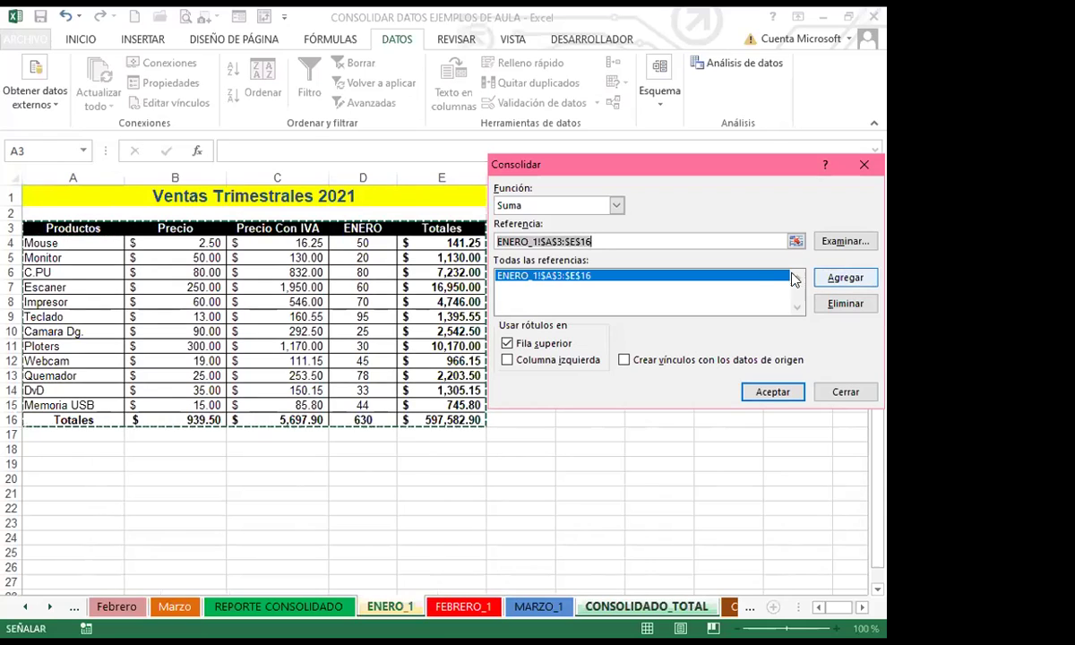
Add FEBRERO_1!$A$3:$E$16 and MARZO_1!$A$3:$E$16 to the consolidation references.
left_click(462, 609)
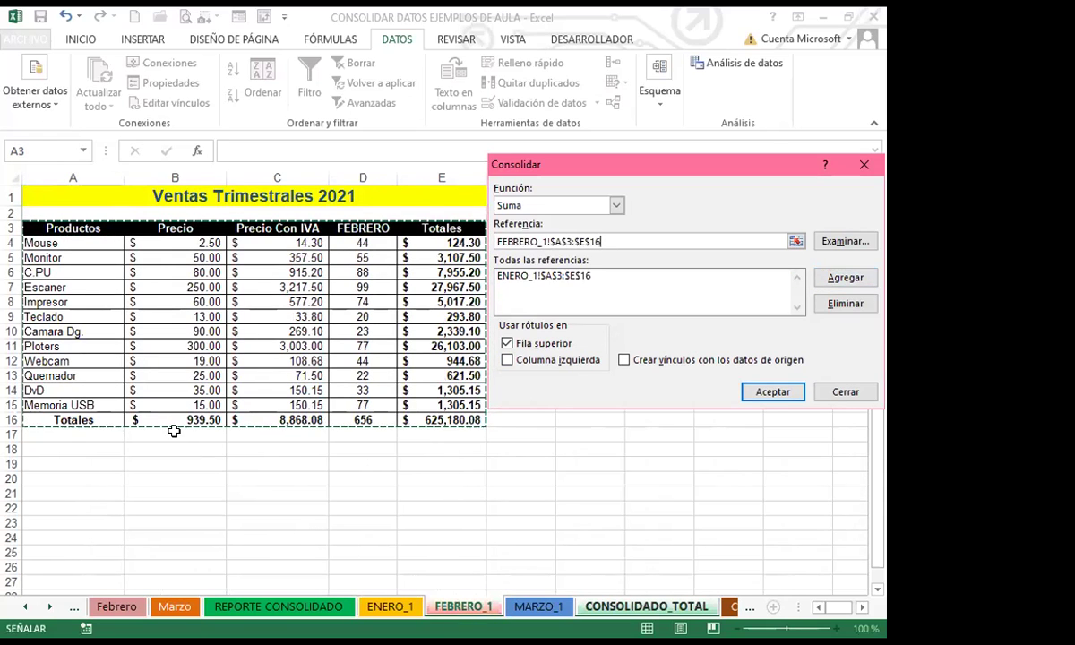
left_click(857, 278)
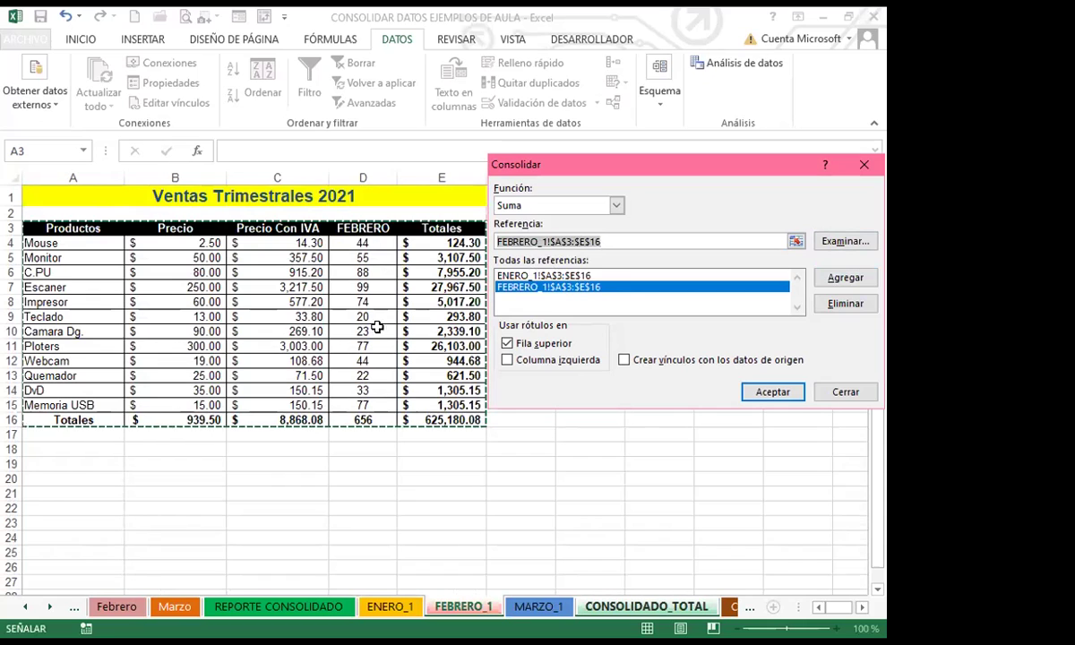
left_click(533, 610)
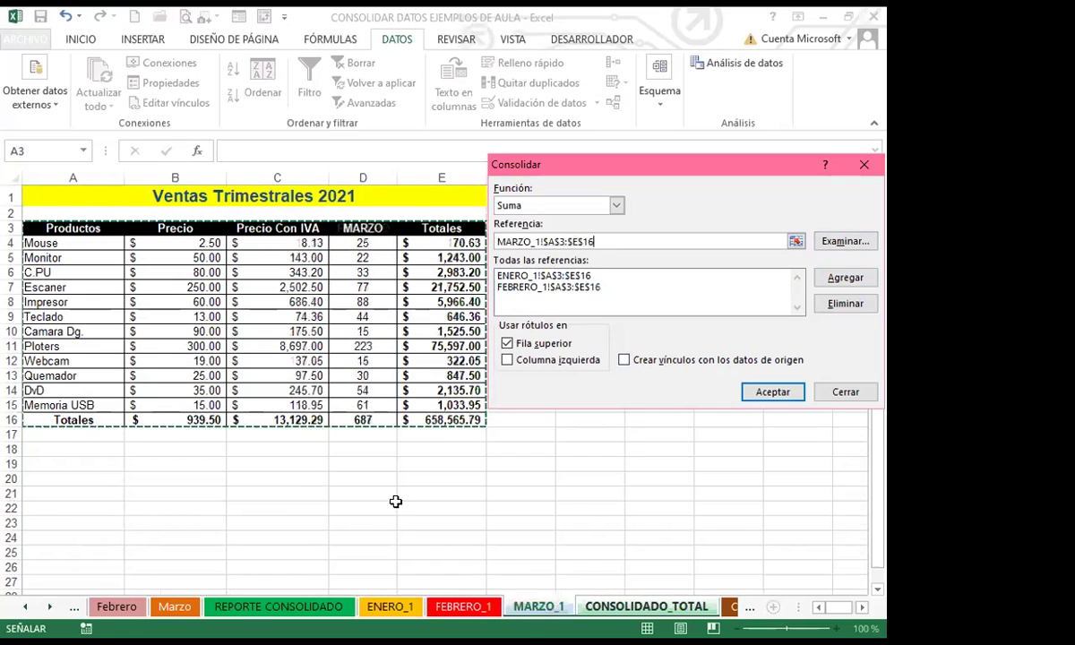
left_click(817, 280)
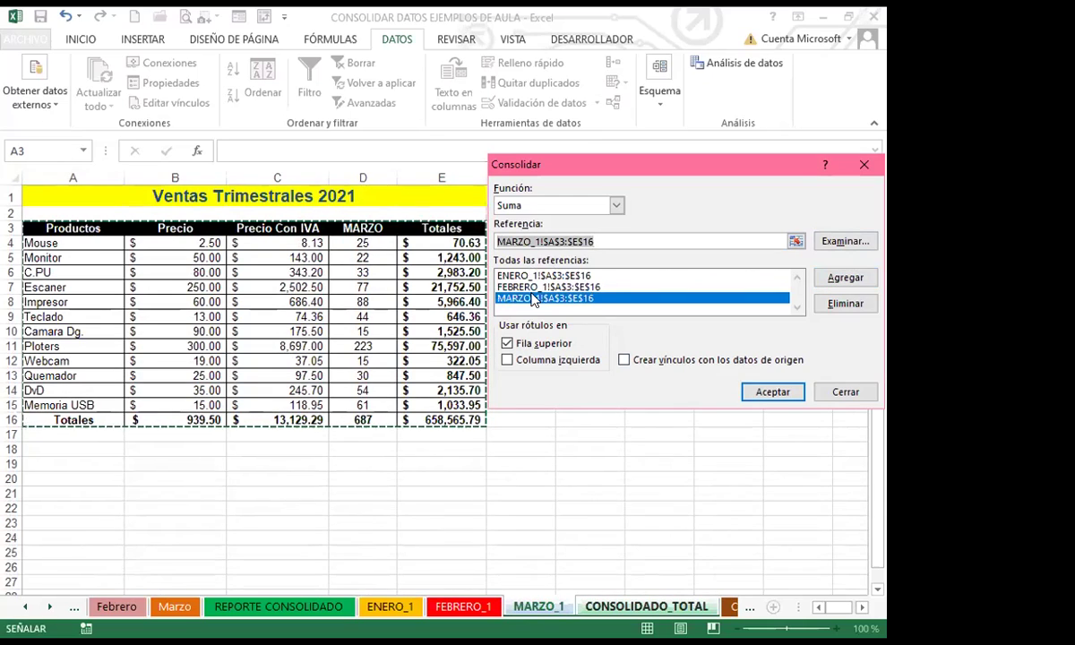
Enable left-column labels alongside the top-row labels, run the Sum consolidation, and autofit the Totales column.
left_click(508, 360)
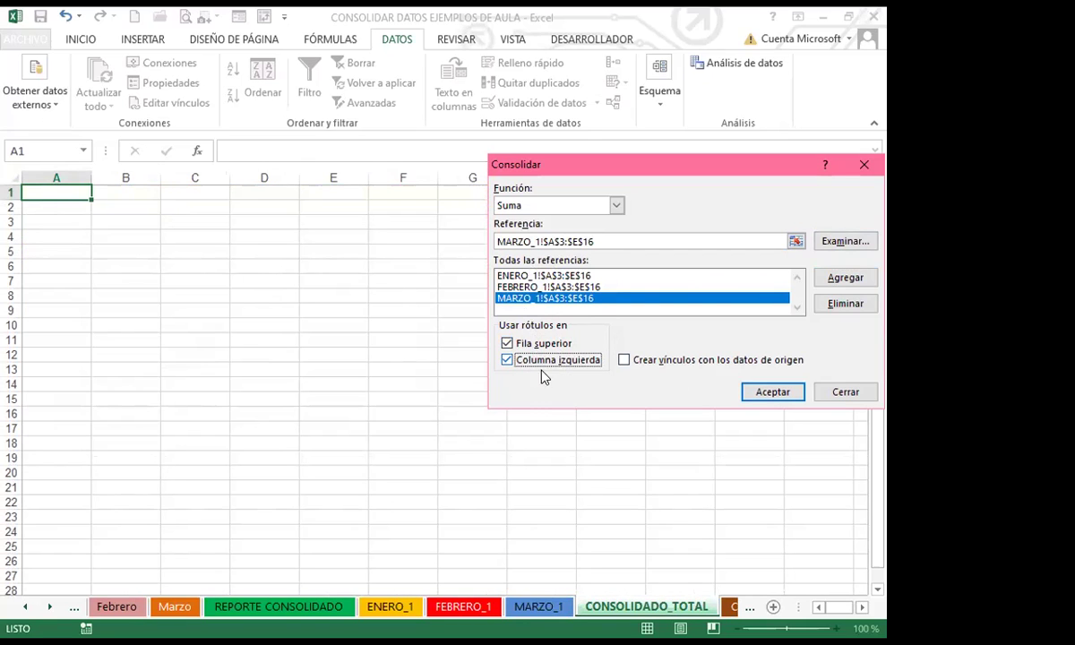
left_click(761, 394)
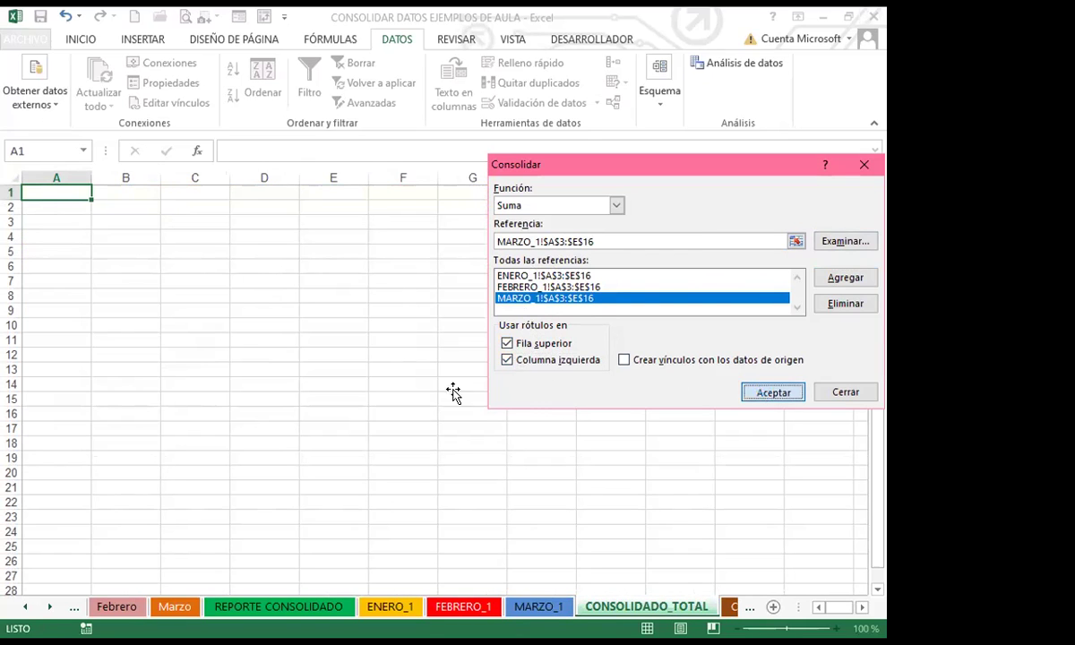
left_click(66, 209)
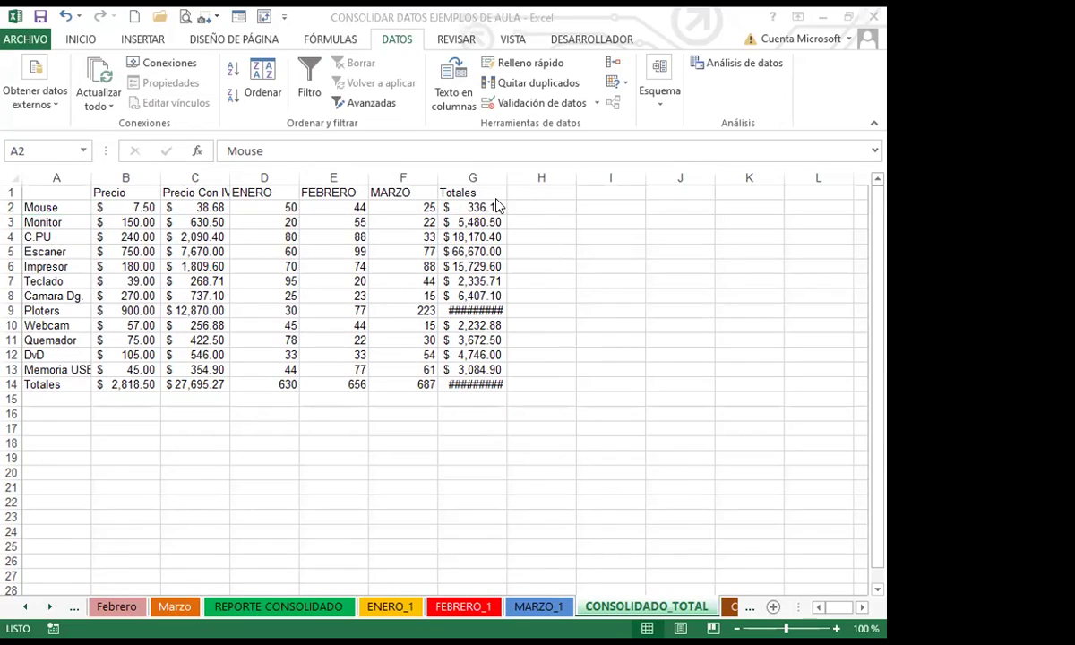
double_click(507, 180)
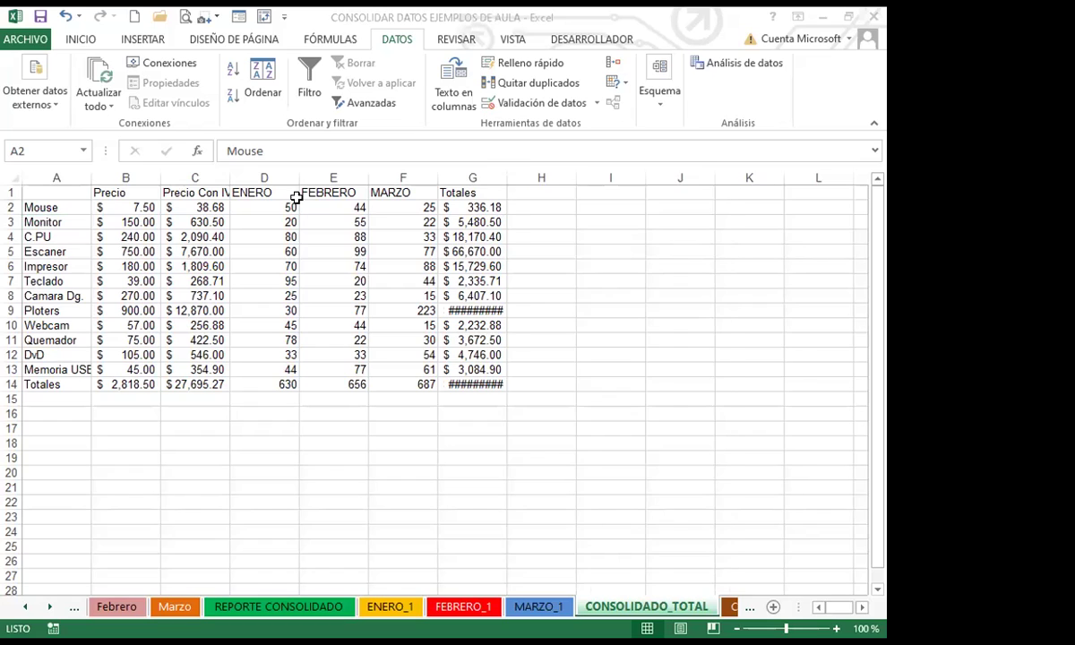
Examine the consolidated table's product labels, prices, monthly quantities and totals, starting with the Mouse row.
left_click(195, 206)
left_click(254, 208)
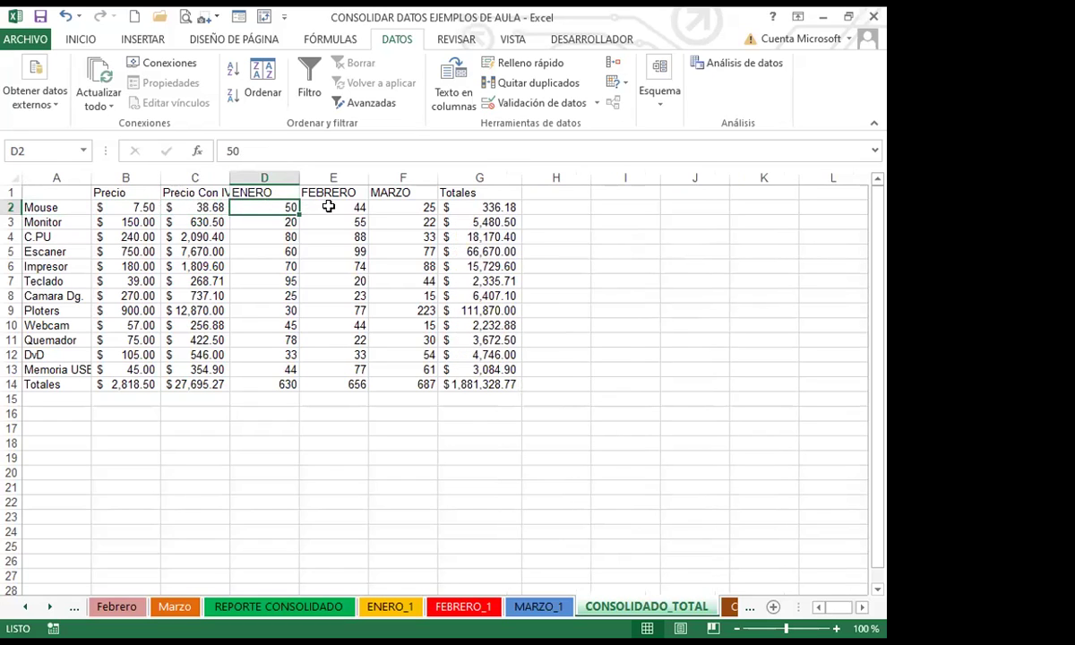
left_click(327, 205)
left_click(396, 204)
left_click(452, 206)
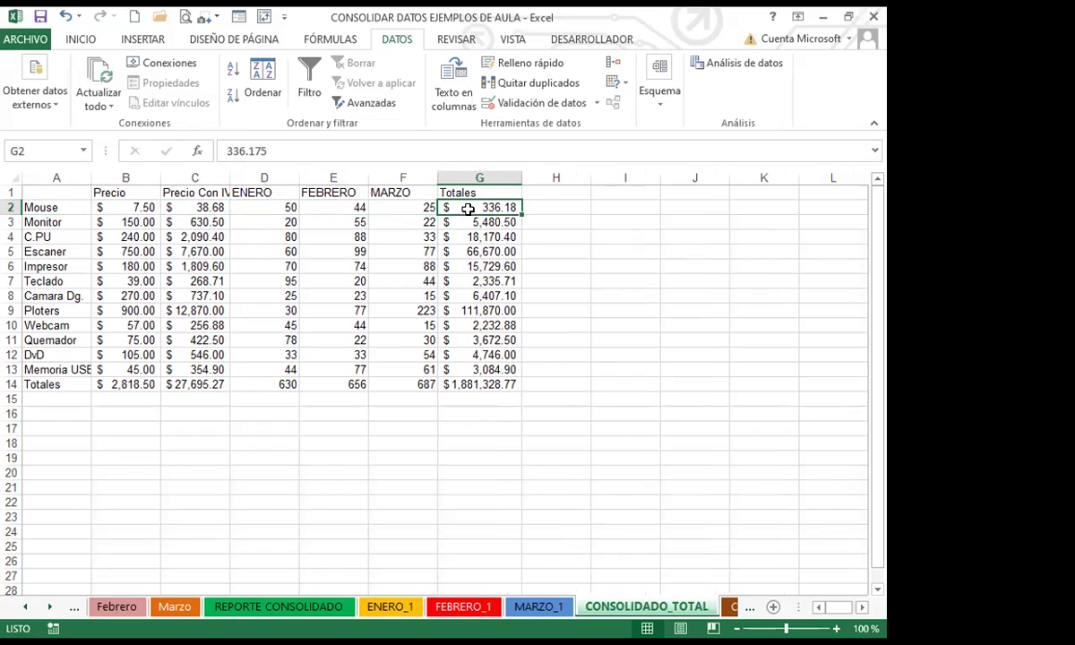
left_click(70, 207)
left_click(71, 251)
left_click(194, 296)
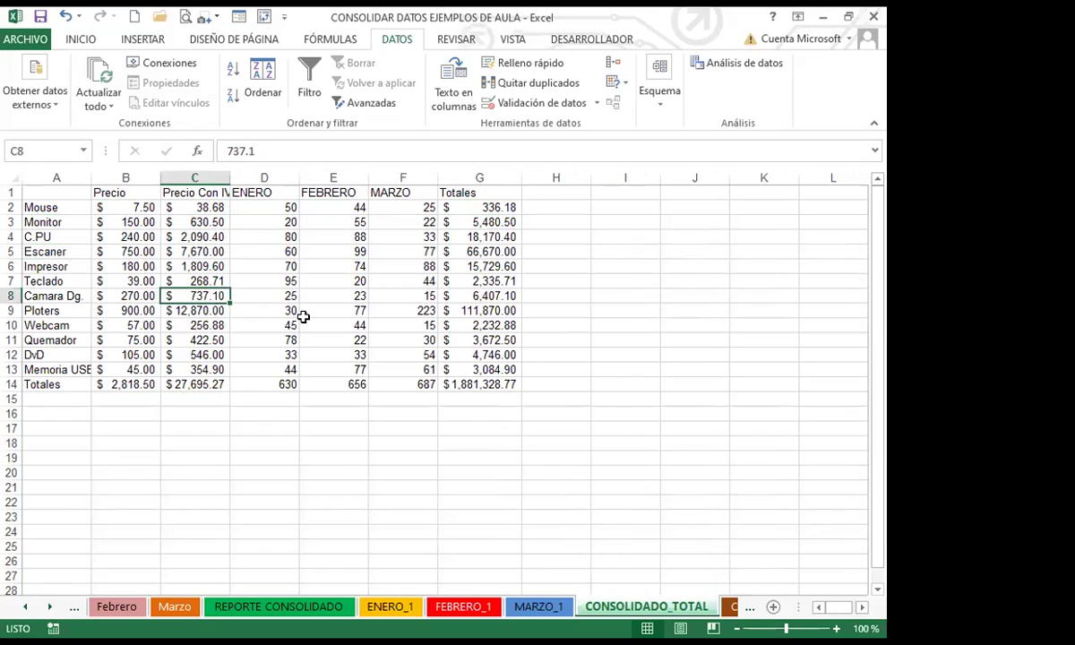
Examine the month headings in CONSOLIDADO_TOTAL and the Mouse row's ENERO, FEBRERO, MARZO and Totales values.
left_click(408, 322)
left_click(484, 279)
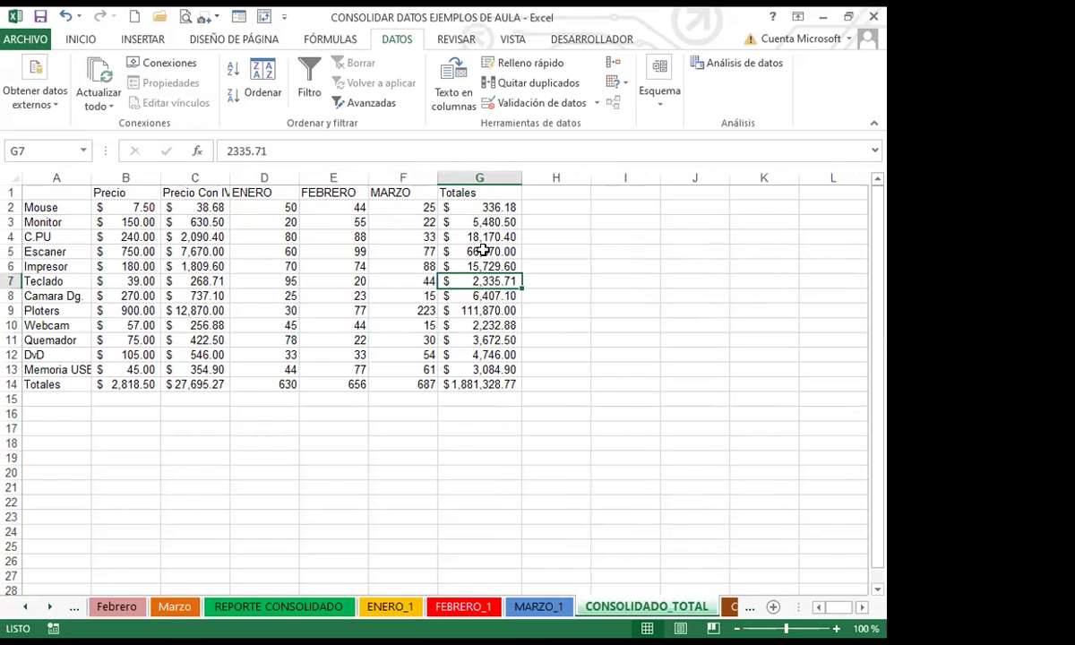
left_click(394, 177)
left_click(479, 192)
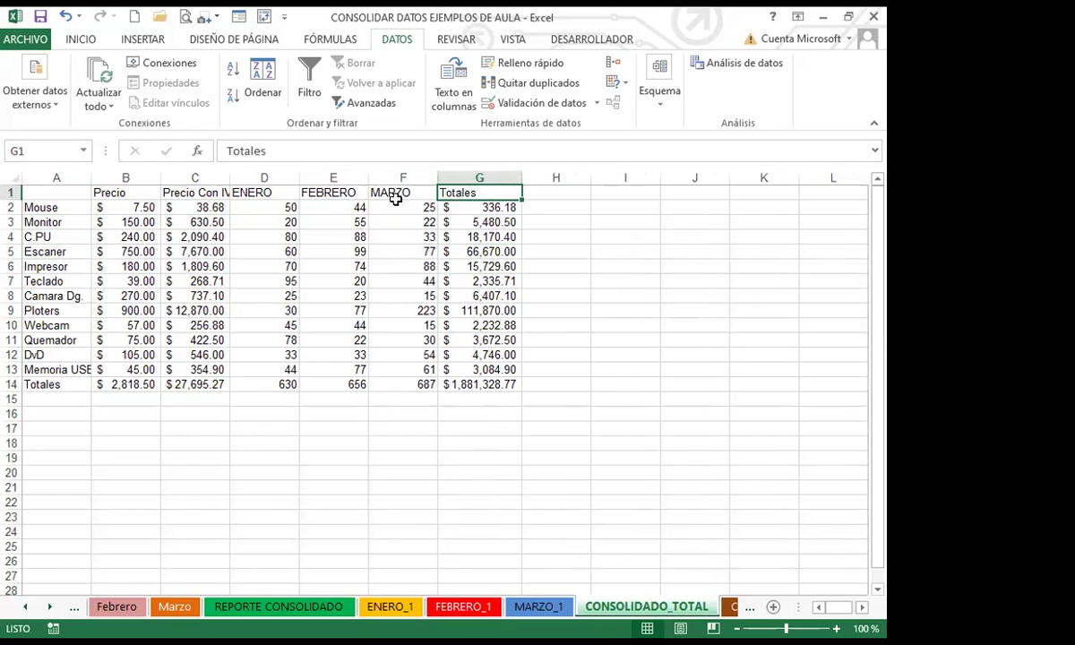
left_click(304, 188)
left_click(251, 191)
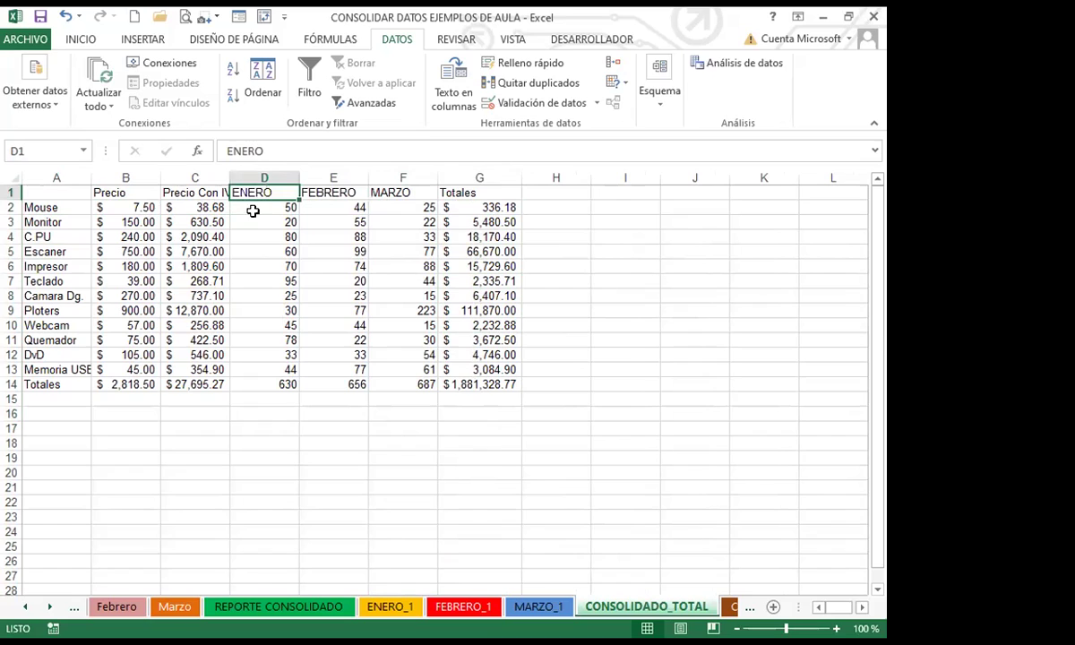
left_click(273, 207)
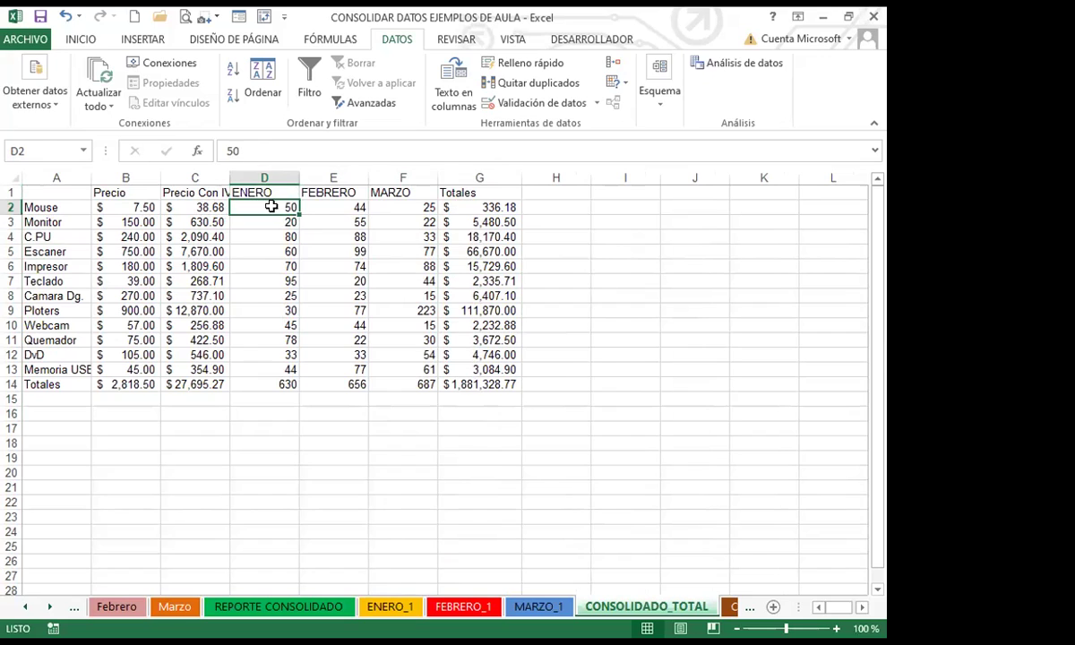
left_click(331, 208)
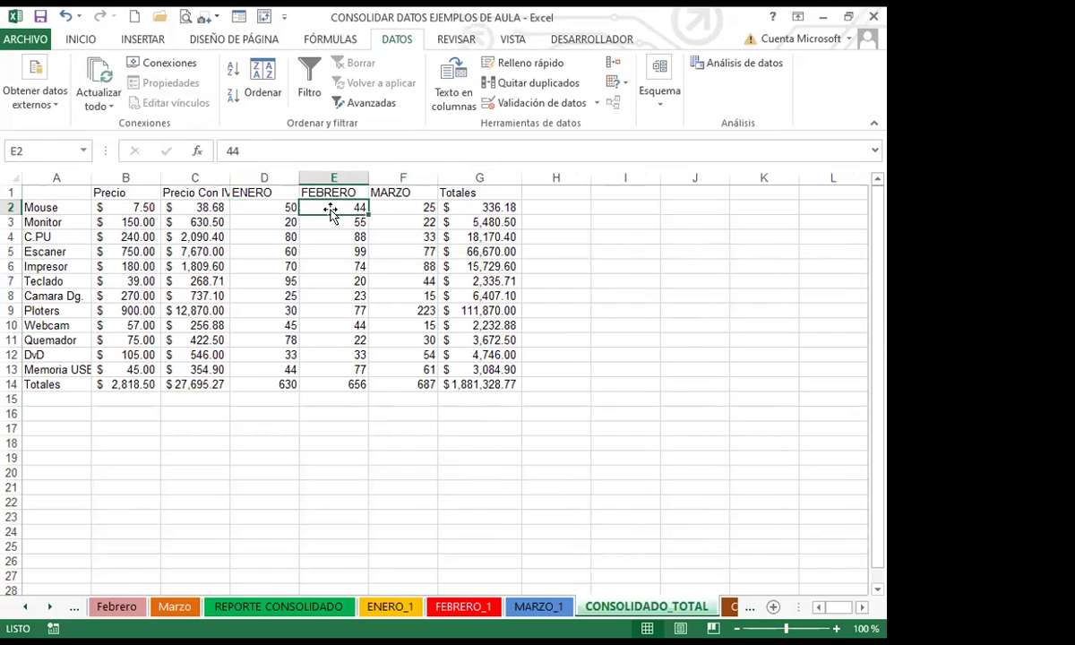
left_click(393, 209)
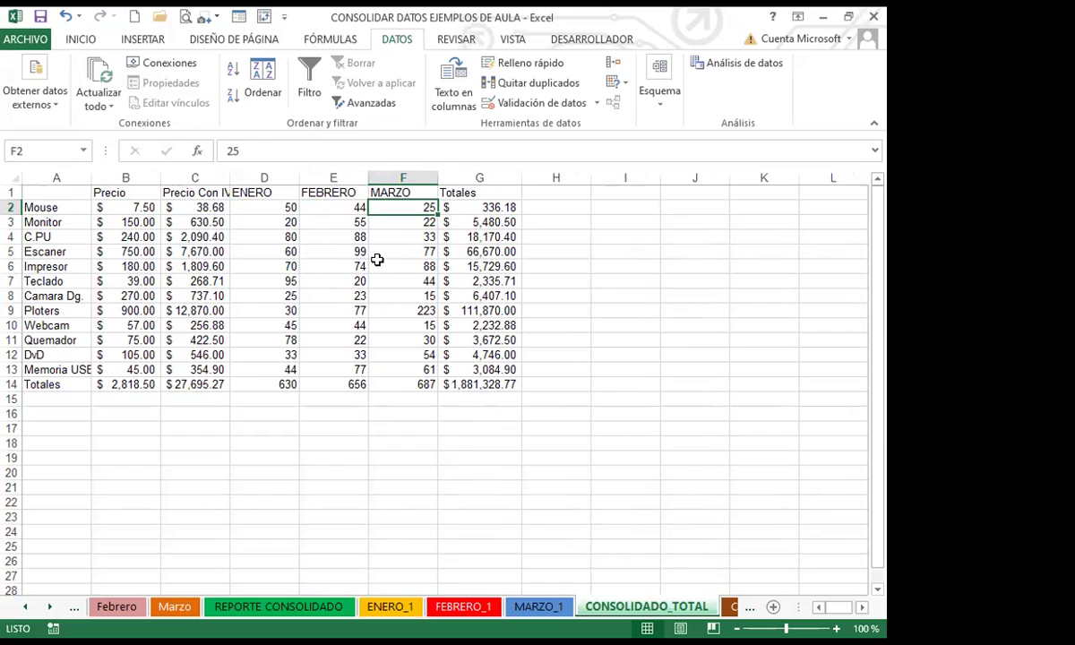
left_click(462, 207)
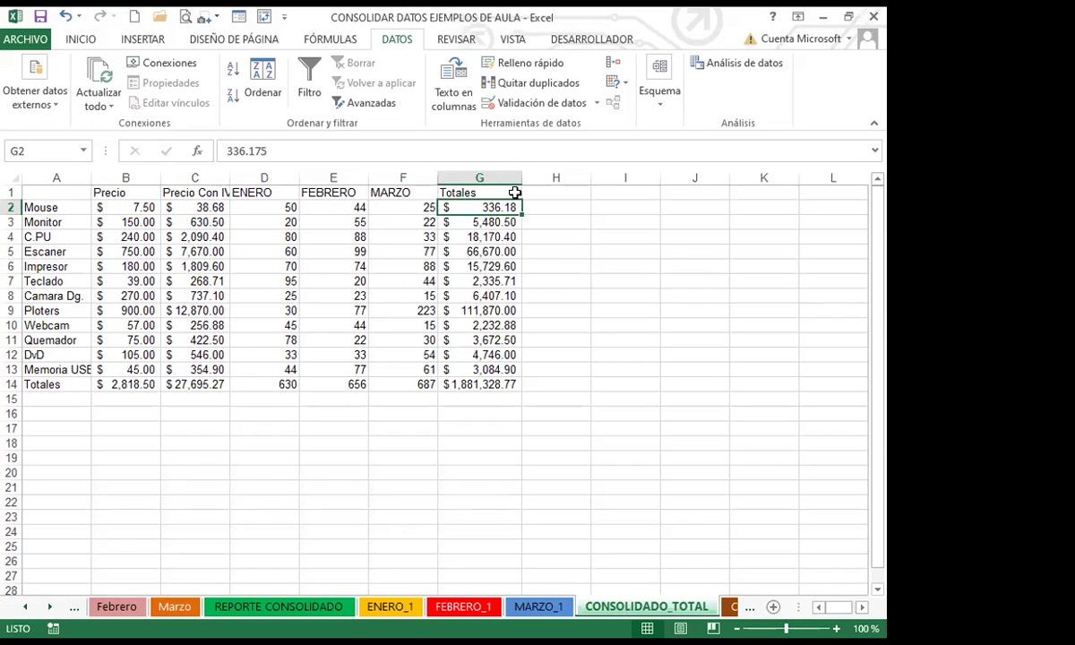
Compare the Mouse, Monitor and C.PU totals in CONSOLIDADO_TOTAL with those in REPORTE CONSOLIDADO.
left_click_drag(457, 207, 459, 230)
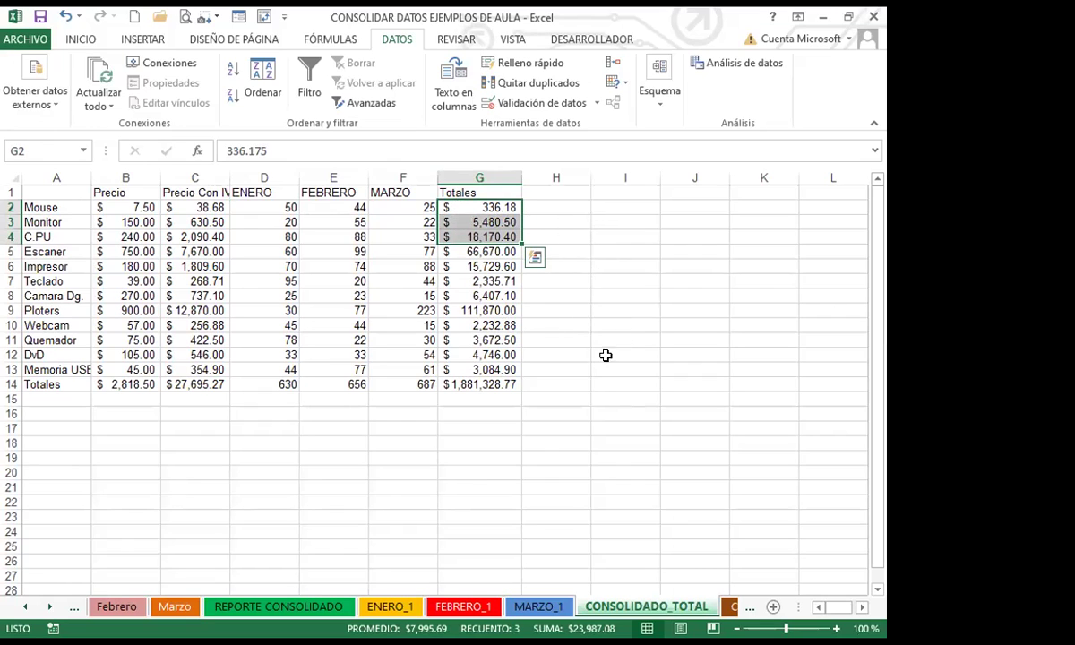
left_click(300, 607)
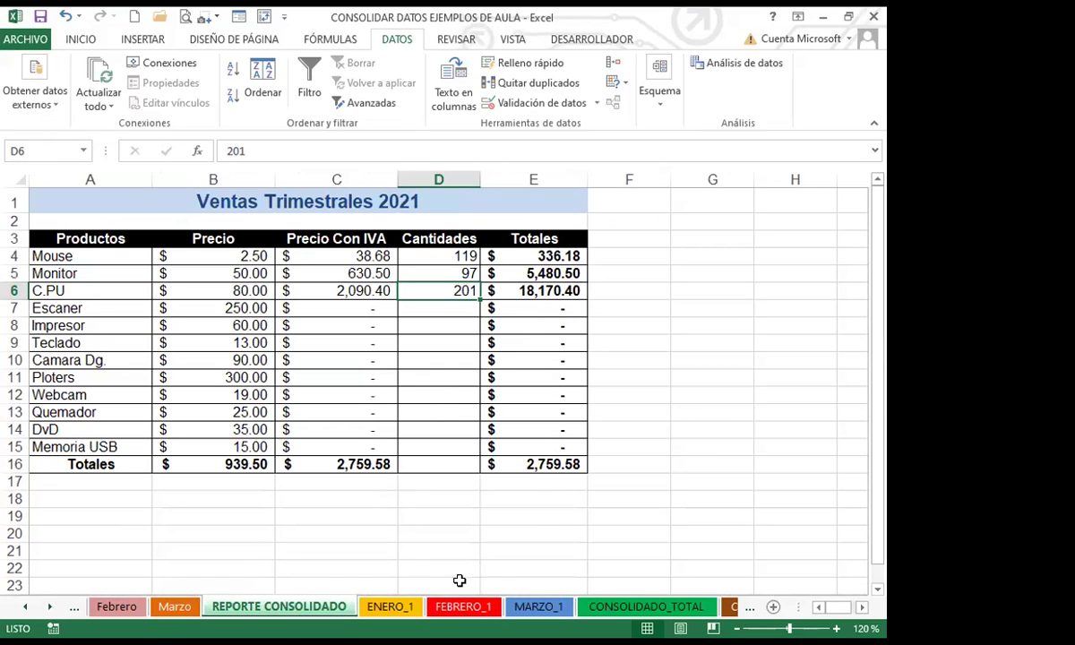
left_click(625, 607)
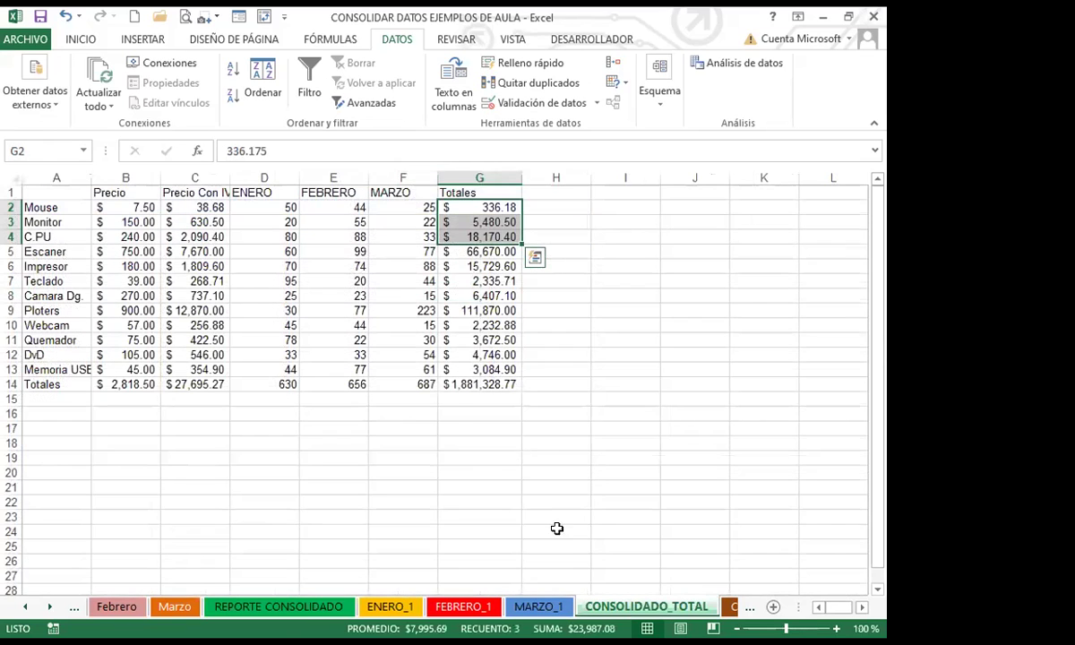
left_click(459, 234)
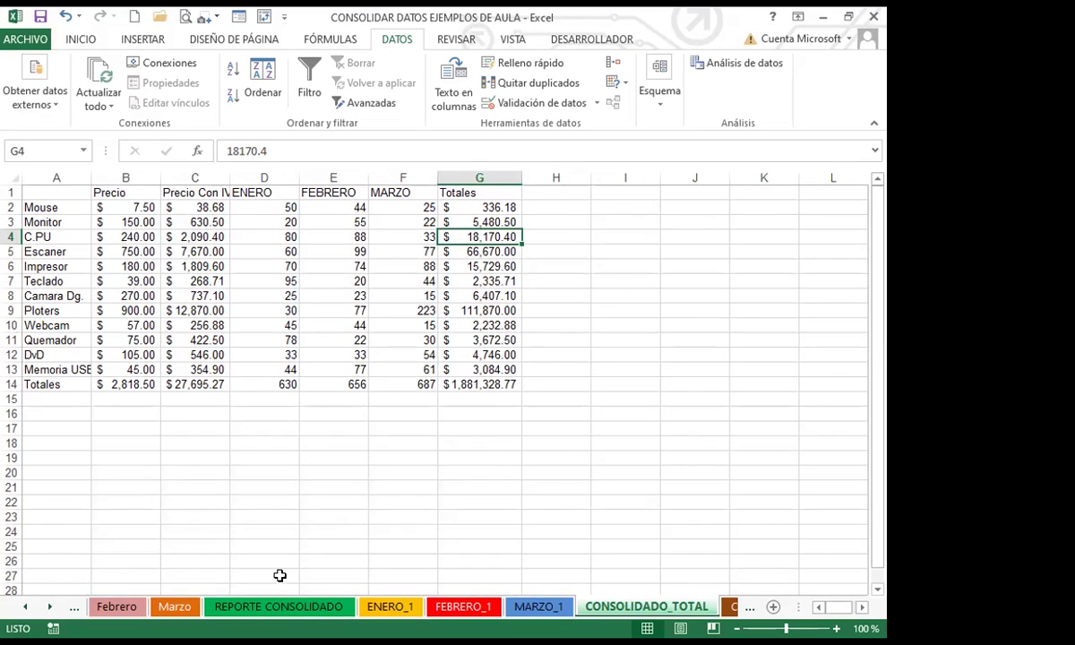
left_click(273, 607)
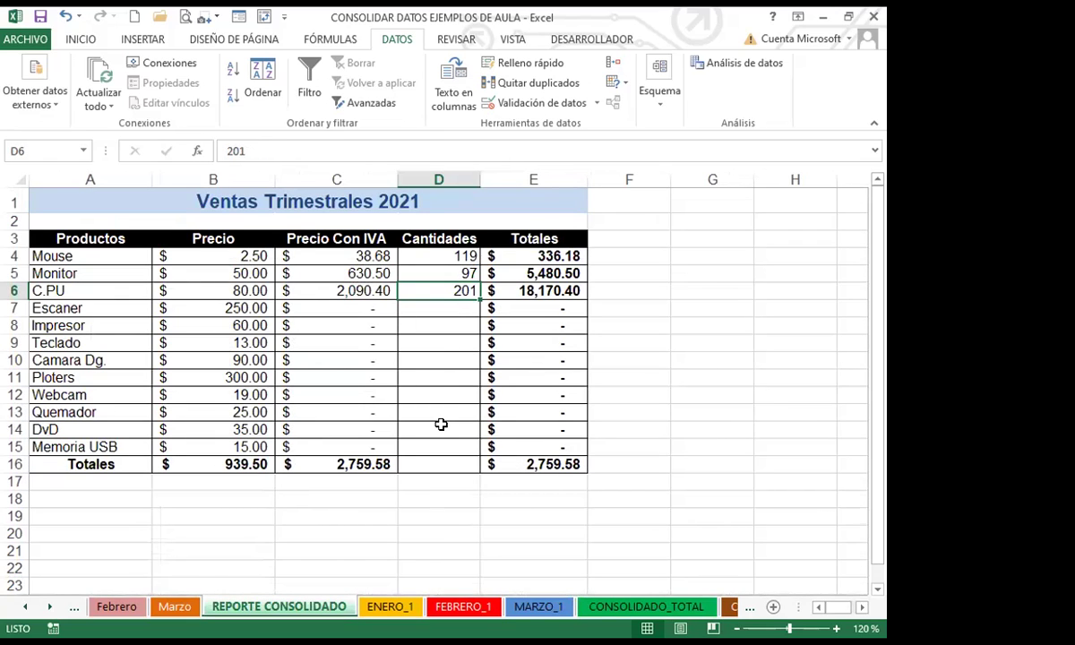
left_click(629, 609)
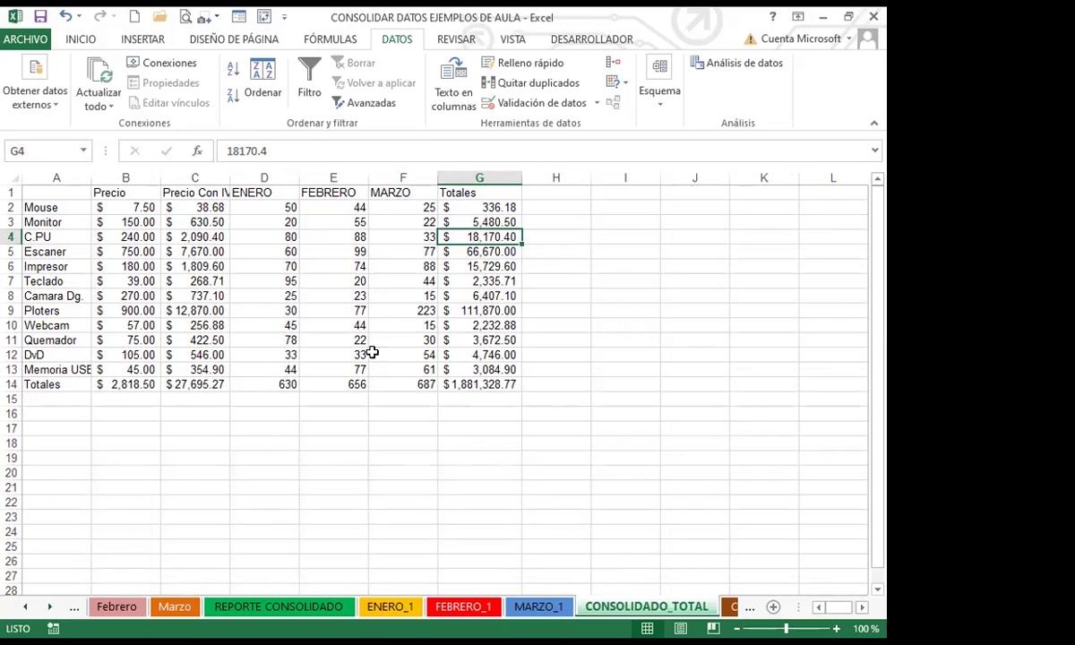
left_click(332, 295)
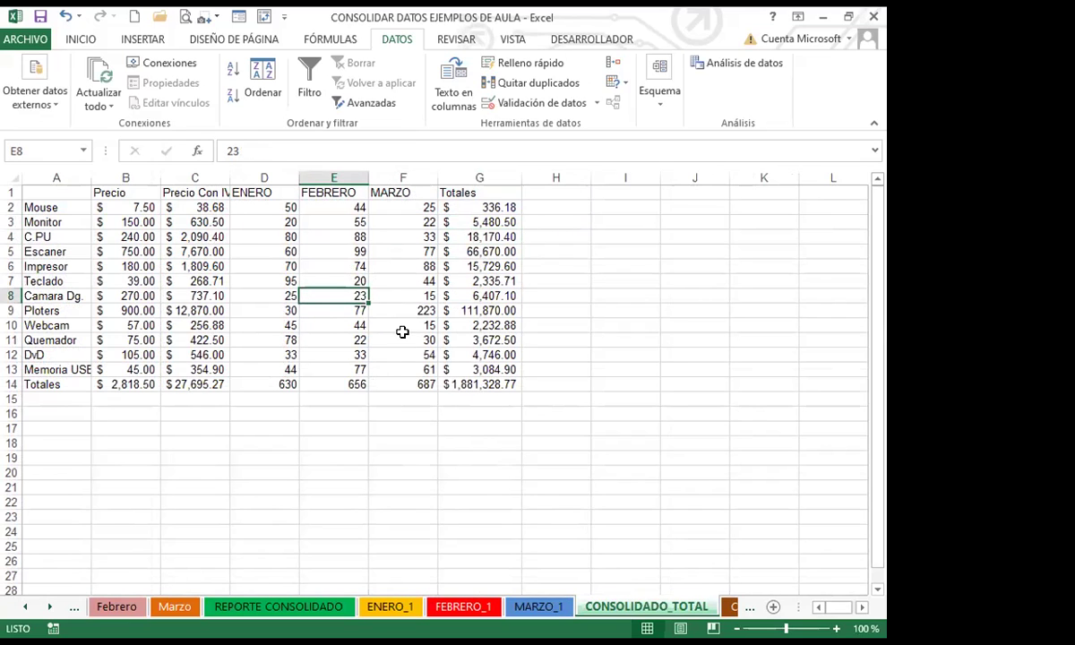
left_click(733, 606)
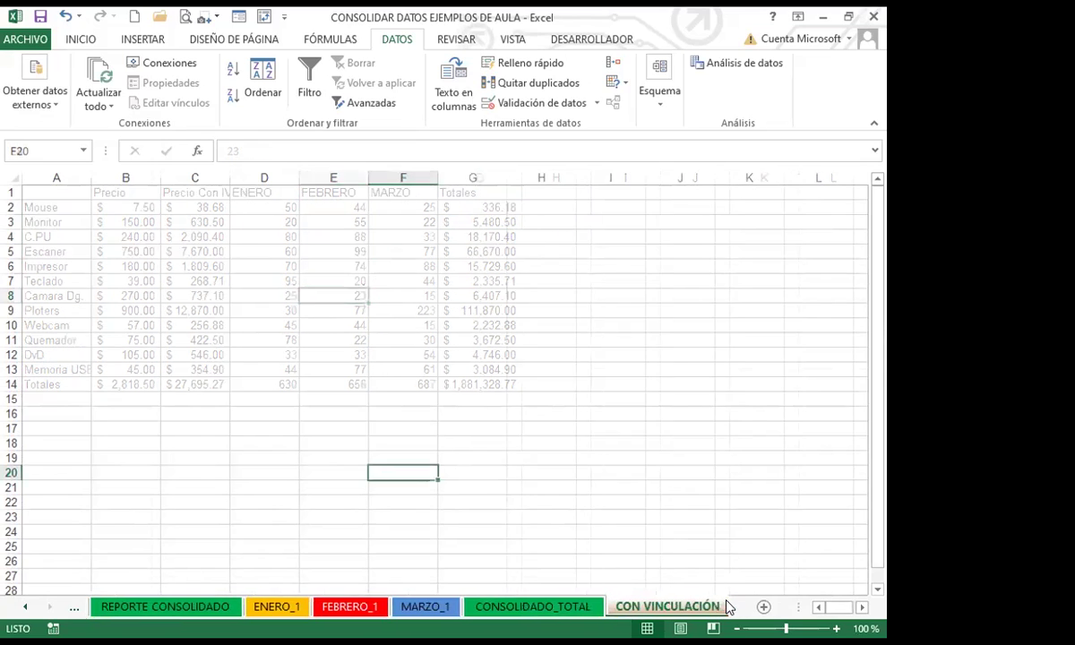
left_click(373, 411)
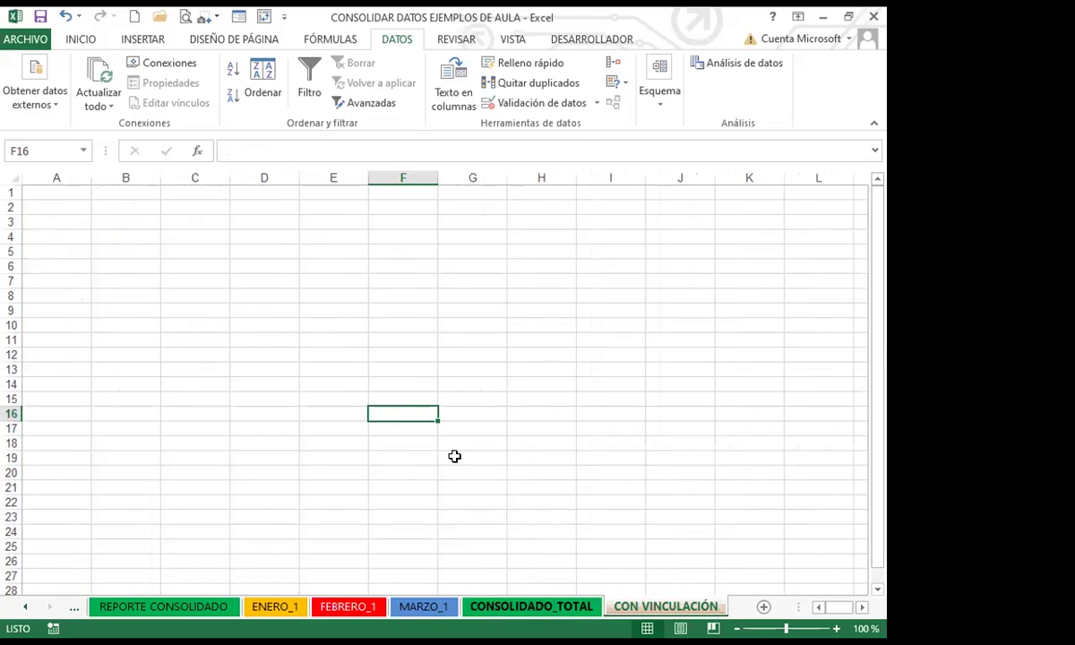
left_click(487, 393)
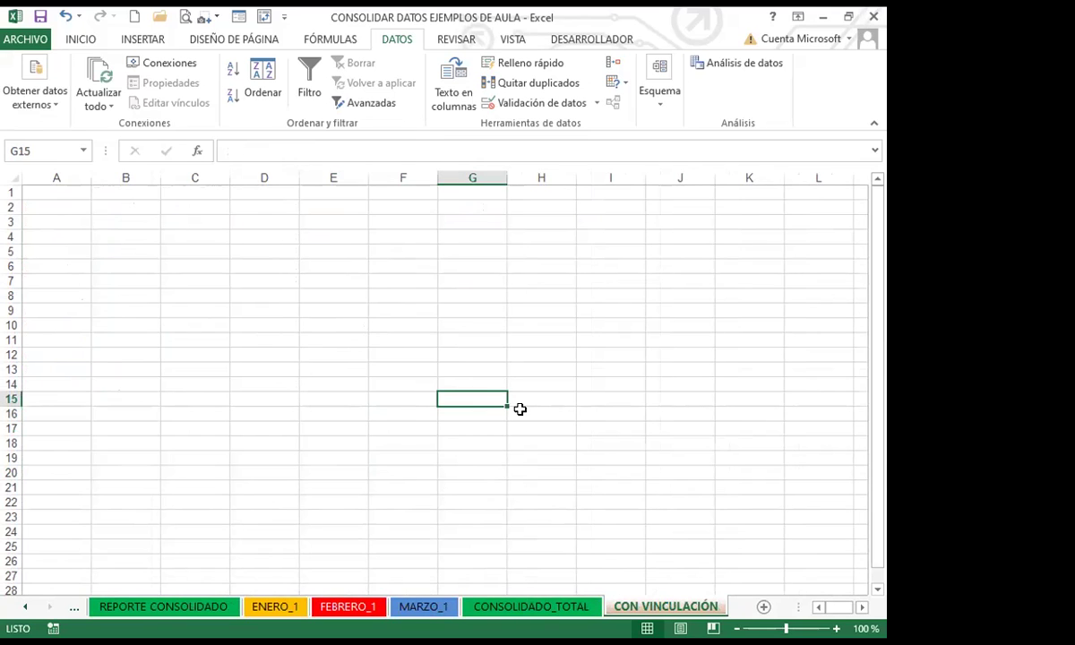
left_click(531, 606)
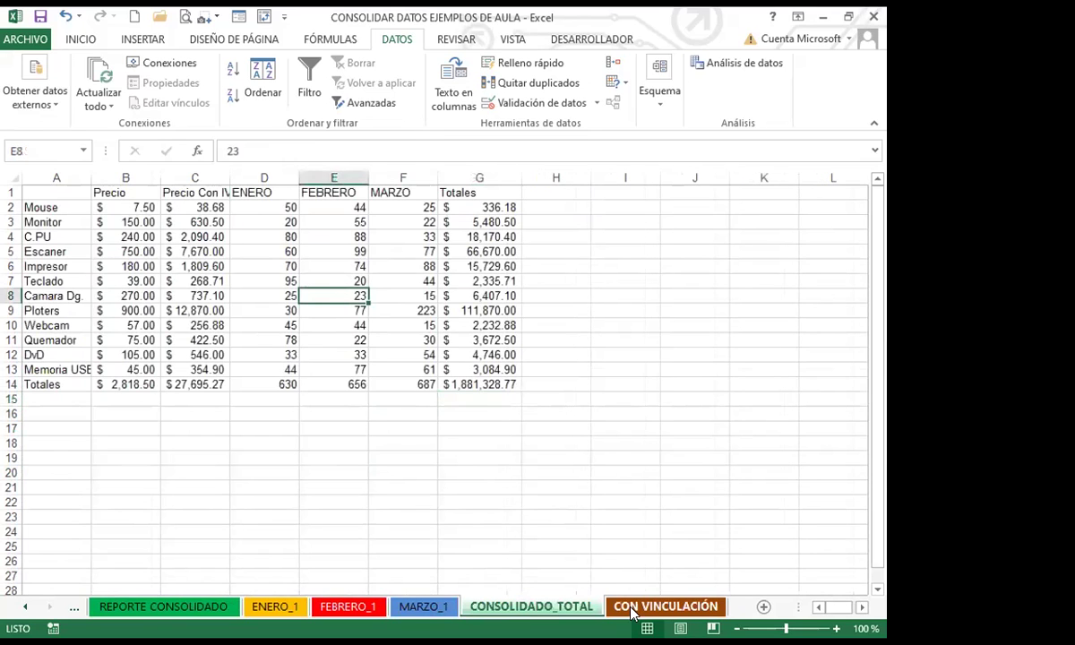
Open Consolidate from cell A1 of the CON VINCULACIÓN sheet and select the ENERO_1!$A$3:$E$16 reference.
left_click(665, 606)
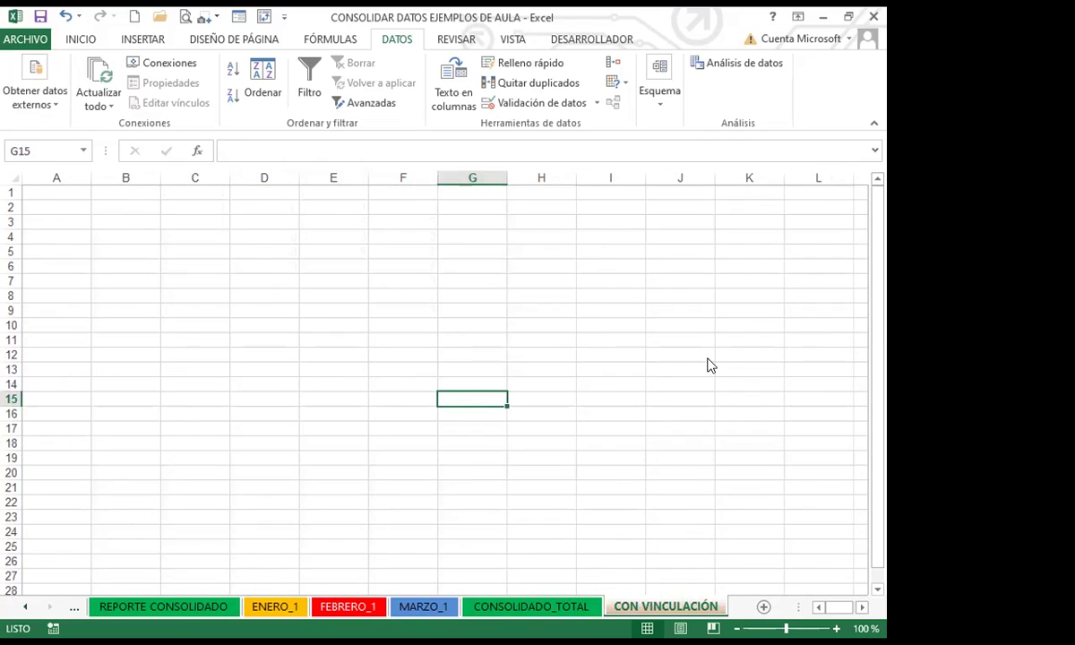
left_click(636, 610)
left_click(548, 280)
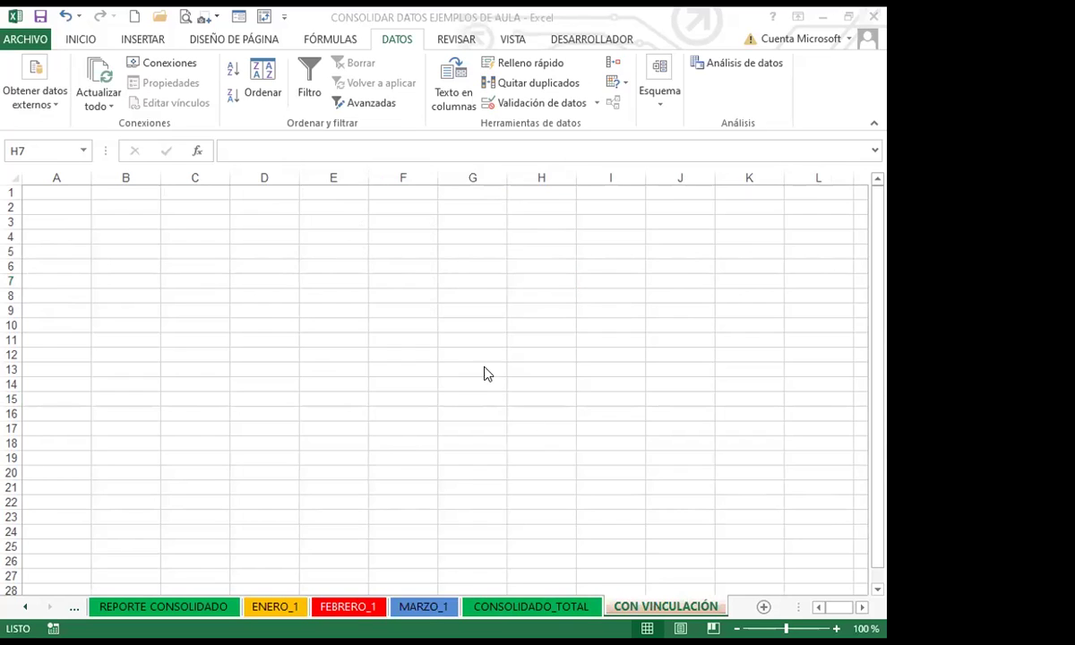
left_click(673, 612)
left_click(65, 194)
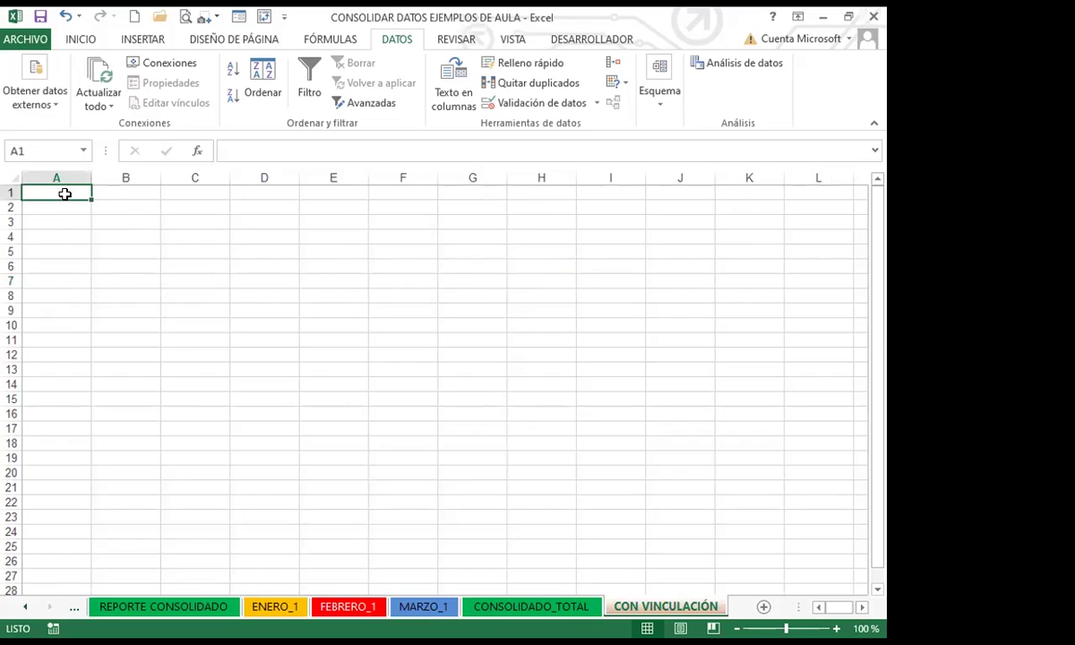
left_click(612, 63)
left_click(612, 277)
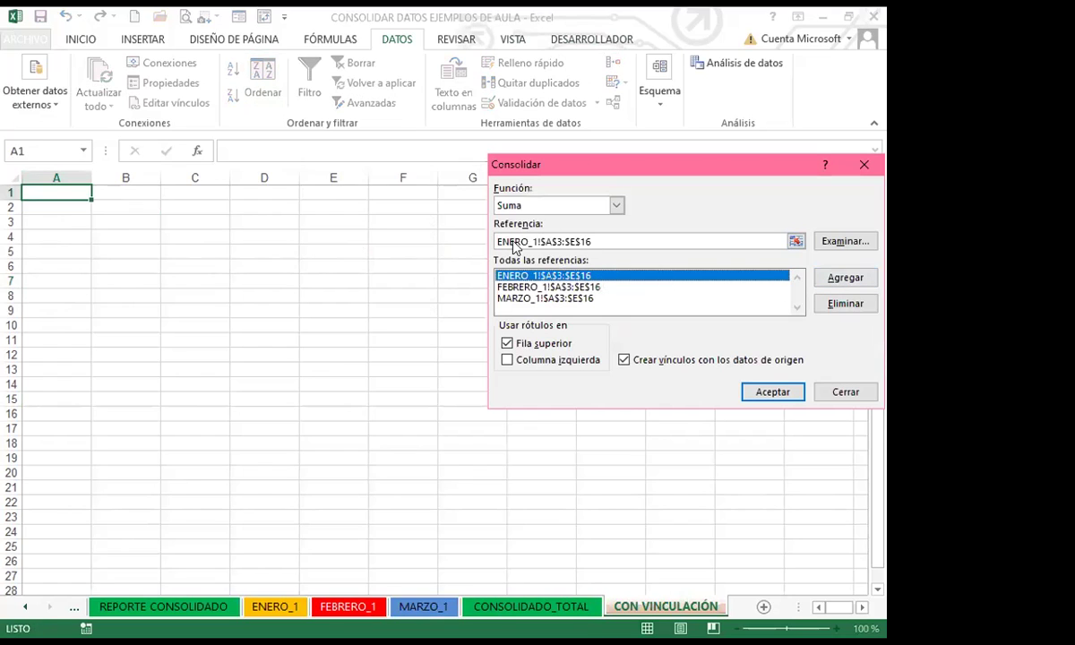
Enable left-column labels, run the Sum consolidation with links to the source data, and autofit the Totales column.
left_click(508, 361)
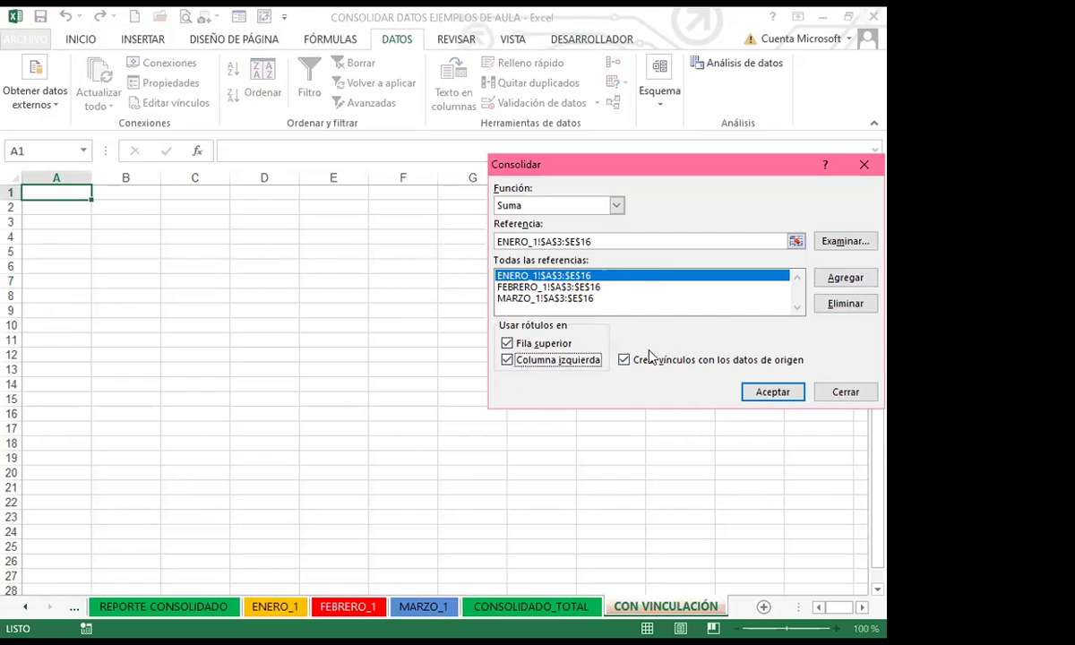
left_click(773, 391)
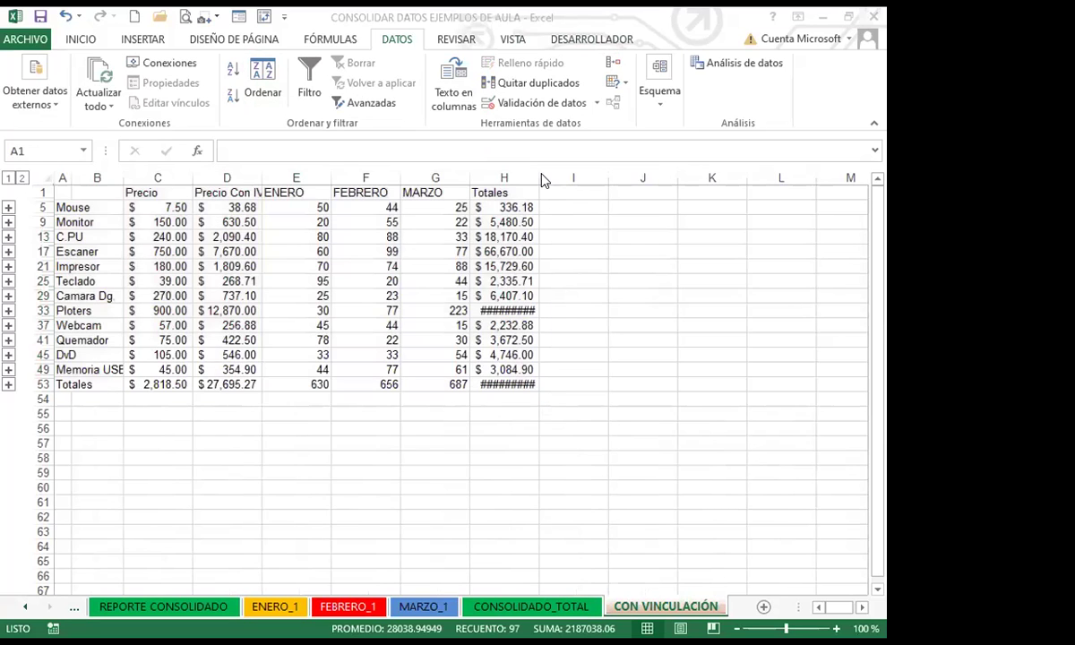
double_click(540, 172)
left_click(213, 429)
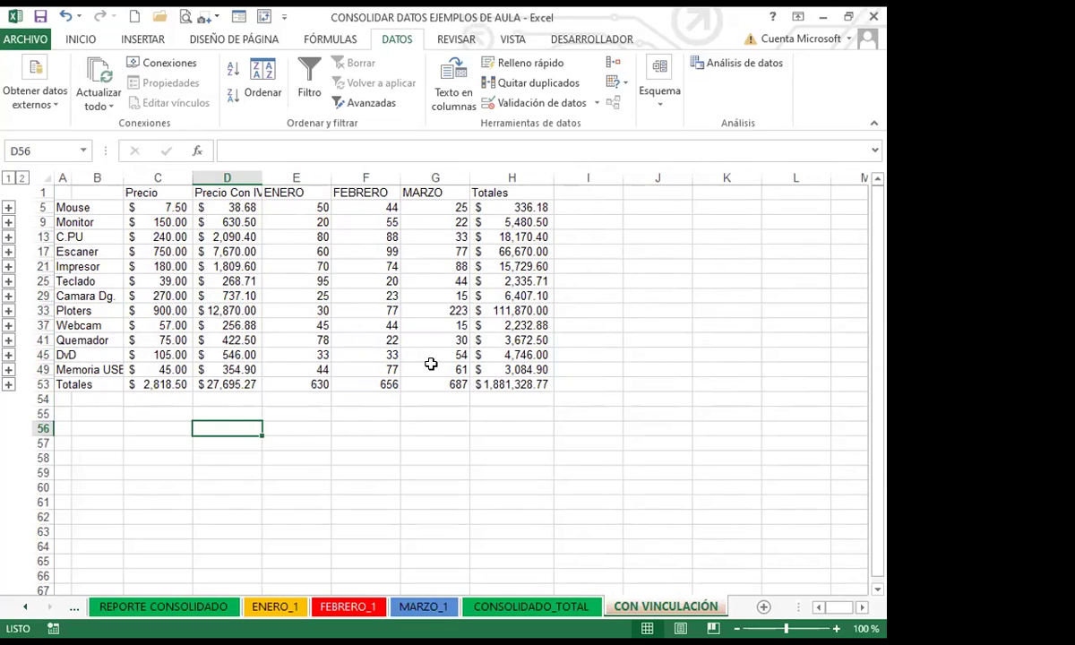
Inspect the Mouse row's summary formulas under ENERO, FEBRERO, MARZO and Totales in the linked consolidation.
left_click(298, 208)
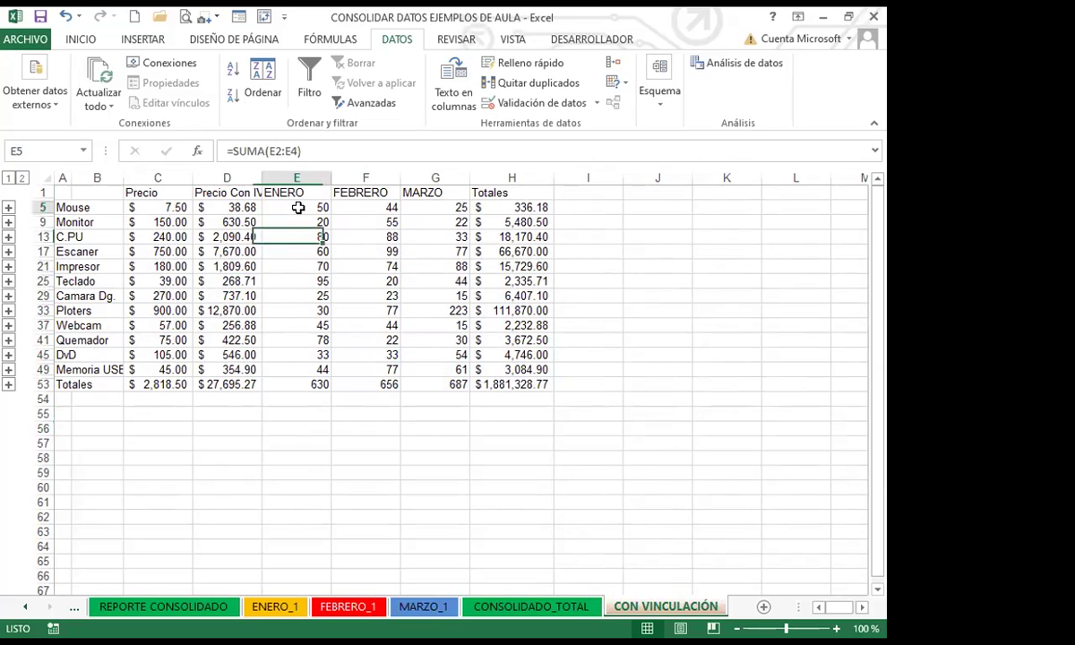
left_click(367, 207)
left_click(423, 206)
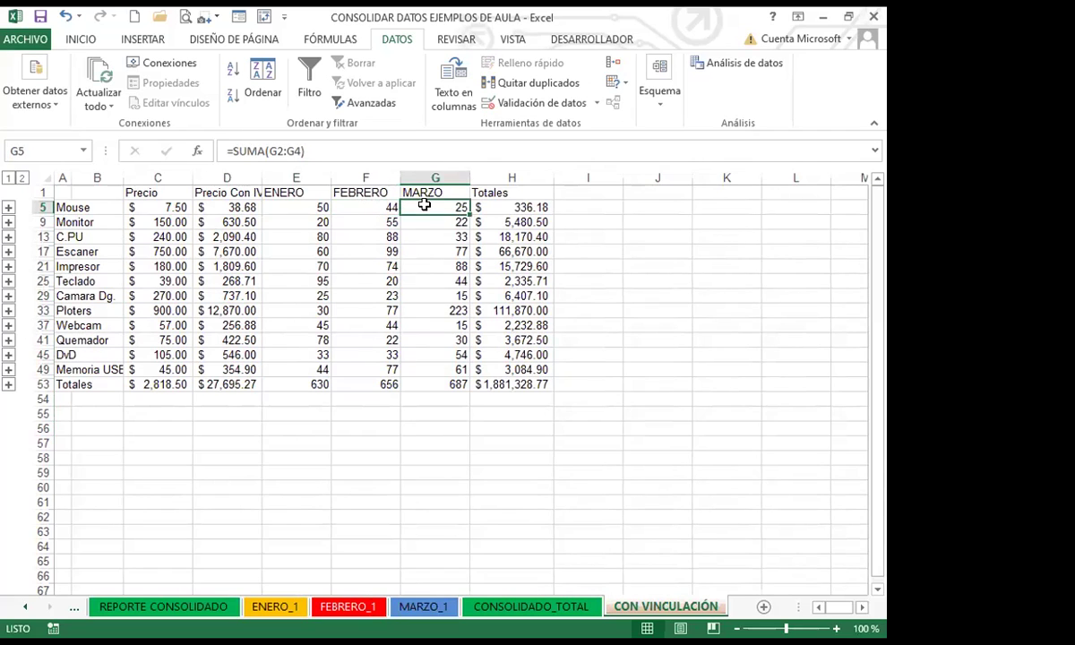
left_click(506, 207)
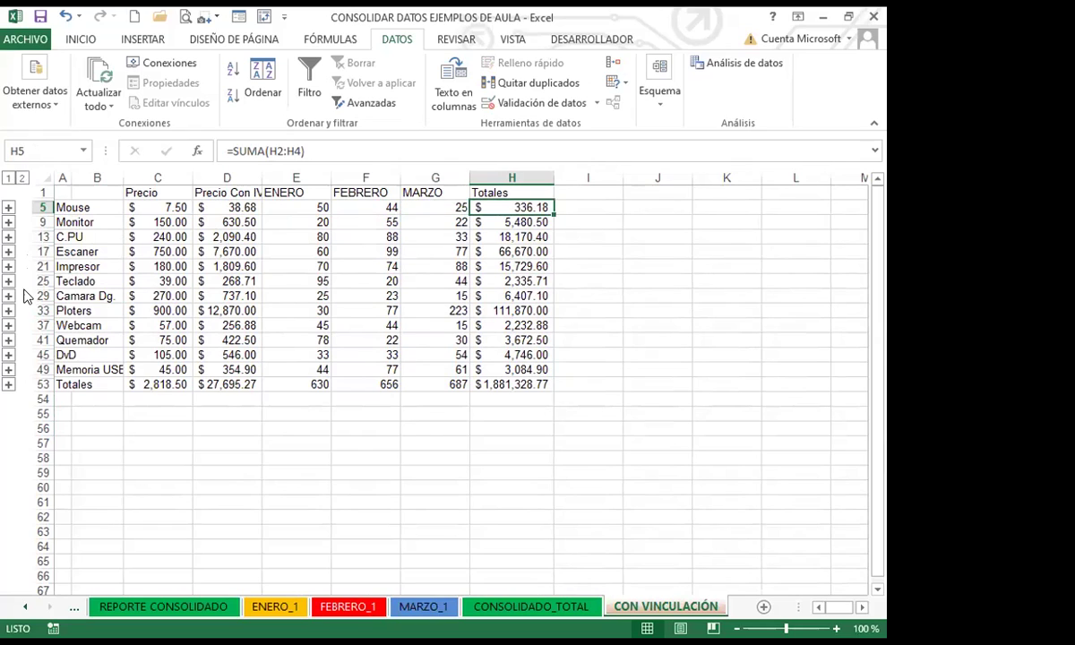
Switch the outline between detail and summary levels, leaving every product's source rows expanded.
left_click(23, 179)
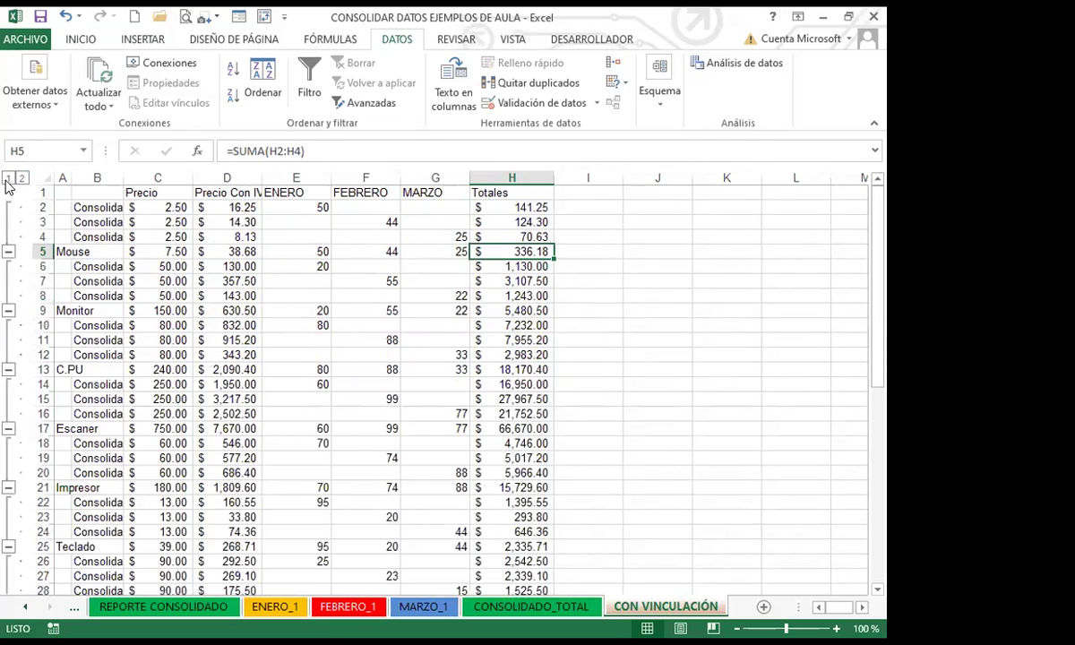
left_click(8, 177)
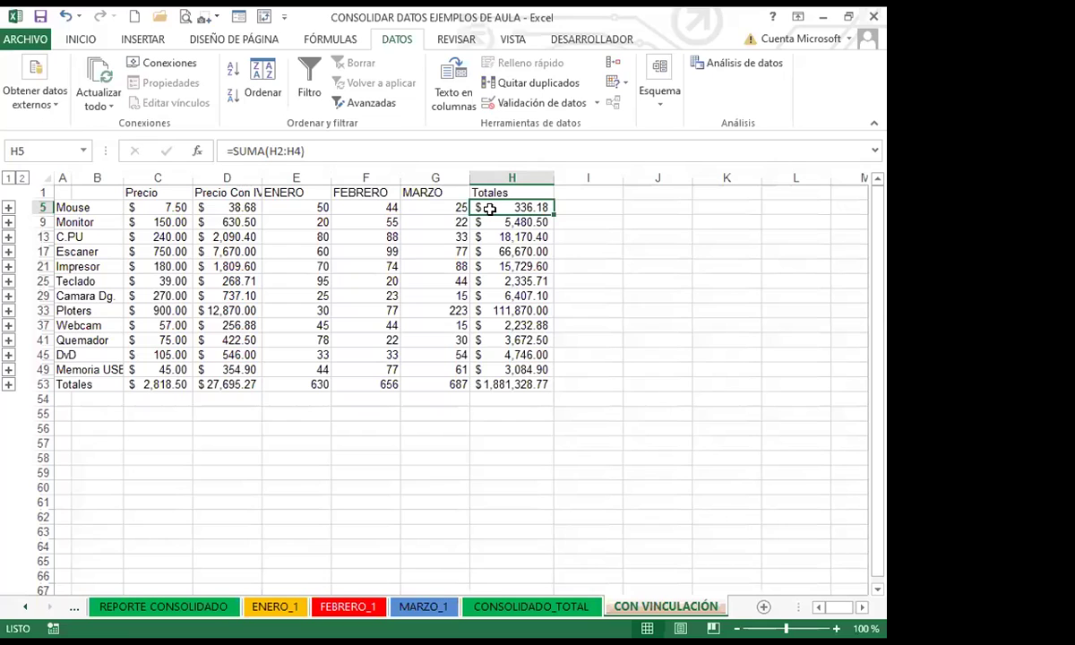
left_click(23, 179)
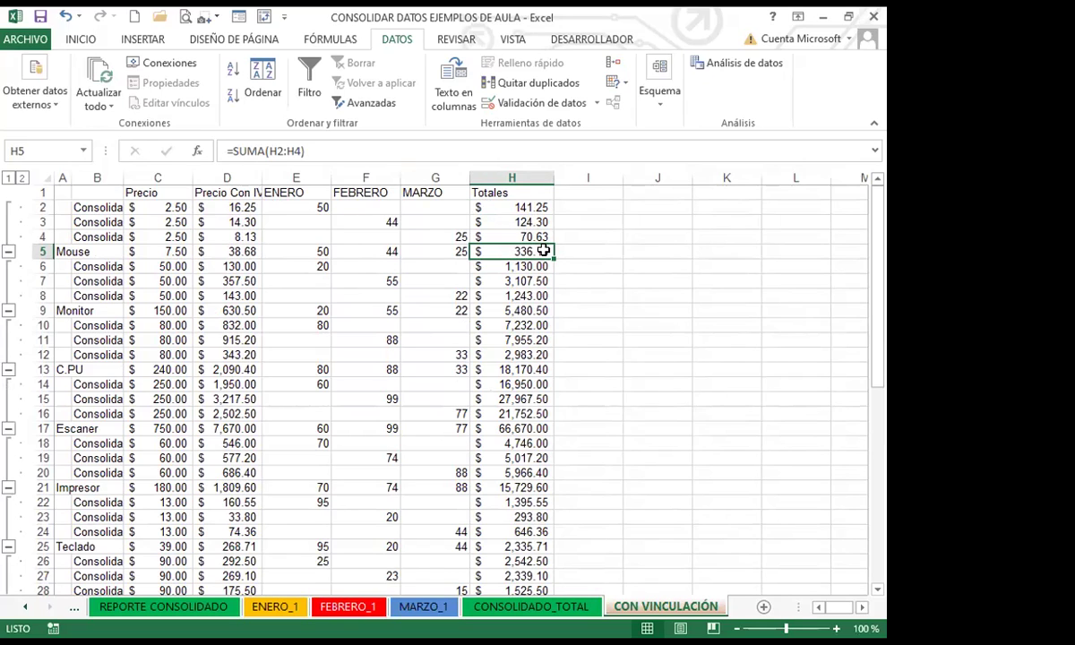
Examine the source-link formulas in H2:H4 and the Mouse total formula in H5.
left_click(524, 205)
left_click(533, 221)
left_click(535, 236)
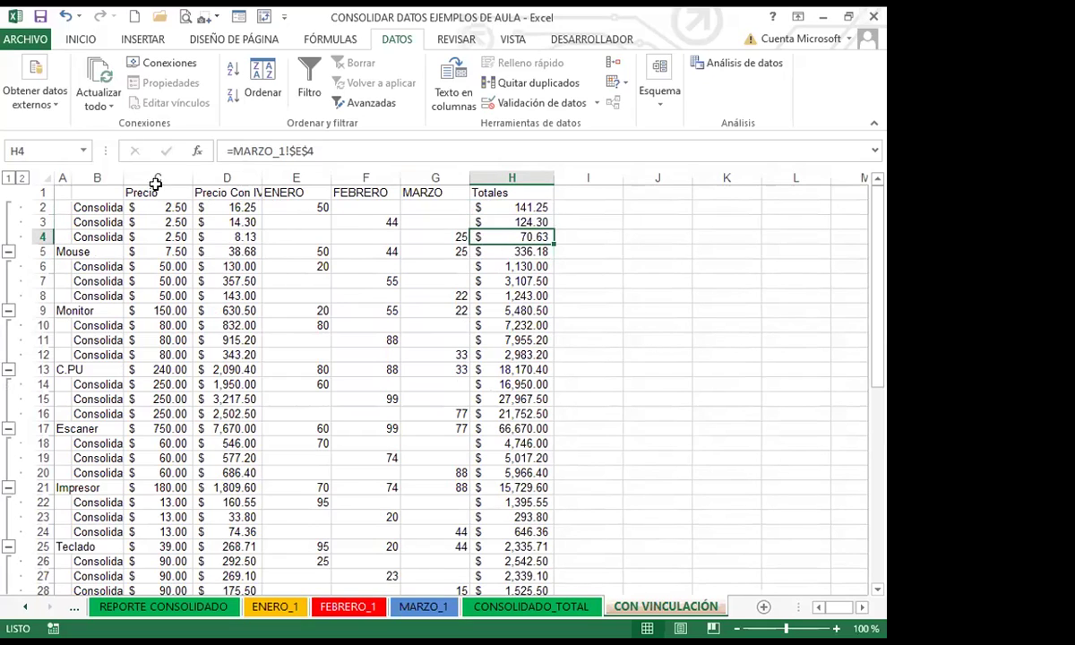
left_click(492, 250)
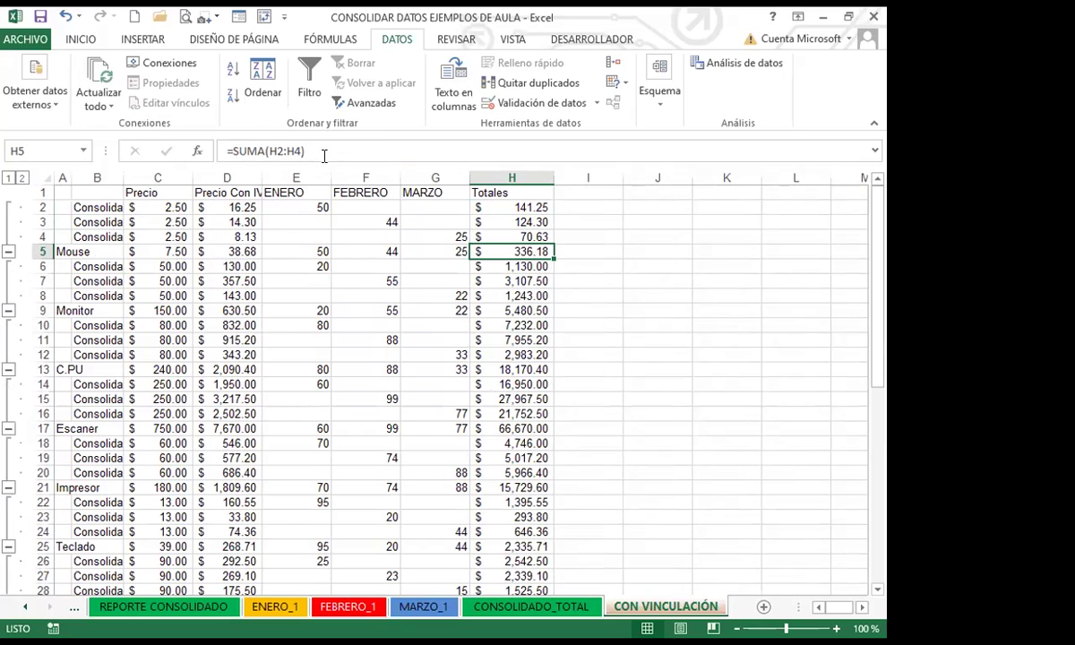
left_click(482, 208)
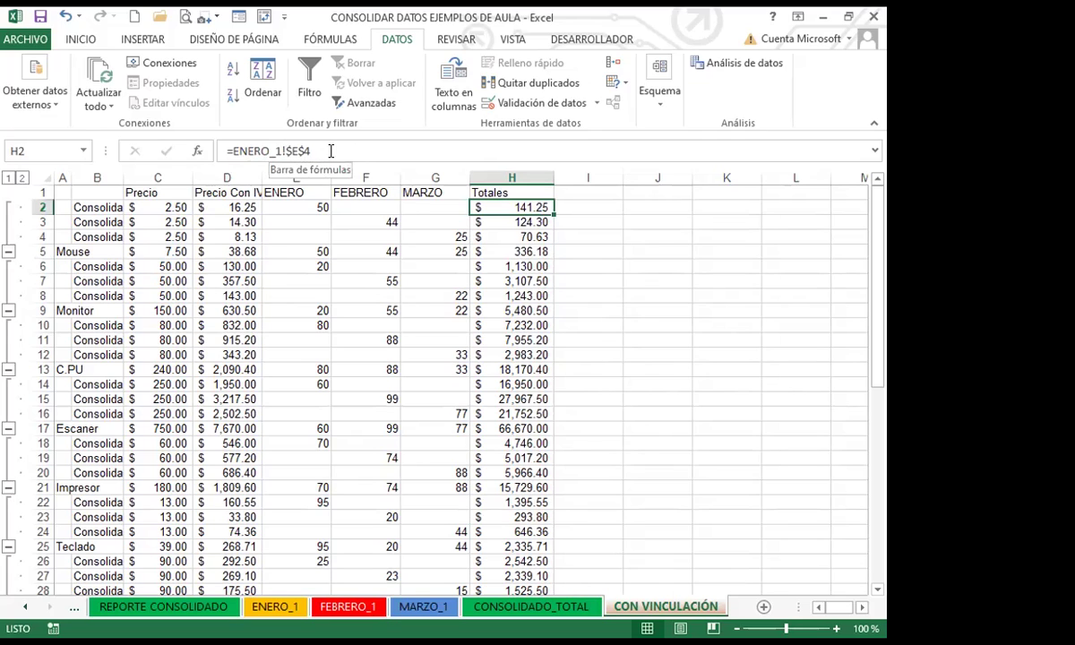
left_click(498, 222)
left_click(500, 236)
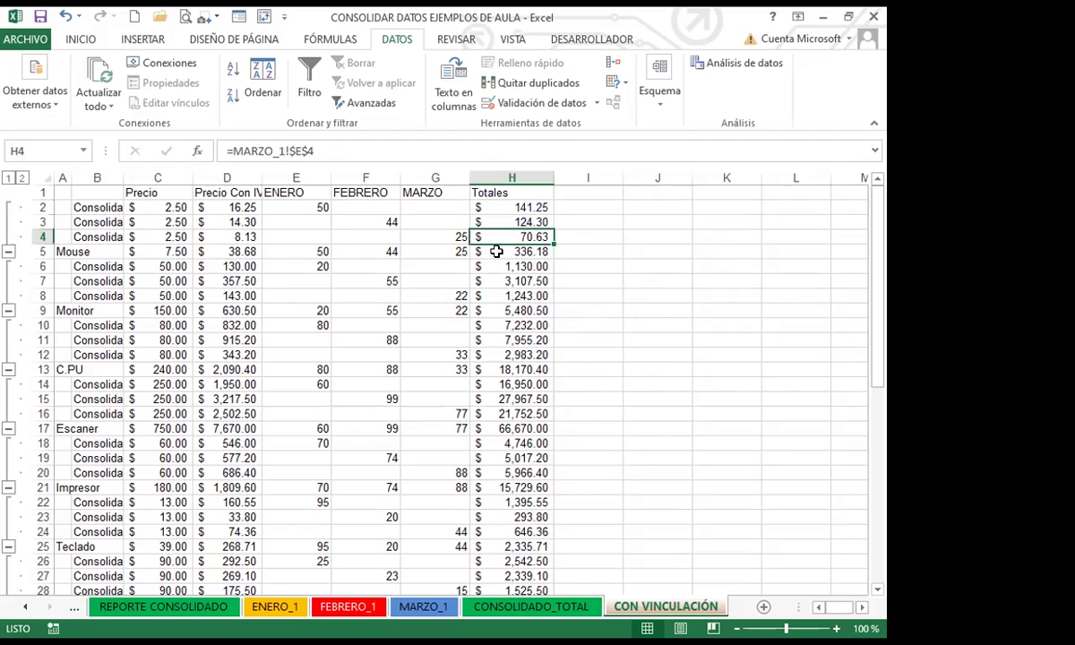
Check the Mouse total formula in H5, then view the outline at summary level and return it to full detail.
left_click(499, 251)
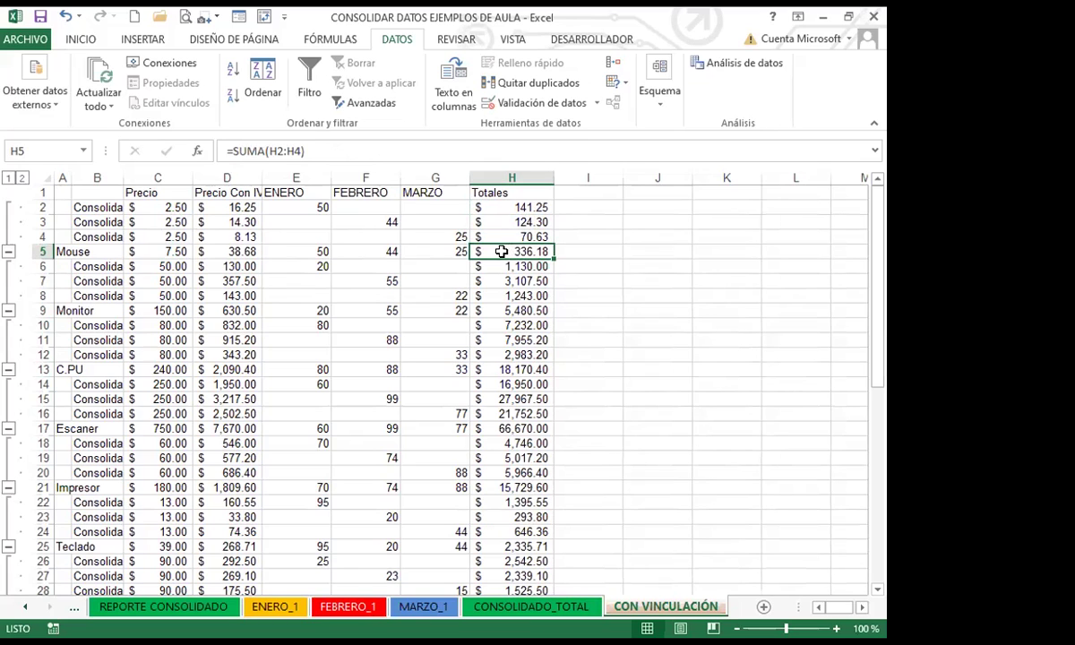
left_click(7, 179)
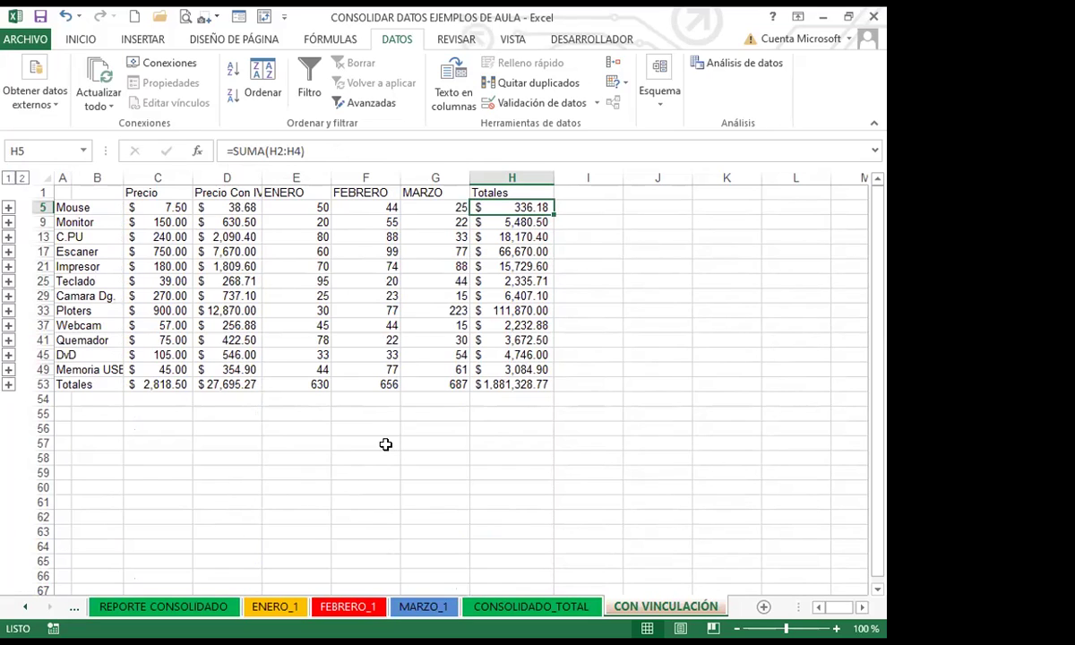
left_click(21, 177)
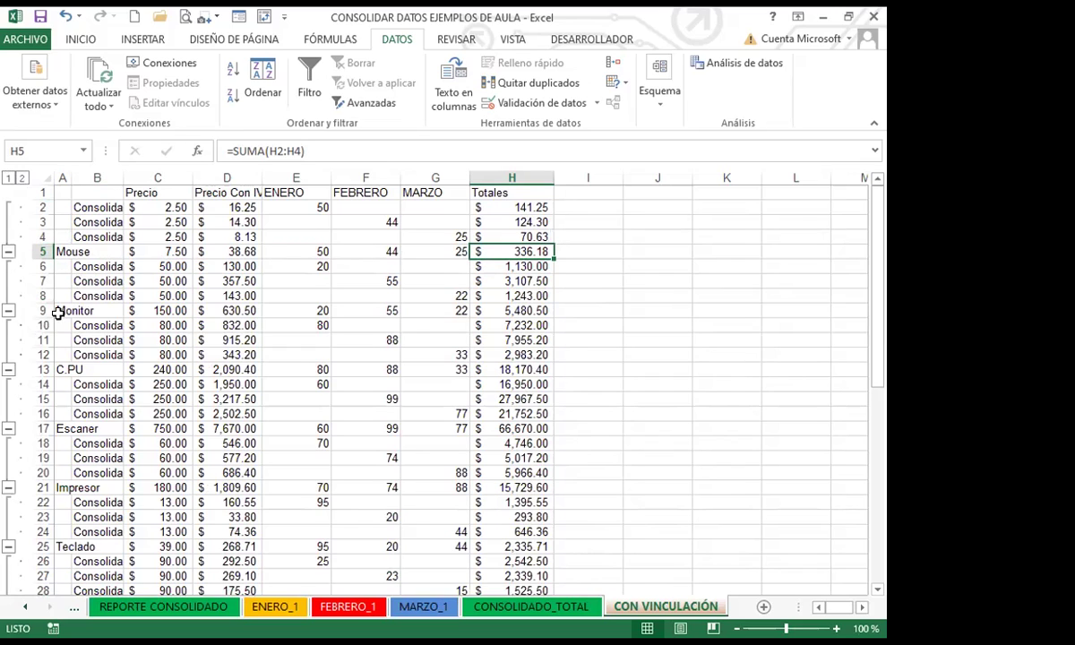
Collapse every product group and the Totales group individually so that only the summary rows remain displayed.
left_click(8, 369)
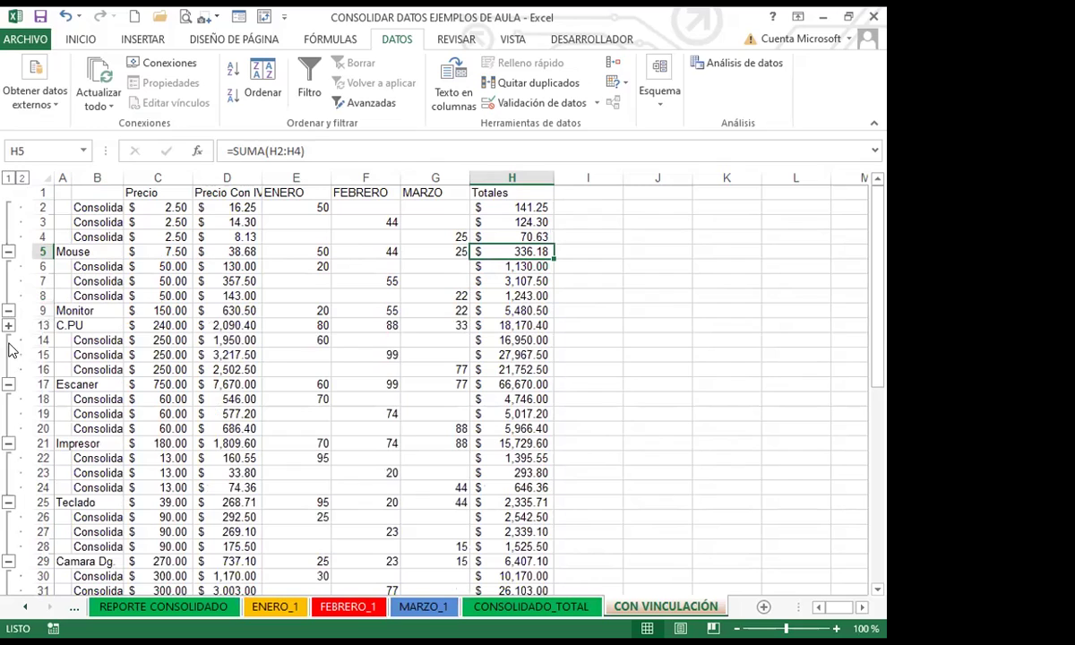
left_click(9, 442)
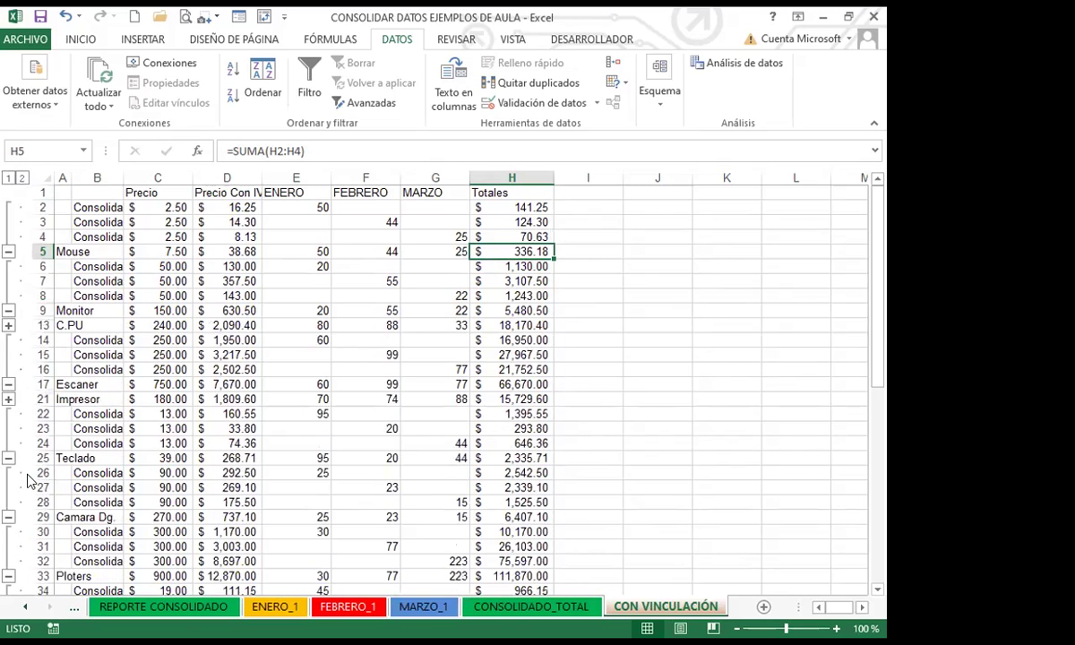
left_click(8, 517)
left_click(8, 531)
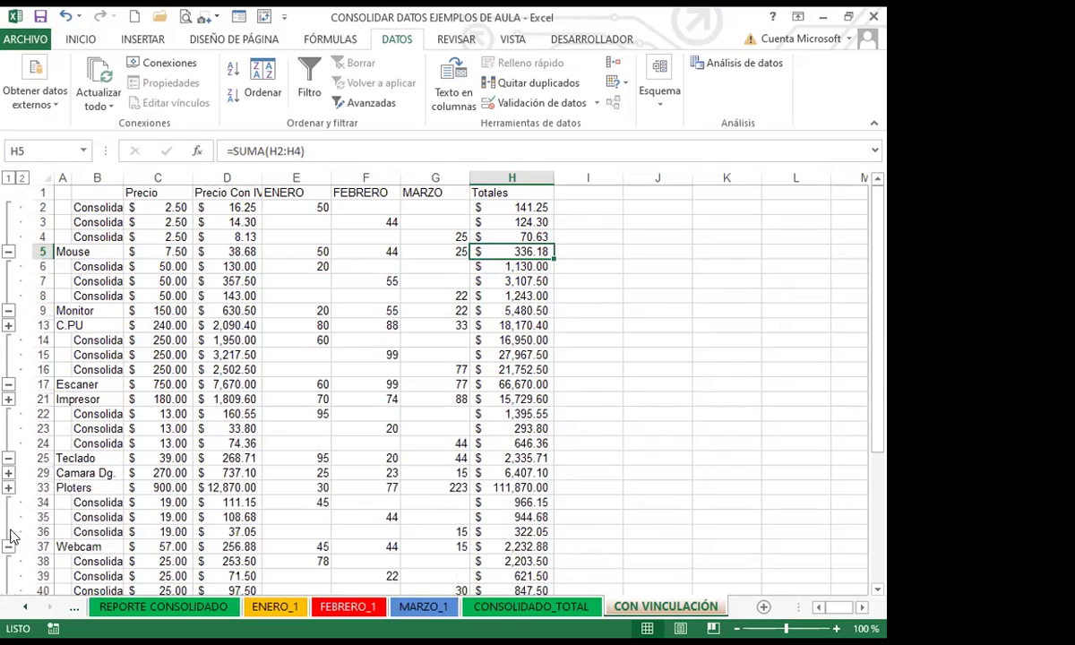
left_click(8, 546)
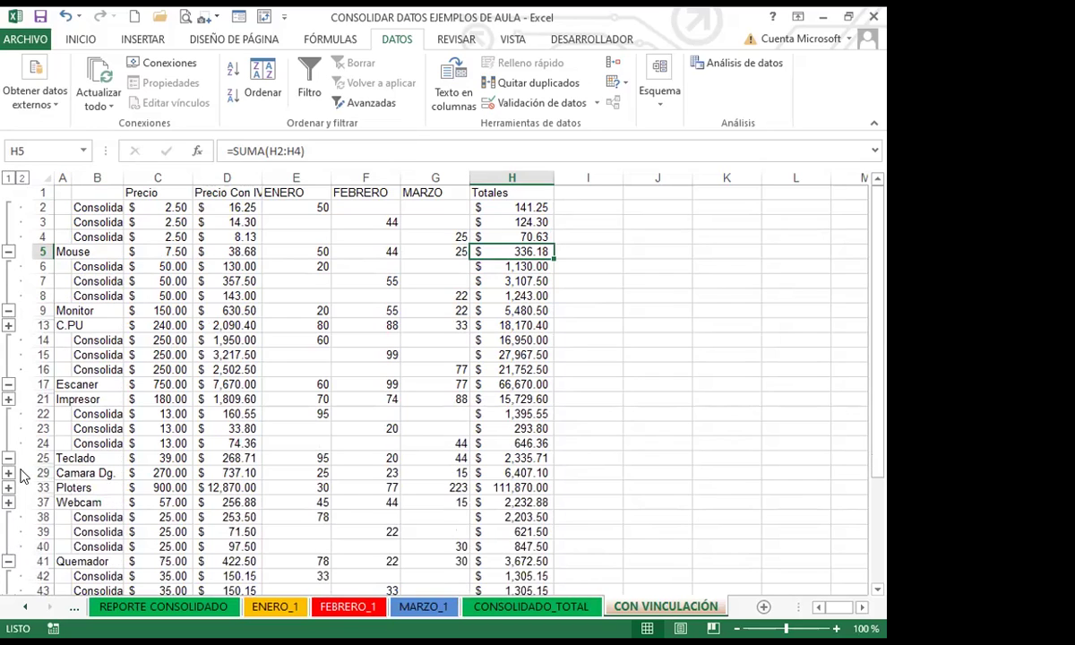
left_click(9, 561)
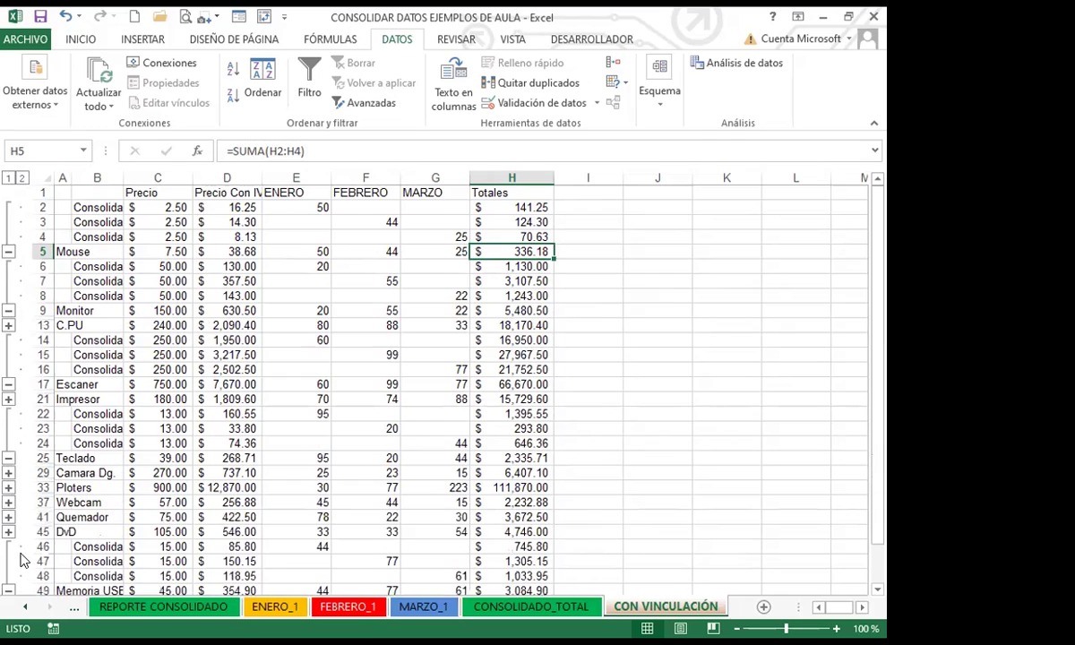
scroll(22, 560, "down", 2)
left_click(8, 486)
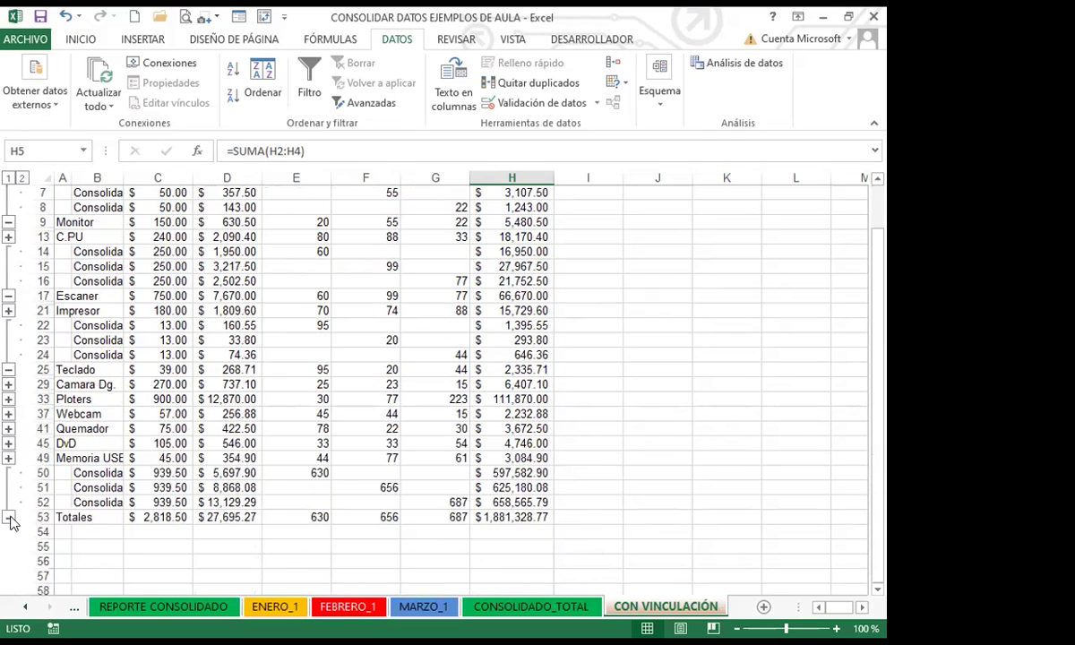
left_click(8, 518)
scroll(20, 421, "up", 2)
left_click(8, 383)
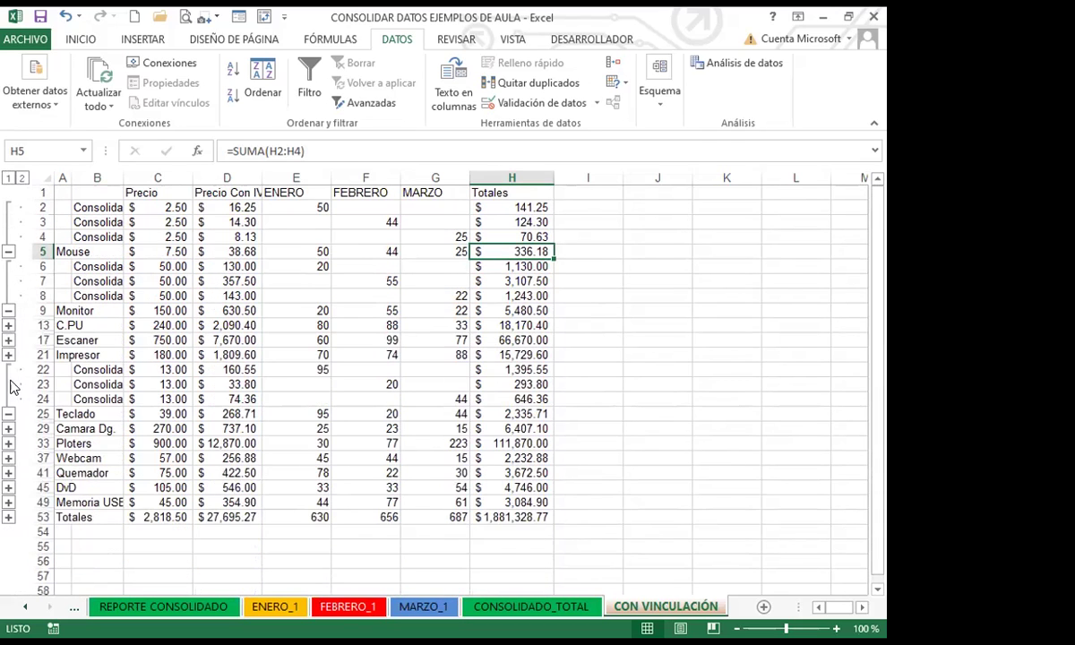
left_click(8, 310)
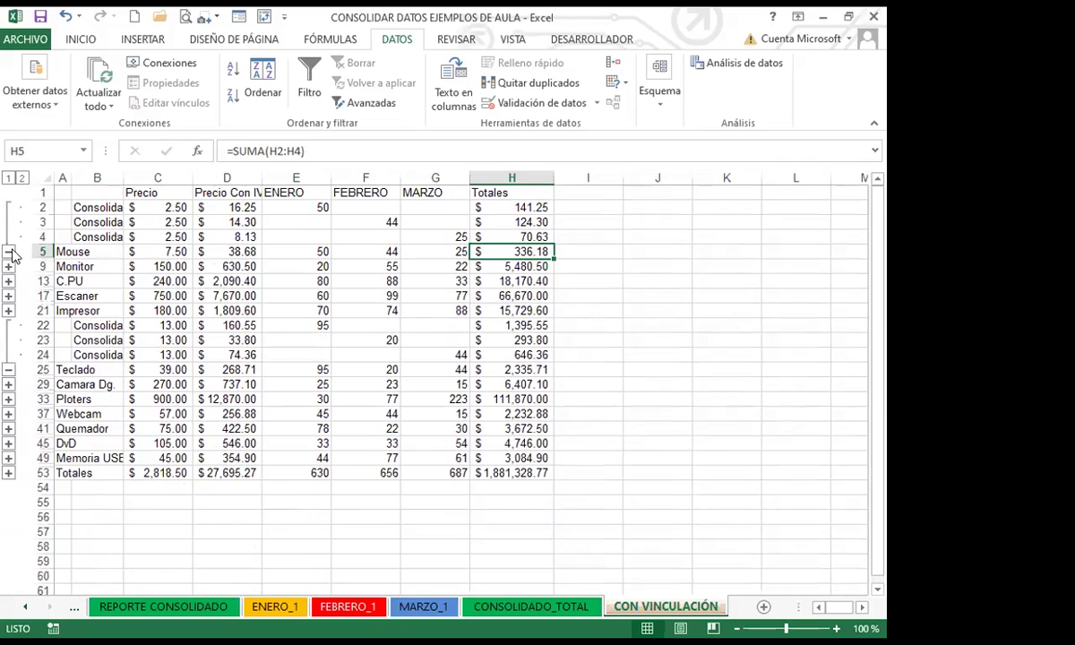
left_click(8, 251)
left_click(8, 324)
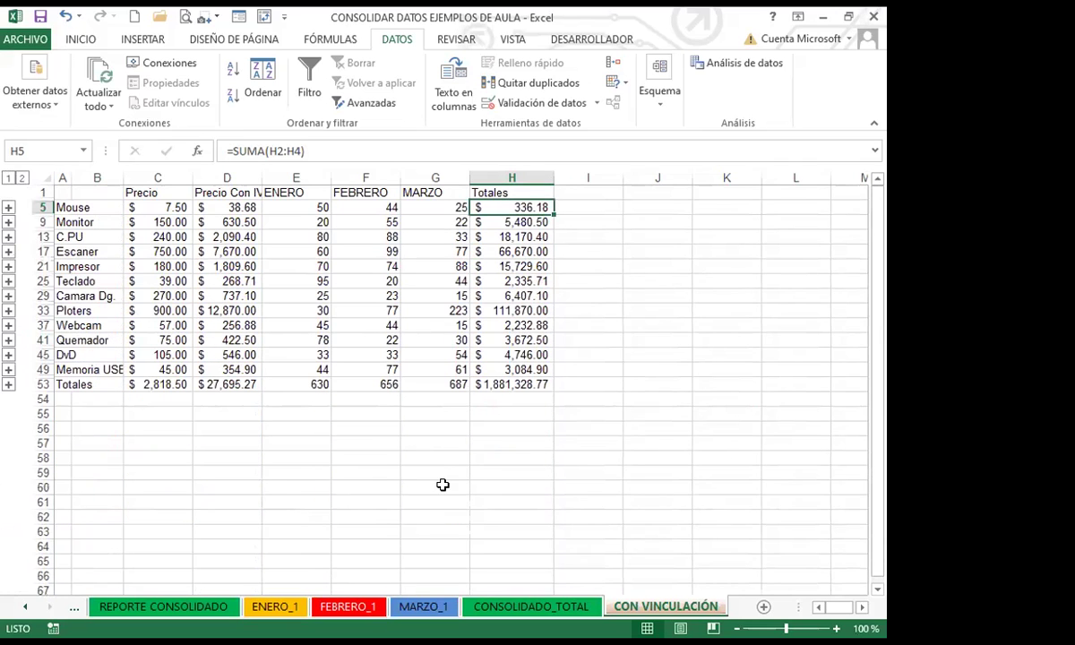
left_click(490, 453)
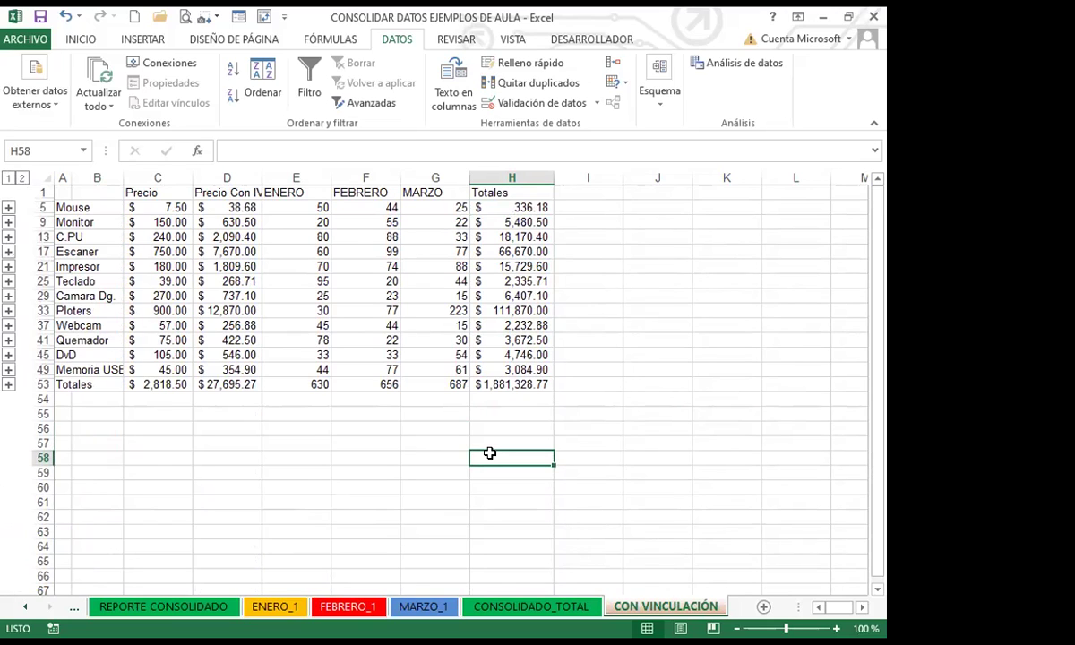
left_click(659, 472)
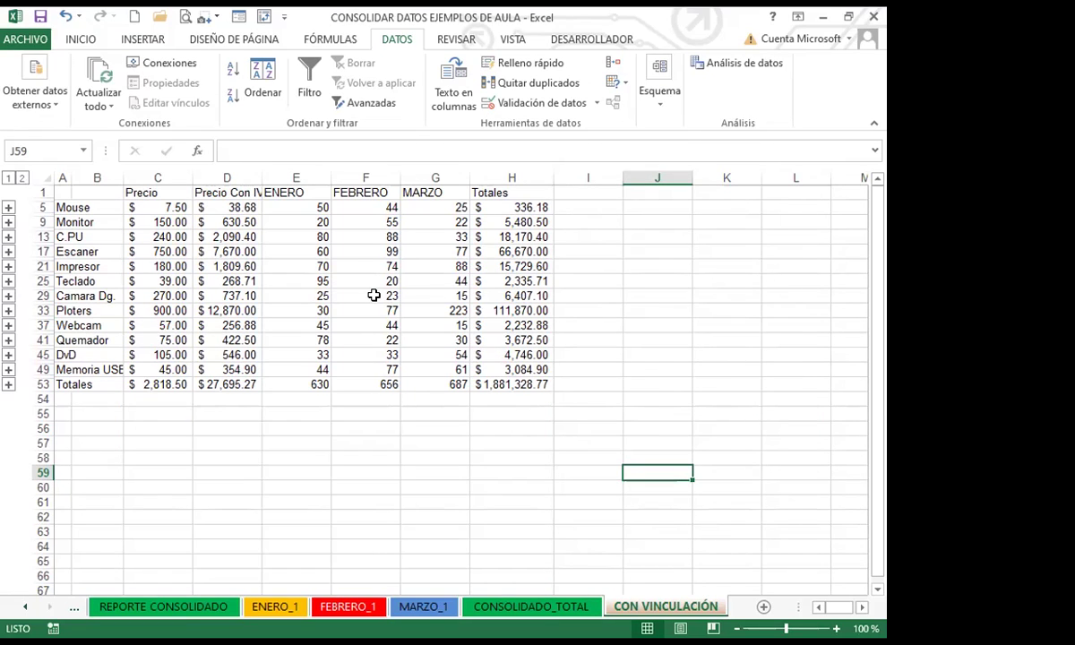
Compare the unlinked values in CONSOLIDADO_TOTAL, including C7, with the linked summary in CON VINCULACIÓN.
key("ctrl+Page_Up")
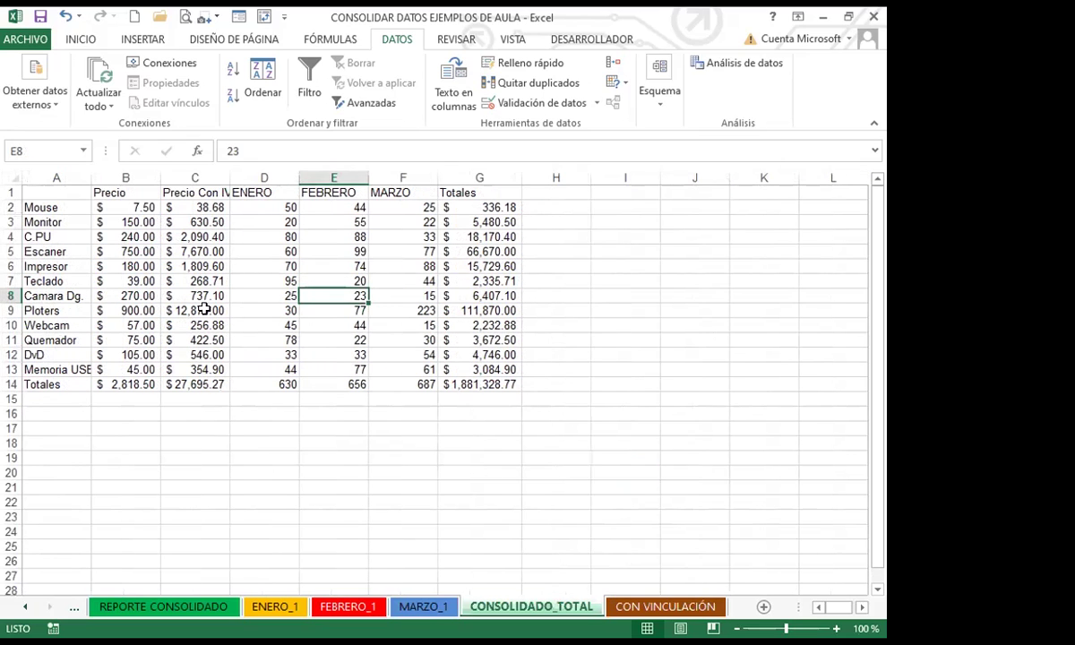
left_click(202, 278)
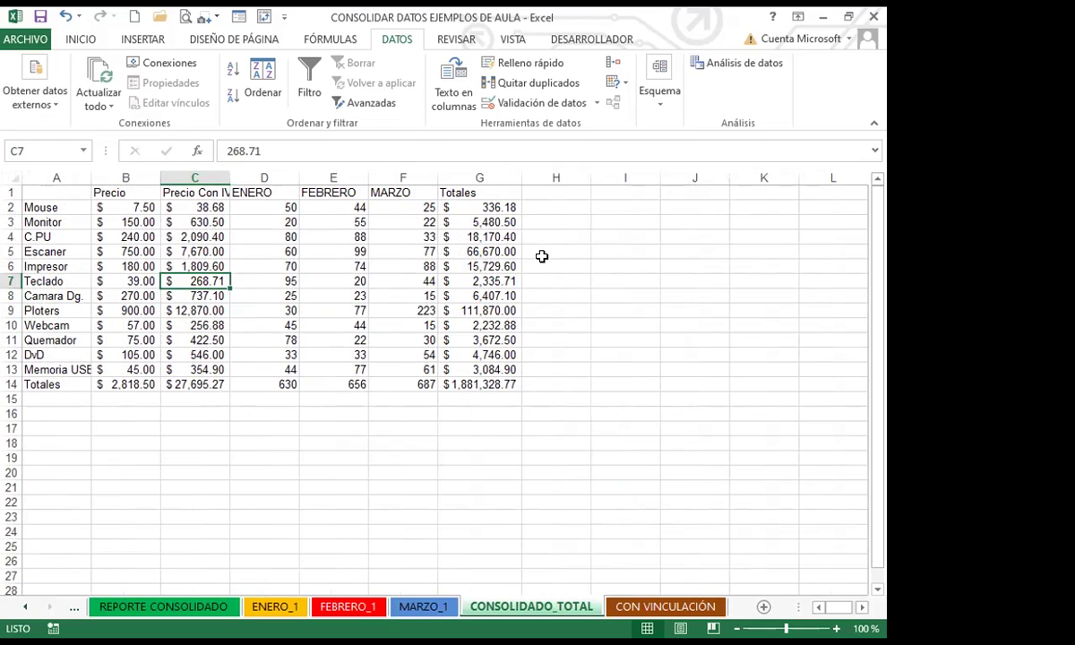
left_click(665, 606)
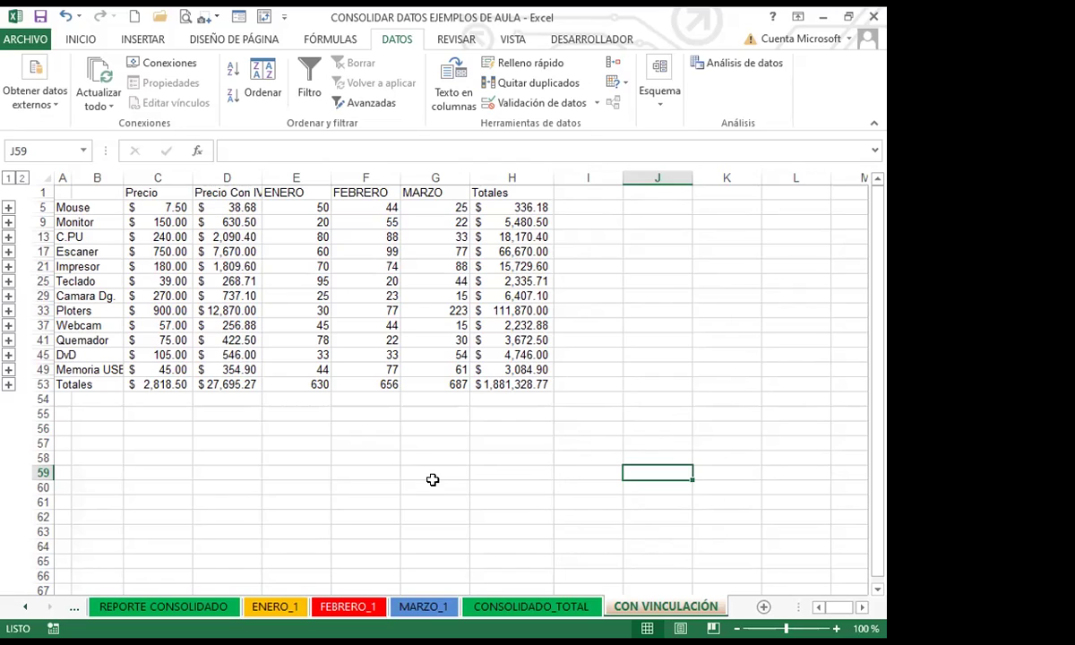
left_click(422, 478)
left_click(533, 413)
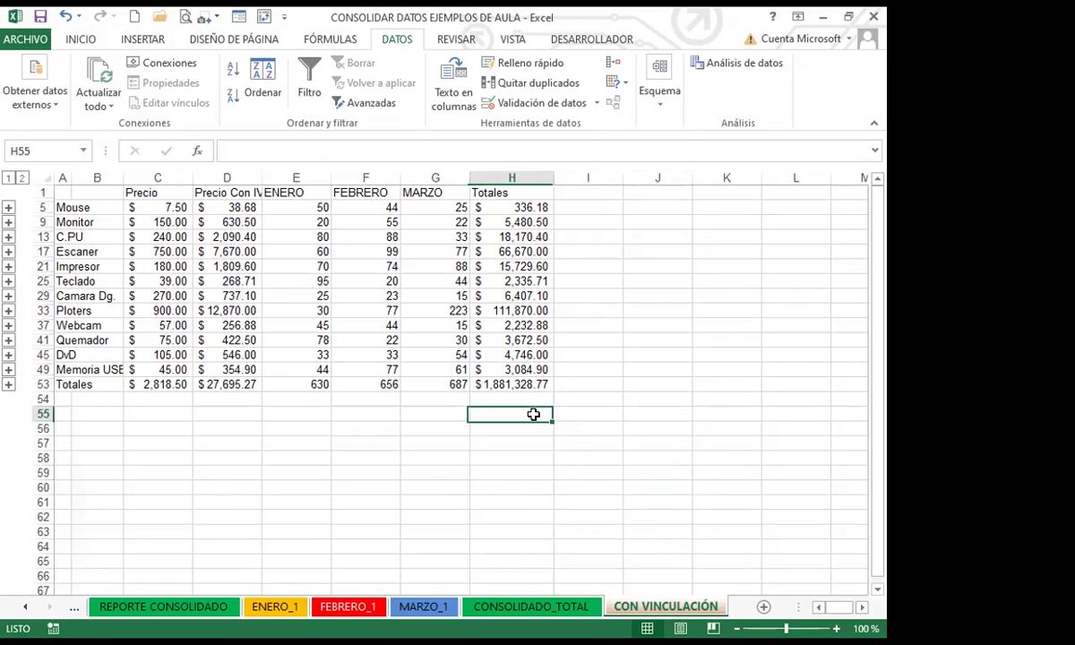
left_click(482, 452)
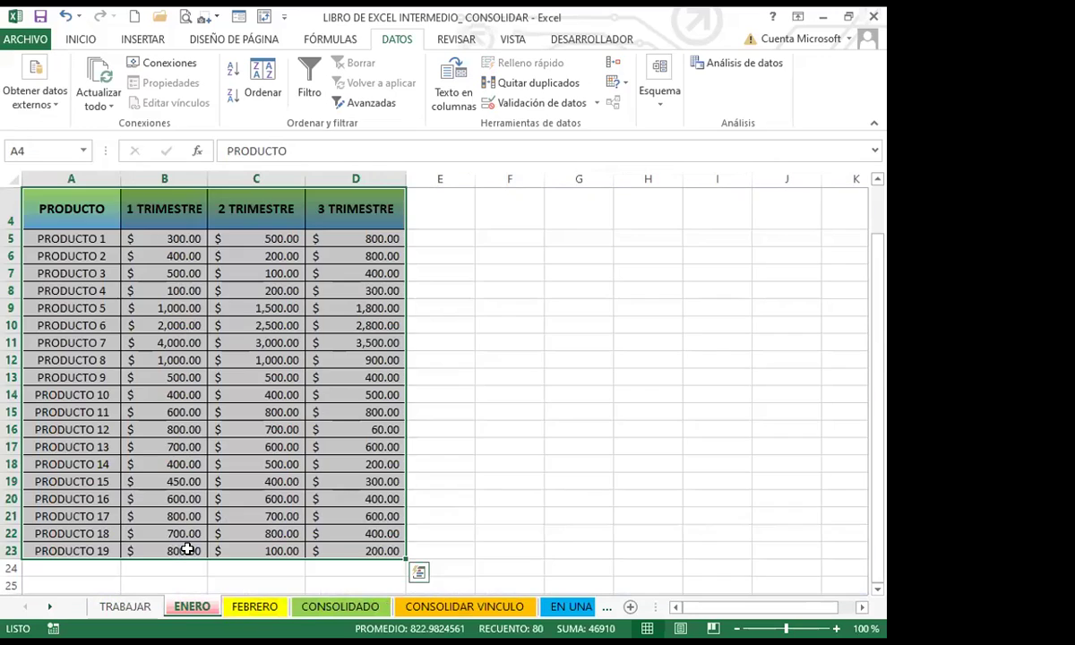
Examine the ENERO sheet's product column and PRODUCTO 1's amounts for the three TRIMESTRE columns, checking the layout against FEBRERO.
left_click(224, 457)
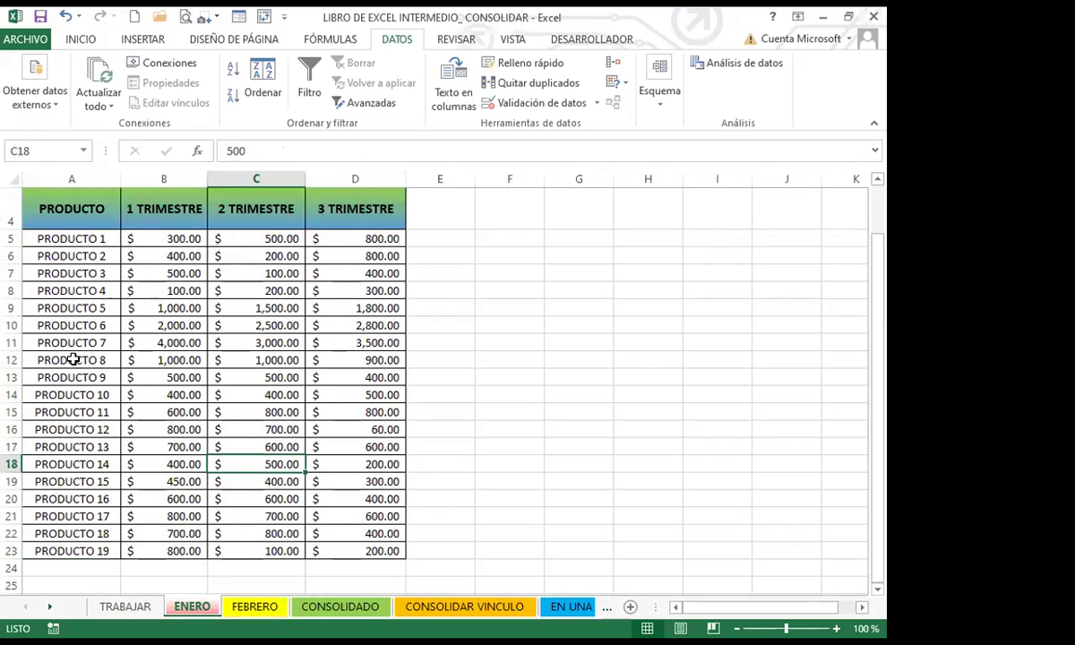
left_click(86, 220)
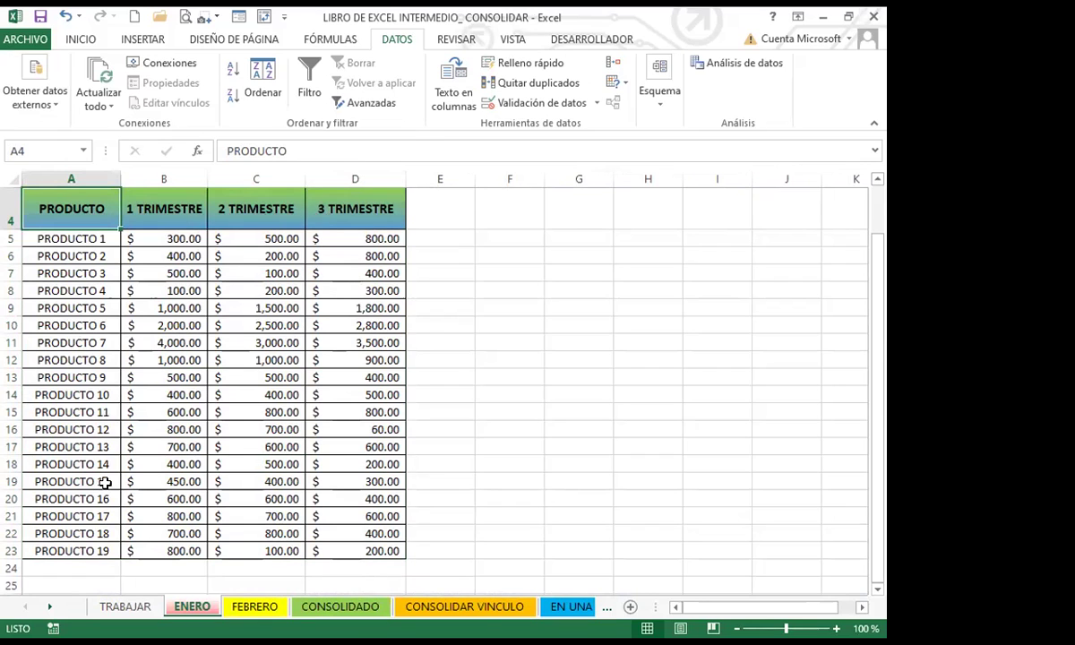
key("ctrl+Page_Down")
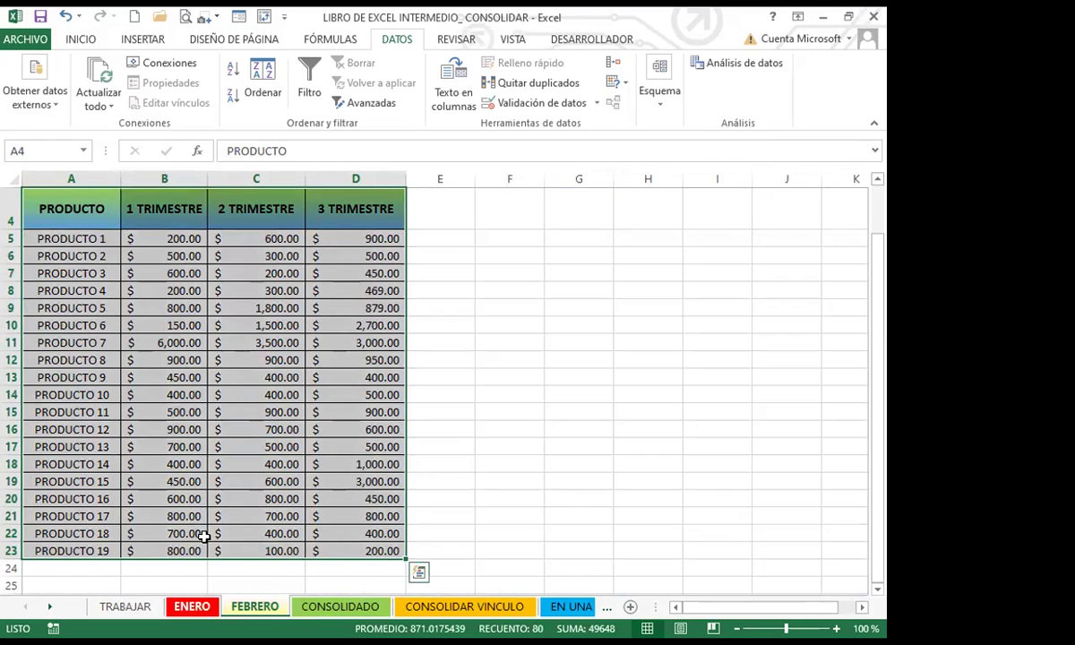
key("ctrl+Page_Up")
left_click(154, 238)
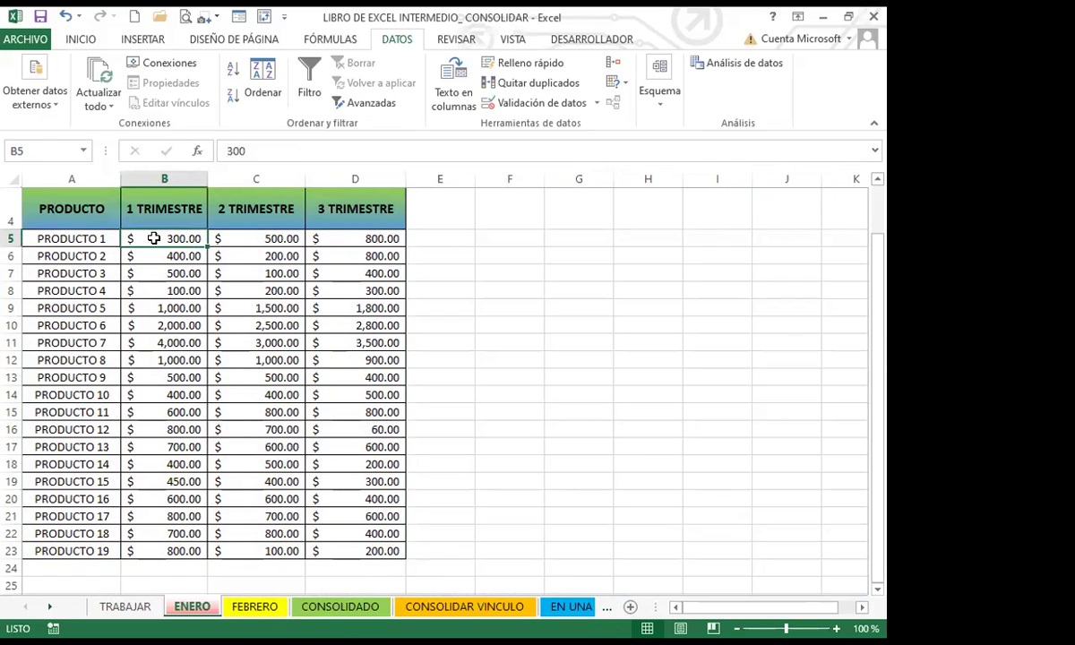
left_click(245, 240)
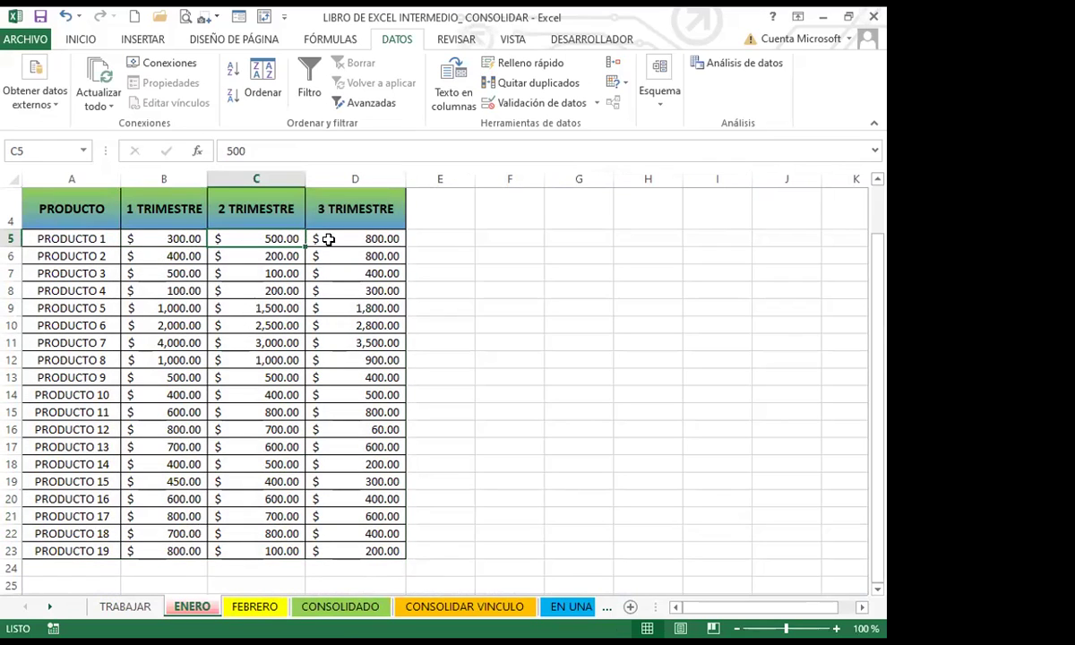
left_click(309, 238)
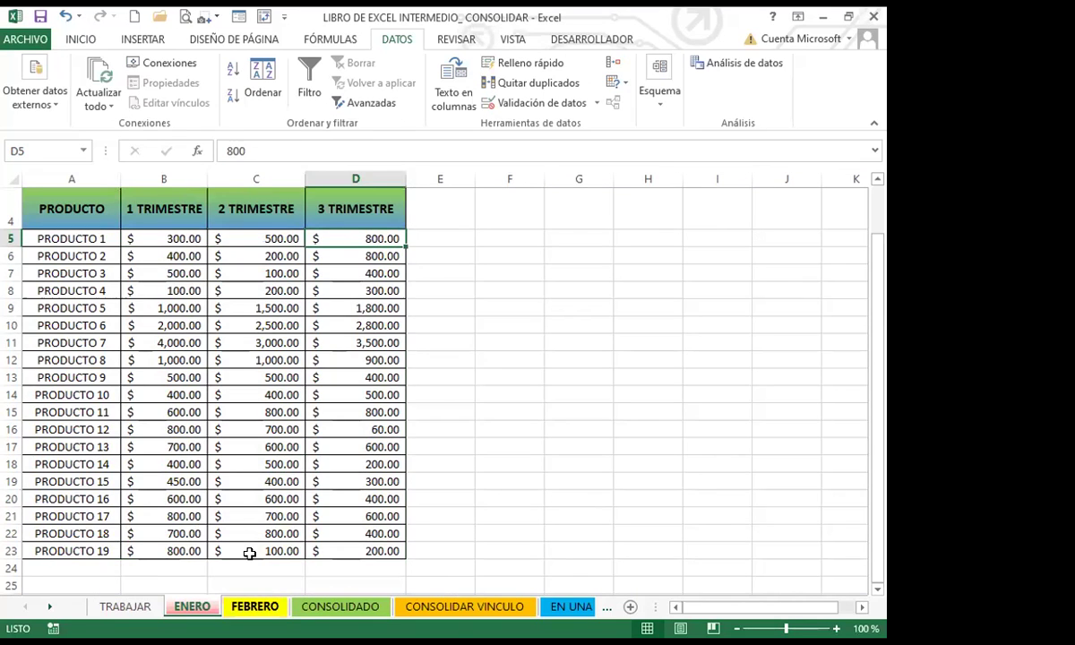
Compare the product amounts on the FEBRERO sheet with those on the ENERO sheet.
key("ctrl+Page_Down")
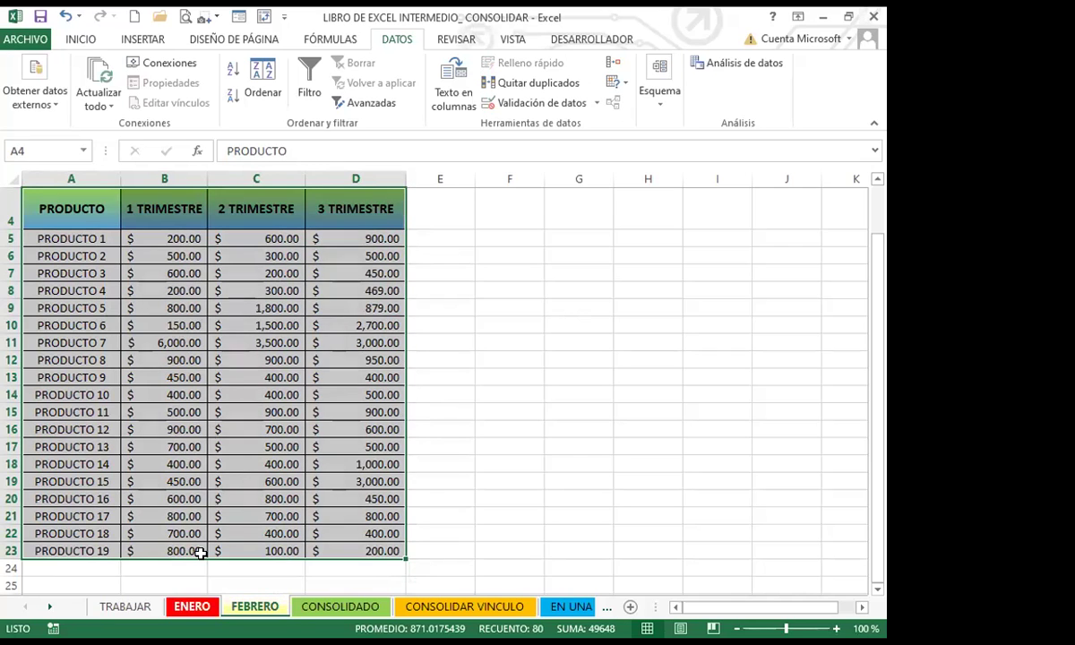
left_click(192, 606)
key("ctrl+Page_Down")
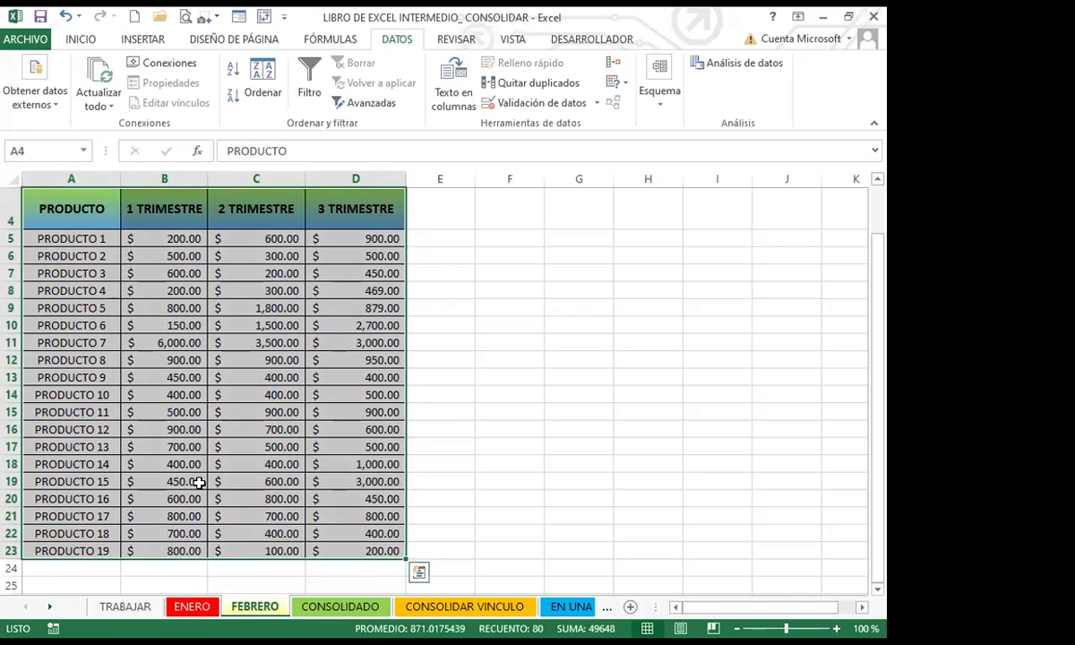
left_click(176, 430)
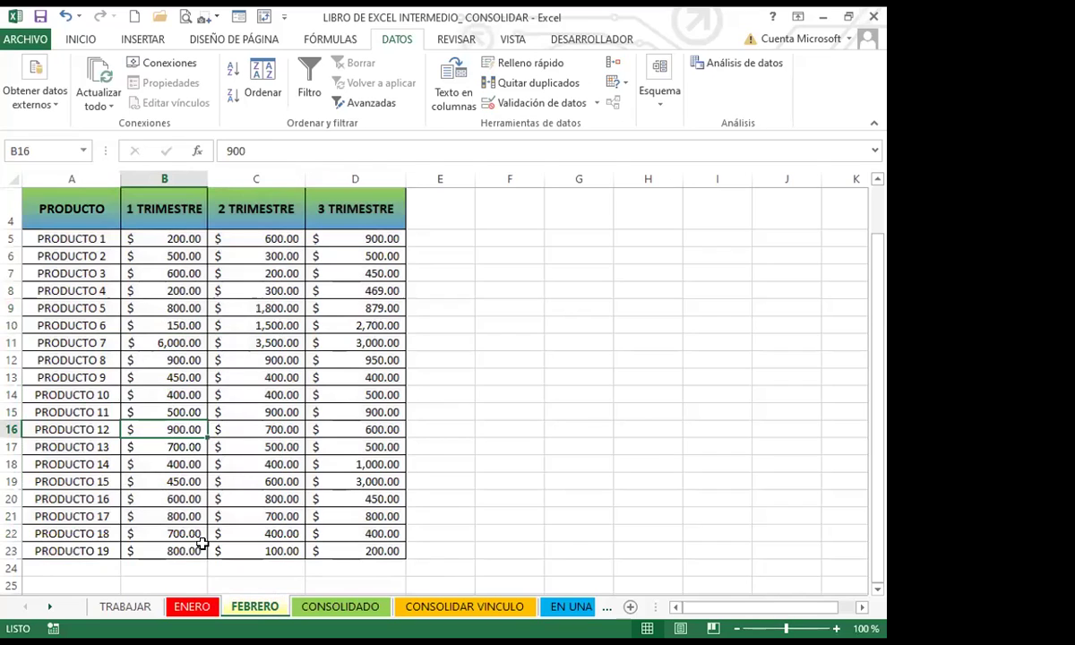
left_click(192, 606)
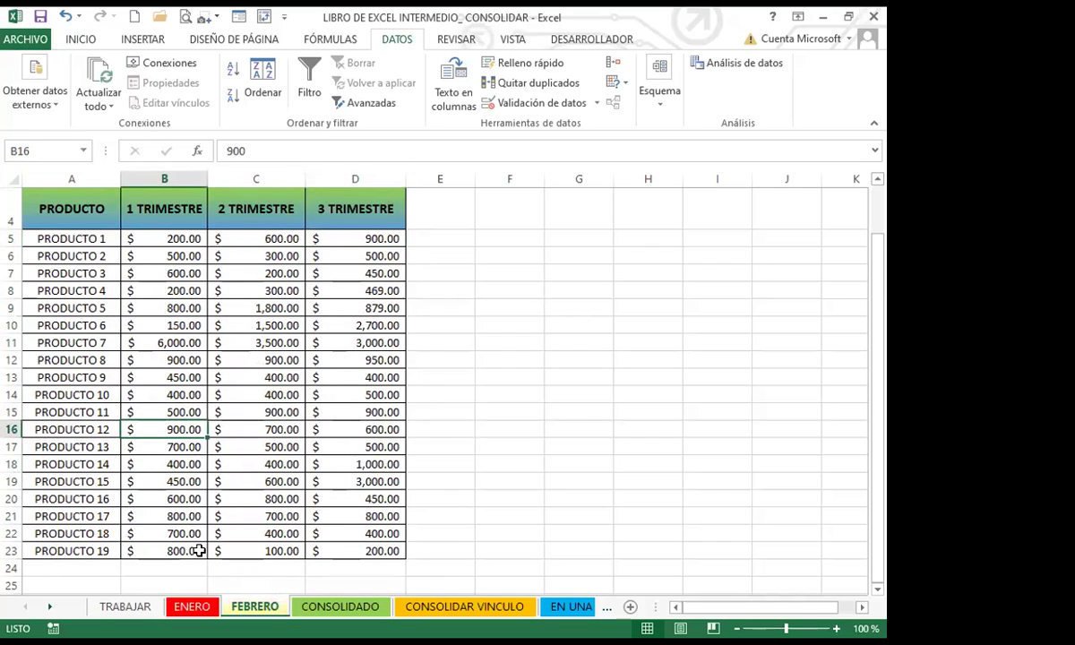
Start a Suma consolidation at A1 of the CONSOLIDADO sheet and delete the leftover ENERO and FEBRERO references.
key("ctrl+Page_Down")
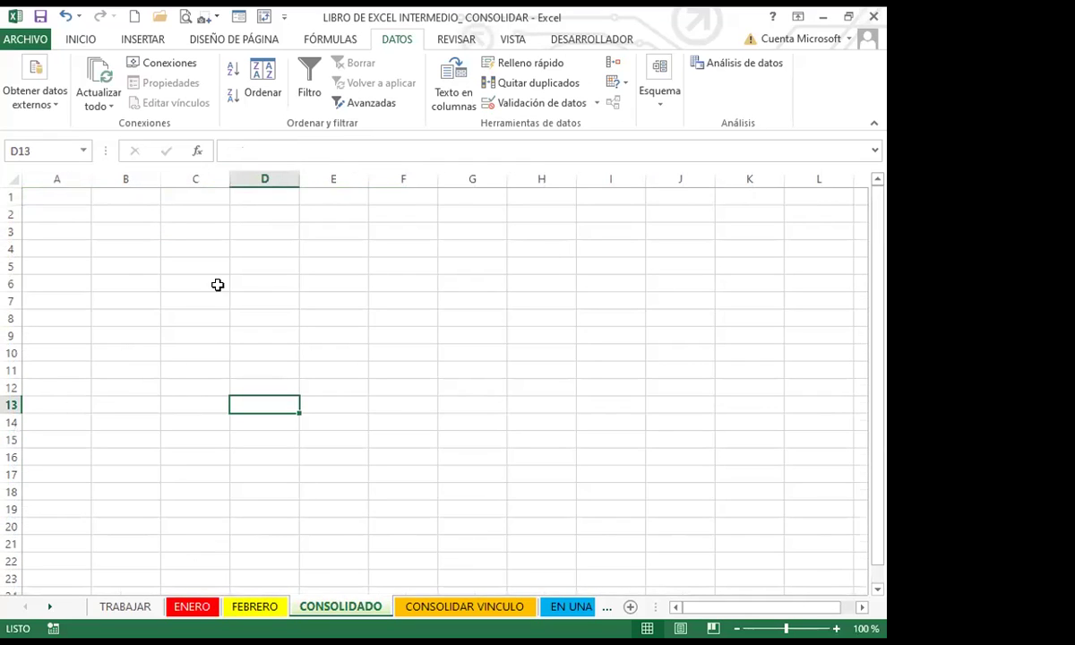
left_click(63, 195)
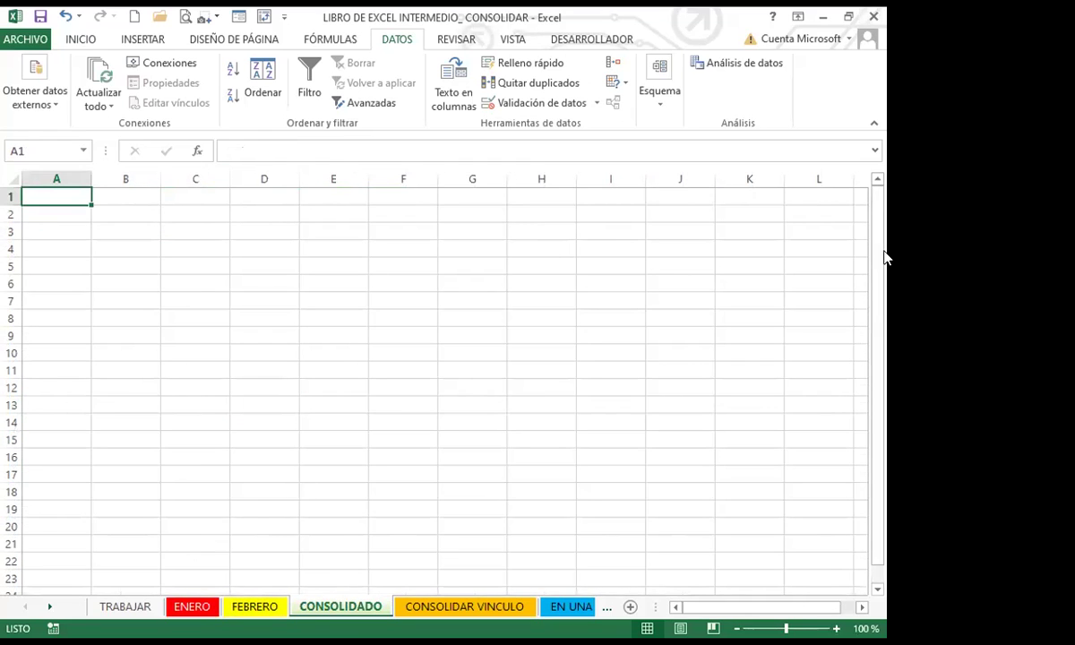
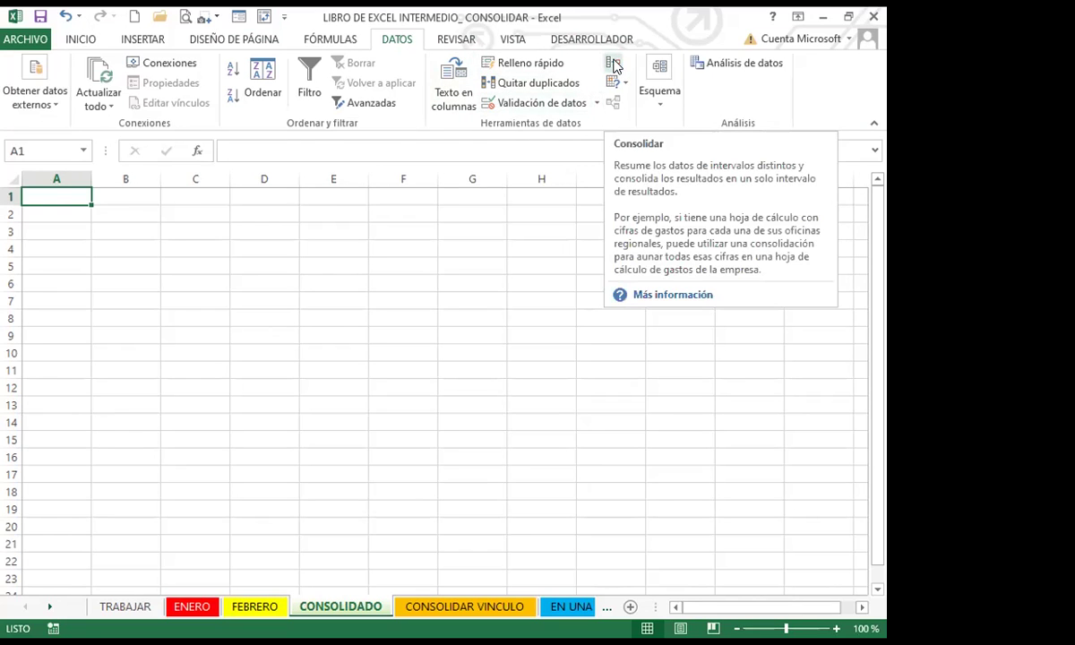
left_click(615, 66)
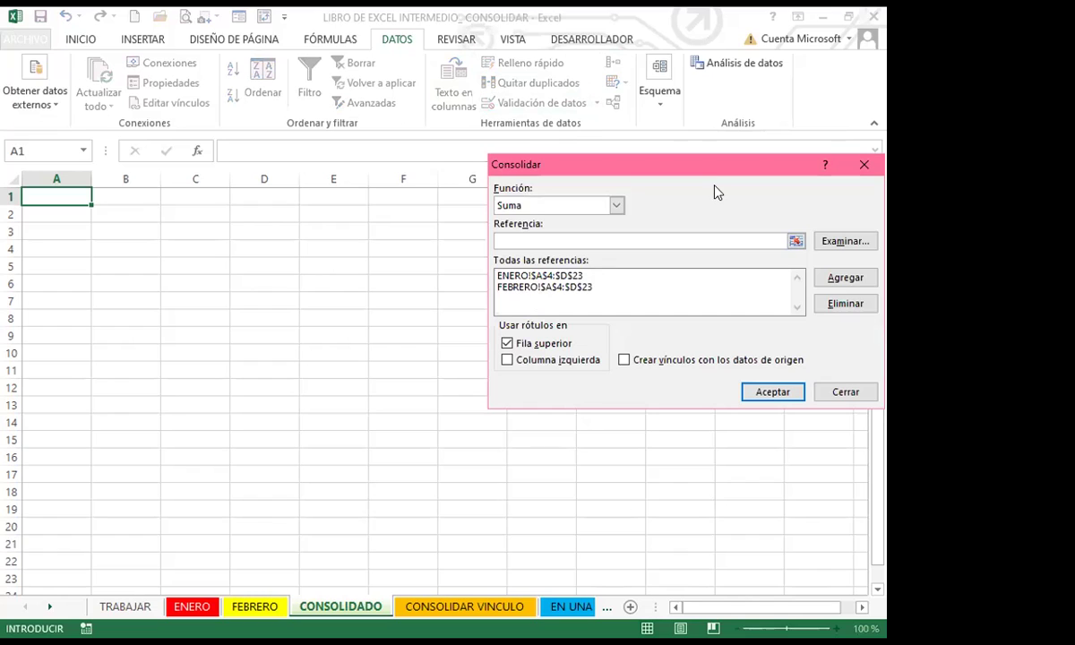
left_click_drag(713, 164, 627, 138)
left_click(499, 249)
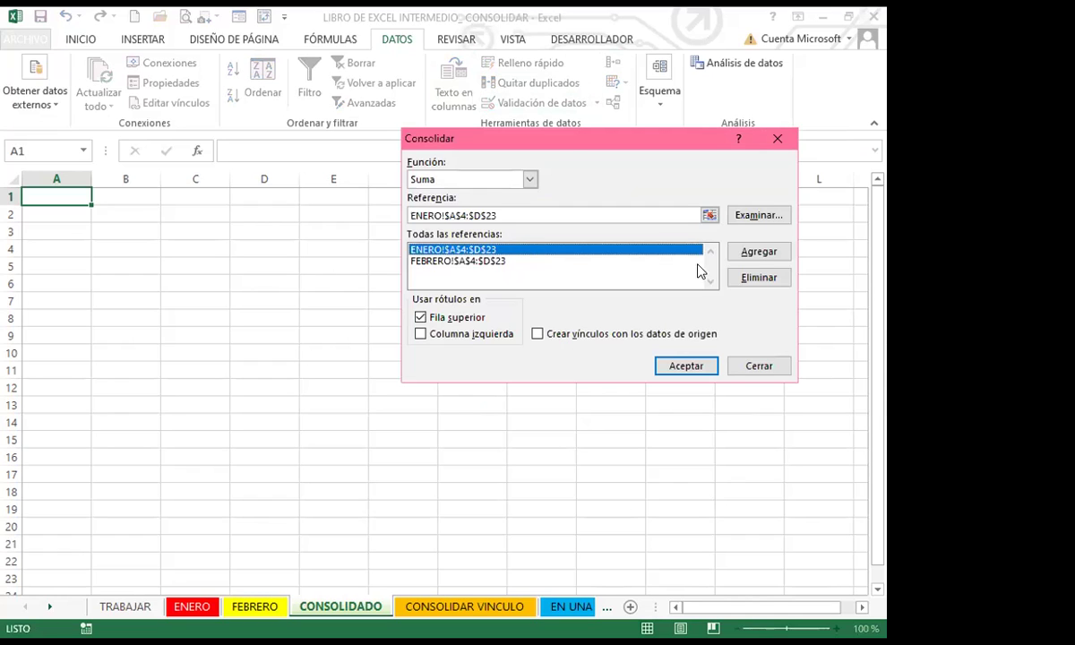
left_click(759, 277)
left_click(480, 253)
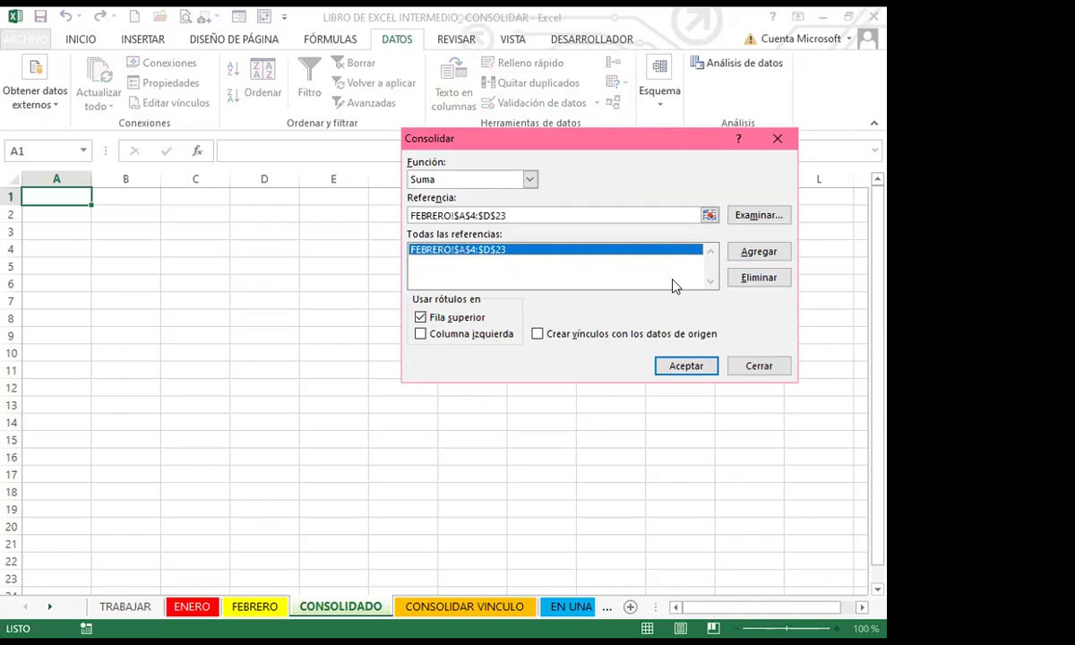
left_click(763, 279)
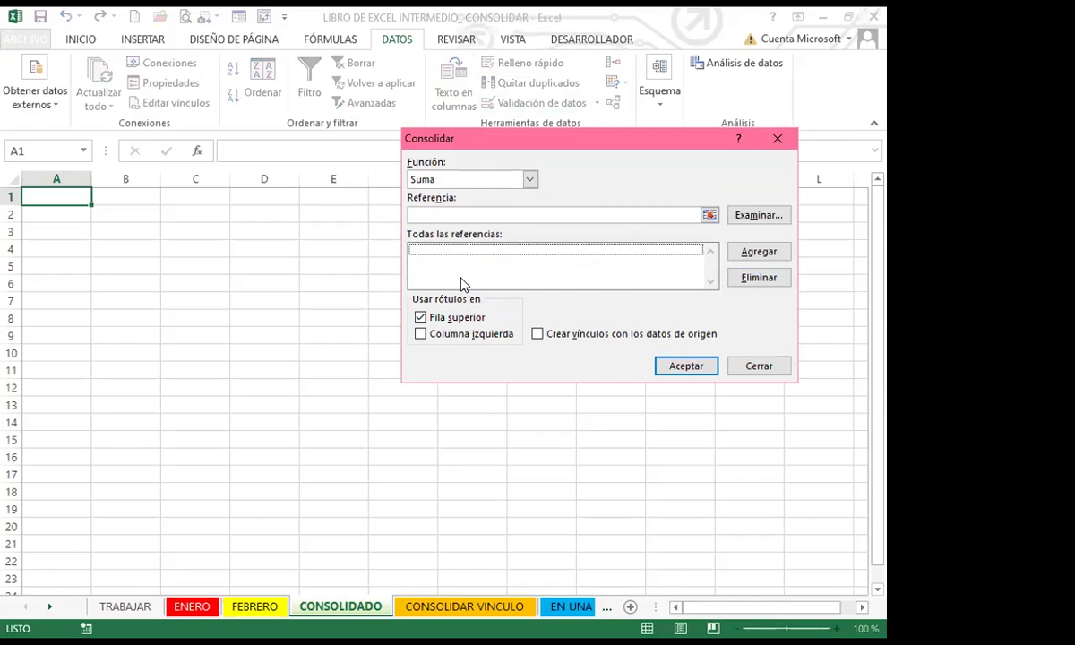
Add the ranges ENERO!$A$4:$D$23 and FEBRERO!$A$4:$D$23 as references for the consolidation.
left_click(442, 211)
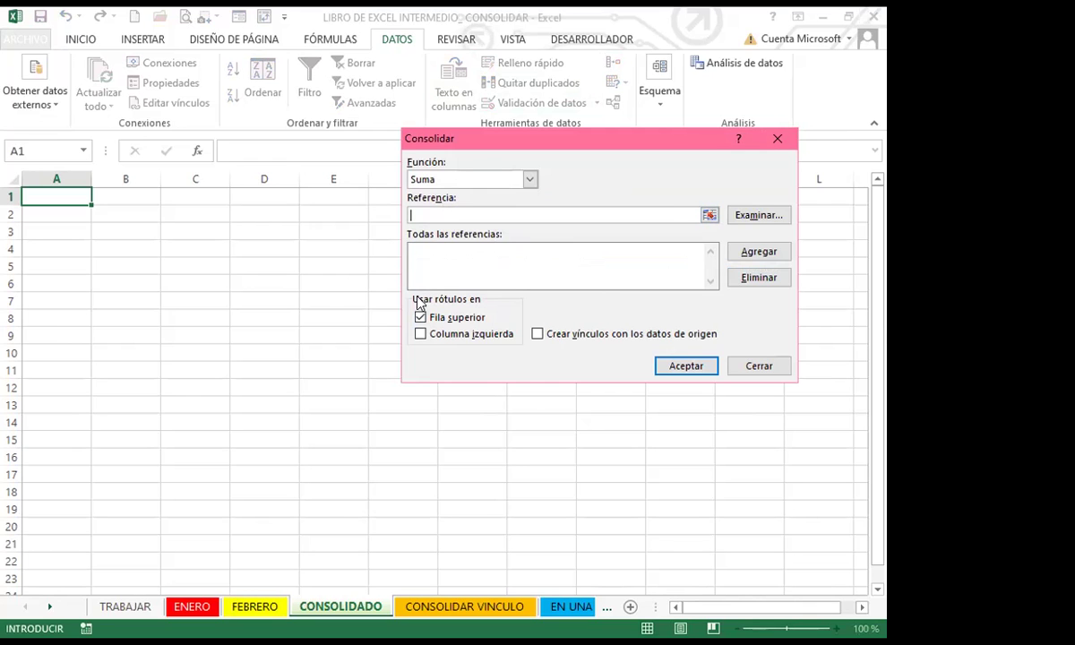
left_click(191, 606)
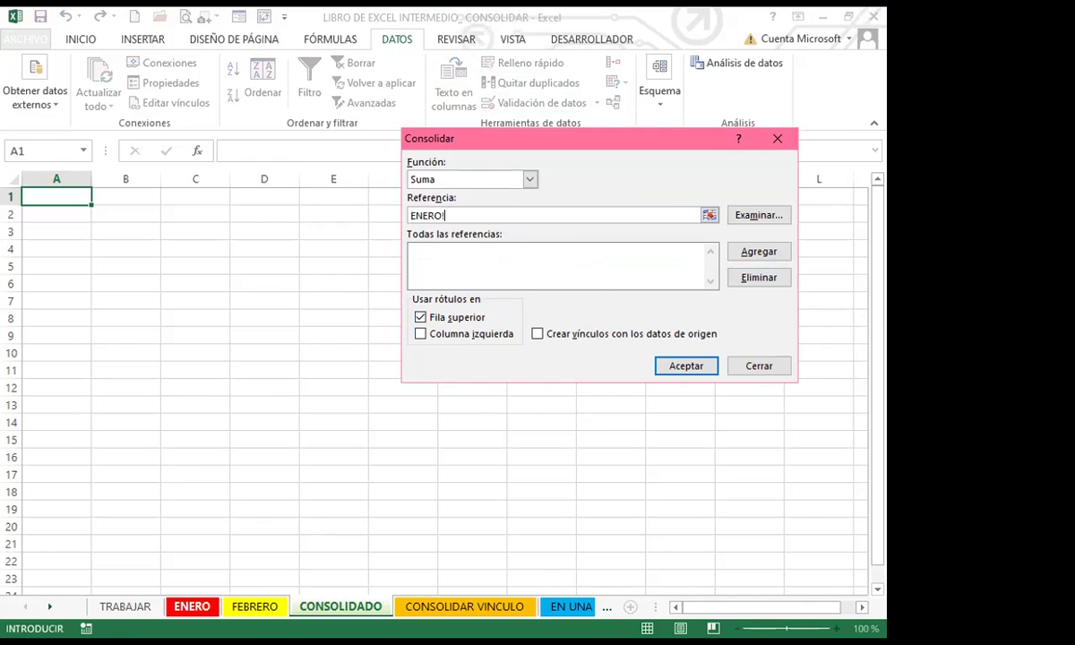
left_click(51, 205)
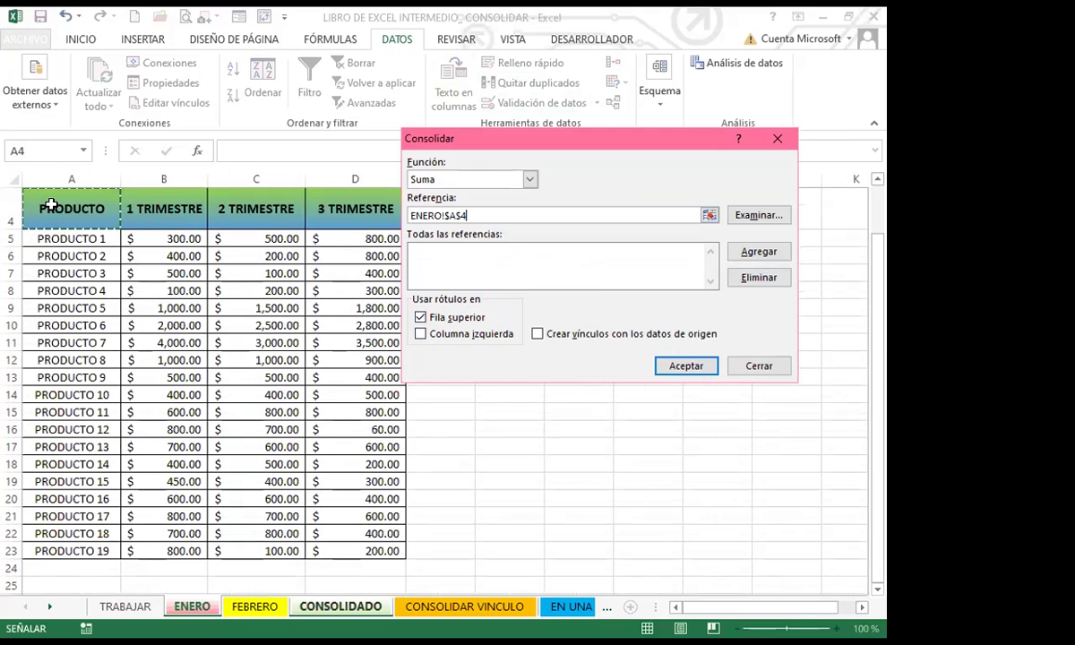
left_click(374, 546, "shift")
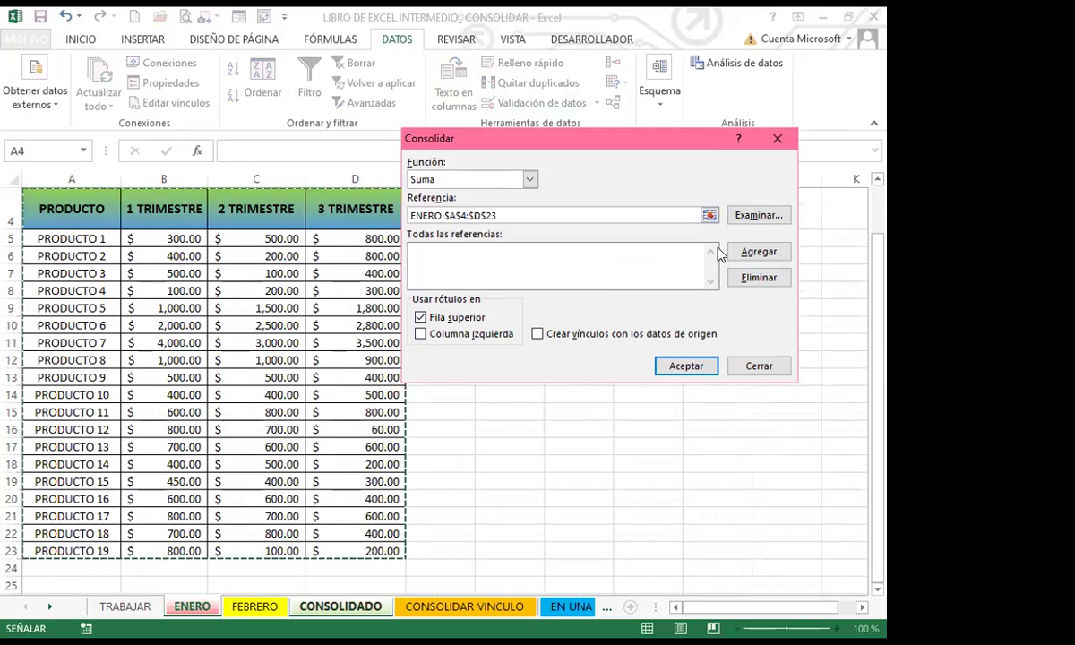
left_click(762, 254)
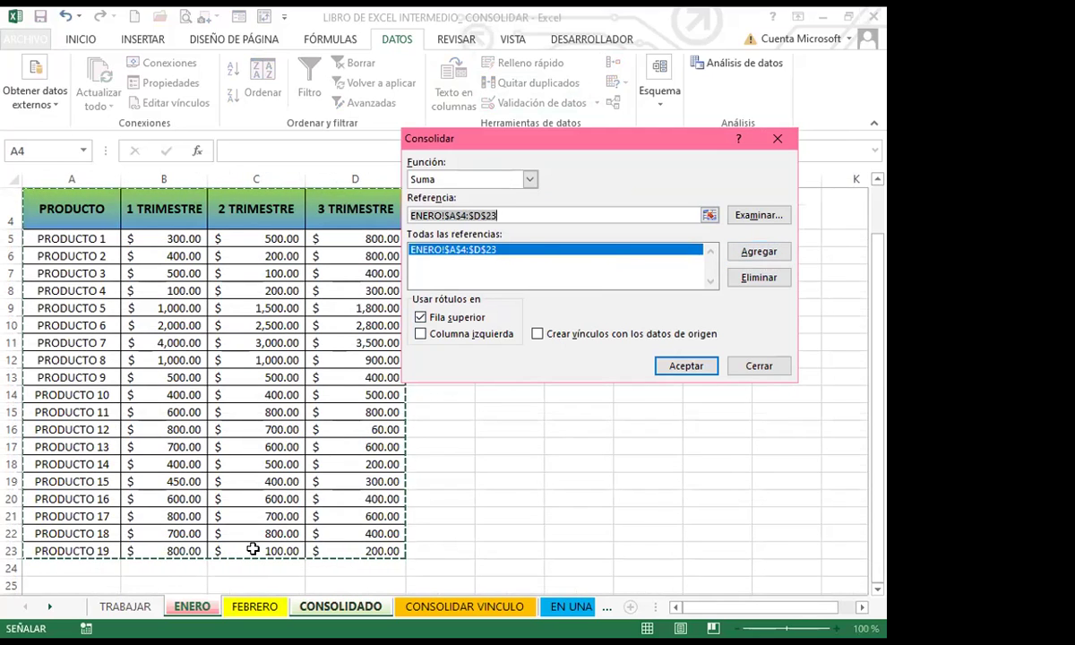
key("ctrl+Page_Down")
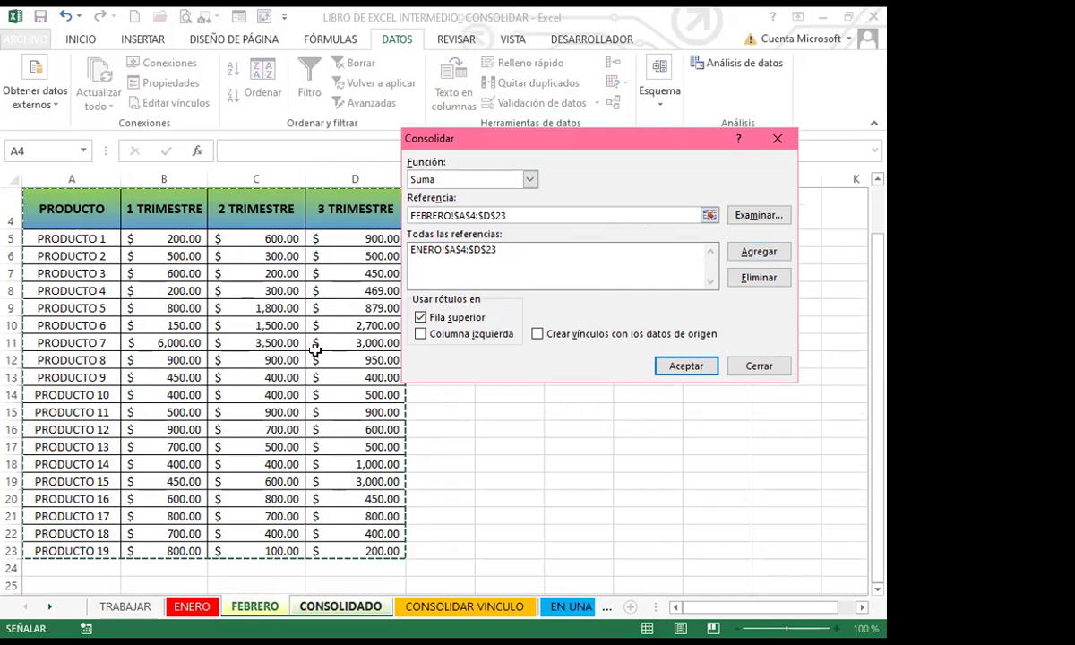
left_click(736, 254)
Use labels from the left column as well as the top row, link to the source data, and run the consolidation.
left_click(420, 334)
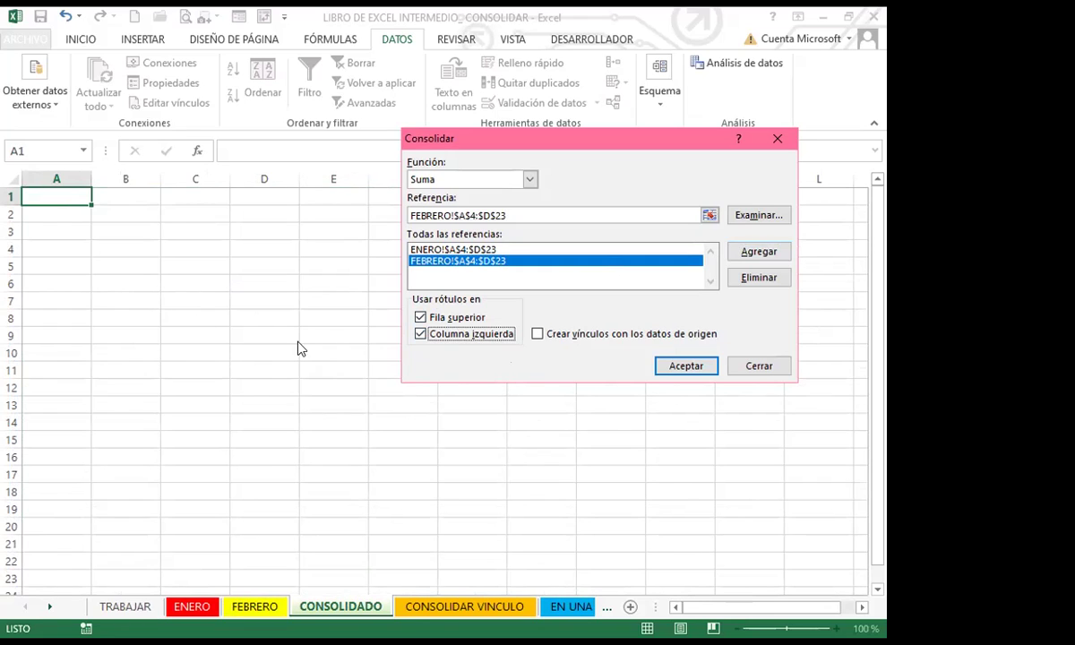
left_click(539, 334)
left_click(683, 368)
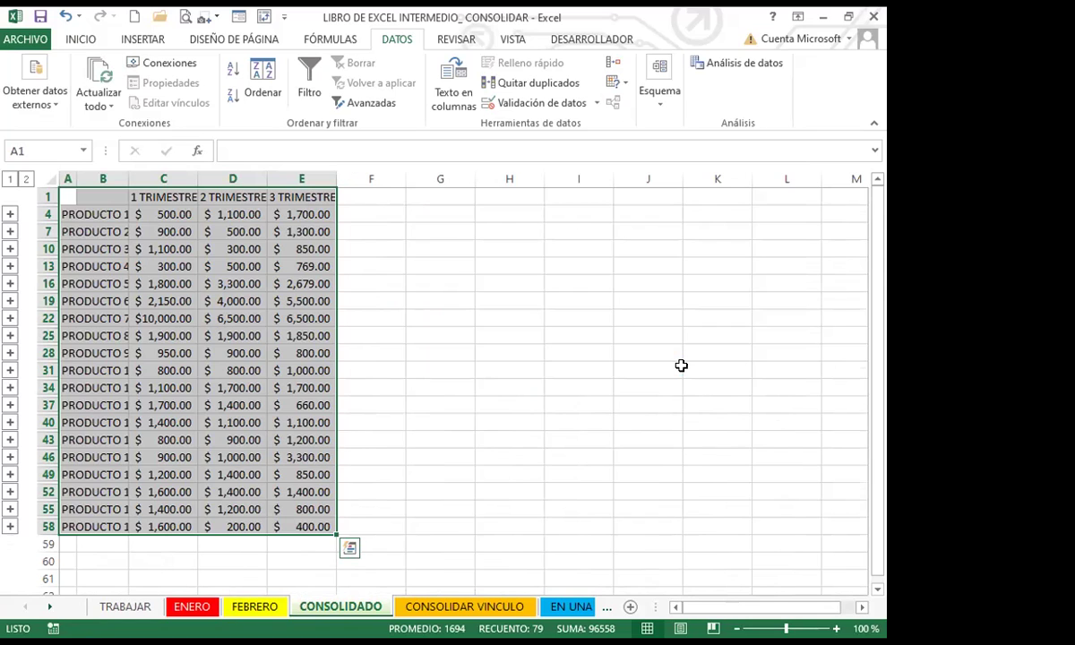
Check the formulas behind PRODUCTO 1's consolidated amounts in the three TRIMESTRE columns.
left_click(159, 212)
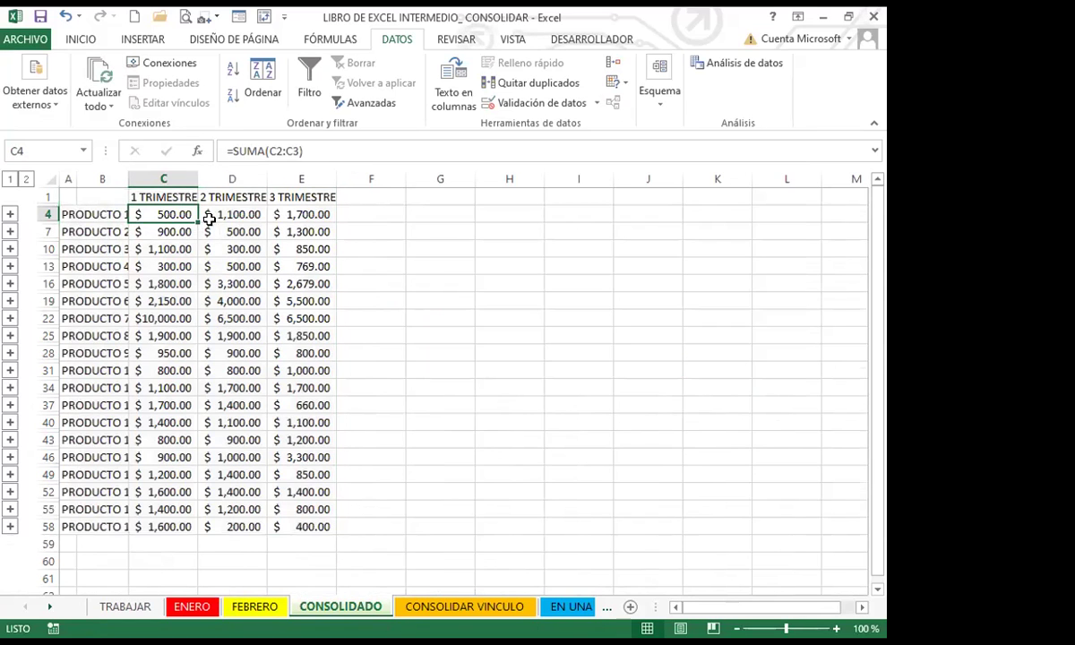
left_click(233, 214)
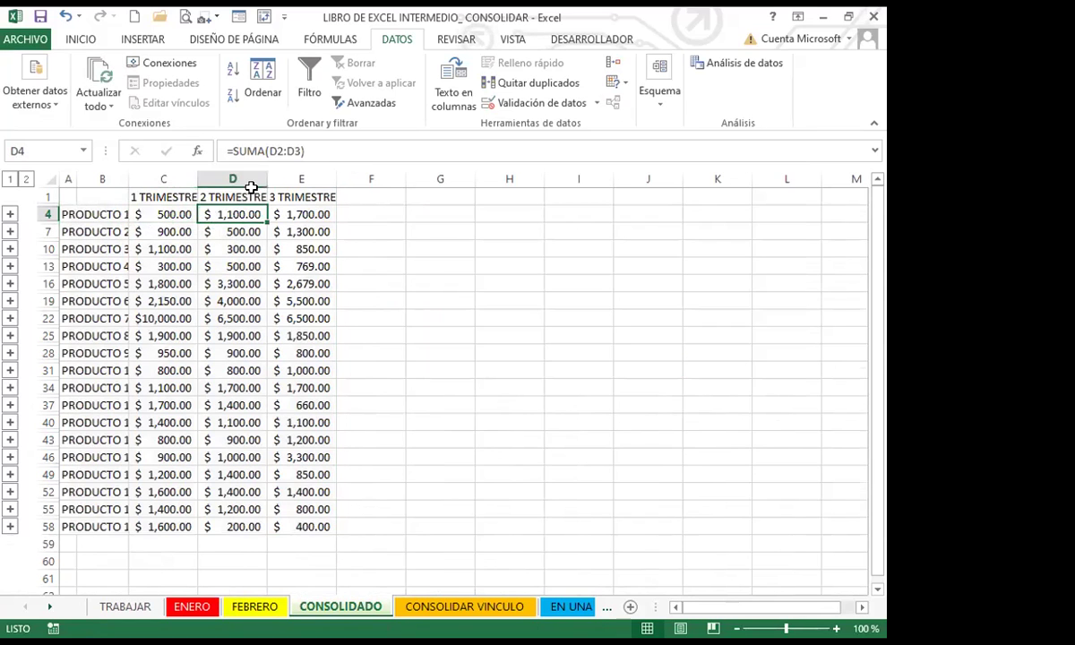
left_click(305, 215)
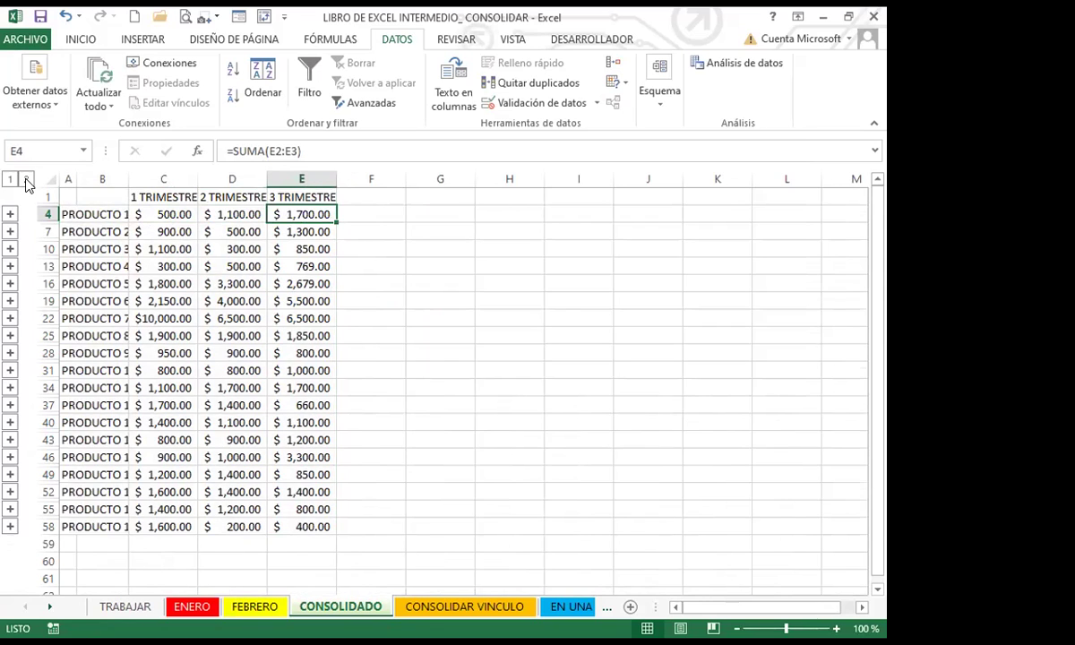
Expand all product groups and widen column B to fit the source workbook names, reviewing the detail rows through PRODUCTO 19.
left_click(27, 180)
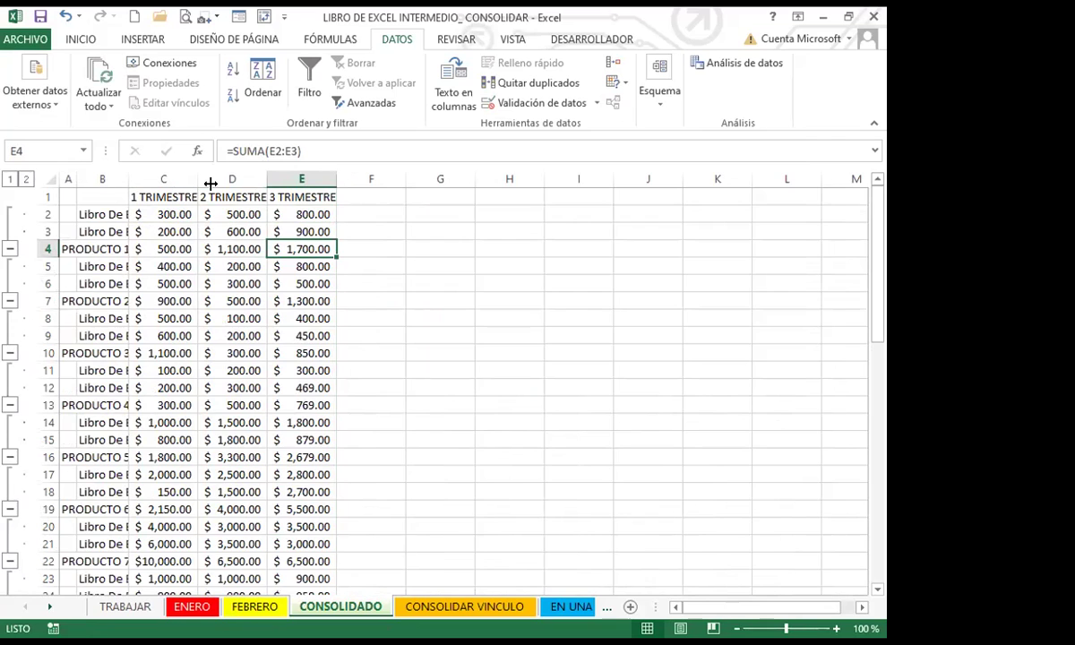
left_click_drag(211, 183, 299, 183)
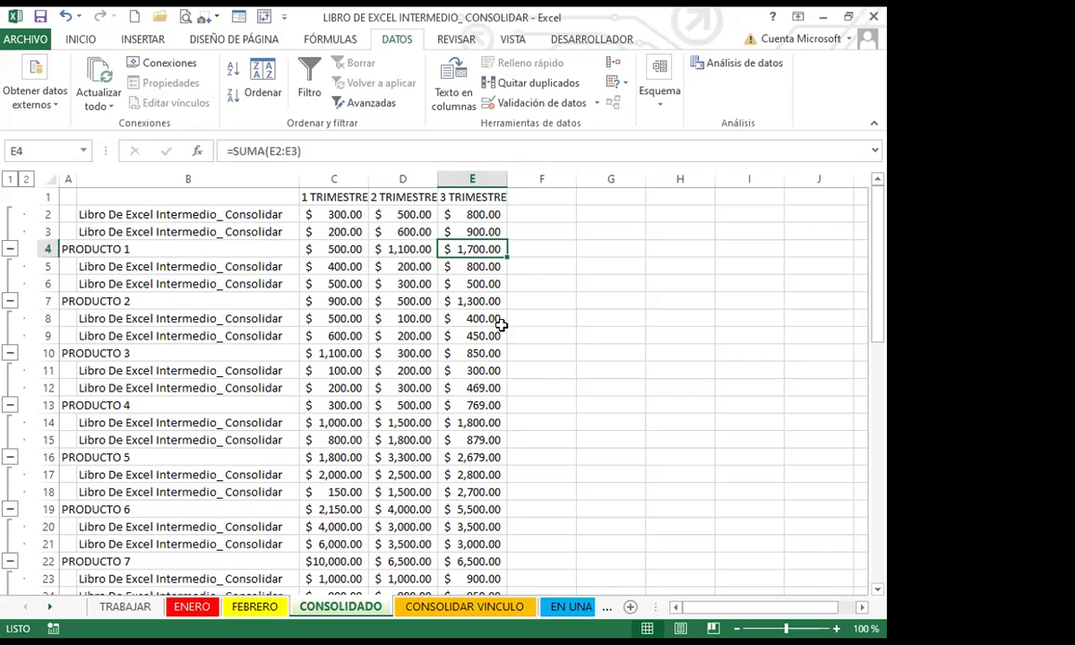
scroll(500, 376, "down", 11)
scroll(500, 465, "down", 5)
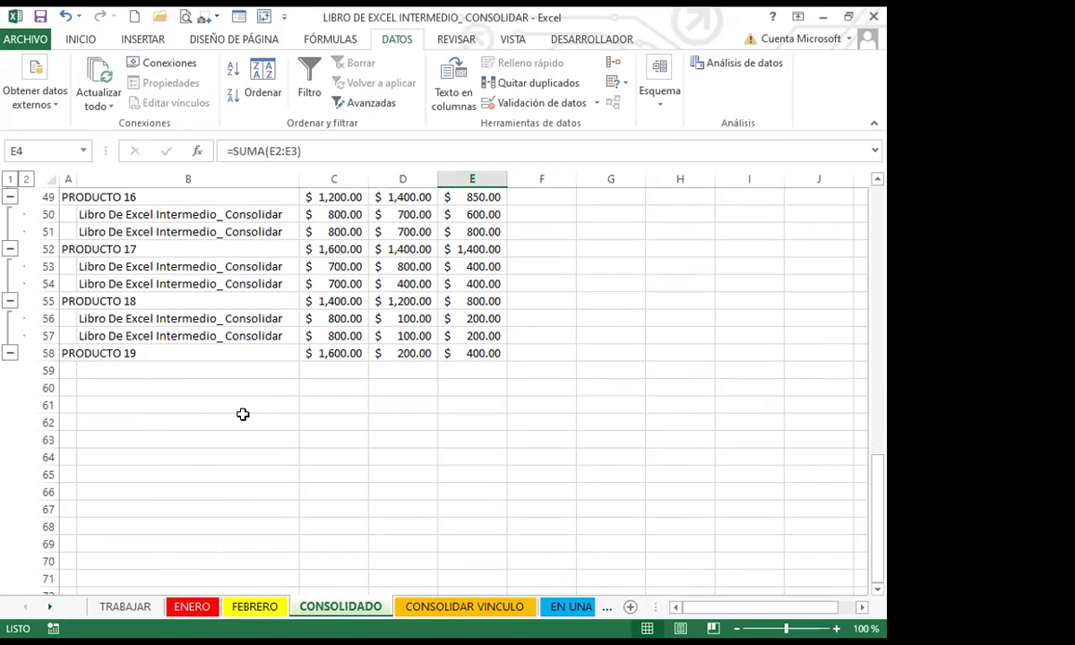
scroll(241, 412, "up", 4)
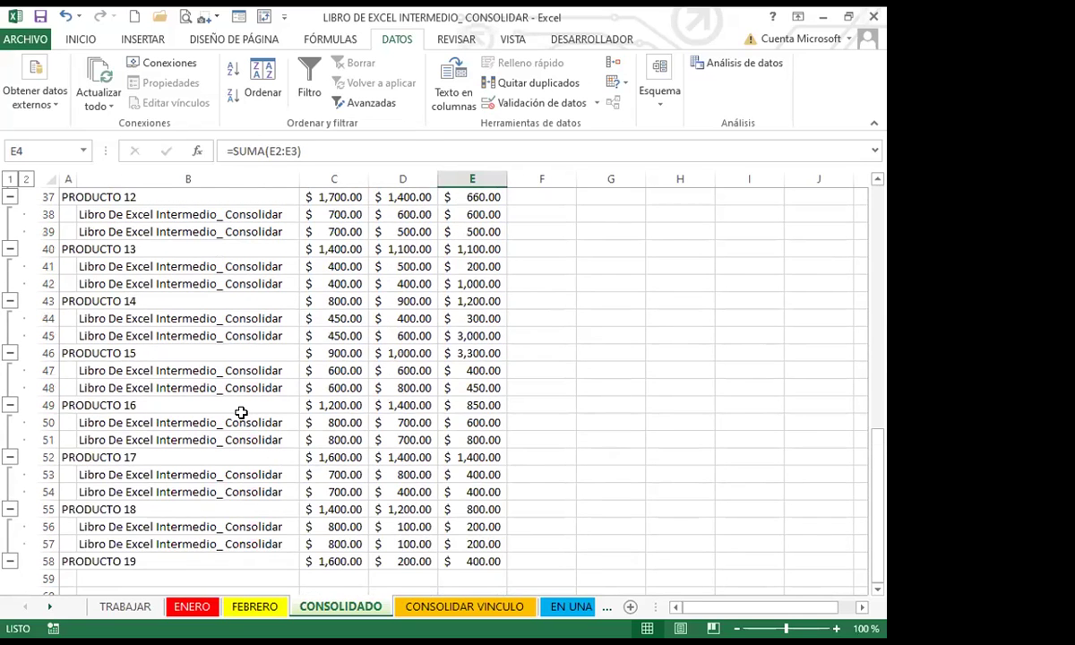
scroll(241, 412, "up", 12)
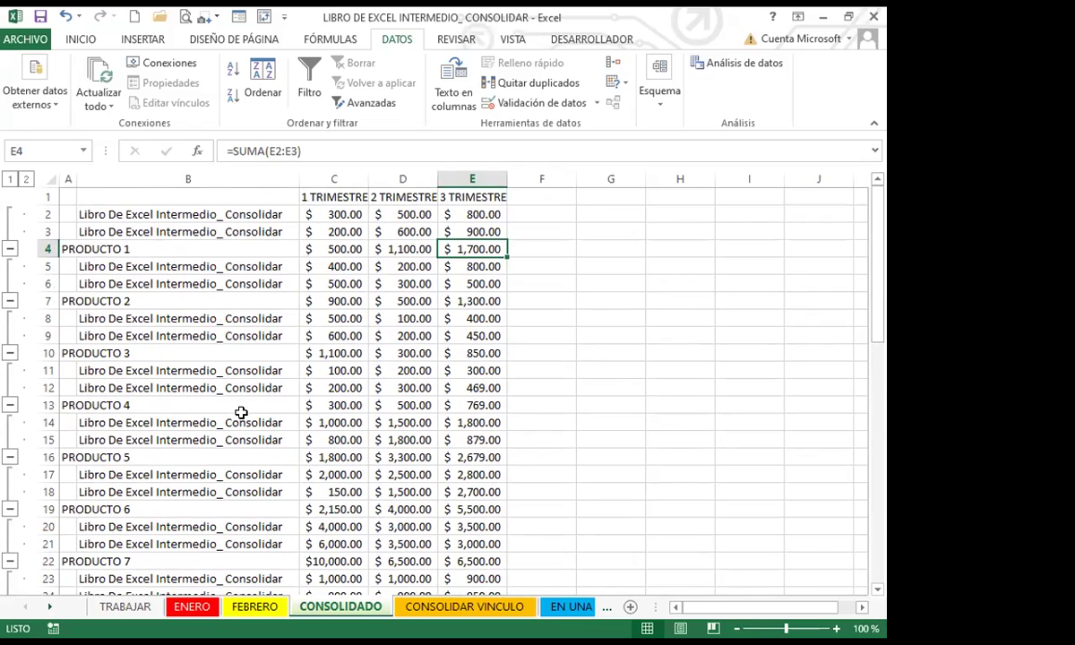
Collapse the outline to the summary rows and apply Todos los bordes to the consolidated table from A1 to E58.
left_click(10, 180)
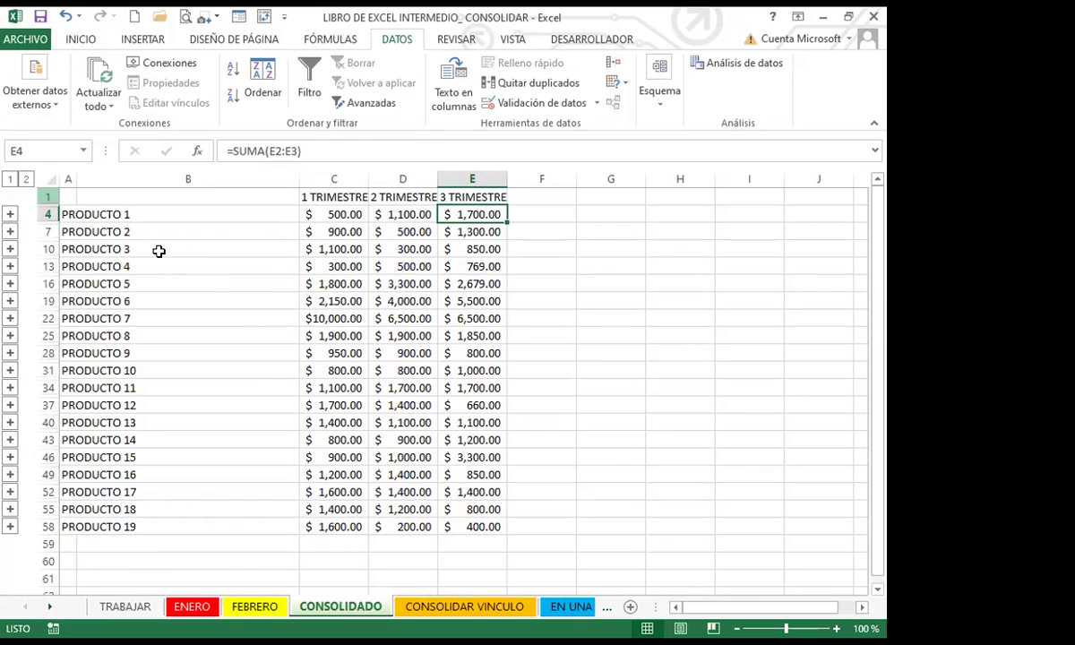
left_click_drag(67, 197, 443, 525)
left_click(79, 38)
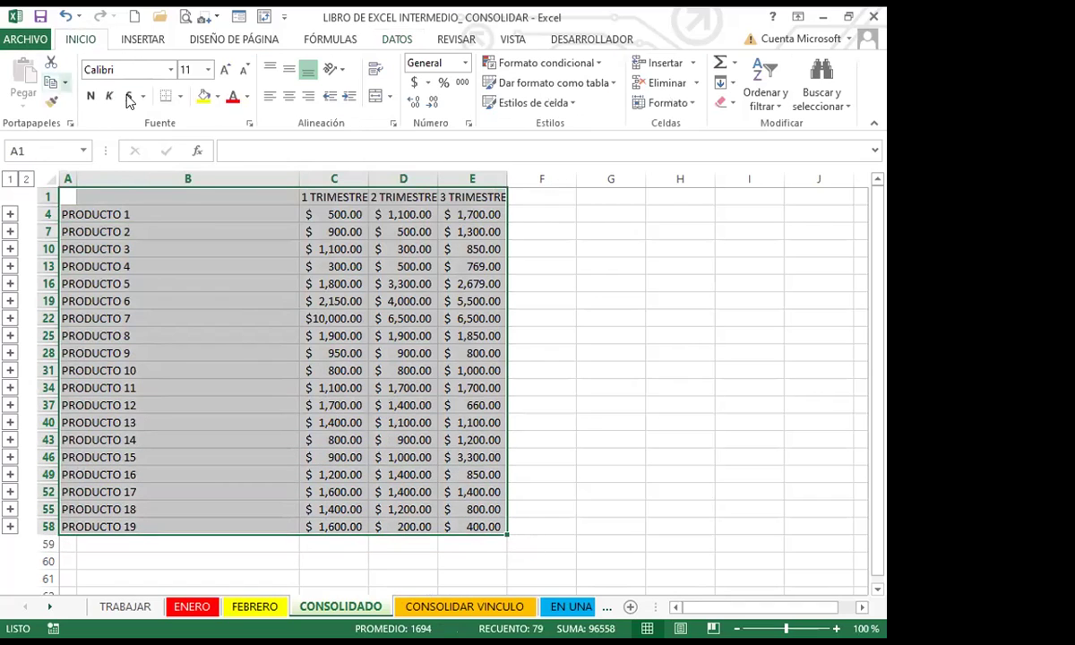
left_click(180, 96)
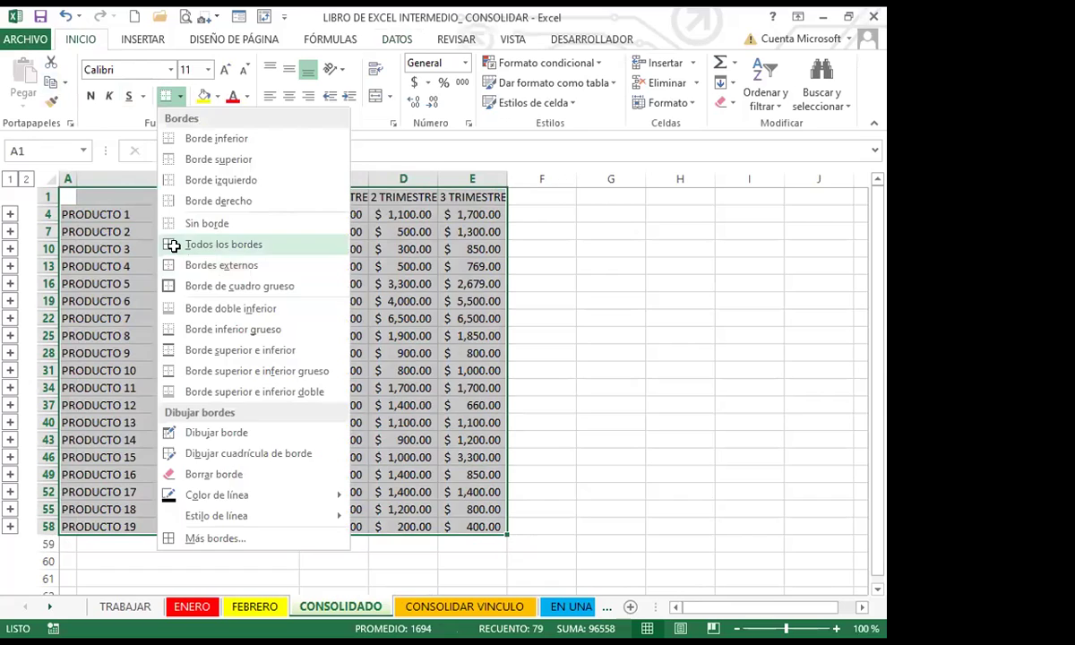
left_click(173, 249)
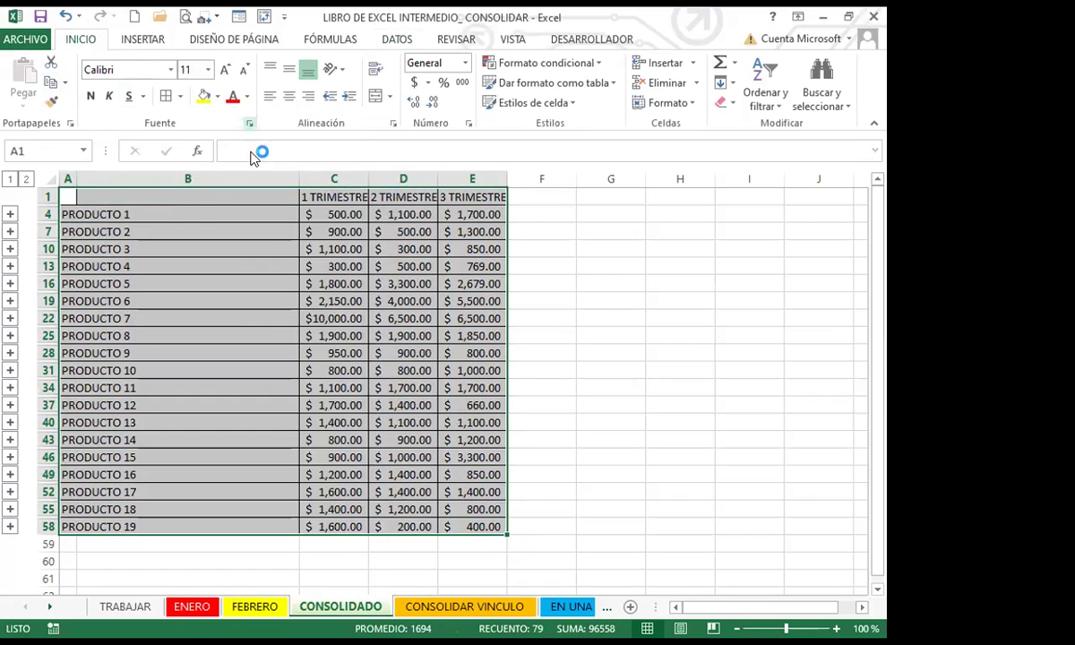
Format the selected table with red double-line borders on both the outline and the interior.
left_click(594, 96)
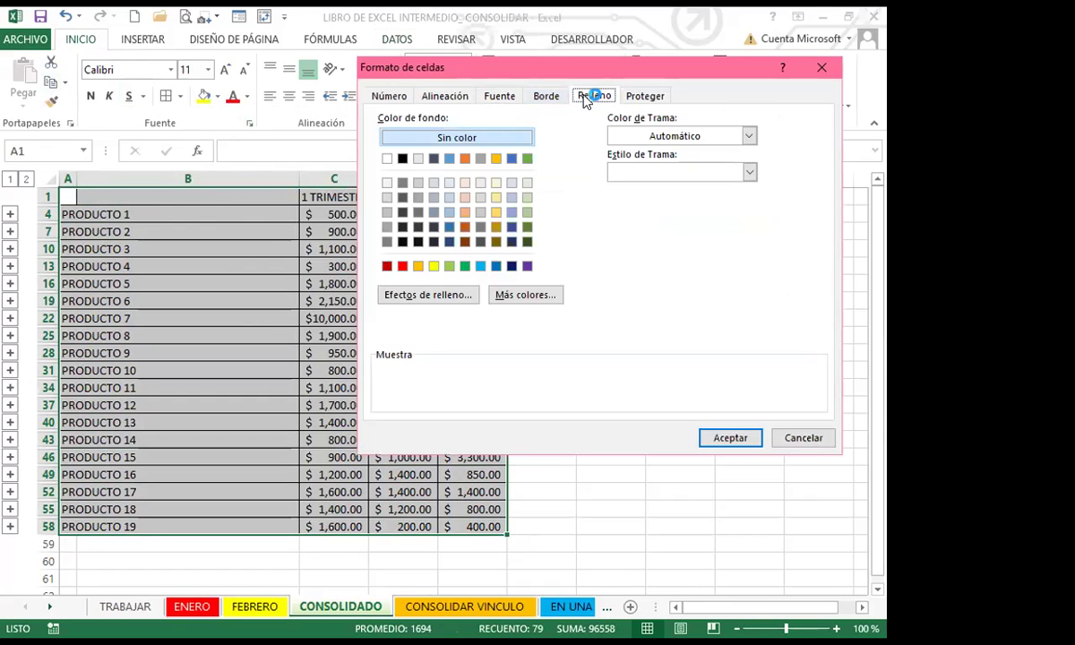
left_click(545, 97)
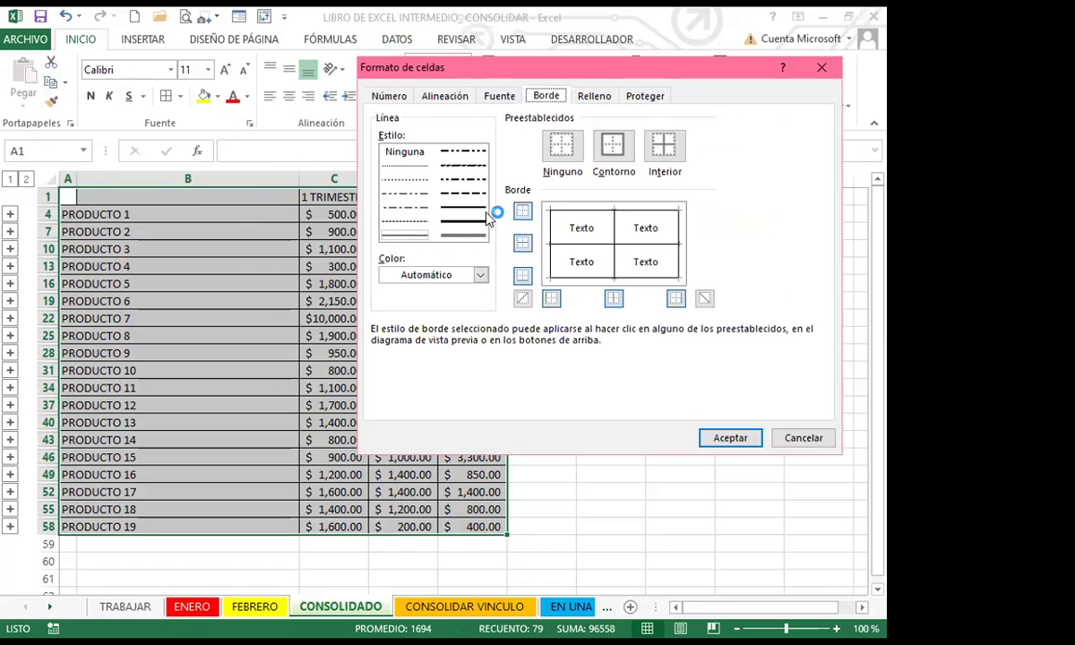
left_click(480, 275)
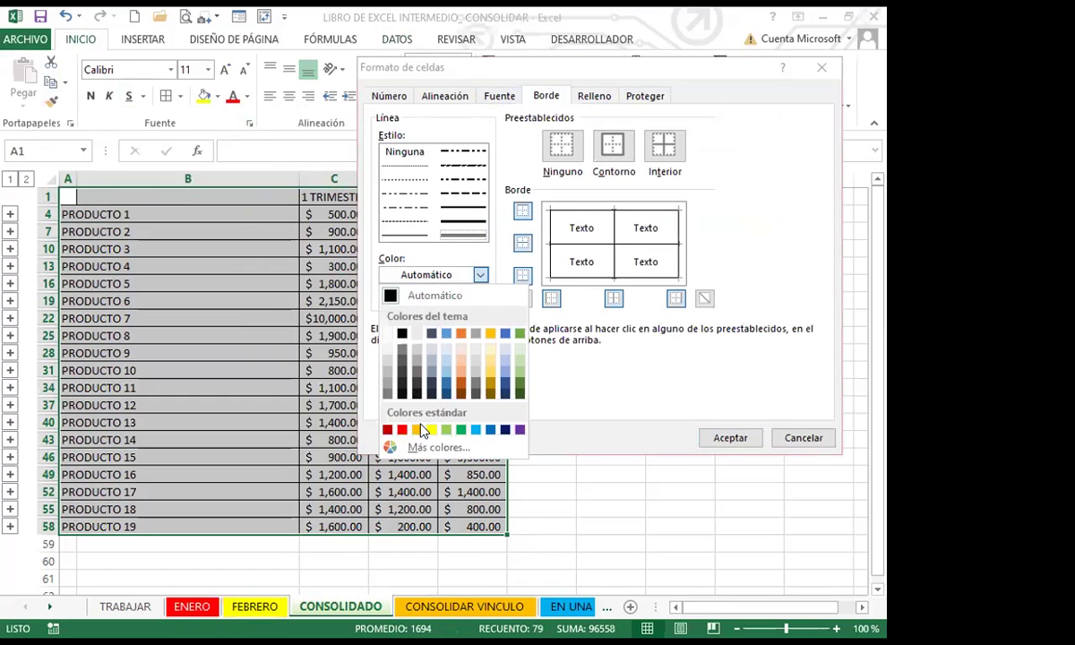
left_click(402, 431)
left_click(613, 145)
left_click(664, 145)
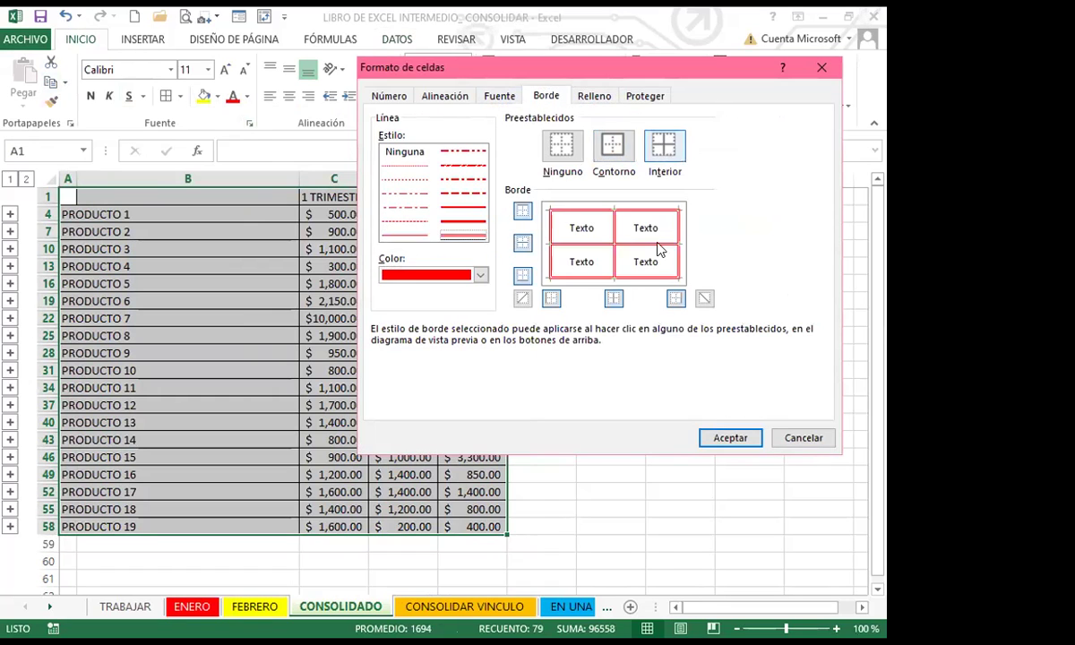
key("Return")
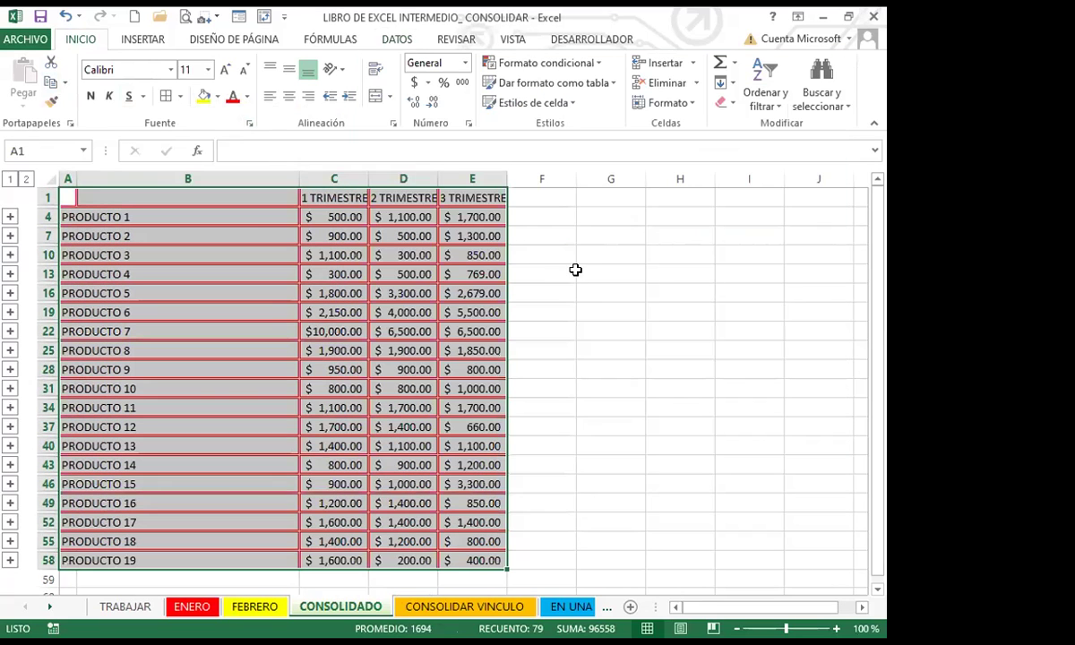
Expand all product groups to inspect the bordered detail rows, and collapse them back to the summary rows.
left_click(97, 197)
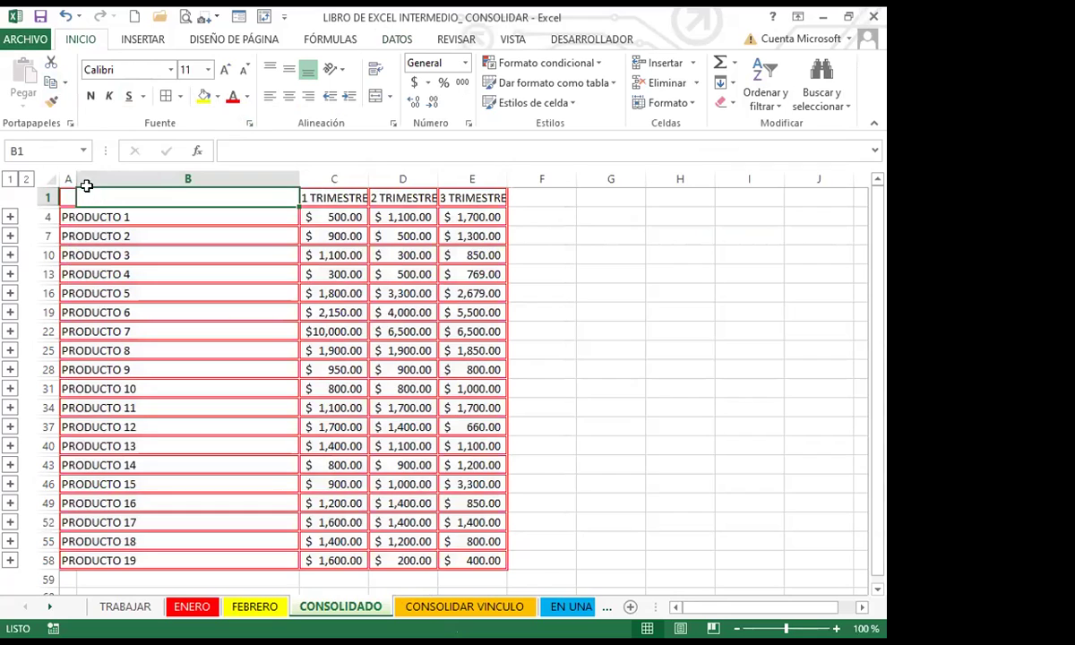
left_click(26, 180)
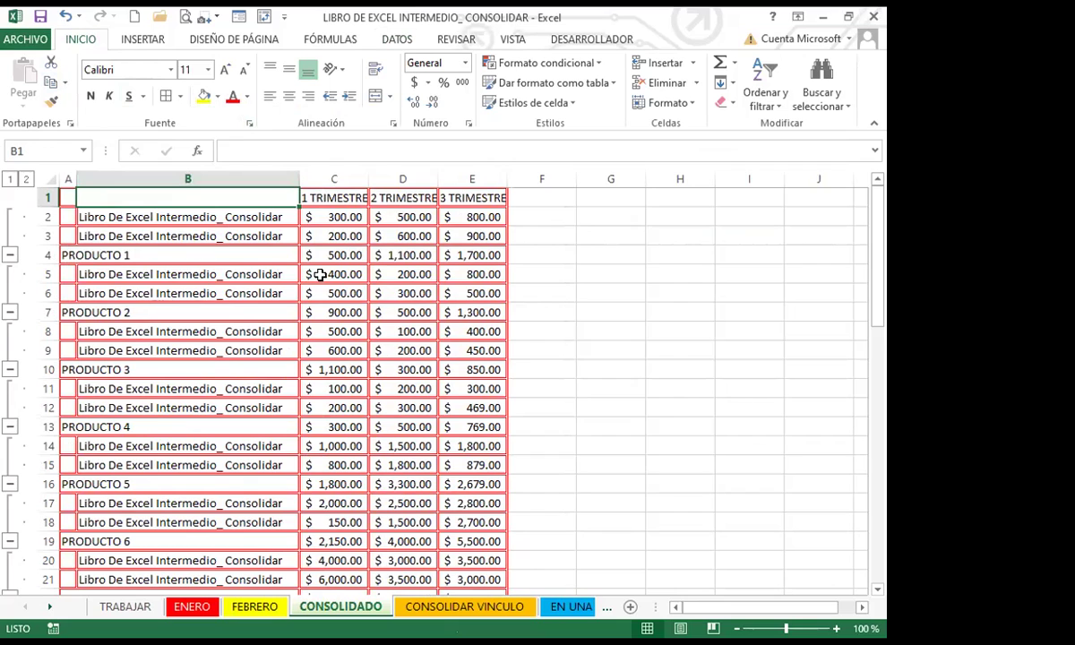
left_click(10, 179)
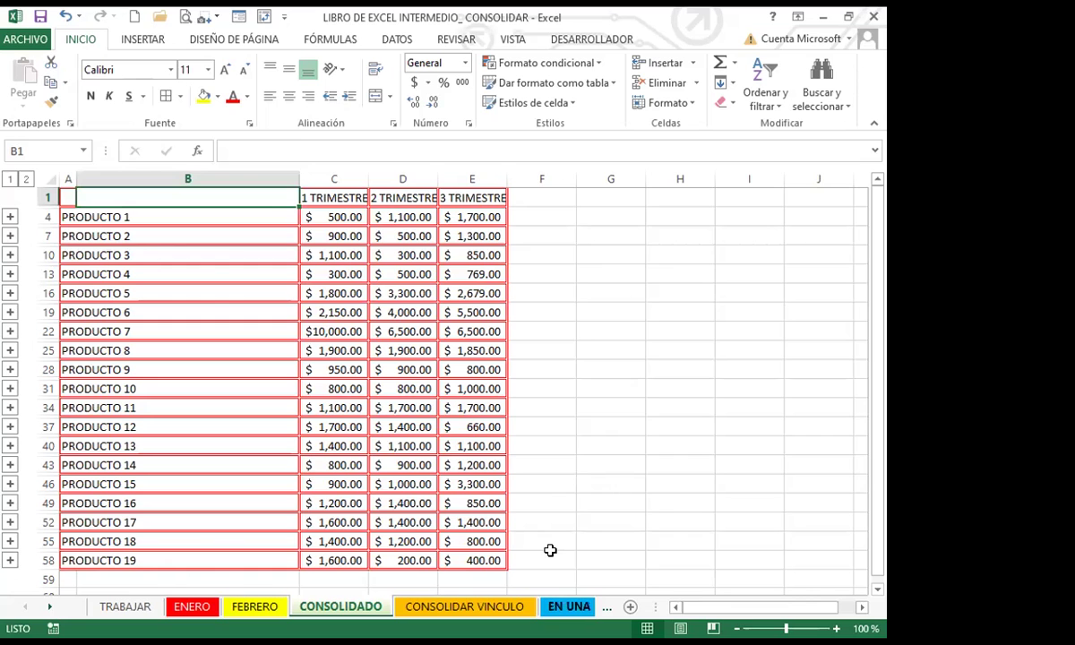
Look through the CONSOLIDAR VINCULO and EN UNA MISMA HOJA sheets, and expand the product groups on CONSOLIDADO to review the detail rows.
key("ctrl+Page_Down")
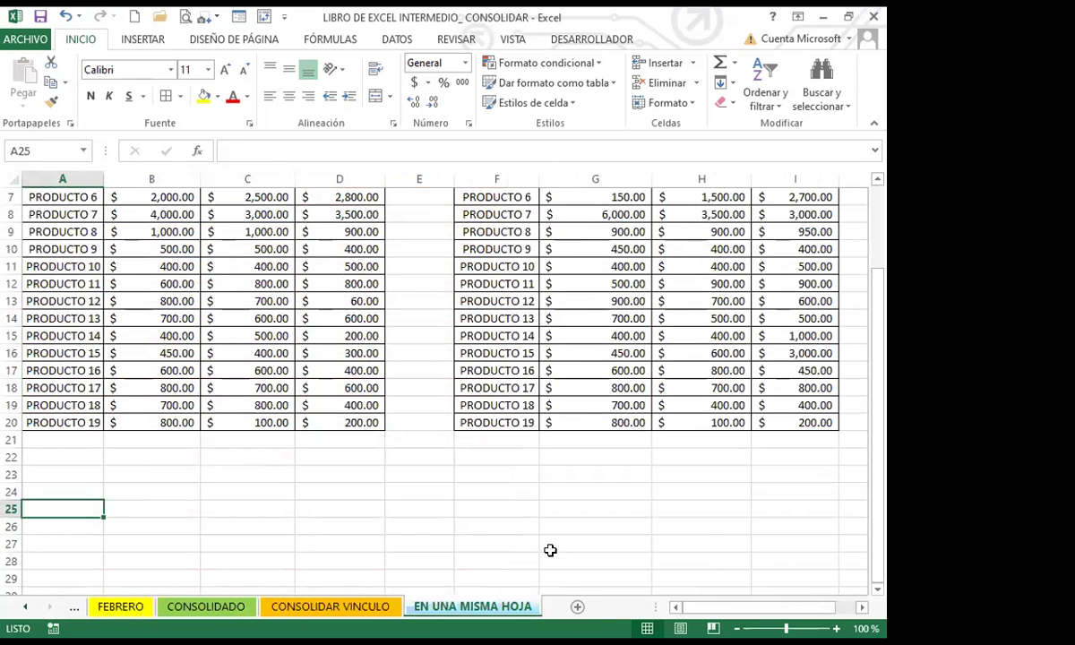
key("ctrl+Page_Up")
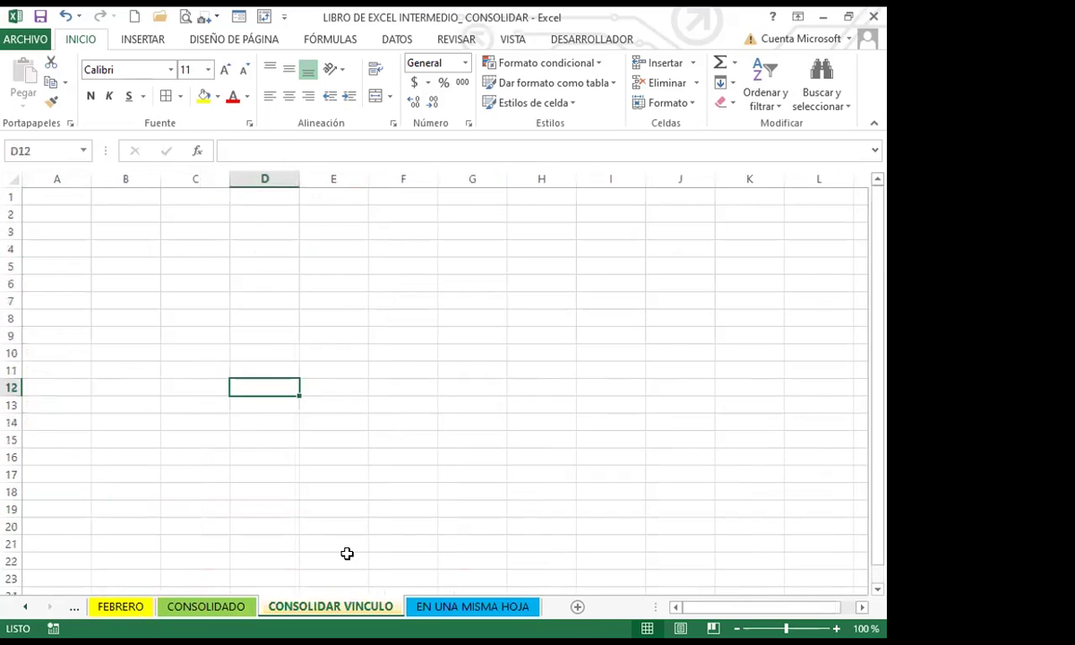
key("ctrl+Page_Up")
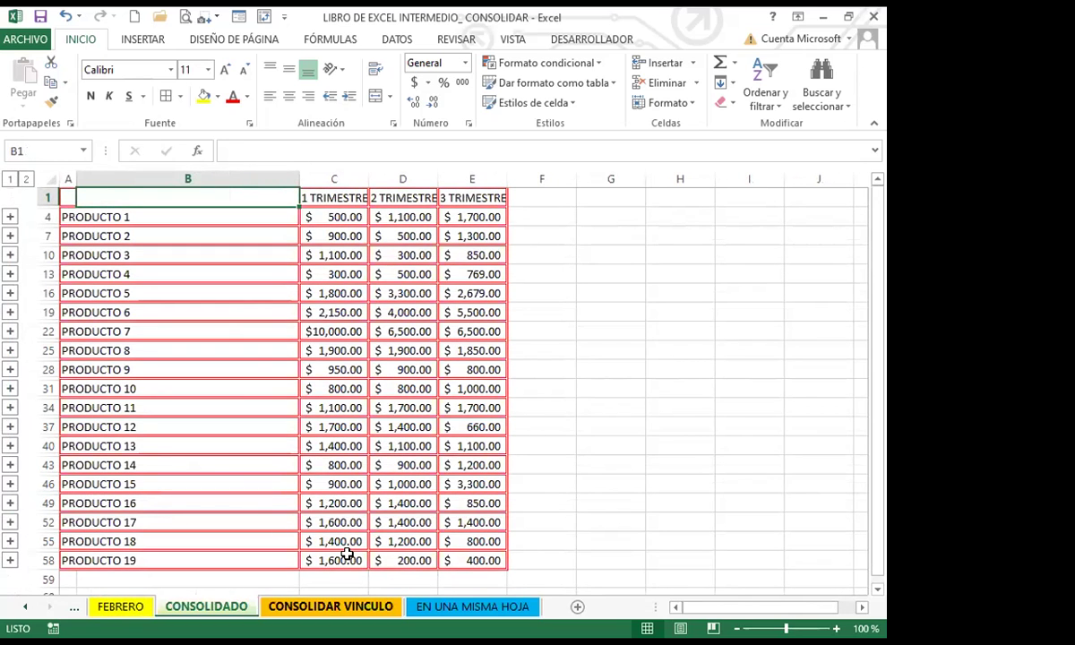
key("ctrl+Page_Down")
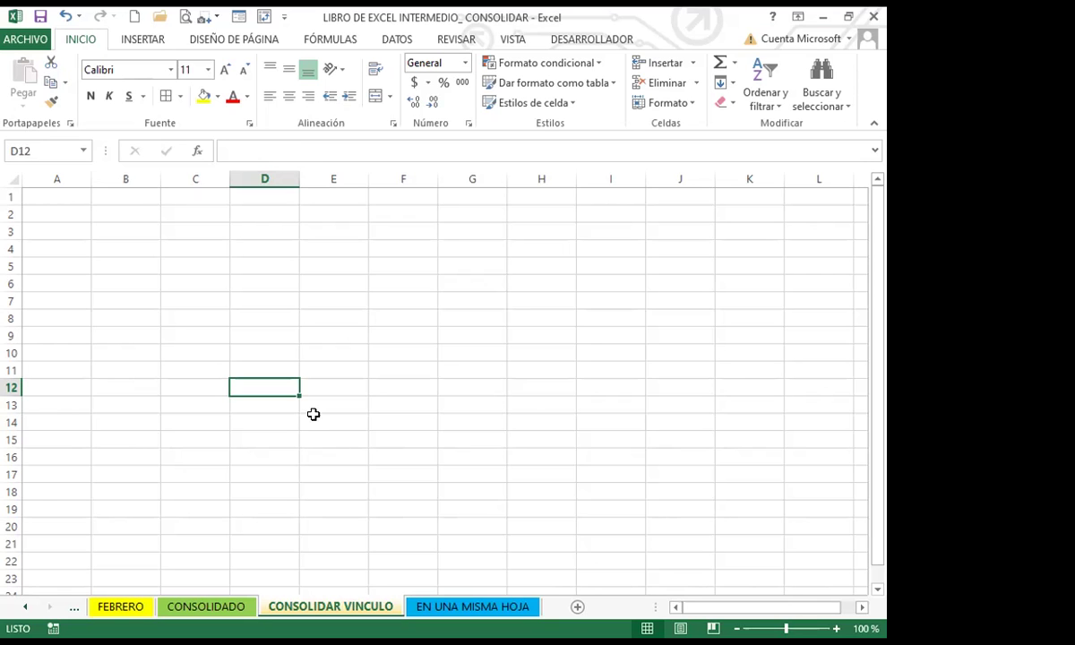
key("ctrl+Page_Up")
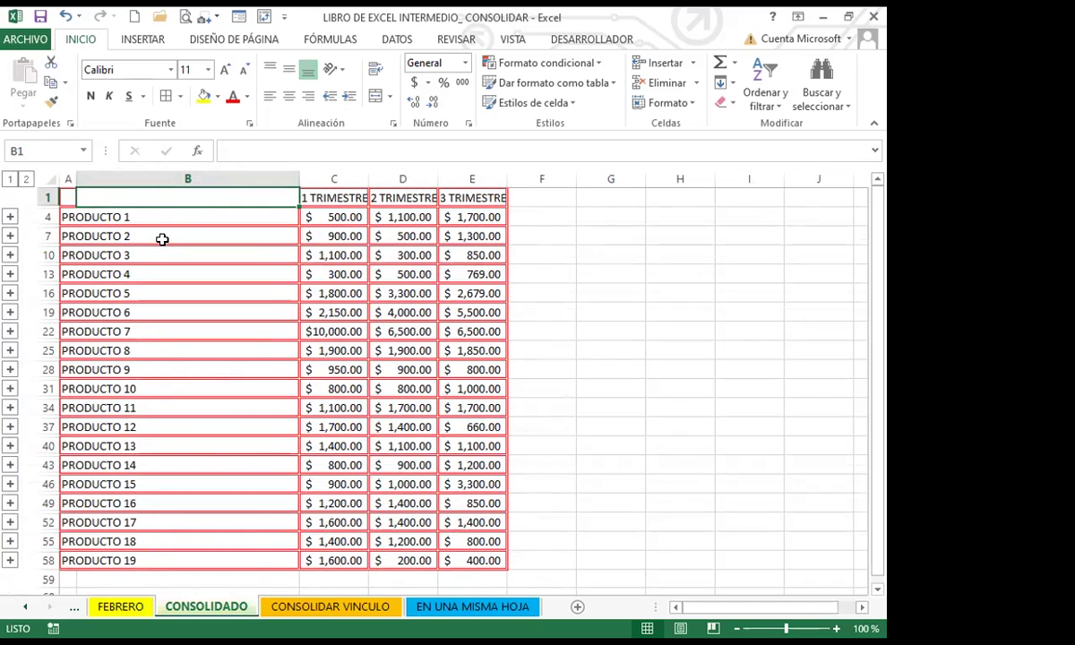
left_click(26, 179)
left_click(9, 180)
left_click(26, 179)
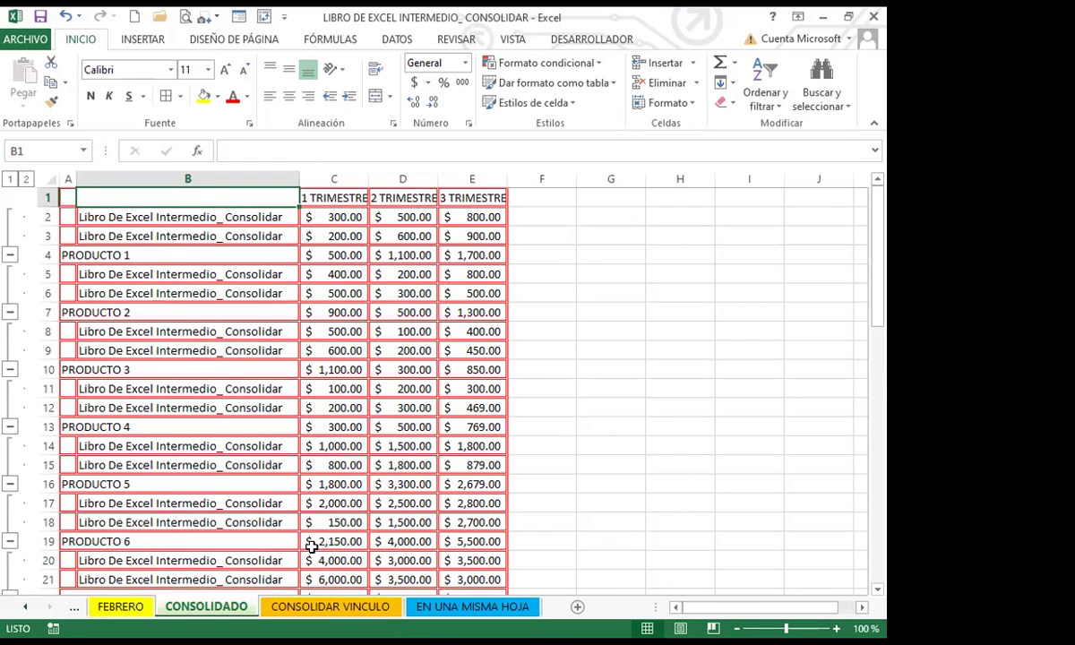
Open the EN UNA MISMA HOJA sheet and examine its two product tables and the empty area below them.
key("ctrl+Page_Down")
key("ctrl+Page_Down")
left_click(424, 482)
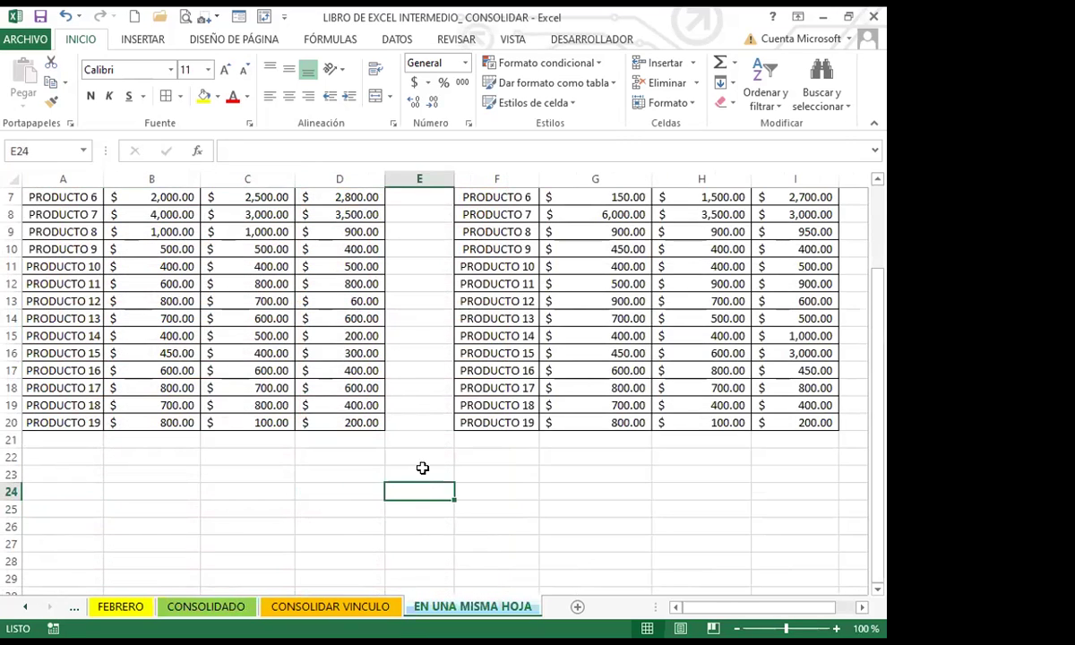
scroll(416, 448, "up", 2)
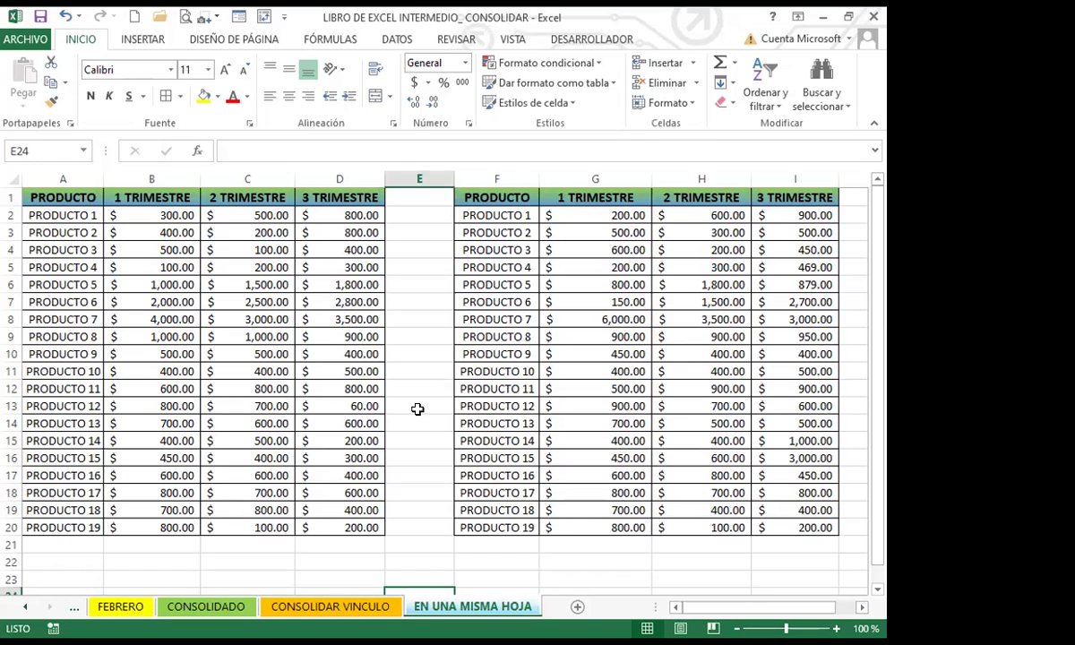
scroll(64, 497, "down", 2)
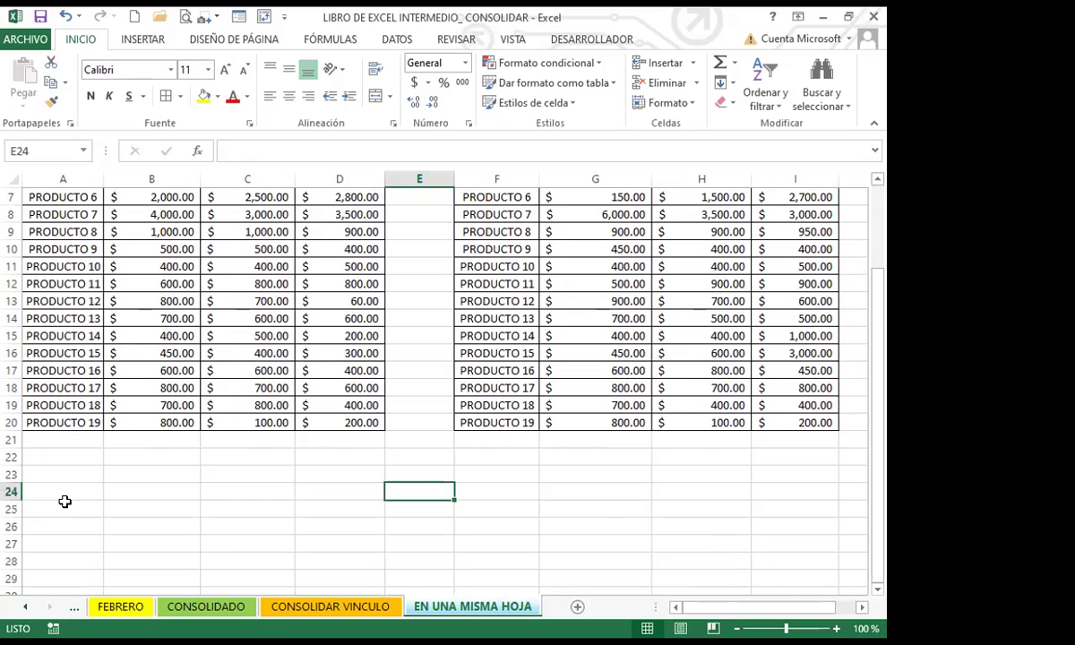
scroll(58, 278, "up", 2)
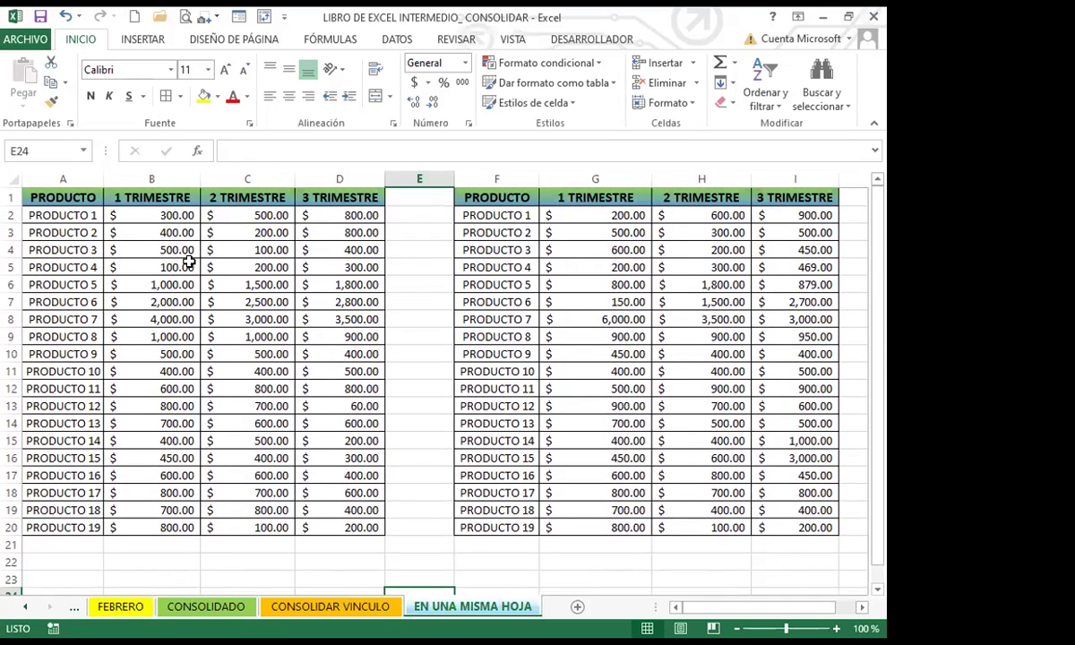
scroll(141, 446, "down", 3)
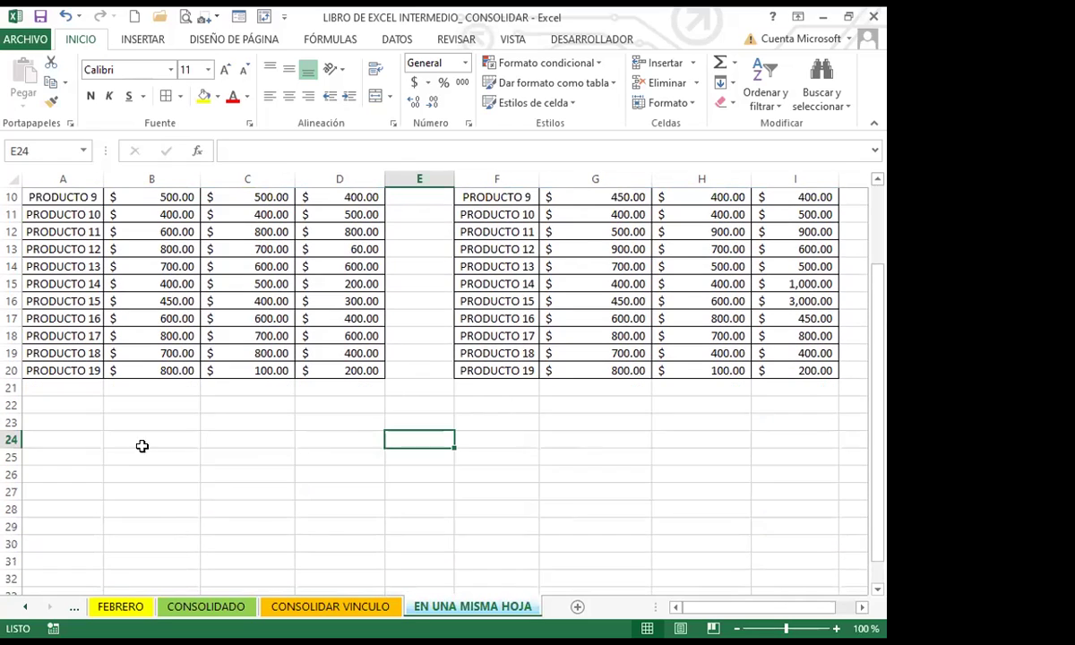
left_click(38, 440)
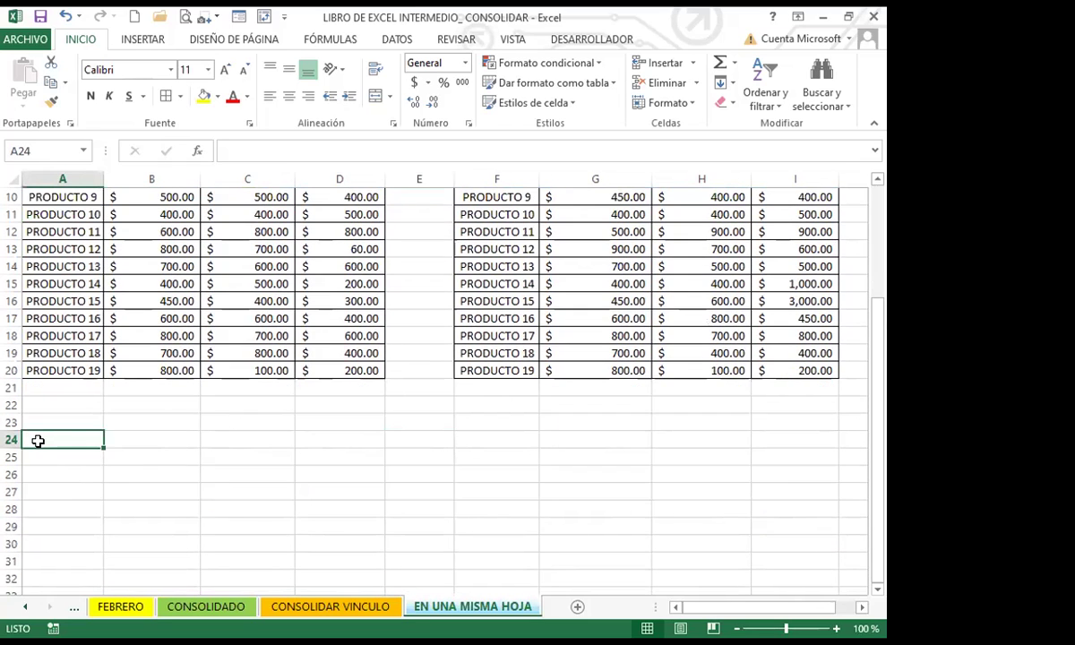
scroll(240, 459, "up", 3)
scroll(240, 460, "up", 1)
Start Consolidate from cell A1 and remove both stored references from the reference list.
left_click(57, 197)
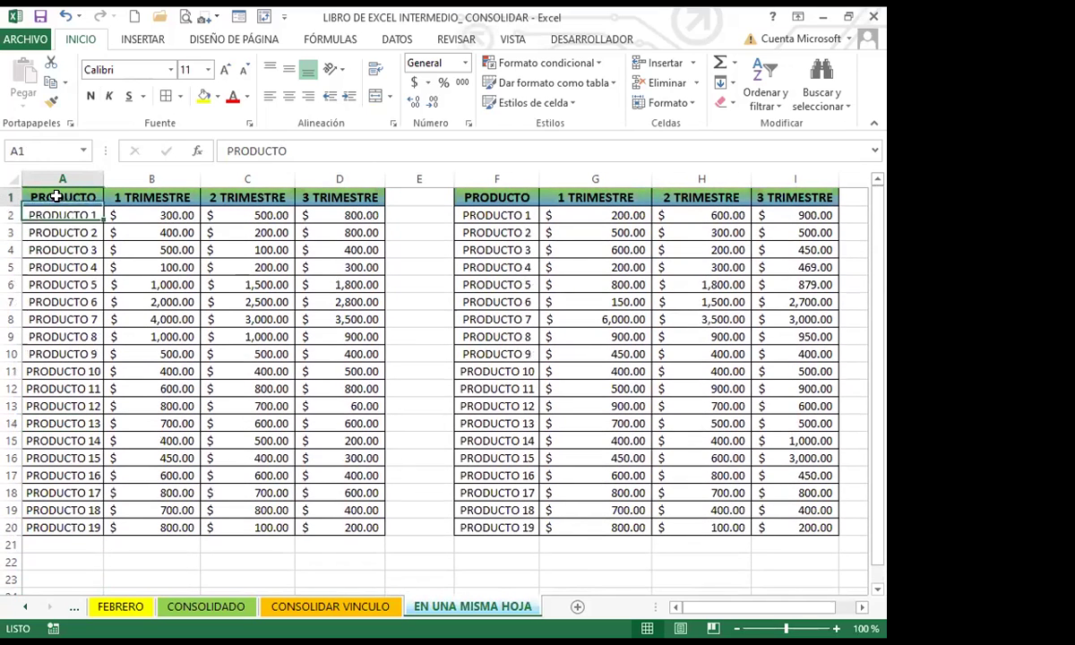
left_click(394, 40)
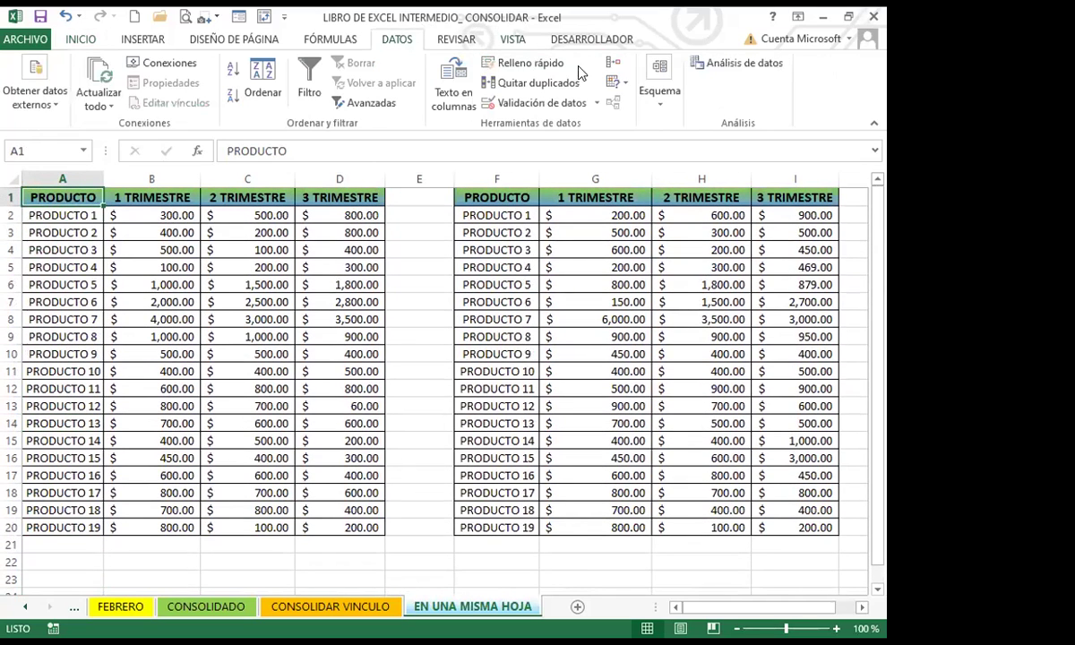
left_click(617, 62)
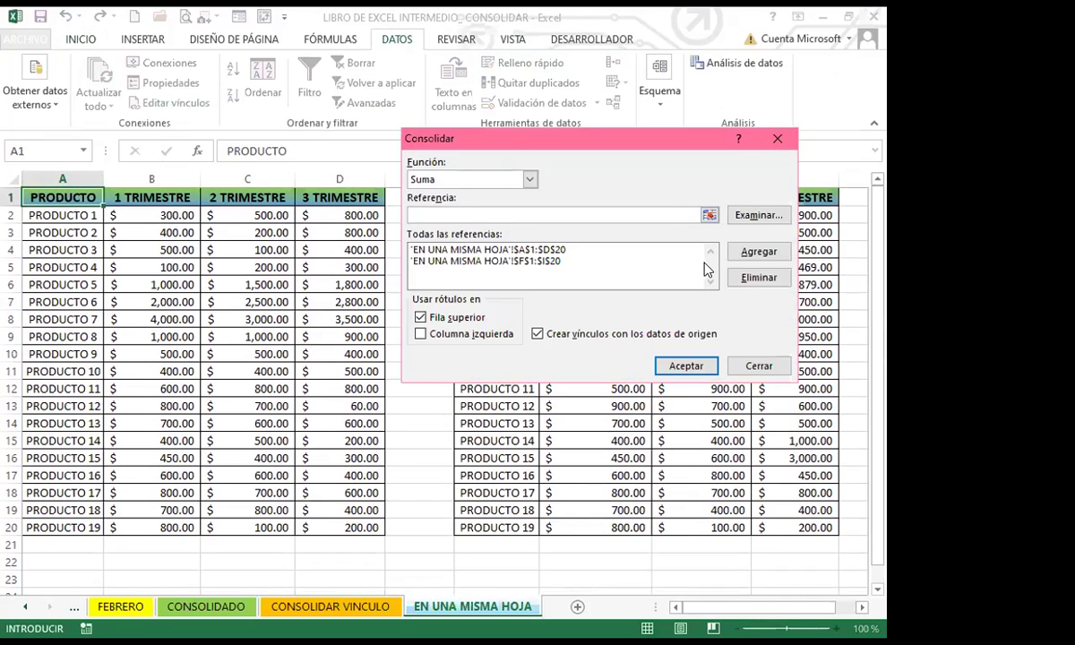
left_click(551, 249)
left_click(758, 278)
left_click(556, 254)
left_click(757, 278)
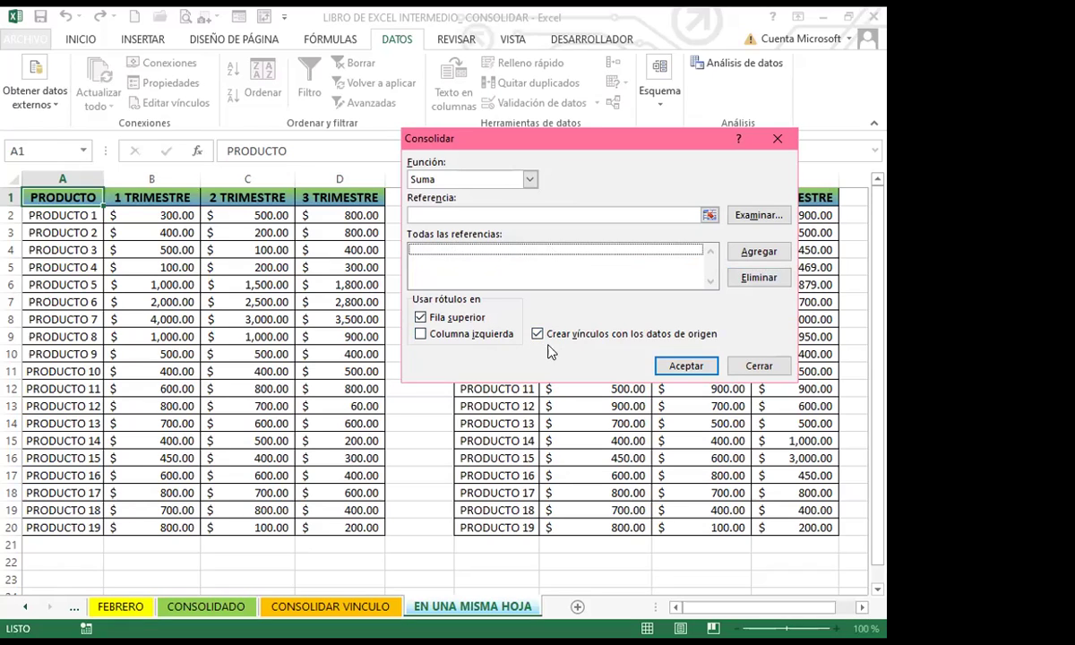
Add the first product table, A1:D20 on EN UNA MISMA HOJA, as a consolidation reference.
left_click(427, 215)
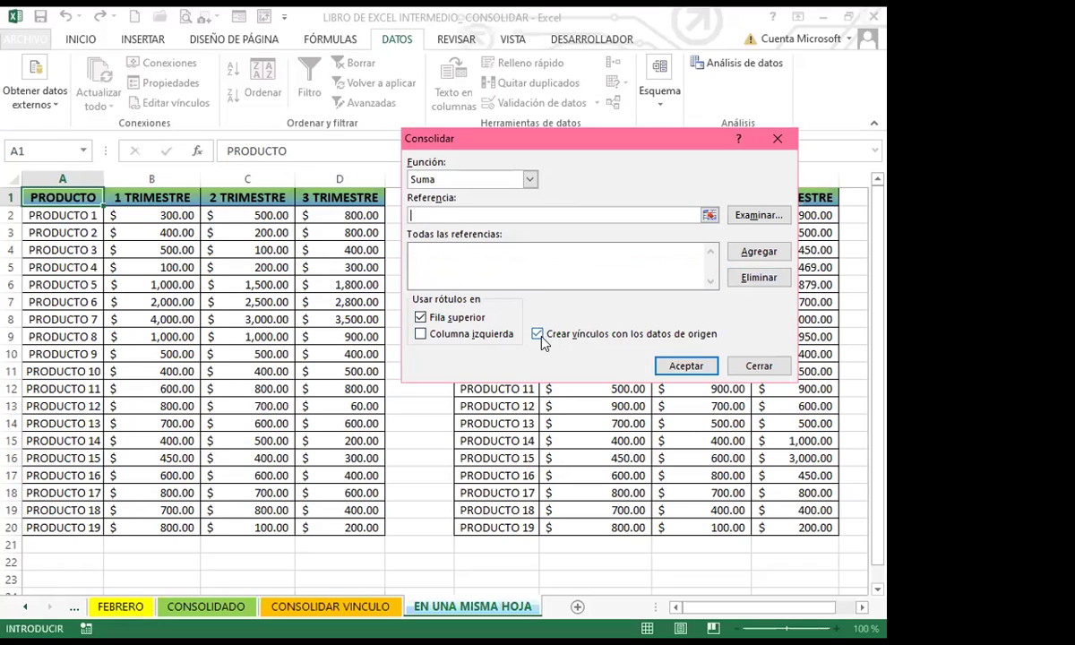
left_click(66, 194)
left_click_drag(66, 194, 349, 526)
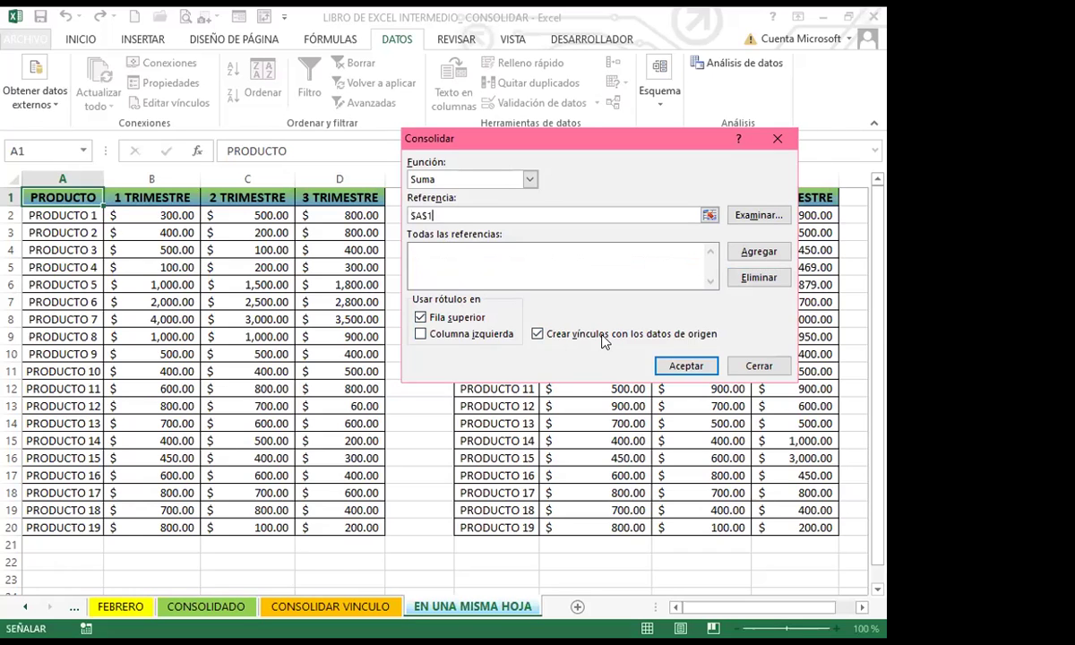
left_click(758, 250)
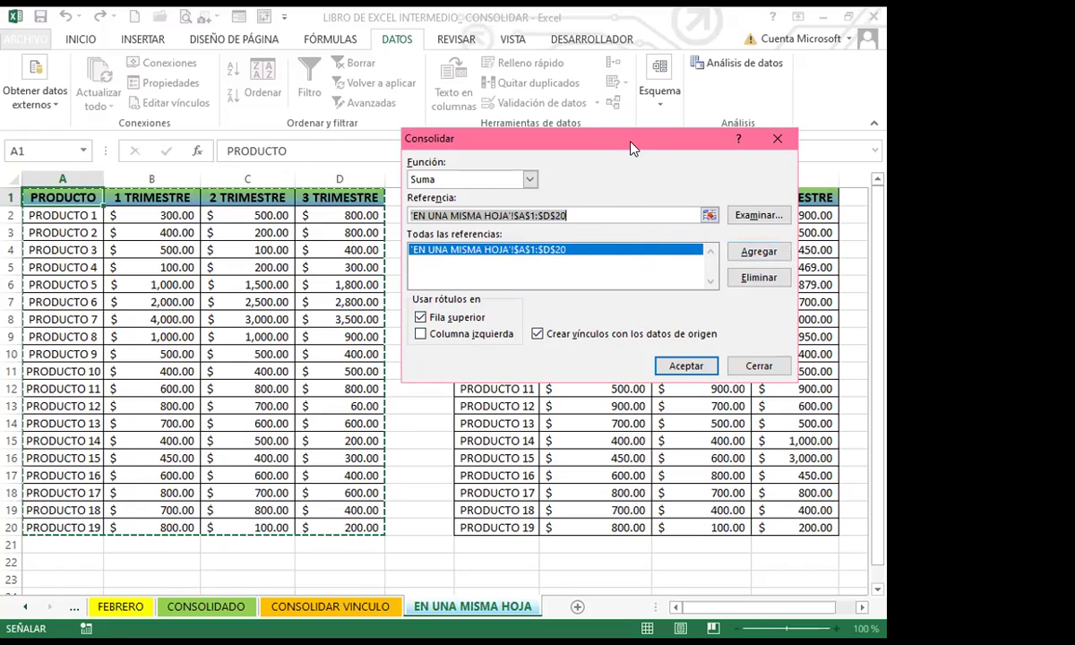
Add the second product table, F1:I20, as a reference and try to consolidate with links to the source data.
left_click_drag(632, 148, 282, 111)
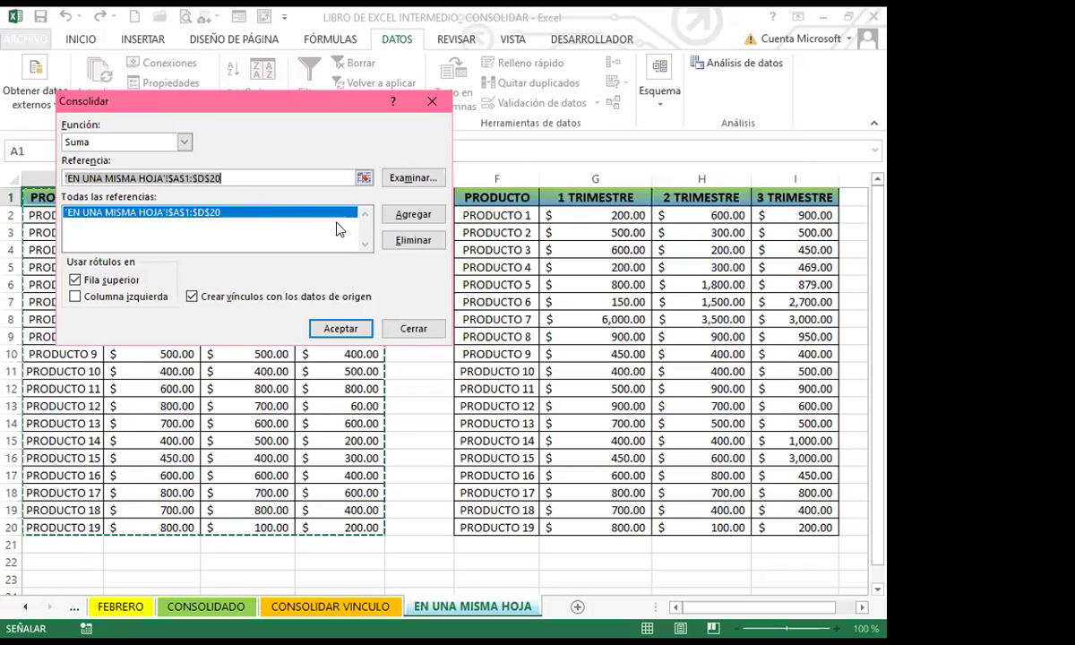
left_click(491, 195)
key("ctrl+shift+Right")
key("ctrl+shift+Down")
left_click(413, 215)
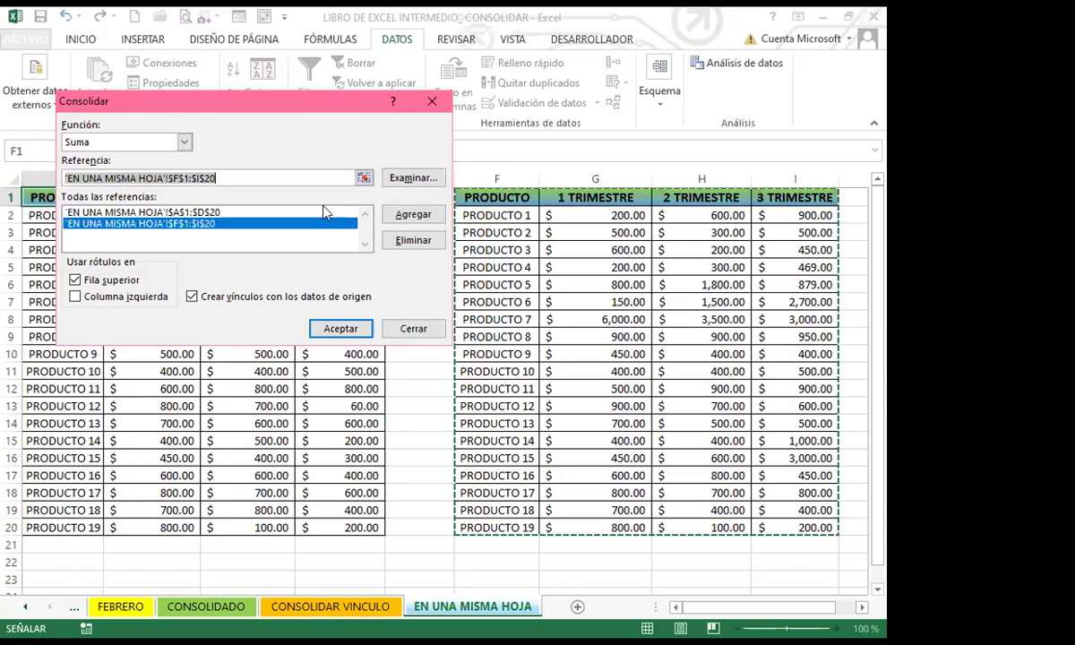
left_click(349, 330)
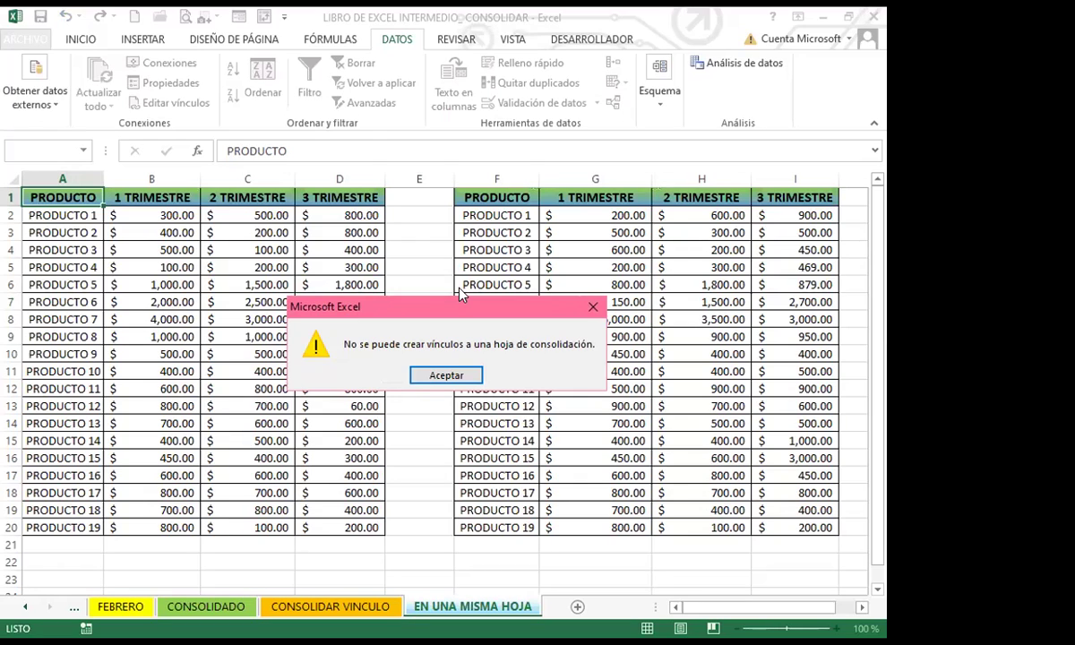
left_click(446, 374)
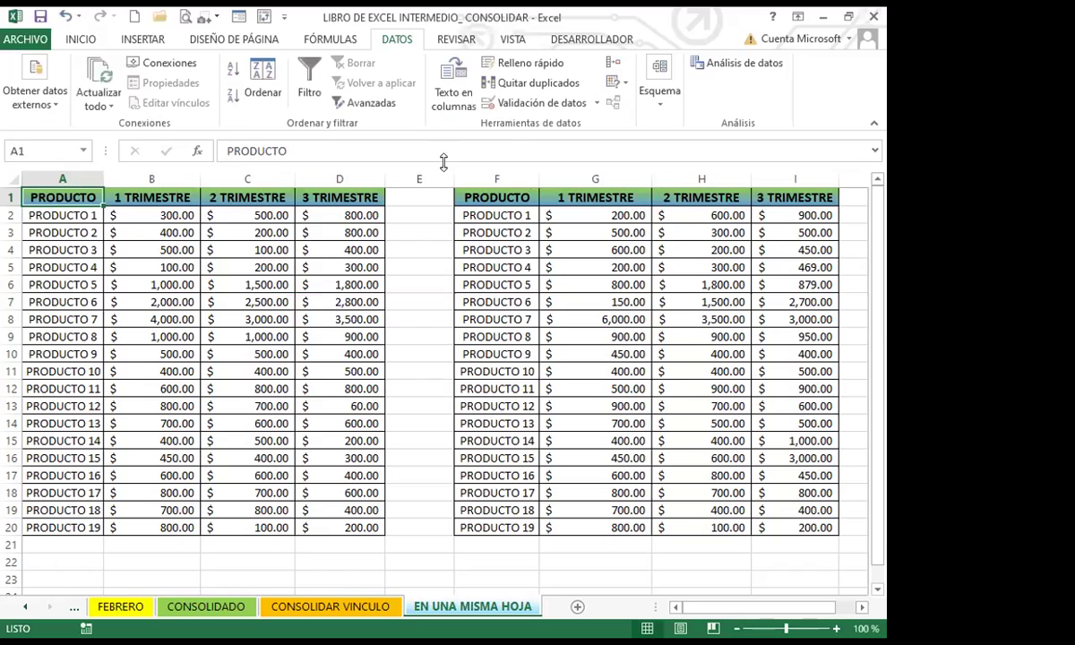
Disable links to the source data, enable left-column labels, and try to consolidate with A1 as the destination.
left_click(616, 67)
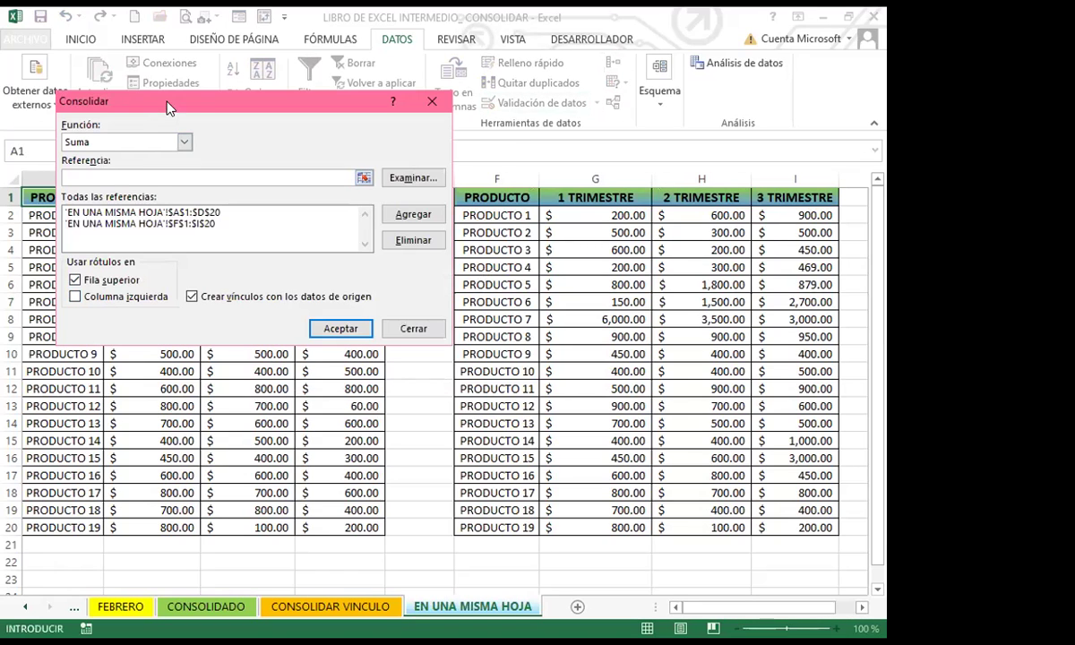
scroll(114, 518, "down", 2)
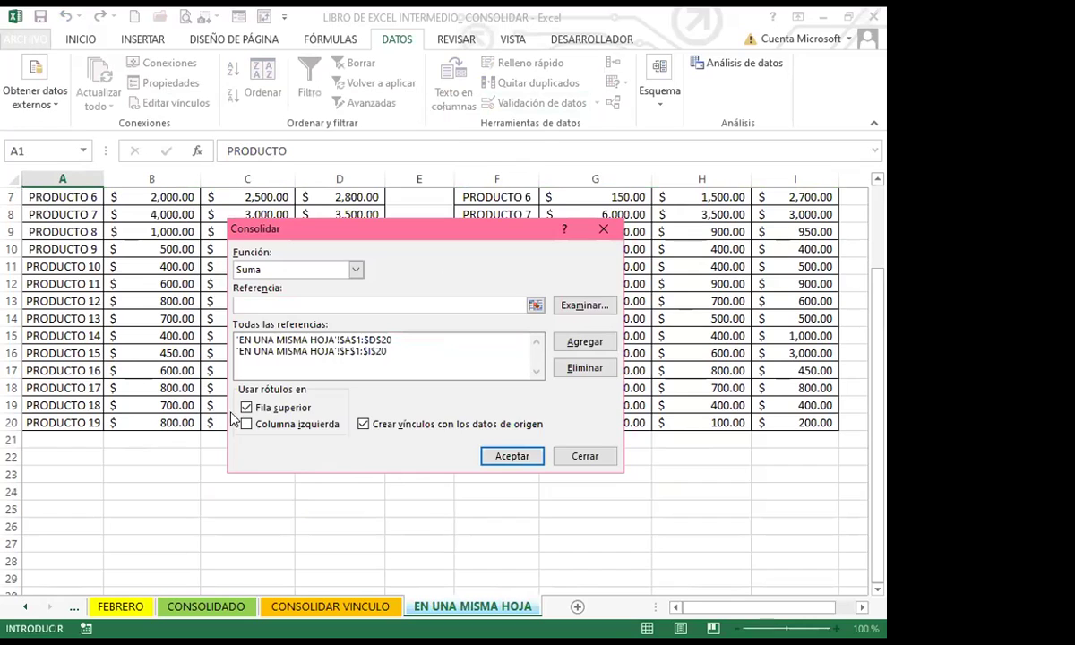
left_click(364, 425)
left_click(249, 427)
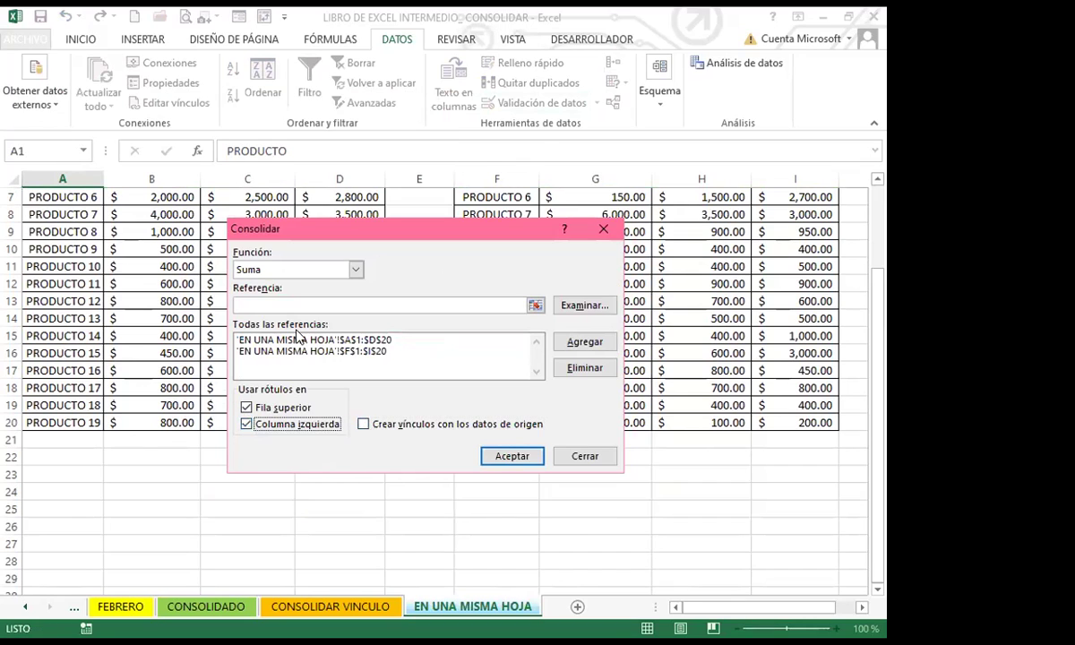
left_click(508, 457)
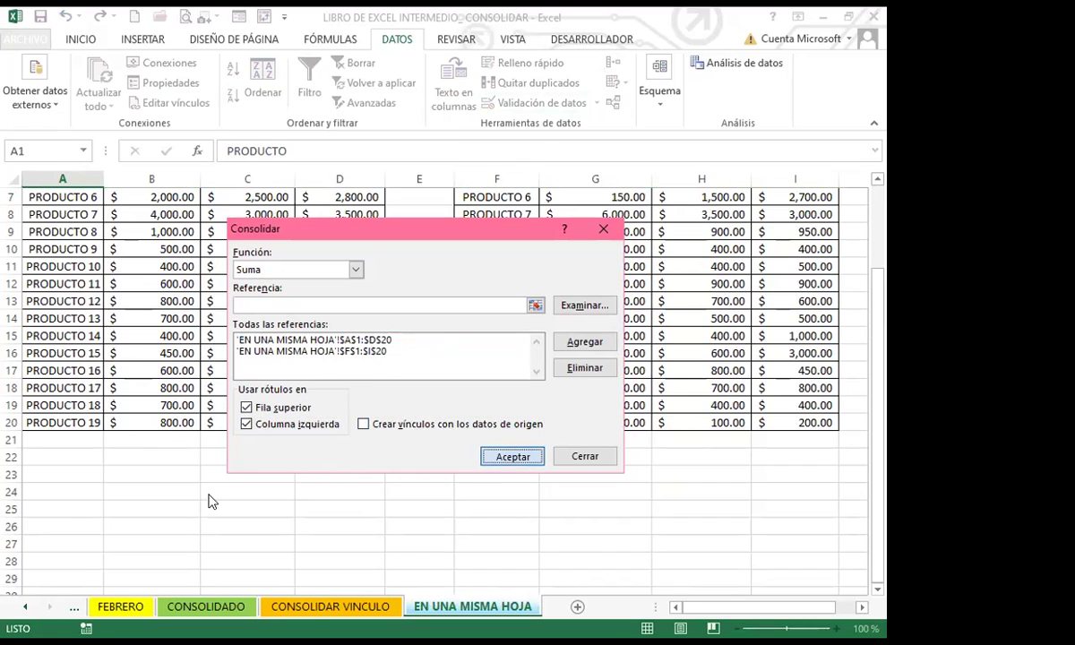
left_click(597, 306)
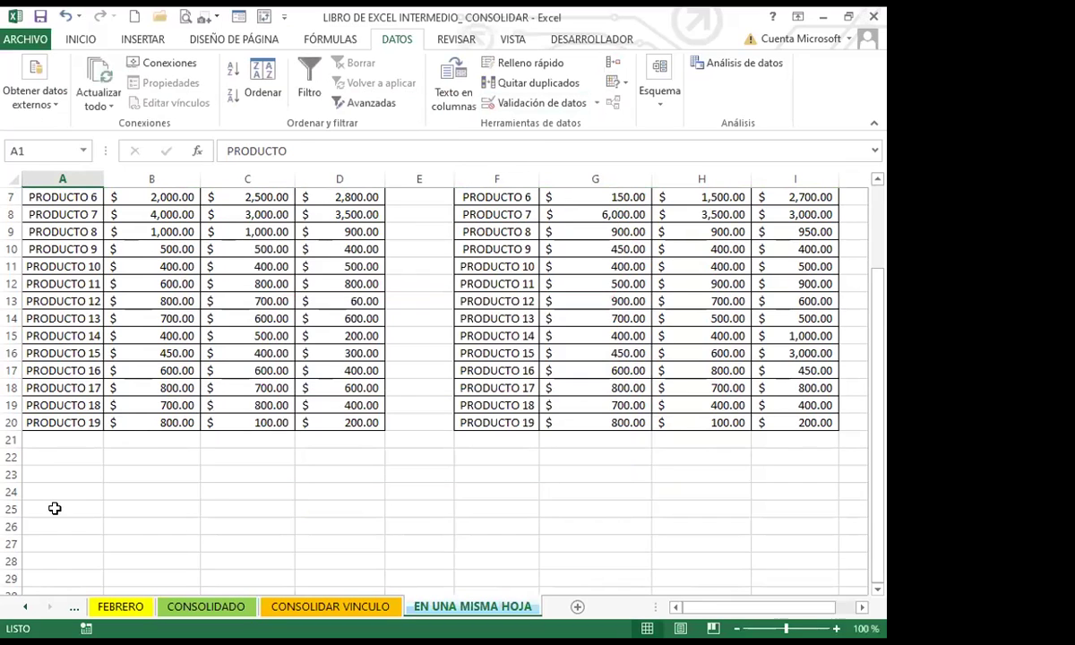
Consolidate both tables by Suma into cell A24, using top-row and left-column labels without source links.
left_click(53, 492)
scroll(216, 363, "up", 2)
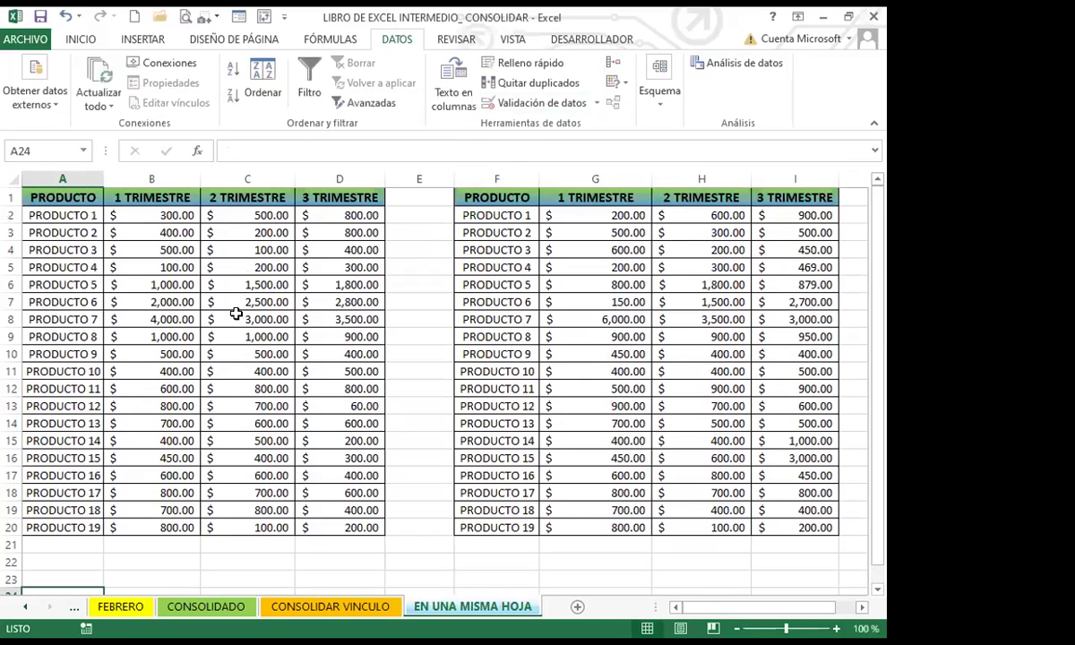
scroll(598, 64, "down", 1)
left_click(607, 64)
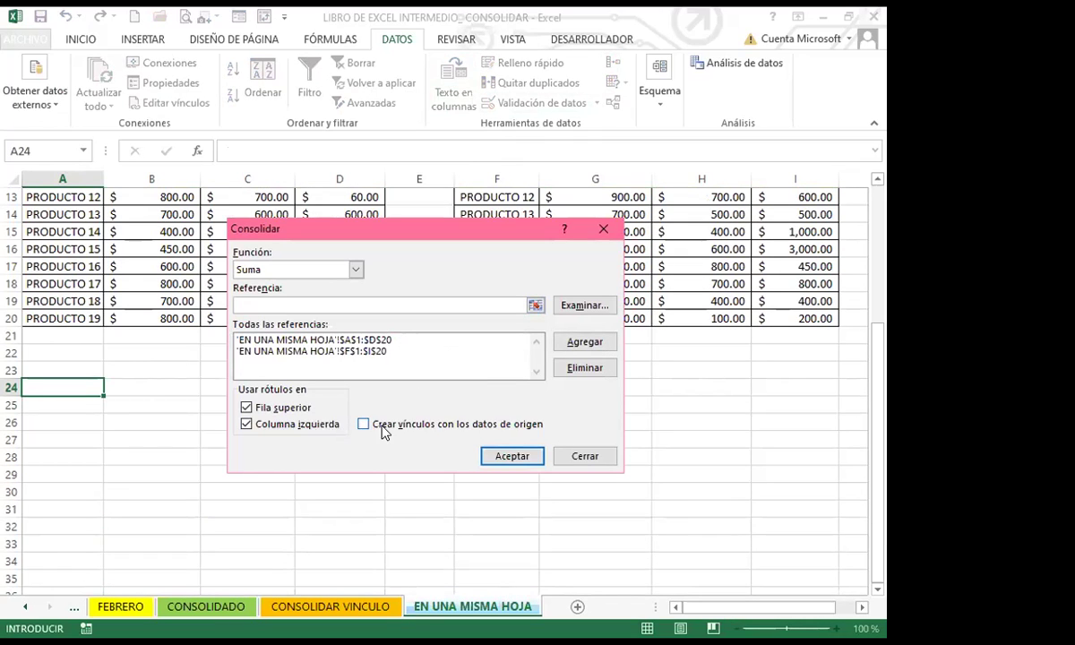
left_click(507, 456)
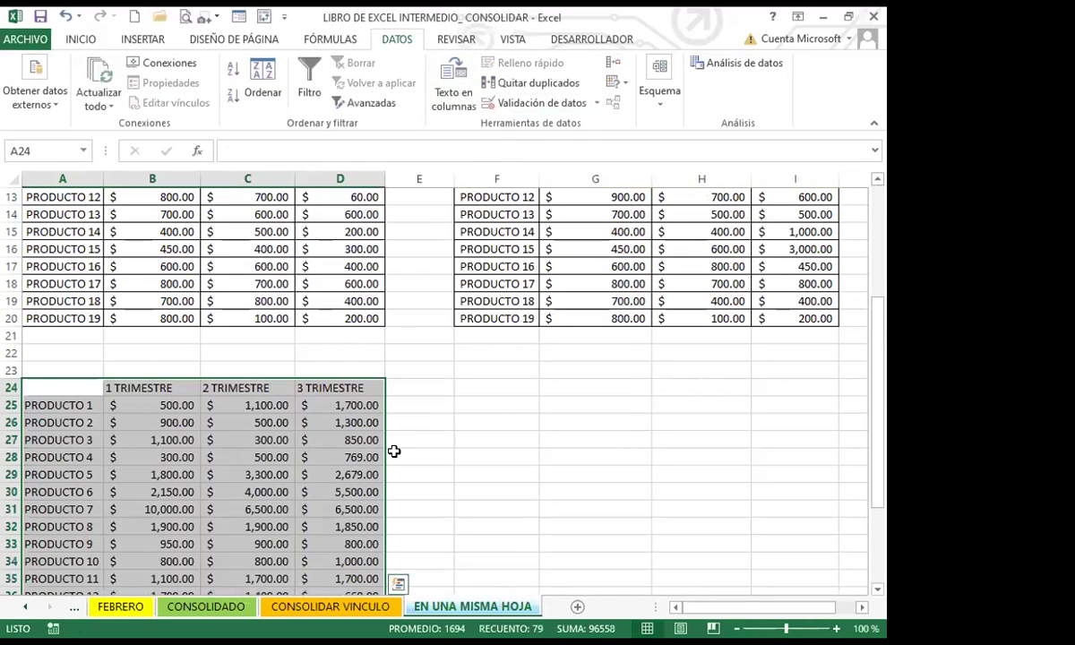
Compare the consolidated PRODUCTO 1 value for 1 TRIMESTRE with the matching values in the two source tables.
scroll(417, 443, "down", 1)
scroll(420, 444, "down", 2)
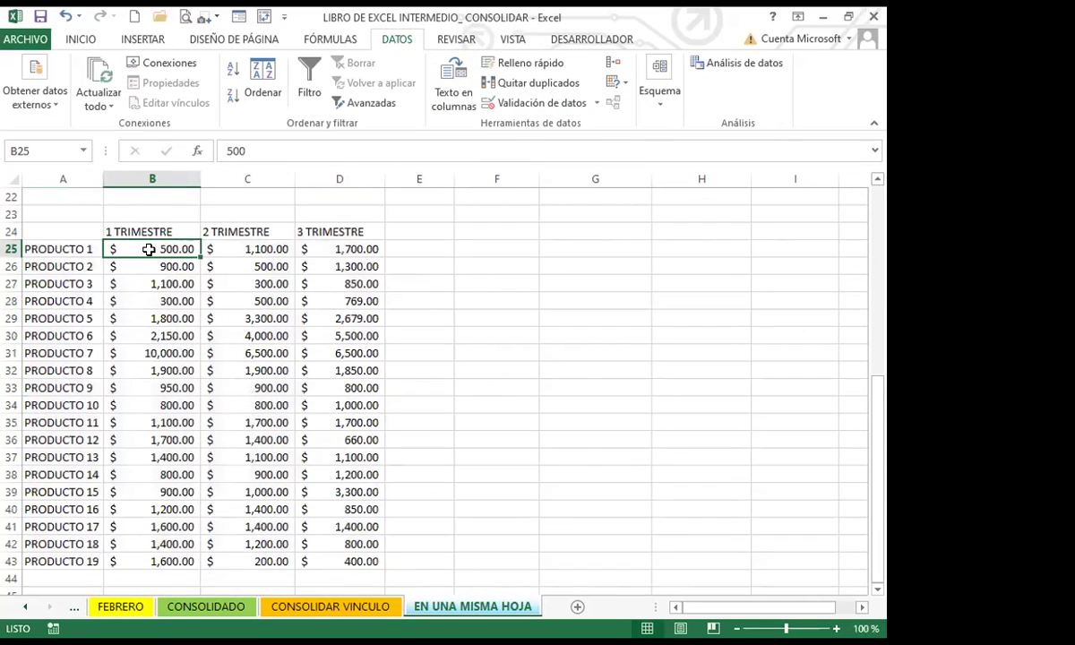
scroll(148, 249, "up", 7)
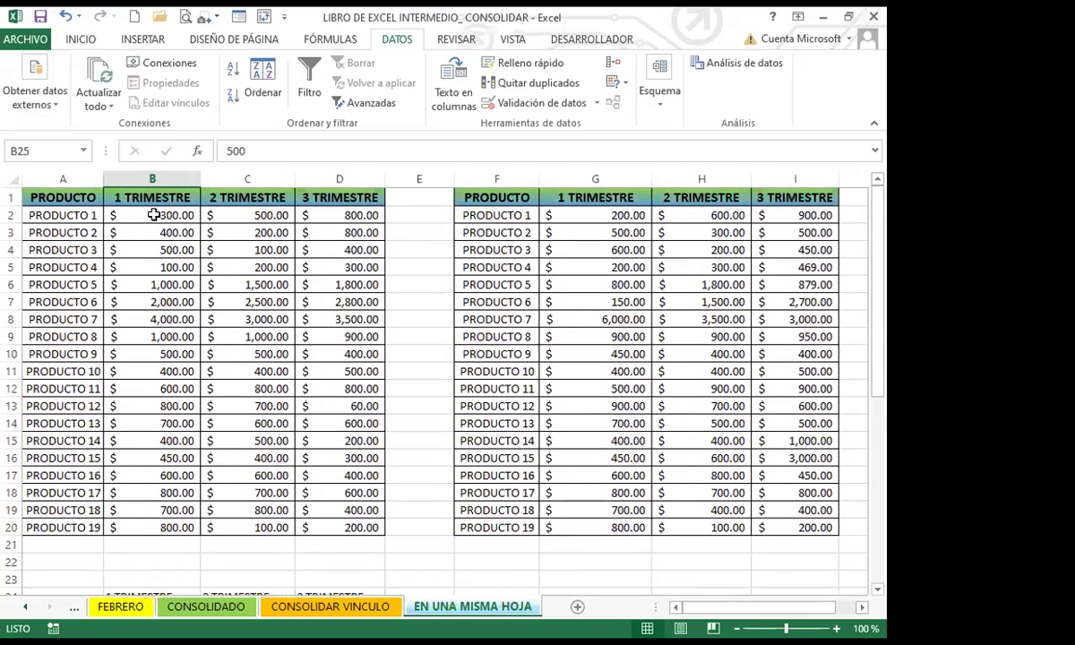
left_click(609, 215)
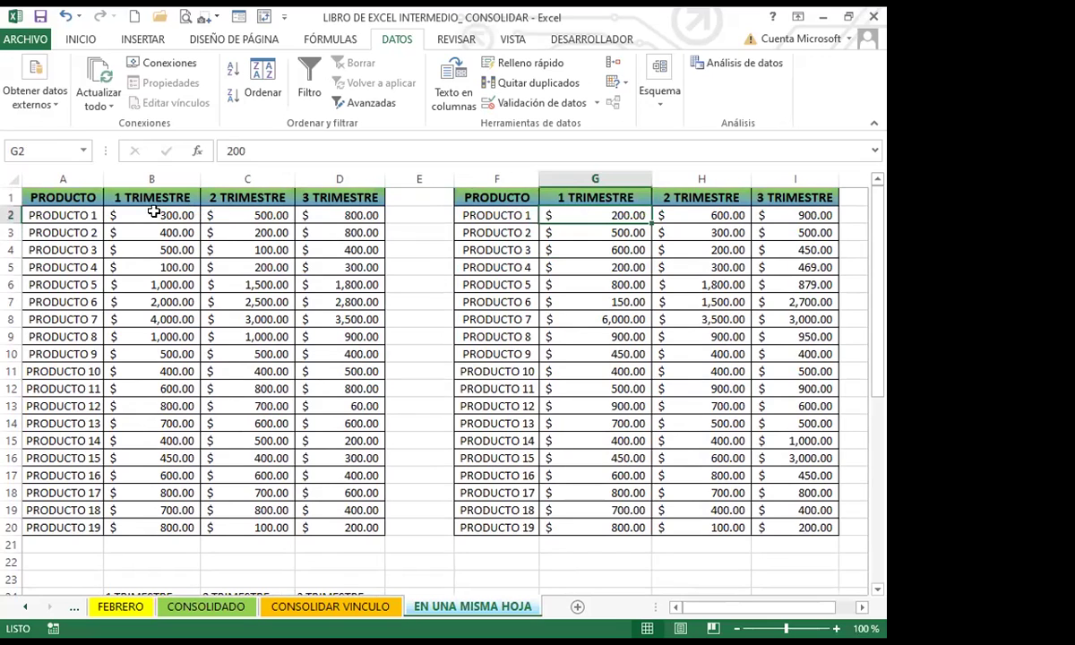
scroll(313, 479, "down", 3)
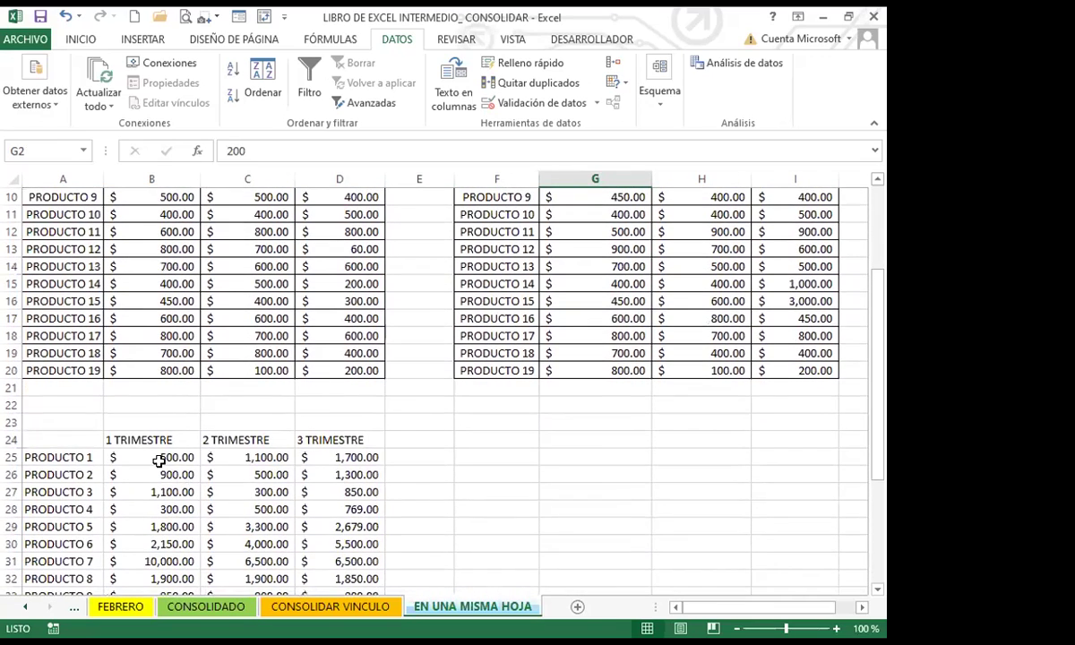
Compare the consolidated PRODUCTO 1 value for 2 TRIMESTRE with the matching values in the two source tables.
left_click(158, 461)
scroll(158, 459, "up", 3)
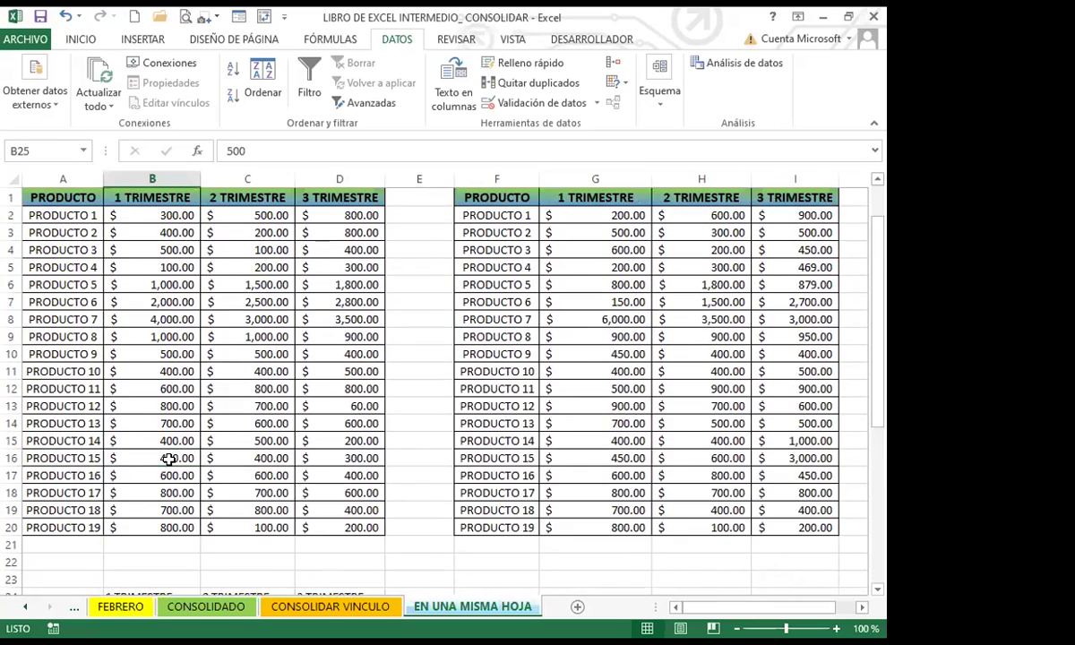
left_click(250, 215)
left_click(683, 215)
scroll(280, 417, "down", 3)
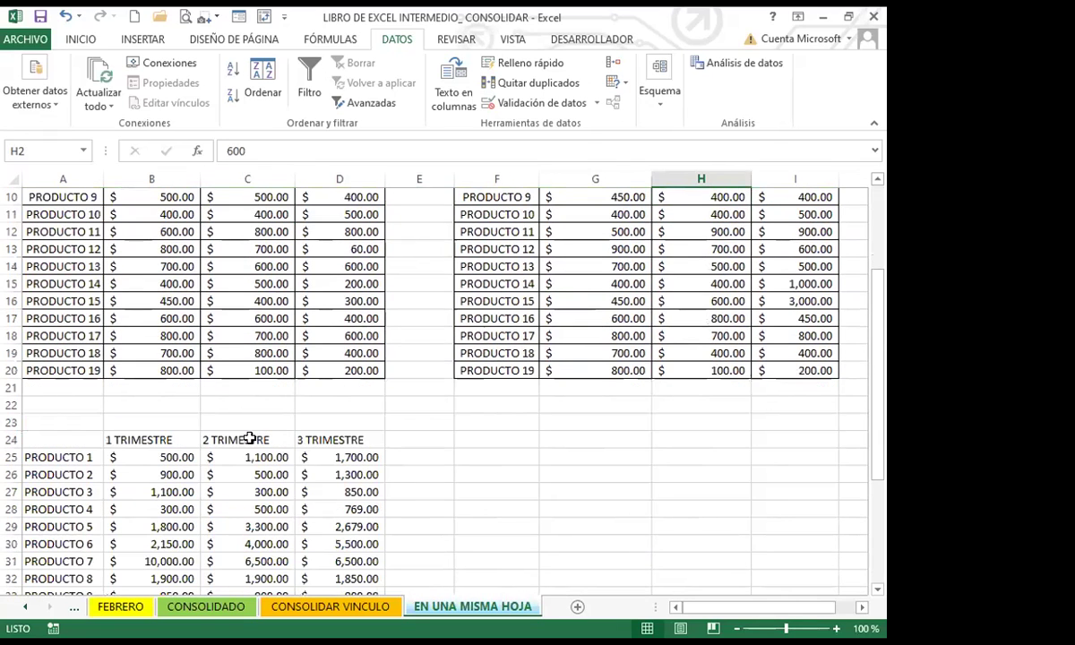
left_click(240, 457)
Compare the consolidated PRODUCTO 1 value for 3 TRIMESTRE with the matching values in the two source tables.
scroll(354, 413, "up", 3)
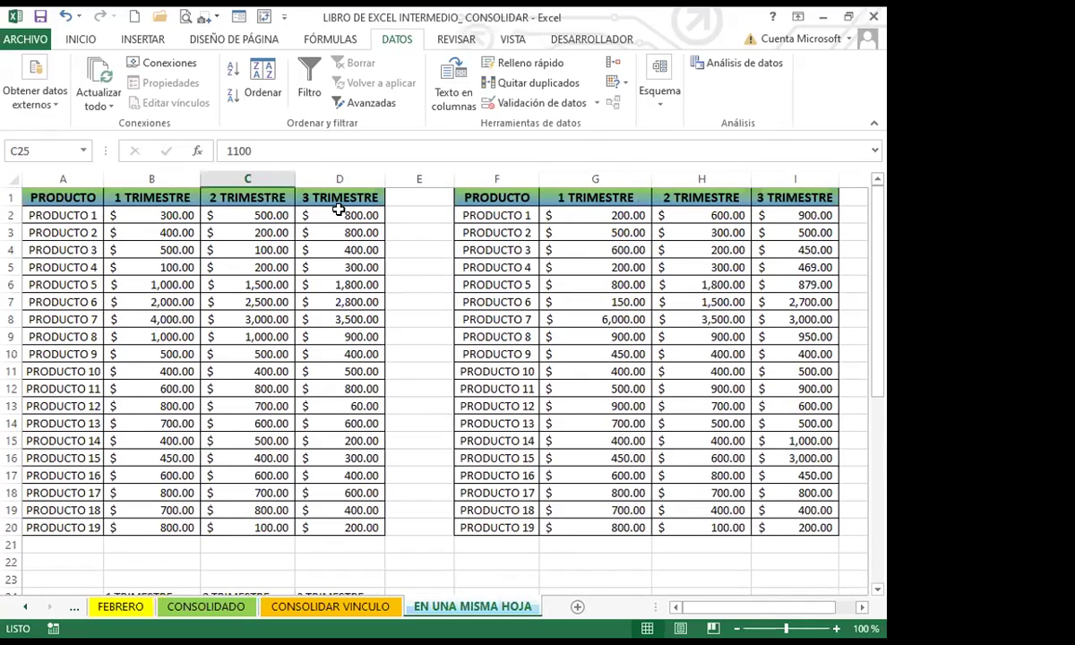
left_click(338, 213)
left_click(779, 215)
scroll(322, 426, "down", 2)
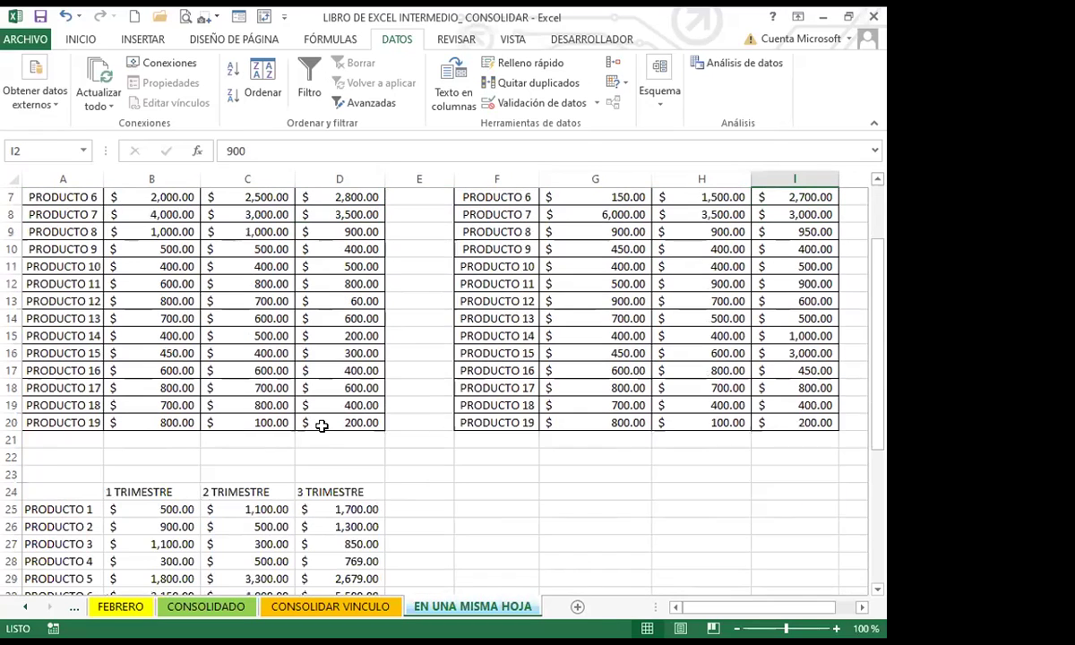
scroll(321, 421, "down", 3)
left_click(333, 352)
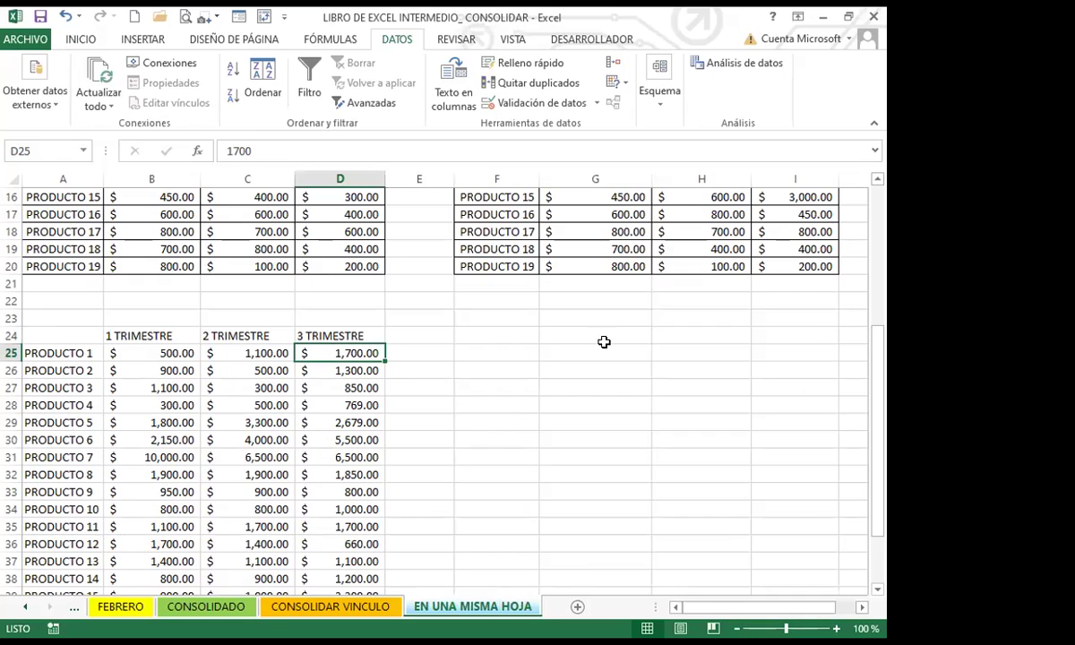
Review the consolidated table that starts at A24 against the two source tables on the same sheet.
left_click(471, 420)
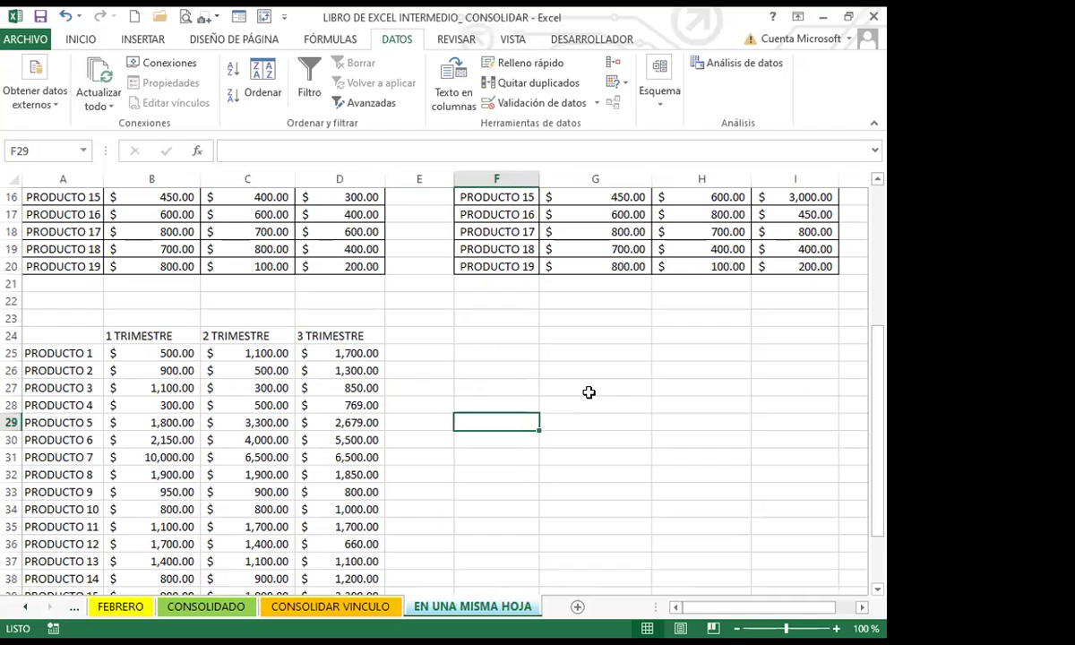
left_click(434, 388)
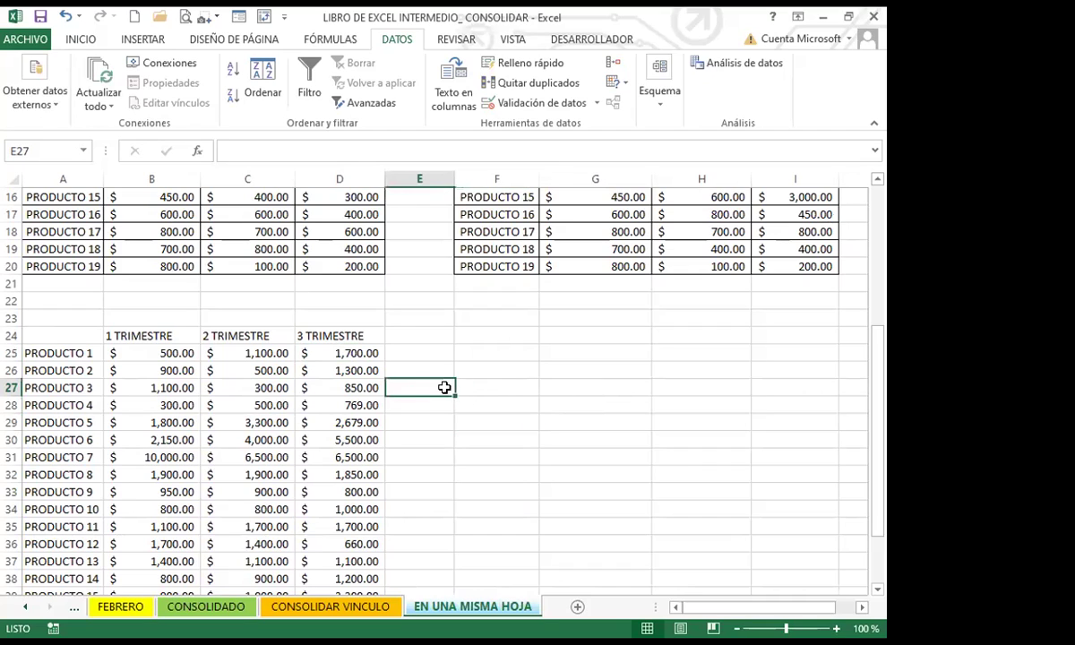
left_click(326, 352)
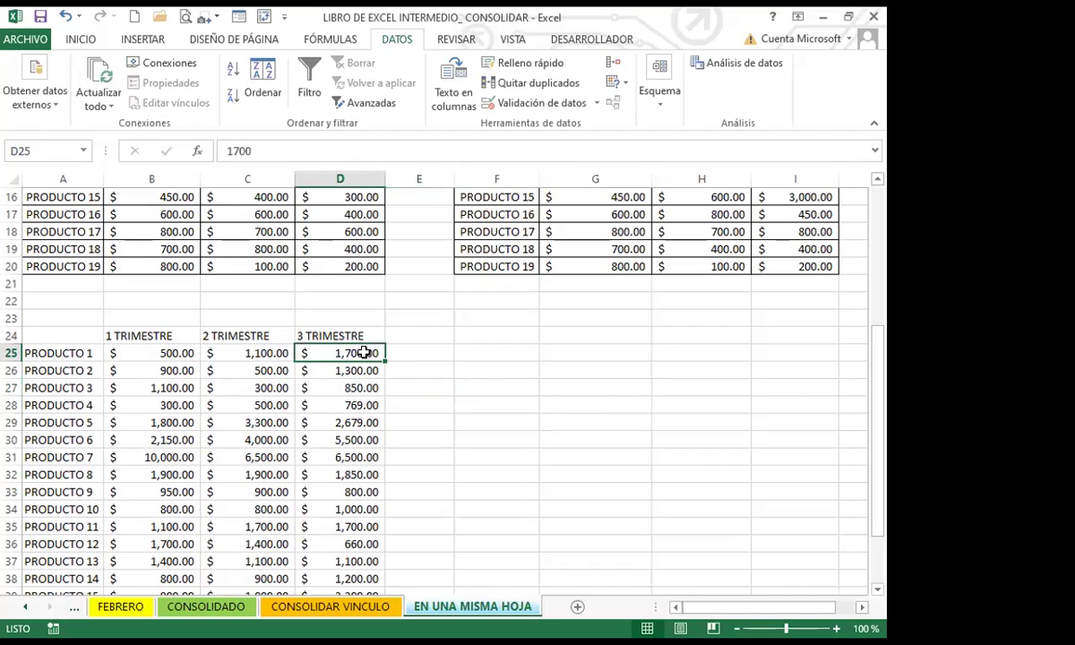
left_click(343, 370)
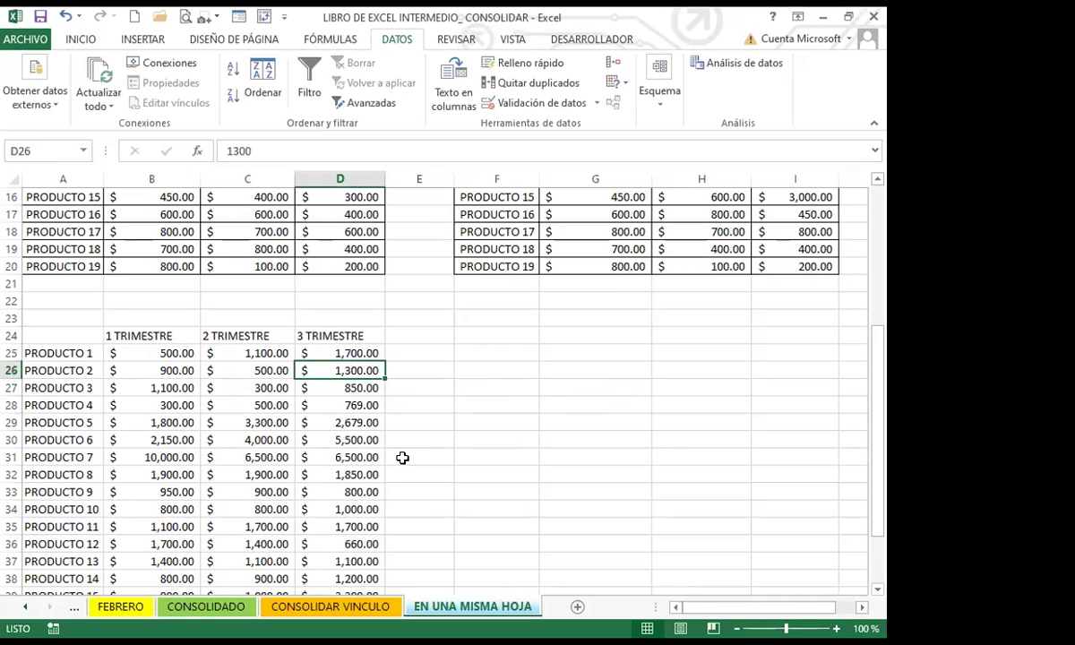
scroll(473, 475, "down", 2)
scroll(472, 474, "up", 7)
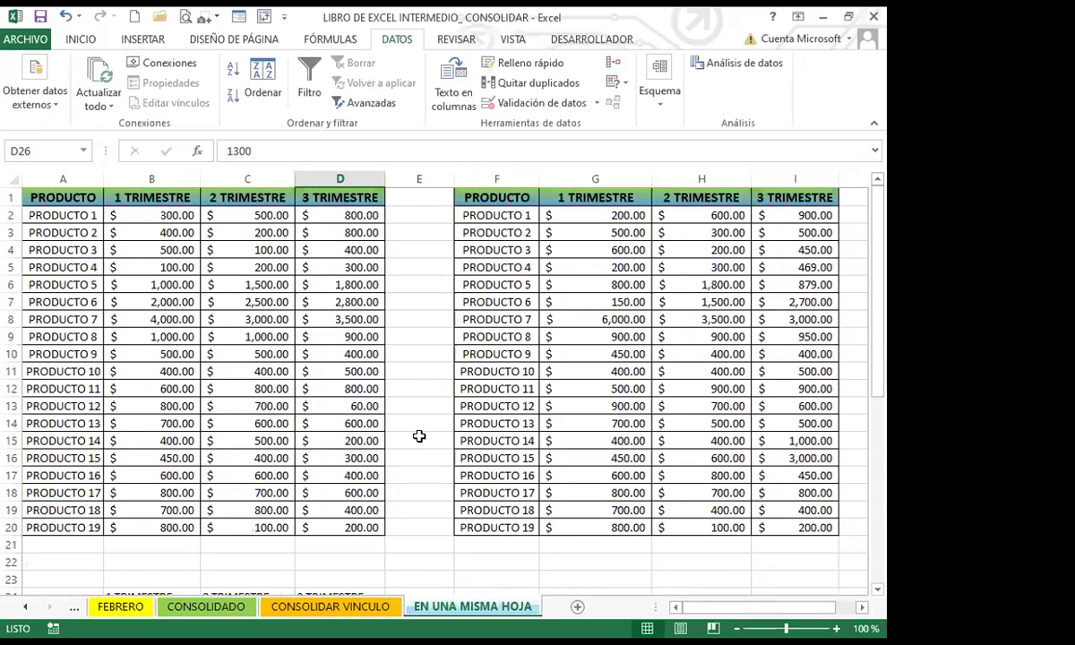
scroll(418, 436, "down", 4)
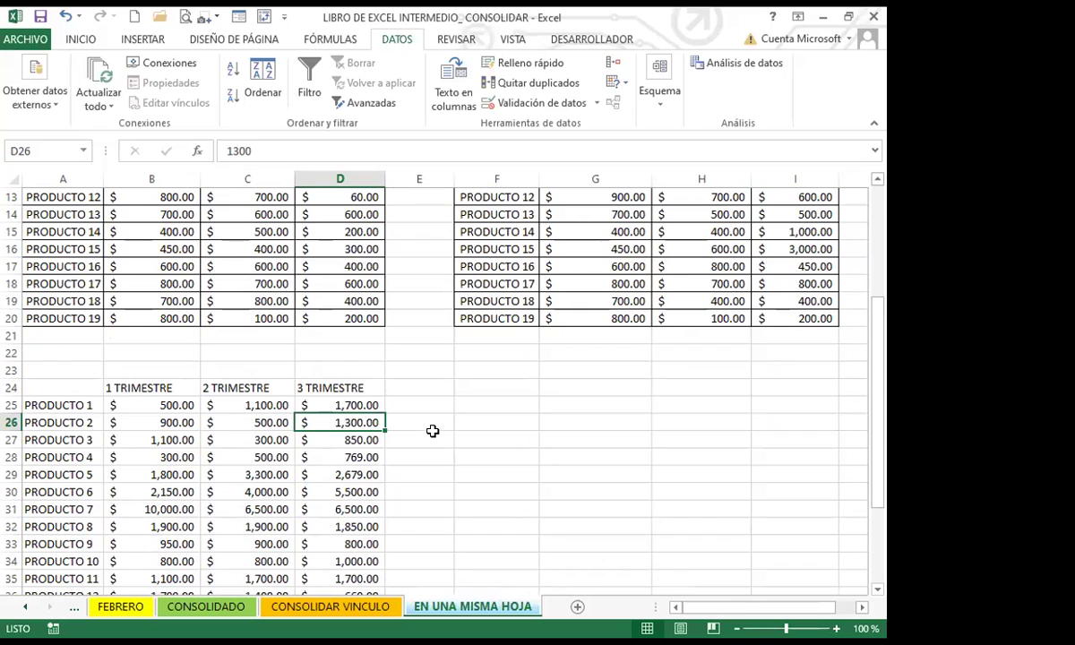
scroll(432, 431, "down", 1)
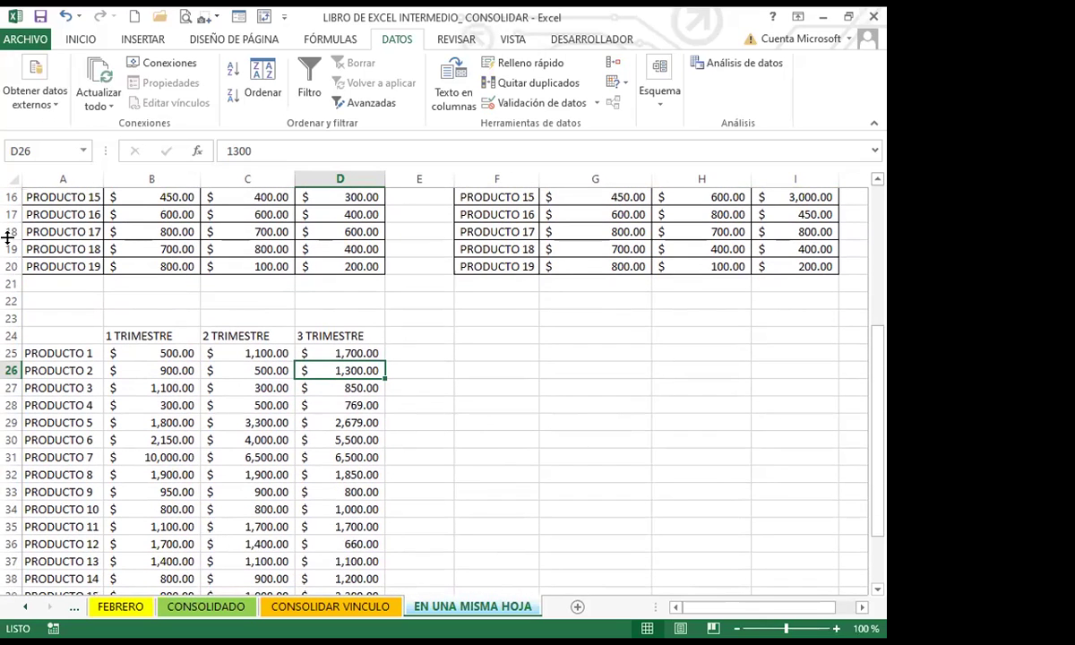
left_click(64, 336)
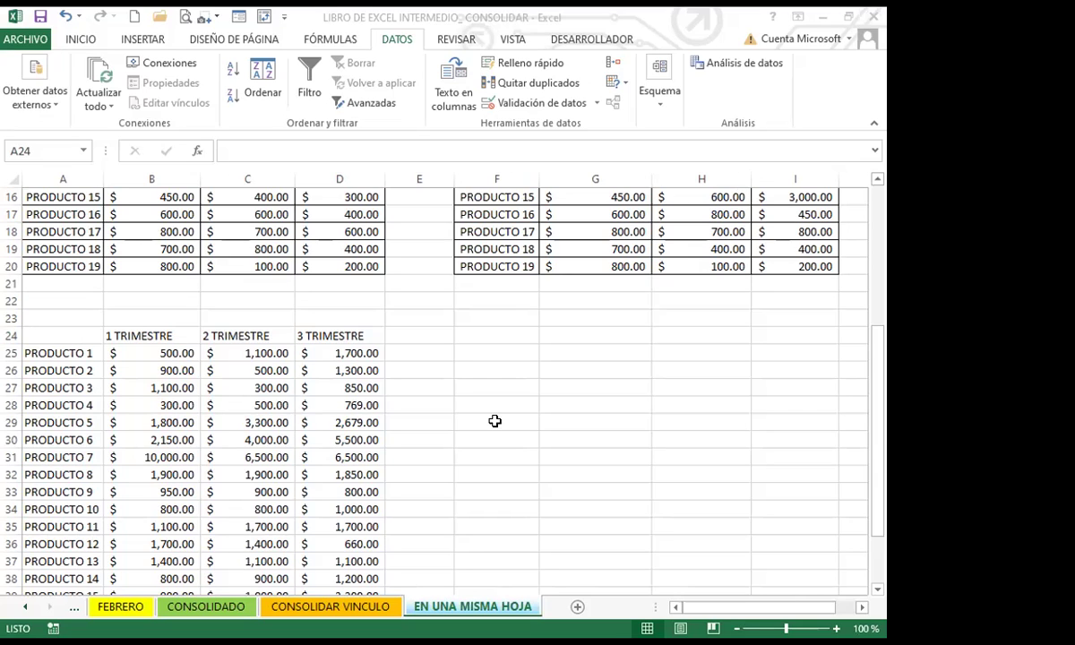
left_click(772, 15)
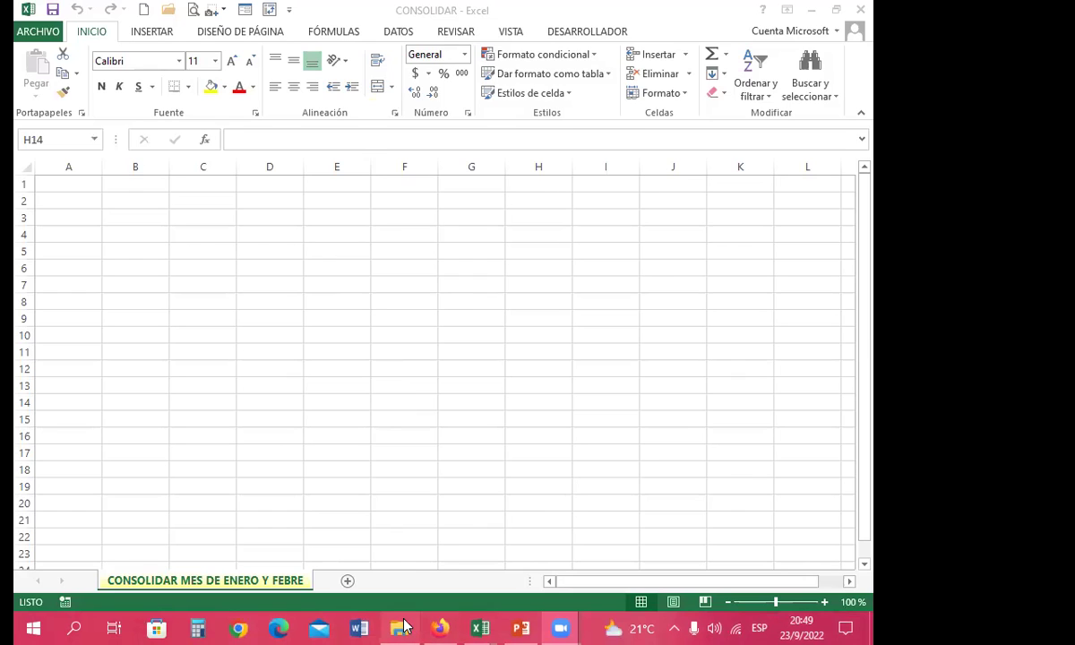
Switch to the ENERO workbook and place a copy of its ENERO sheet in CONSOLIDAR.xlsx, before CONSOLIDAR MES DE ENERO Y FEBRE.
mouse_move(481, 626)
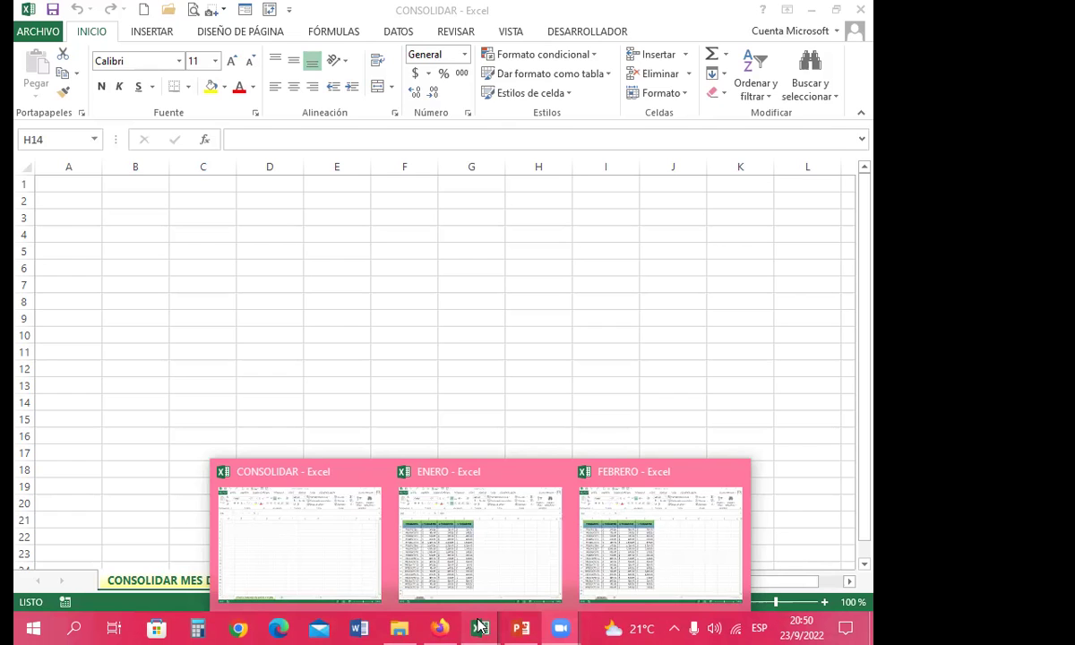
left_click(480, 516)
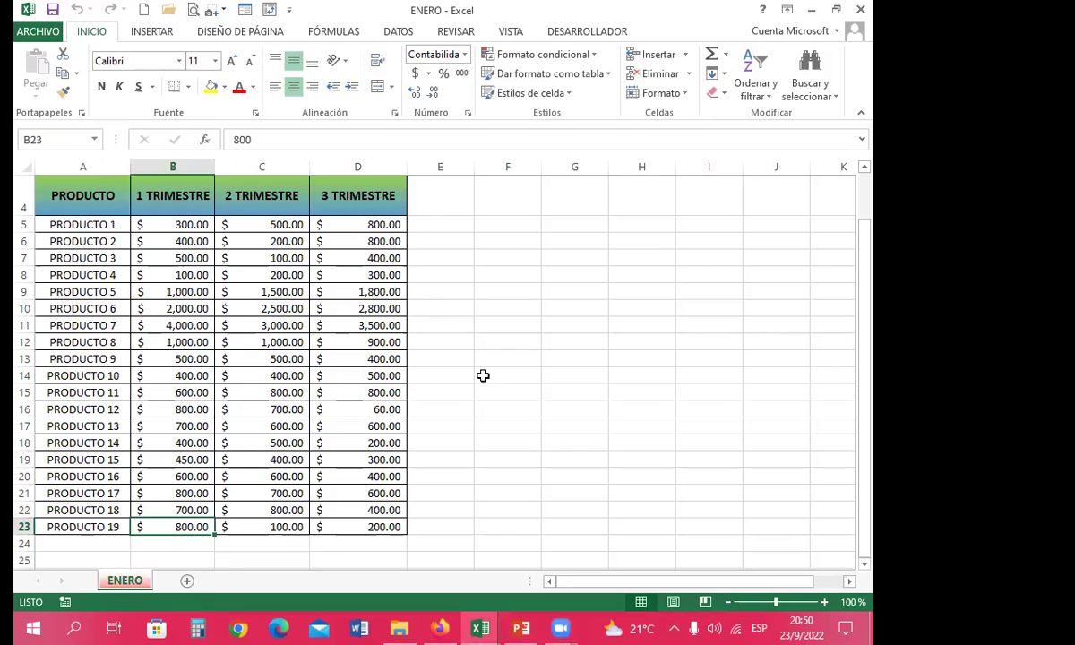
left_click(24, 166)
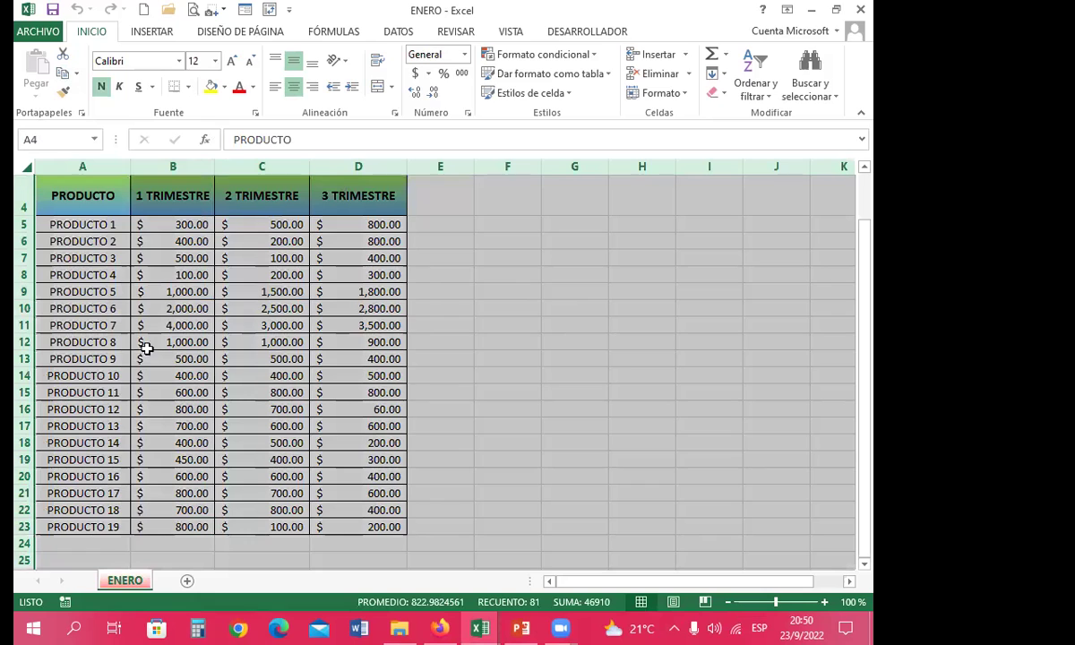
left_click(487, 376)
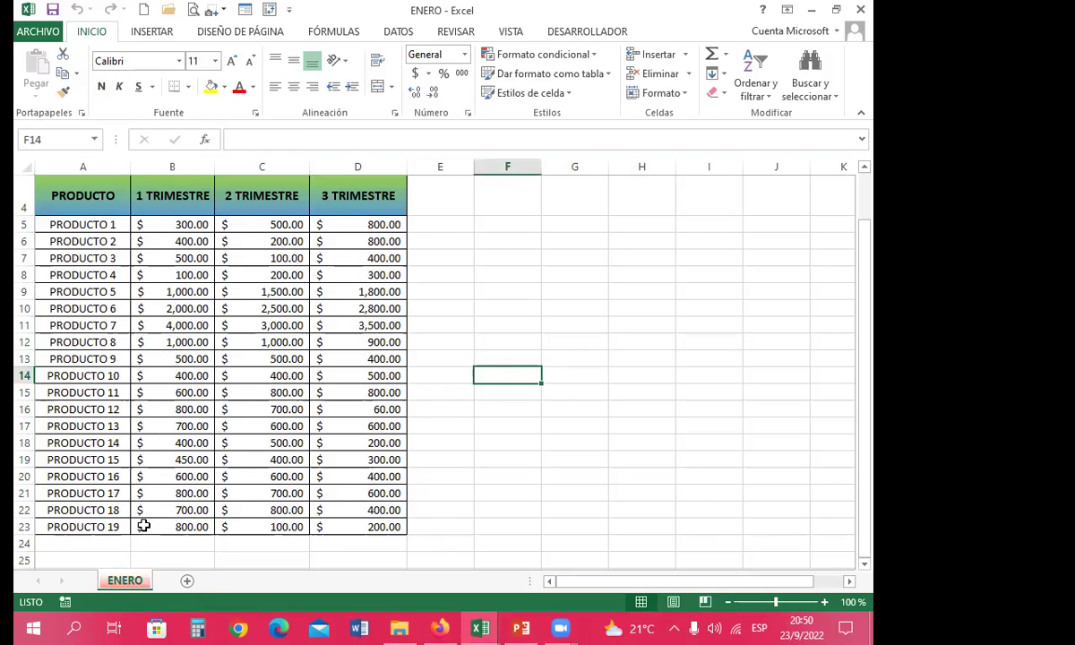
right_click(129, 578)
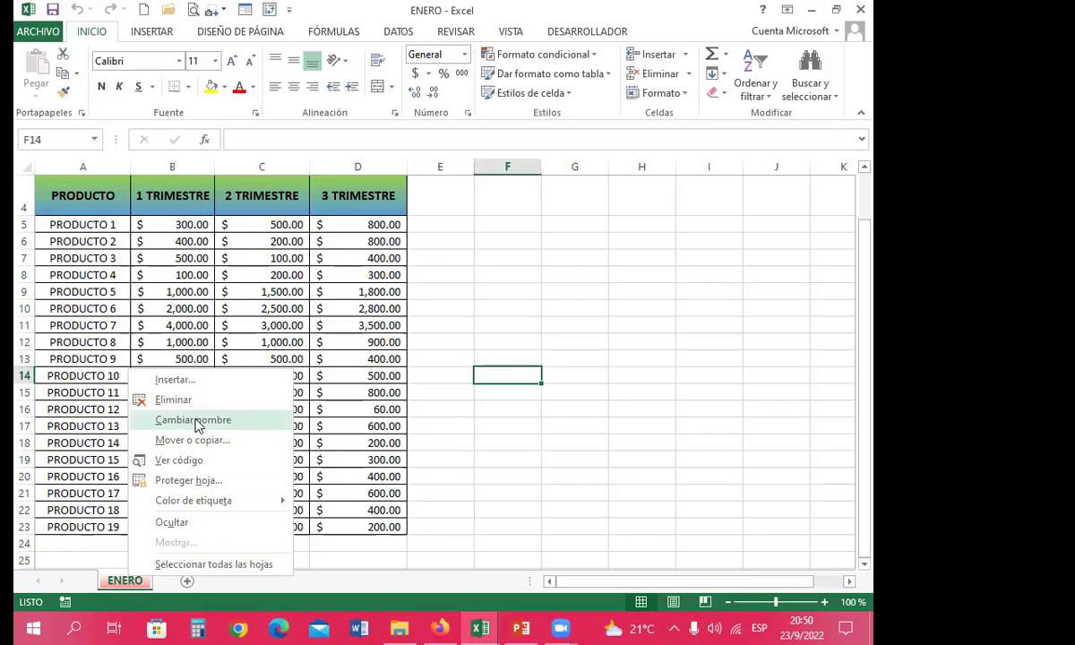
left_click(191, 439)
left_click(152, 377)
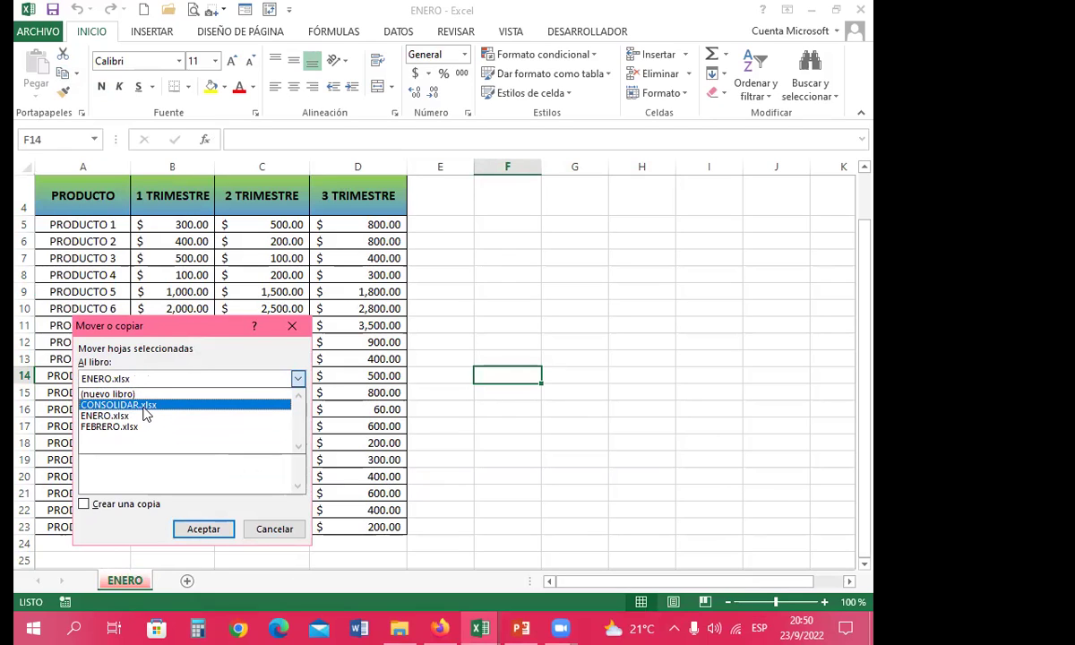
left_click(143, 404)
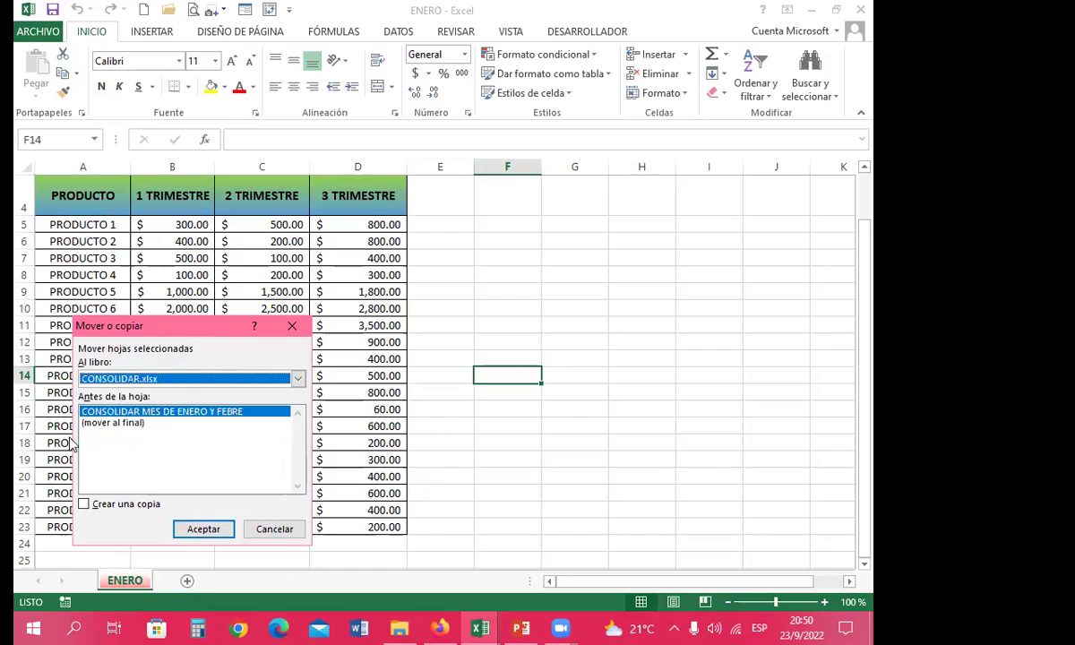
left_click(103, 424)
left_click(84, 504)
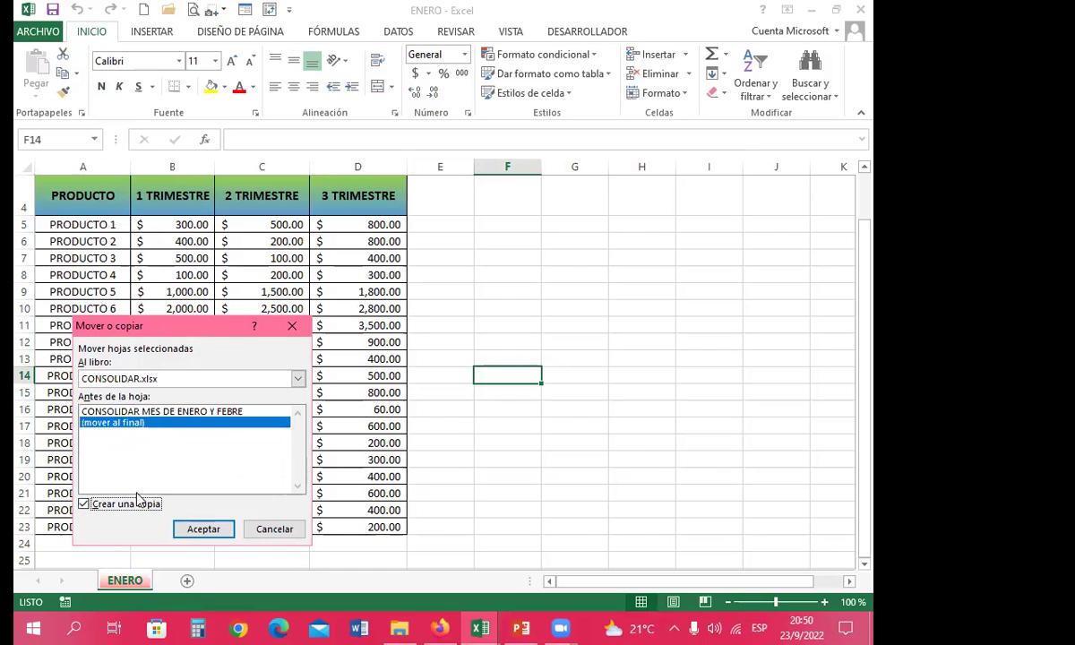
left_click(205, 529)
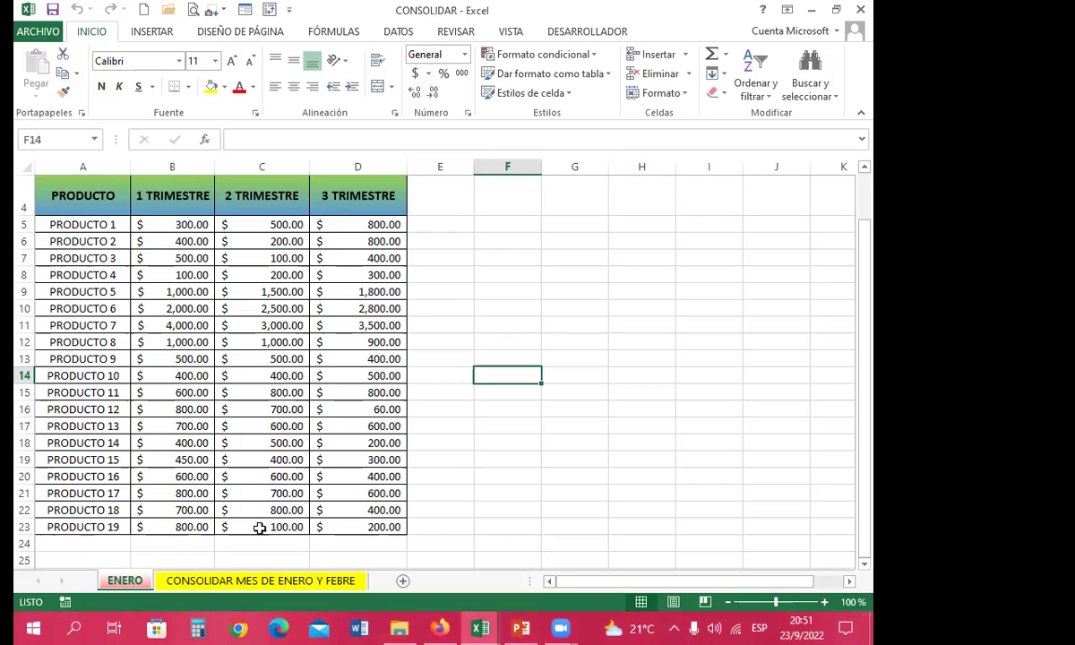
Delete the copied ENERO sheet from the CONSOLIDAR workbook.
left_click(62, 294)
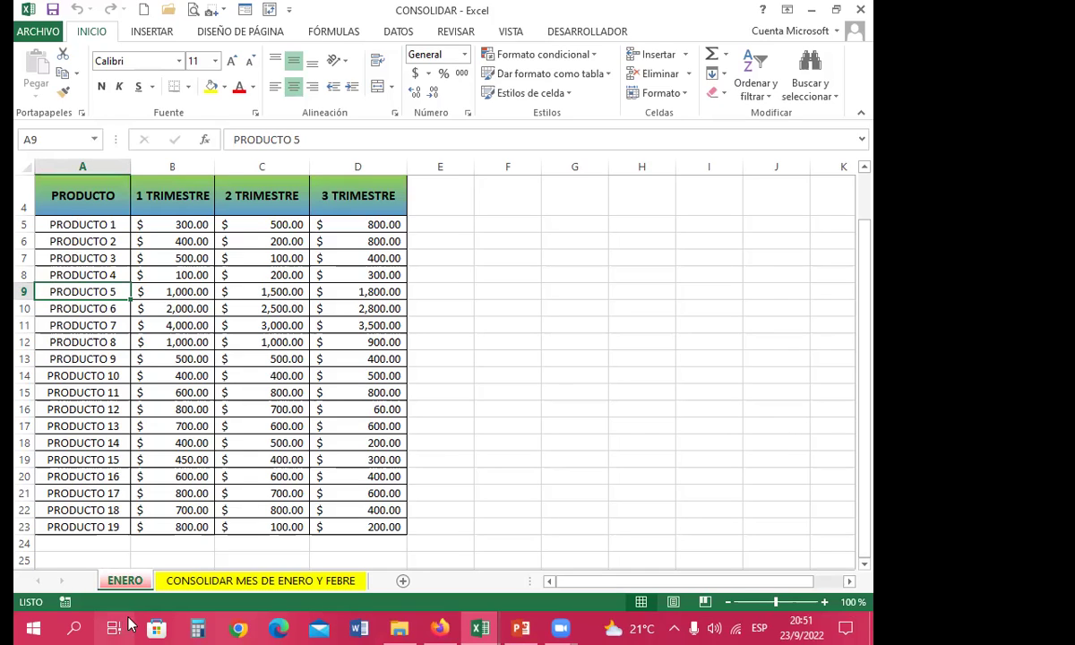
right_click(111, 578)
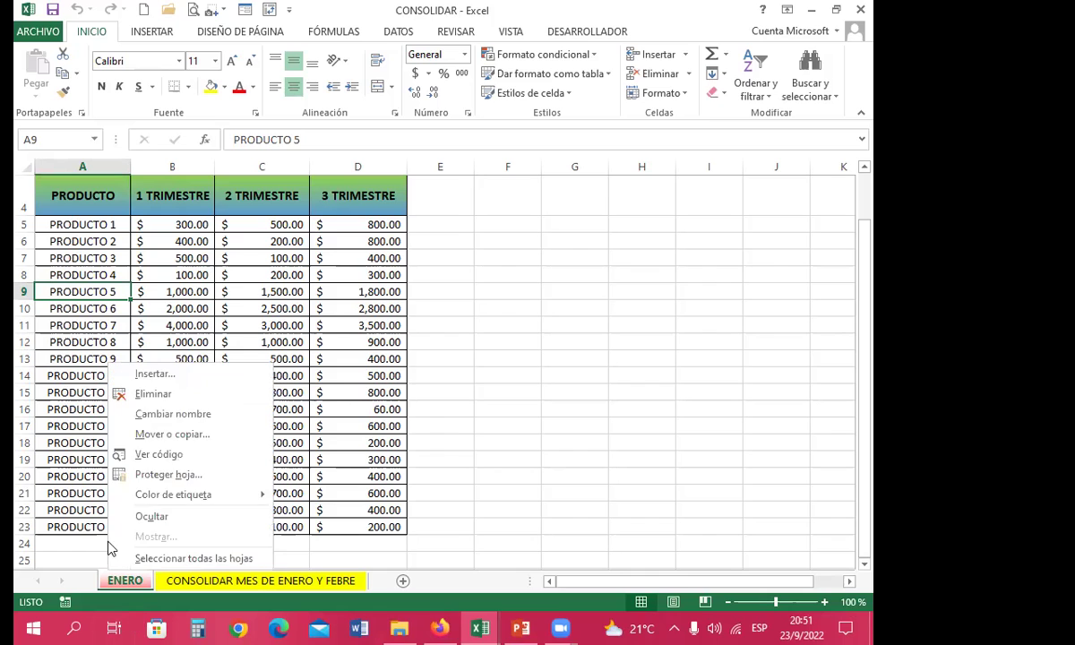
left_click(148, 394)
left_click(403, 356)
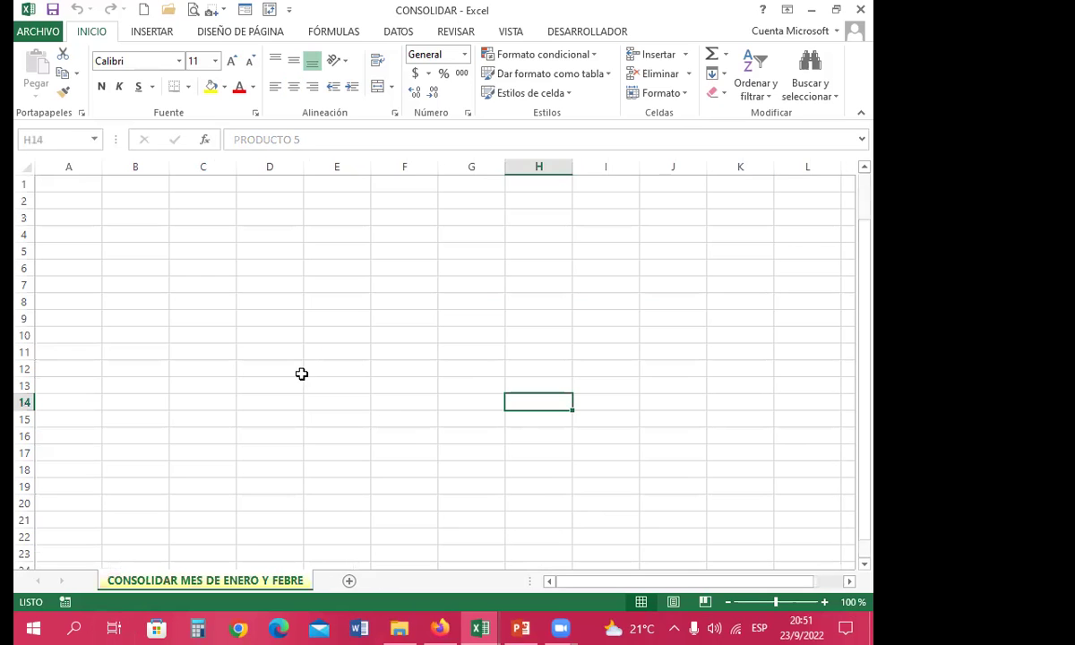
left_click(296, 367)
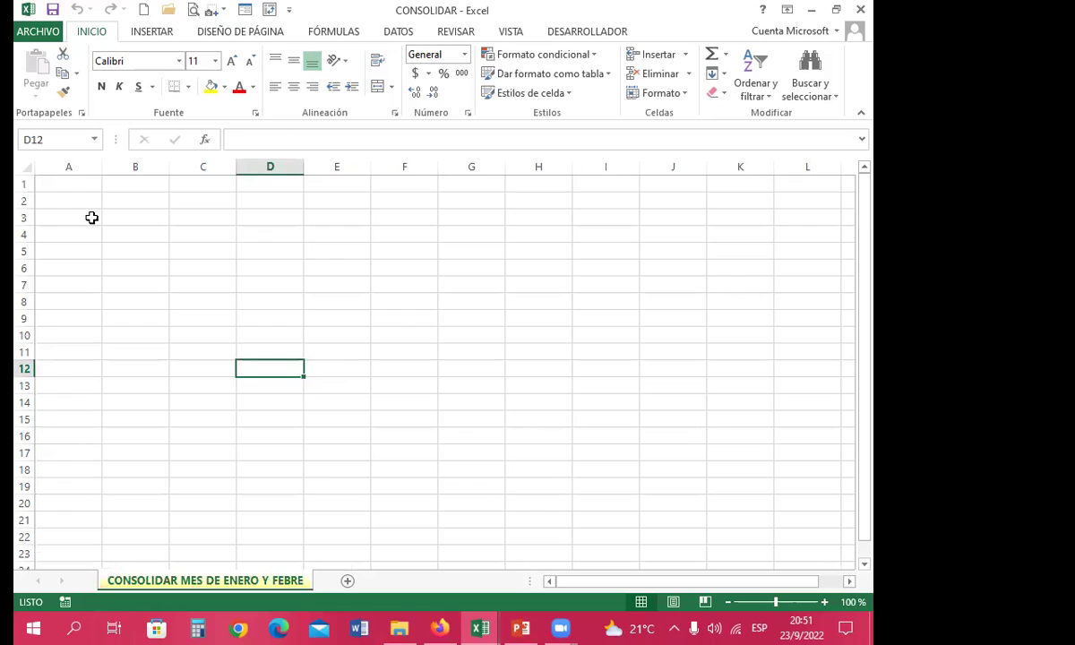
Start a consolidation at cell A1 of CONSOLIDAR MES DE ENERO Y FEBRE and remove both stored source references.
left_click(71, 184)
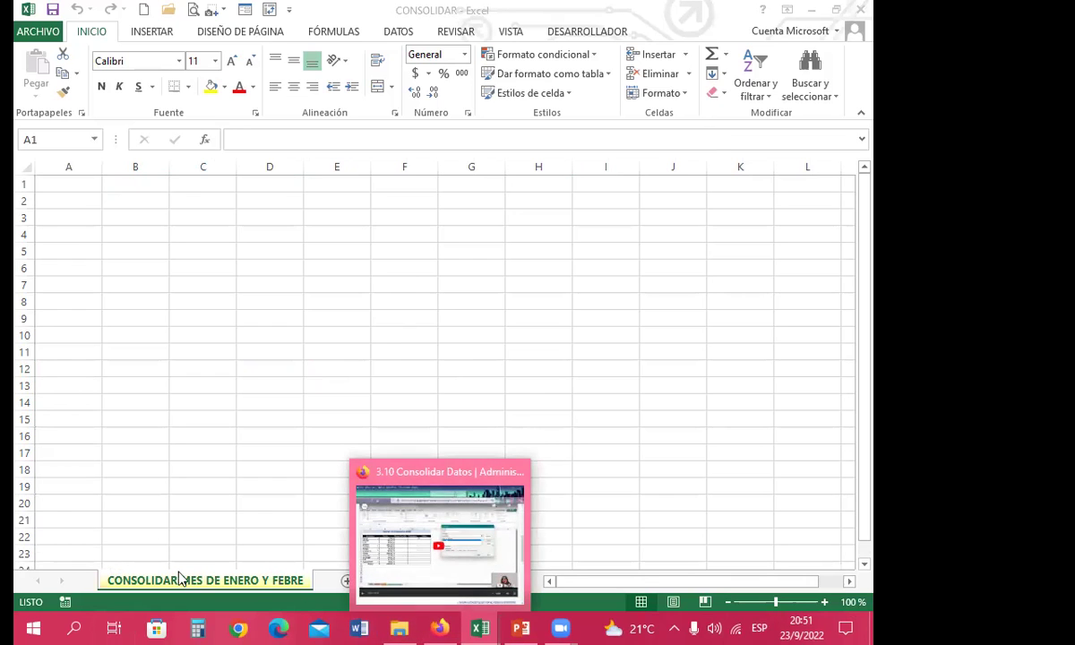
left_click(54, 183)
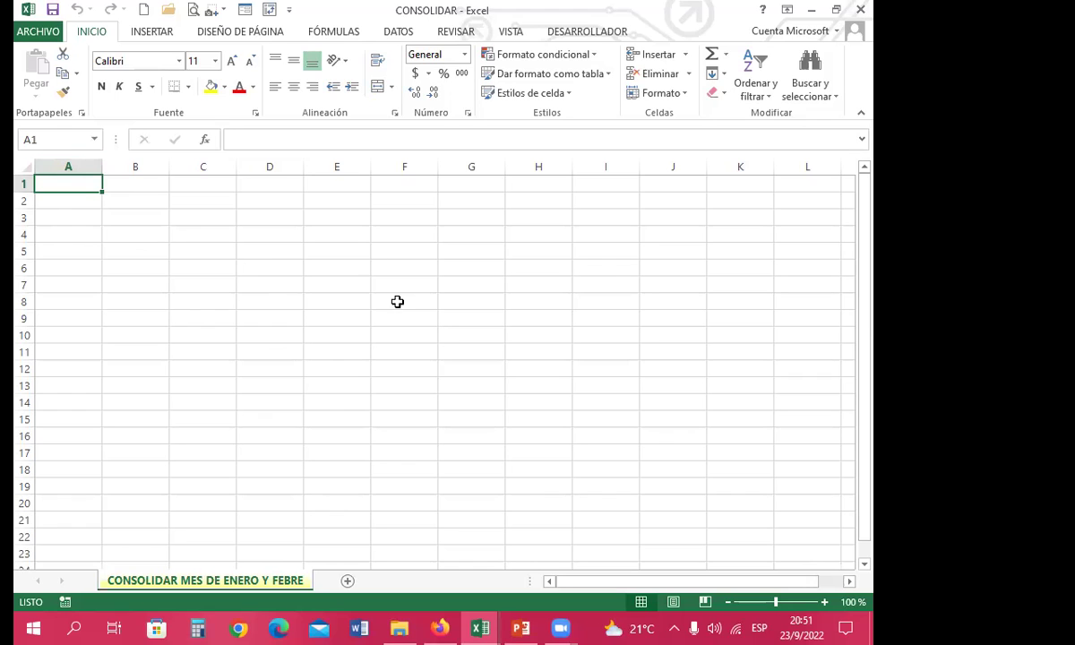
left_click(399, 34)
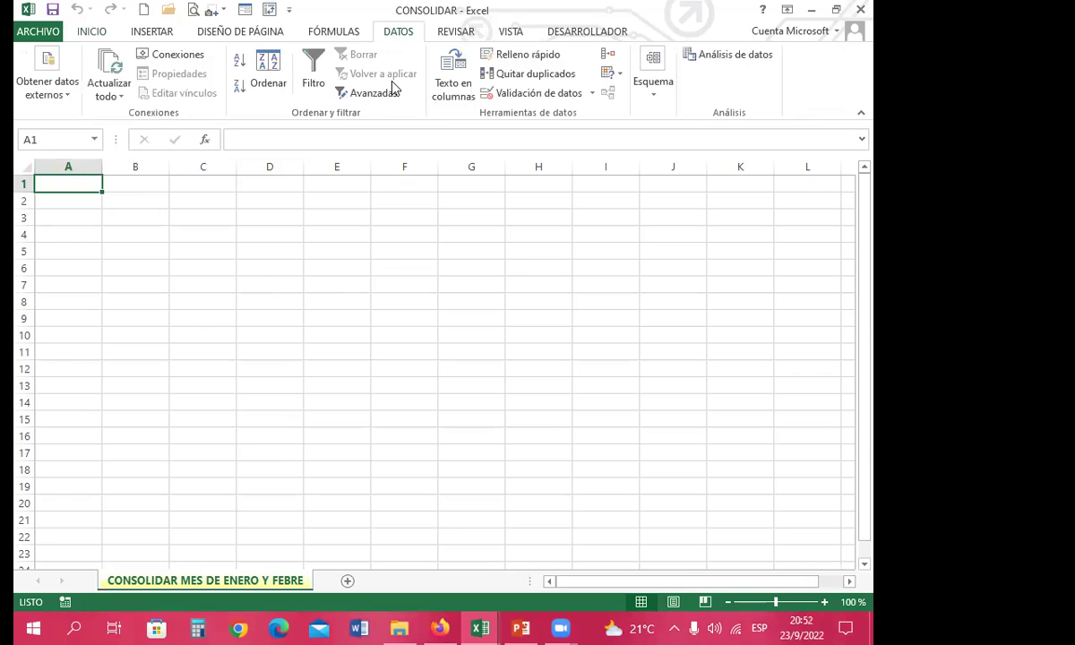
left_click(608, 59)
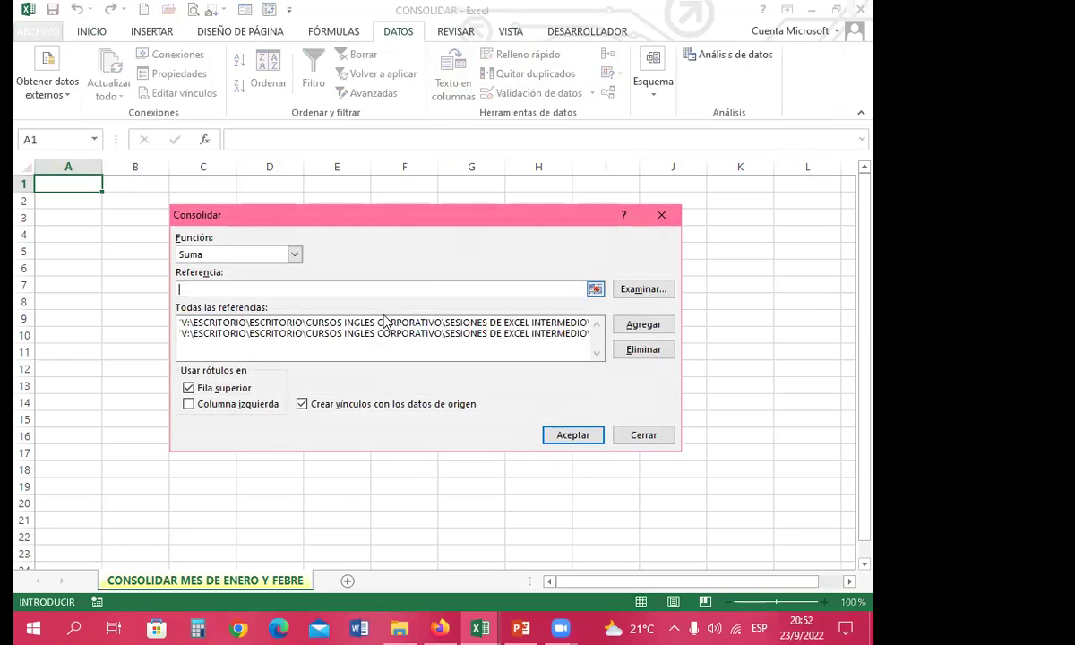
left_click(377, 321)
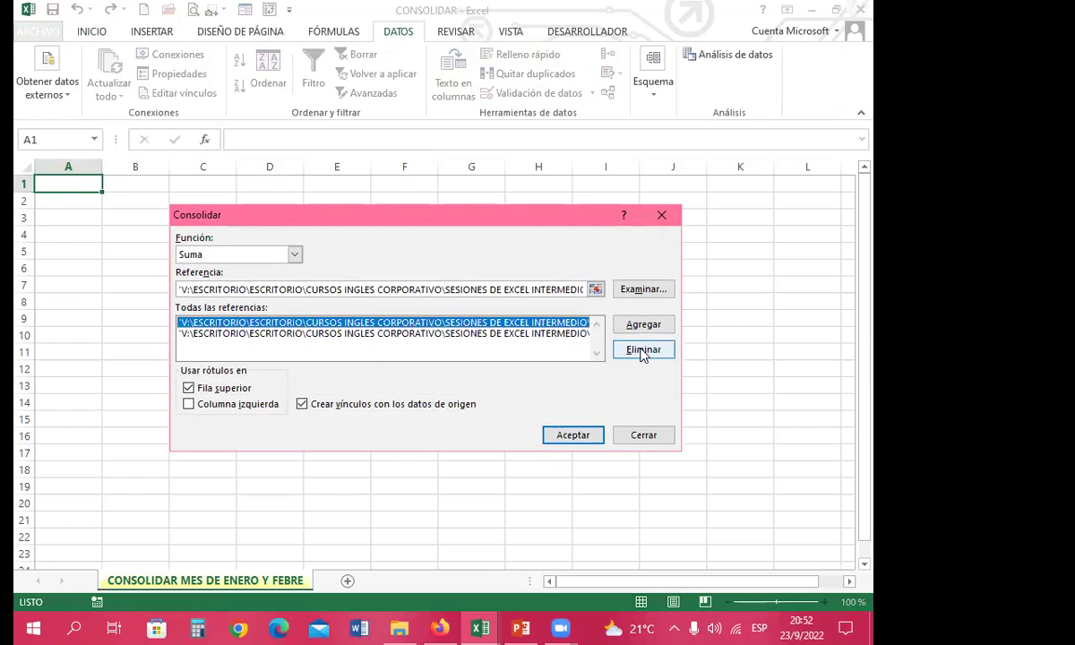
left_click(643, 350)
left_click(430, 321)
left_click(638, 349)
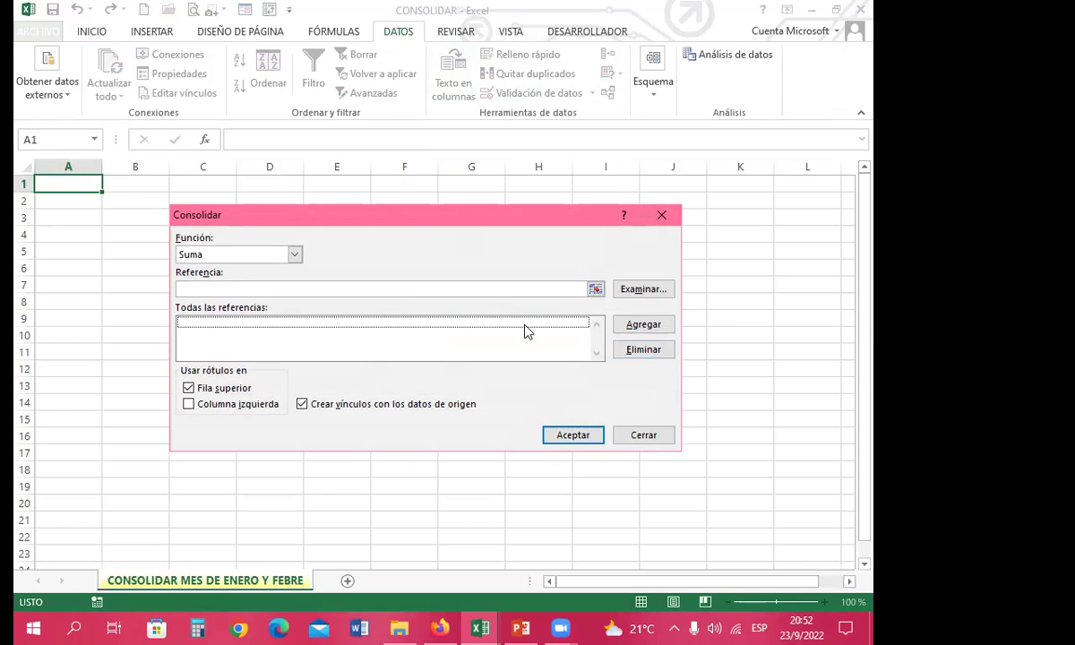
Move the Consolidate dialog clear of the first columns and enable labels from the left column.
left_click_drag(445, 221, 601, 190)
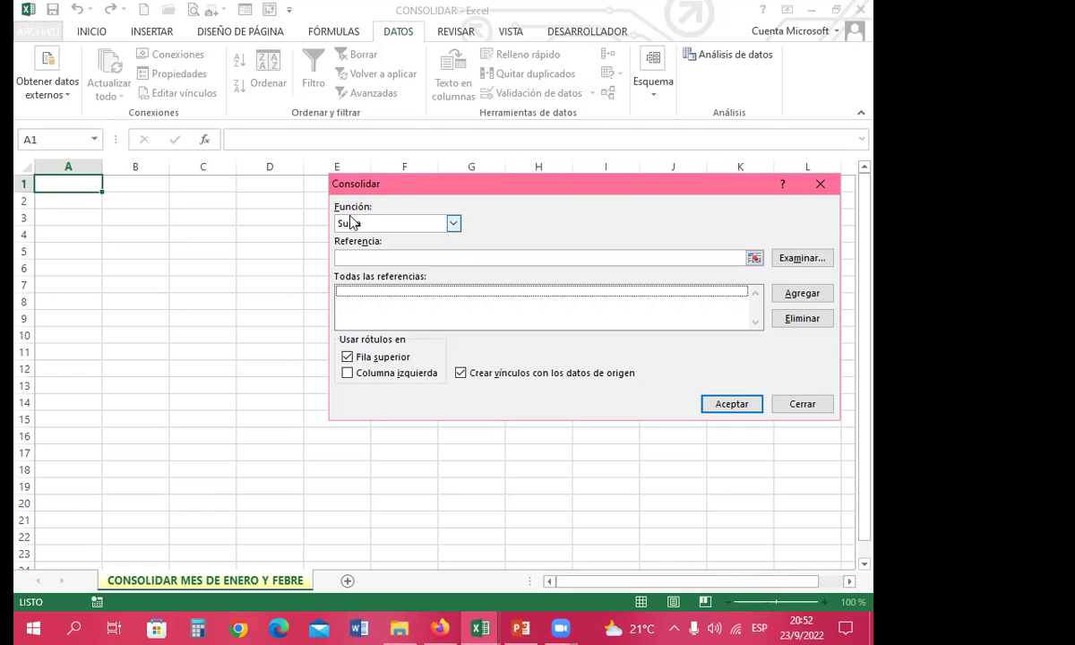
left_click(348, 257)
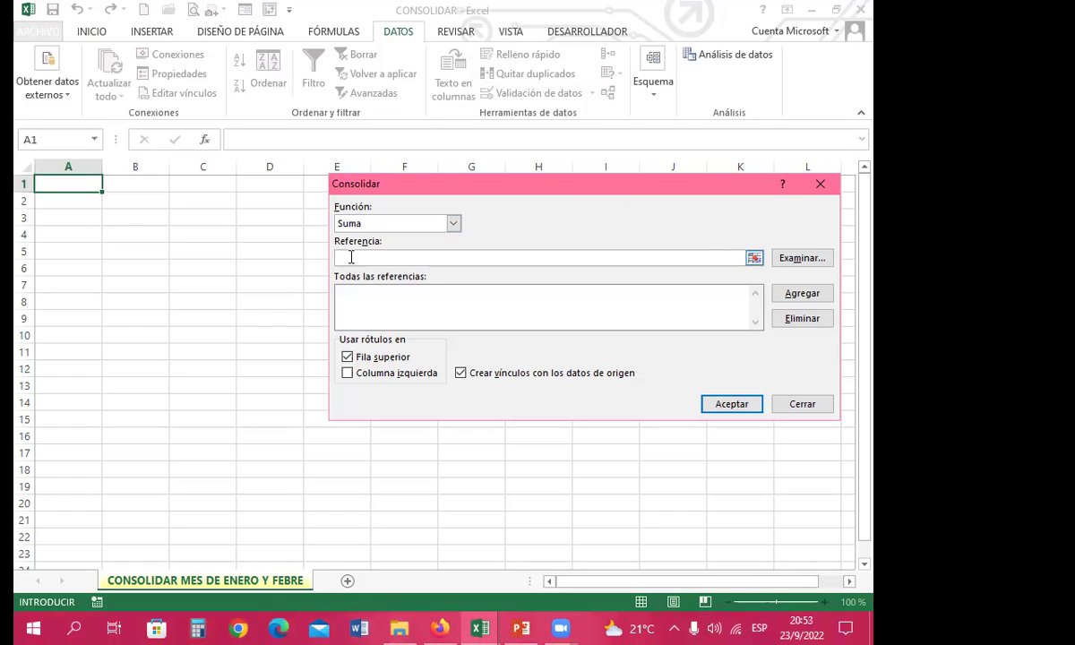
left_click(347, 372)
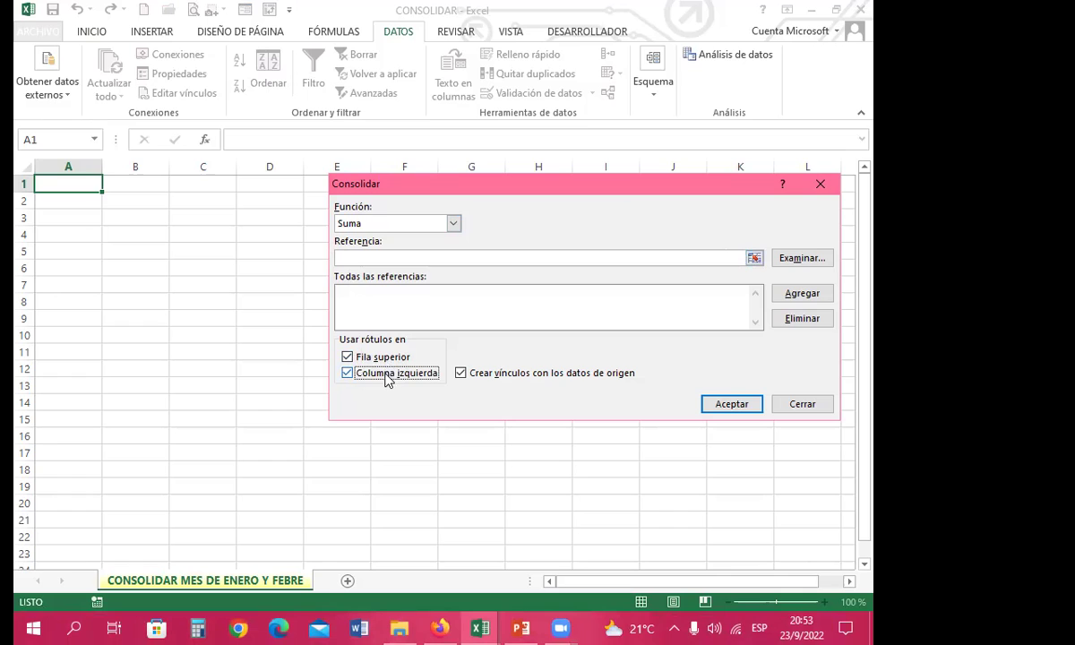
Add range A4:D23 of the ENERO sheet in the ENERO workbook as the first consolidation reference.
left_click(356, 257)
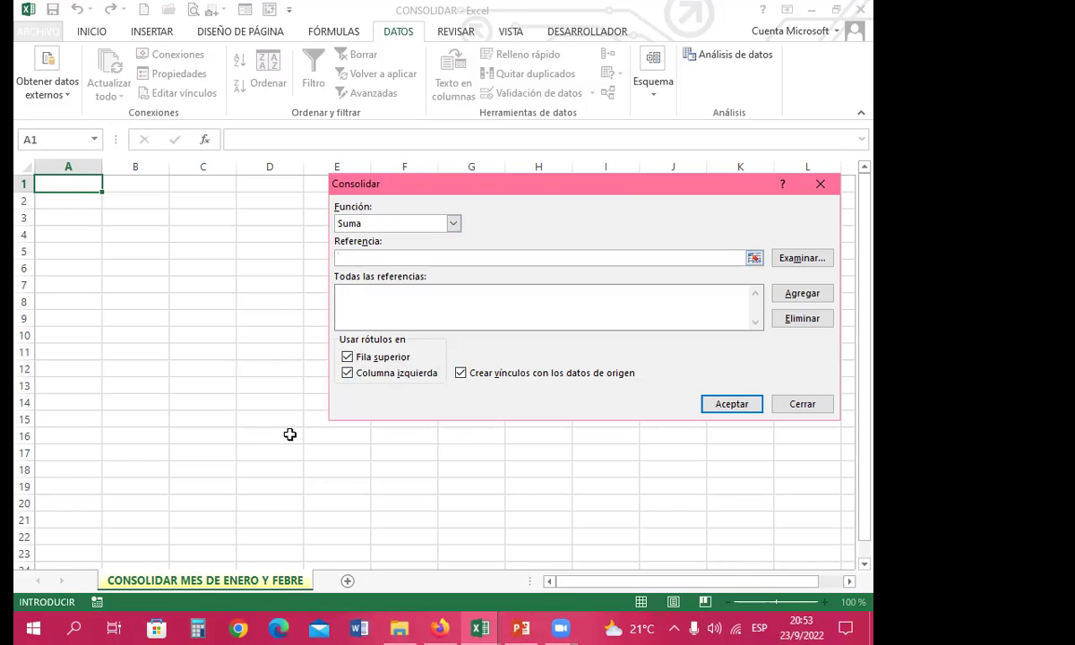
mouse_move(480, 626)
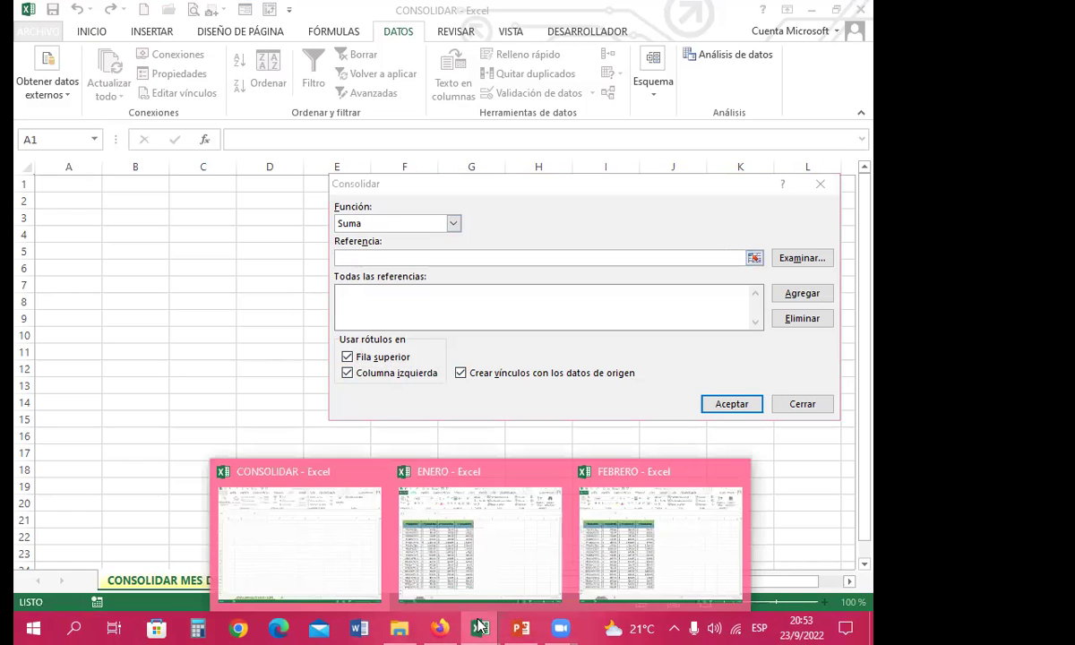
left_click(439, 478)
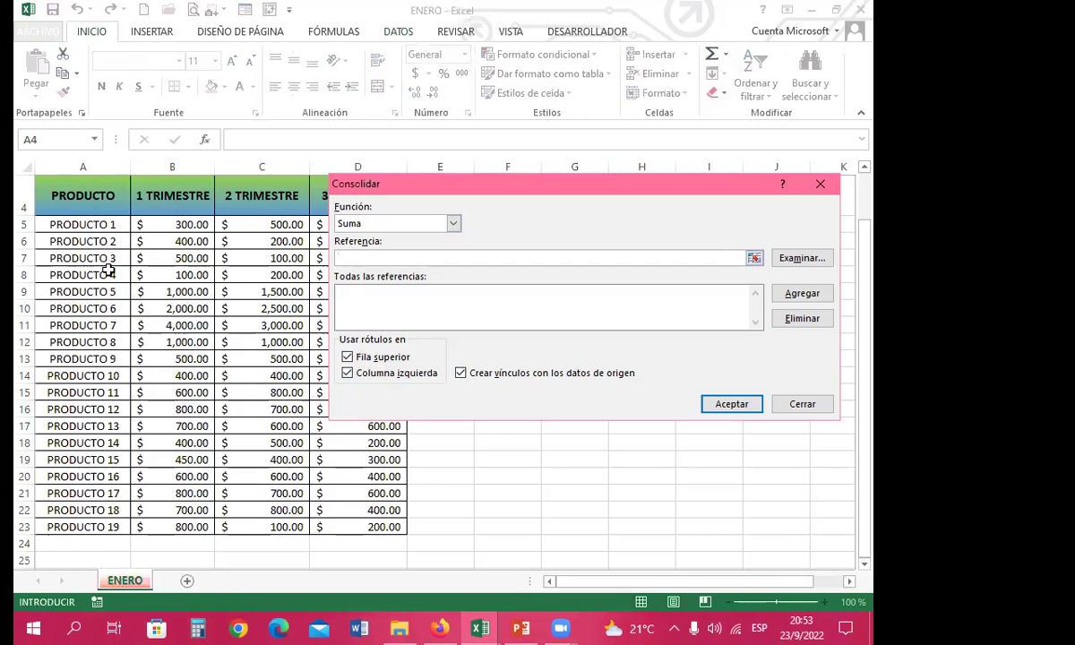
left_click_drag(70, 192, 397, 526)
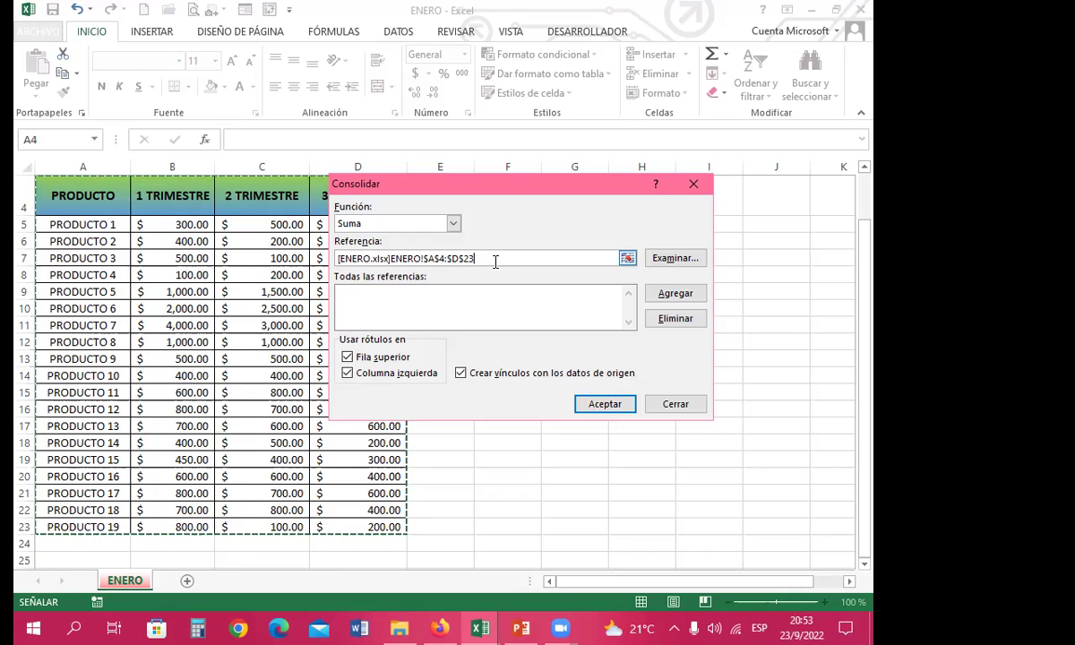
left_click(677, 296)
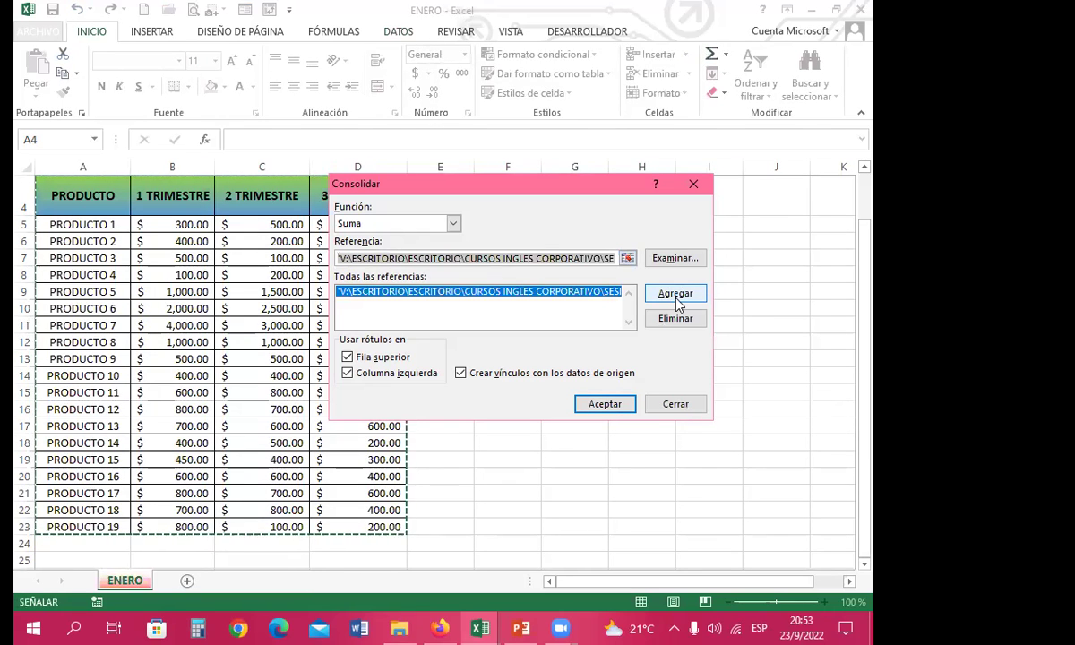
Clear the reference entry and add range A4:D23 of the FEBRERO sheet in the FEBRERO workbook as the second consolidation reference.
left_click(522, 260)
key("ctrl+a")
key("BackSpace")
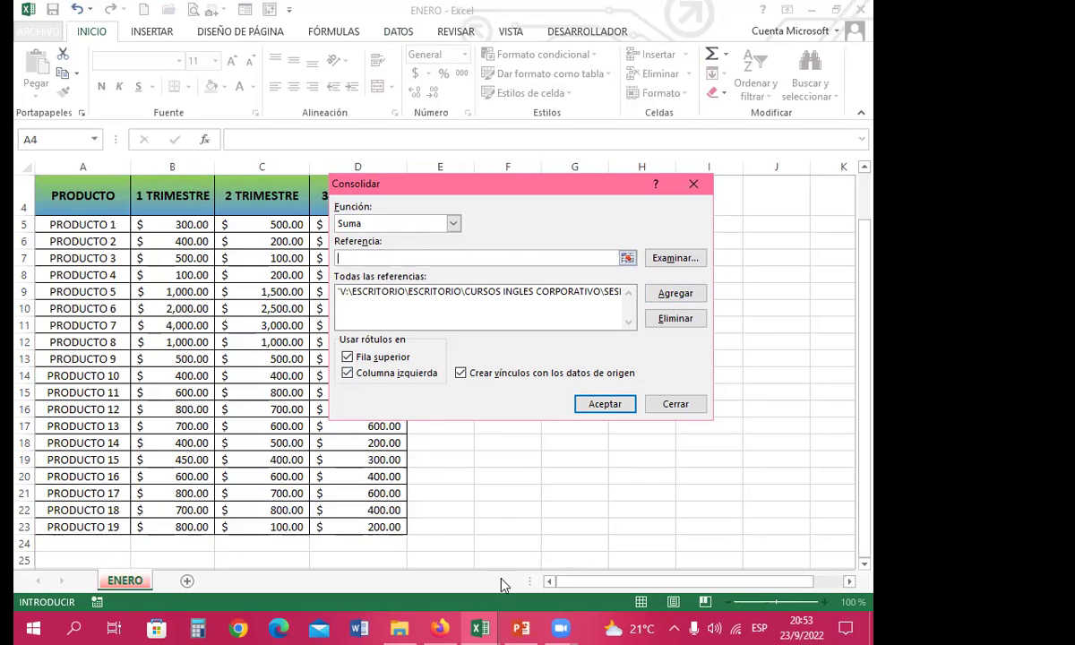
left_click(483, 627)
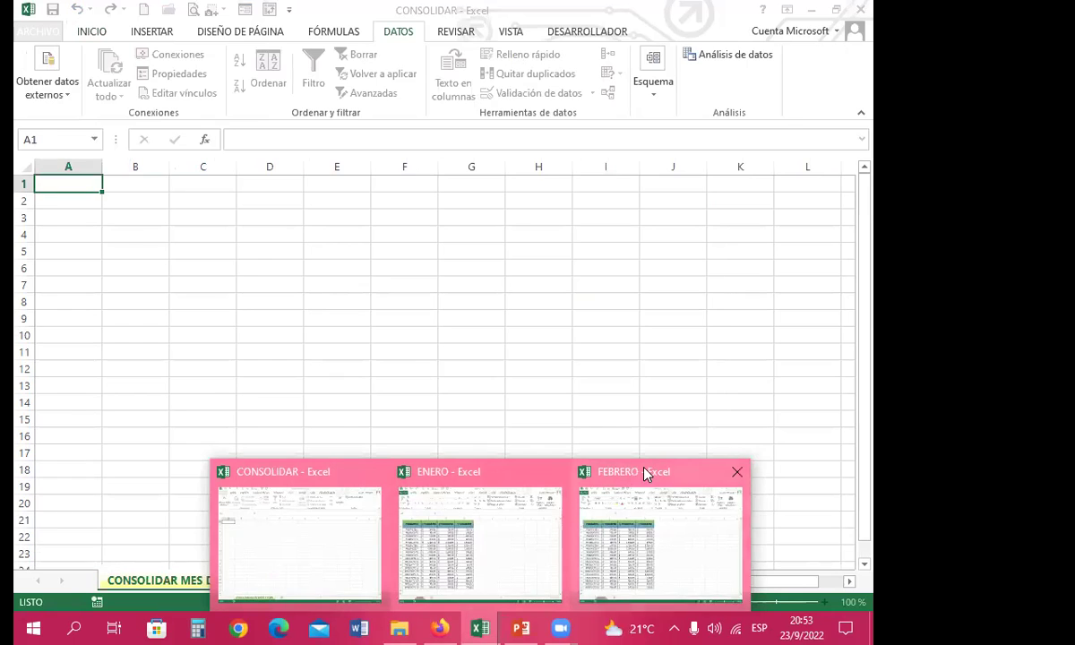
left_click(627, 537)
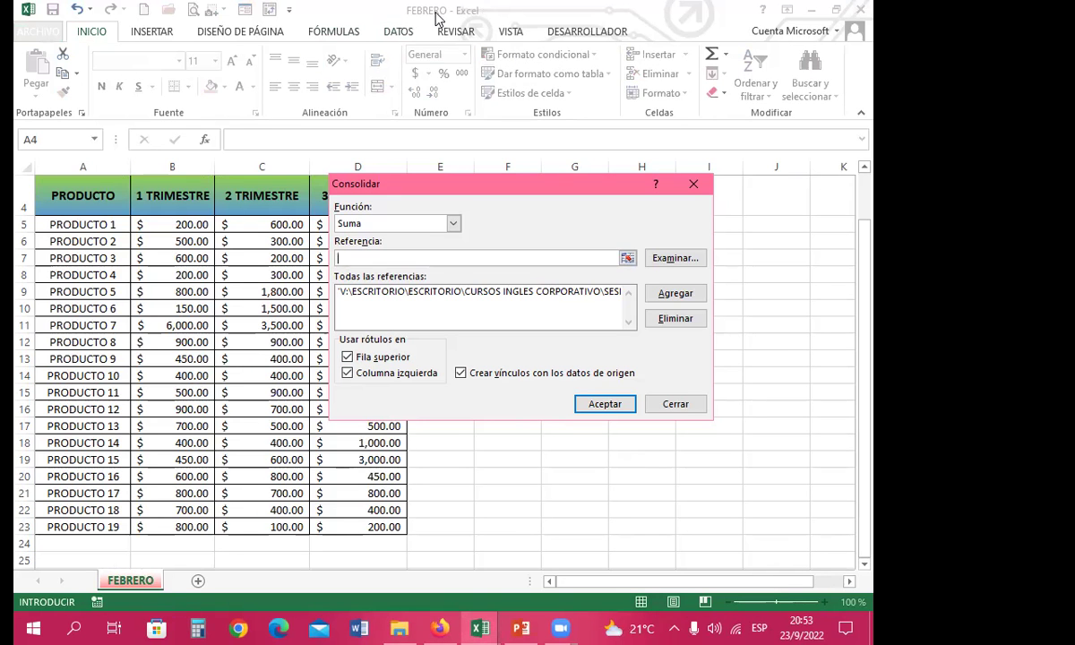
left_click_drag(81, 203, 395, 527)
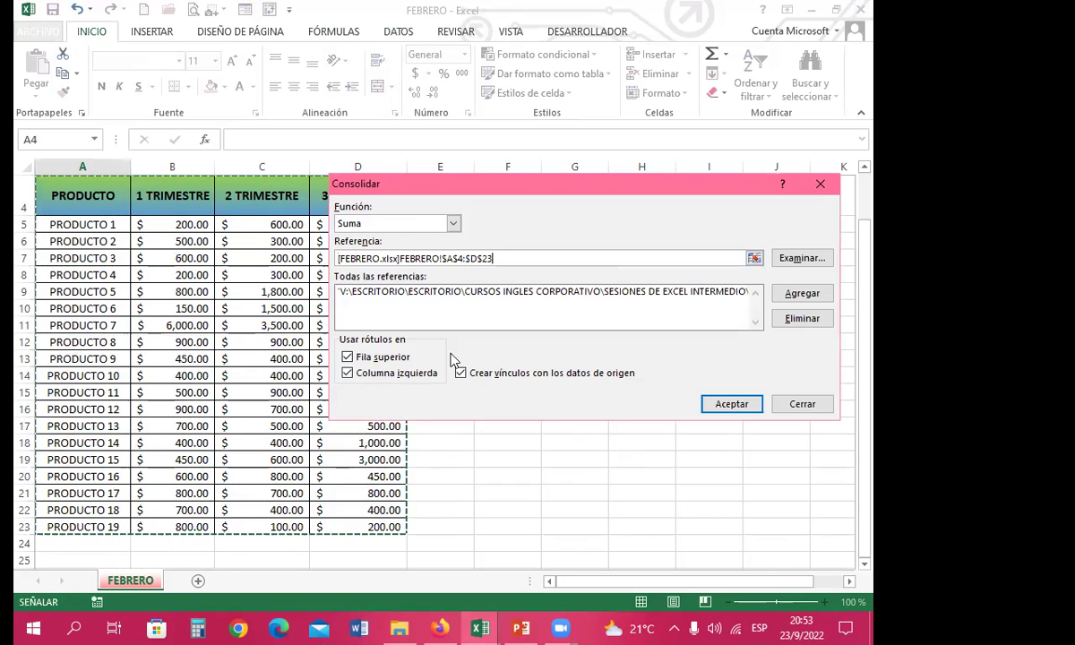
left_click(801, 295)
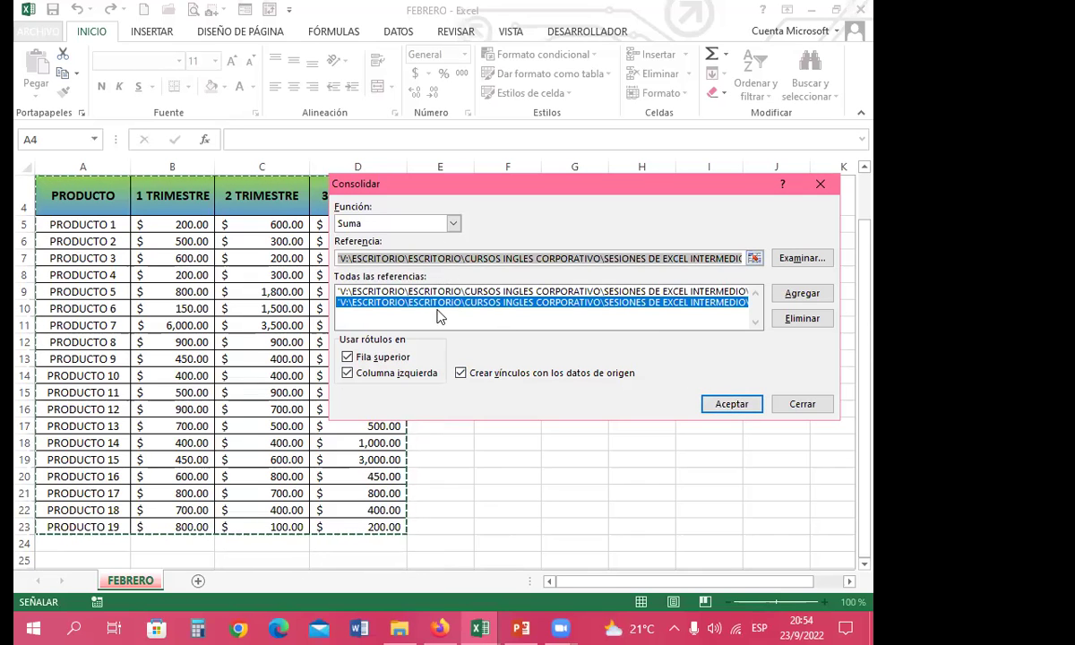
Run the Sum consolidation linked to the source data and return to the CONSOLIDAR workbook.
left_click(731, 403)
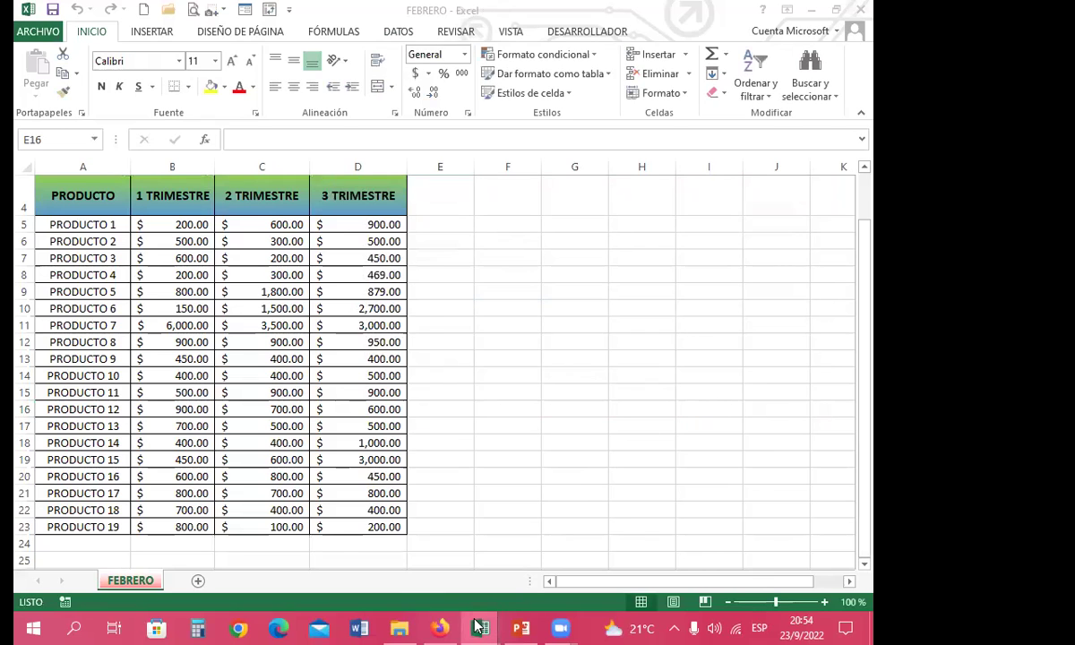
mouse_move(480, 628)
left_click(304, 557)
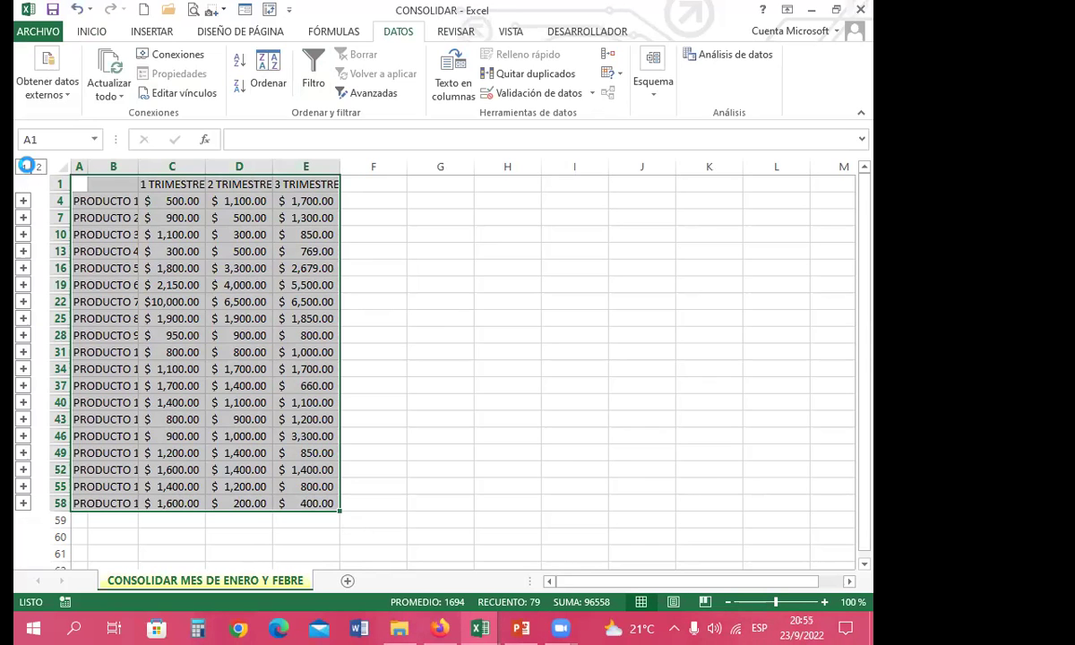
Expand the outline to examine the Enero and Febrero detail rows, and collapse it to the product totals.
left_click(38, 167)
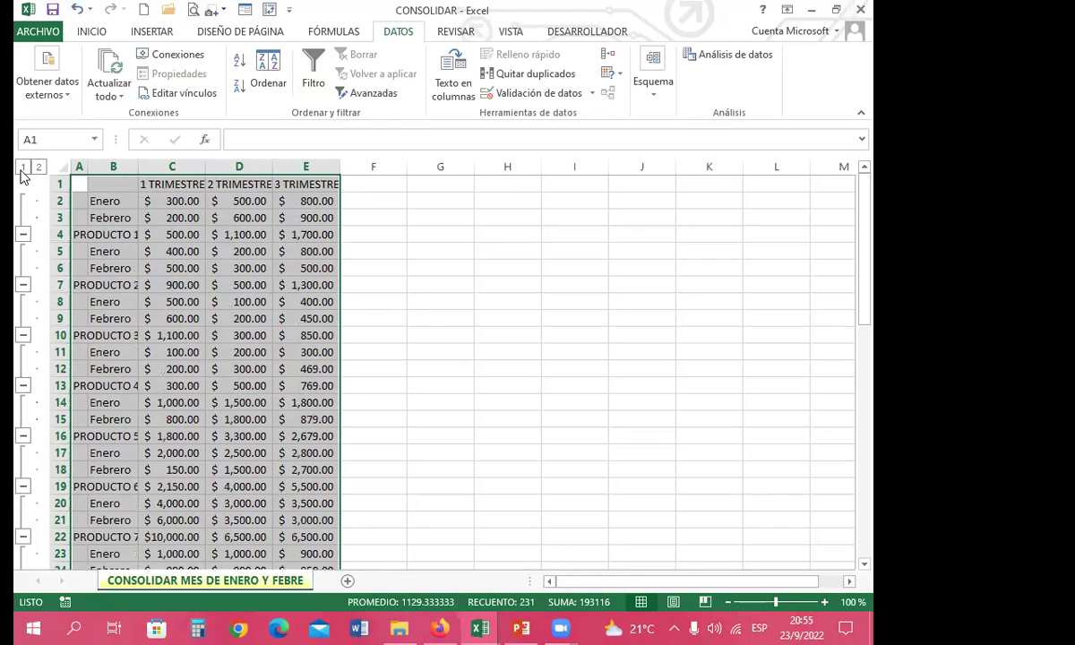
left_click(22, 167)
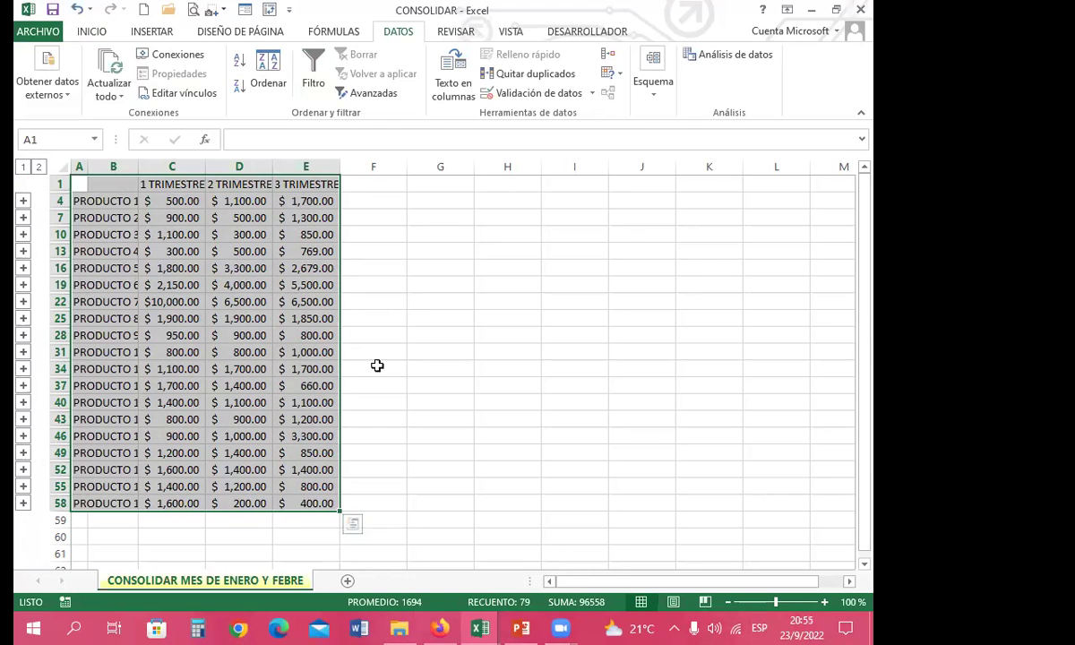
left_click(376, 367)
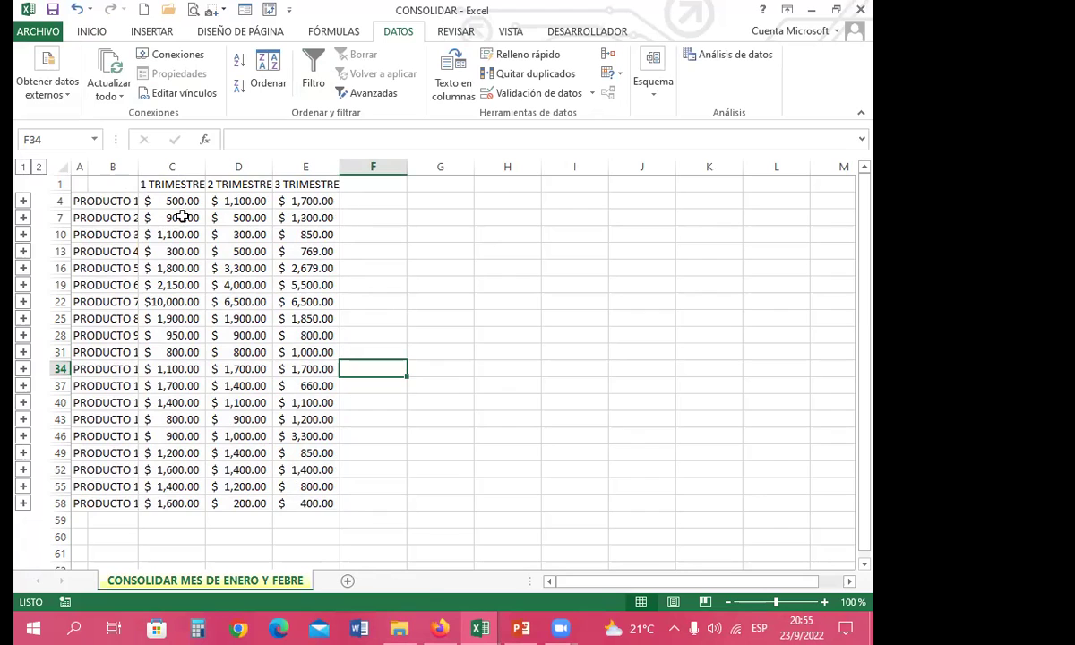
left_click(39, 167)
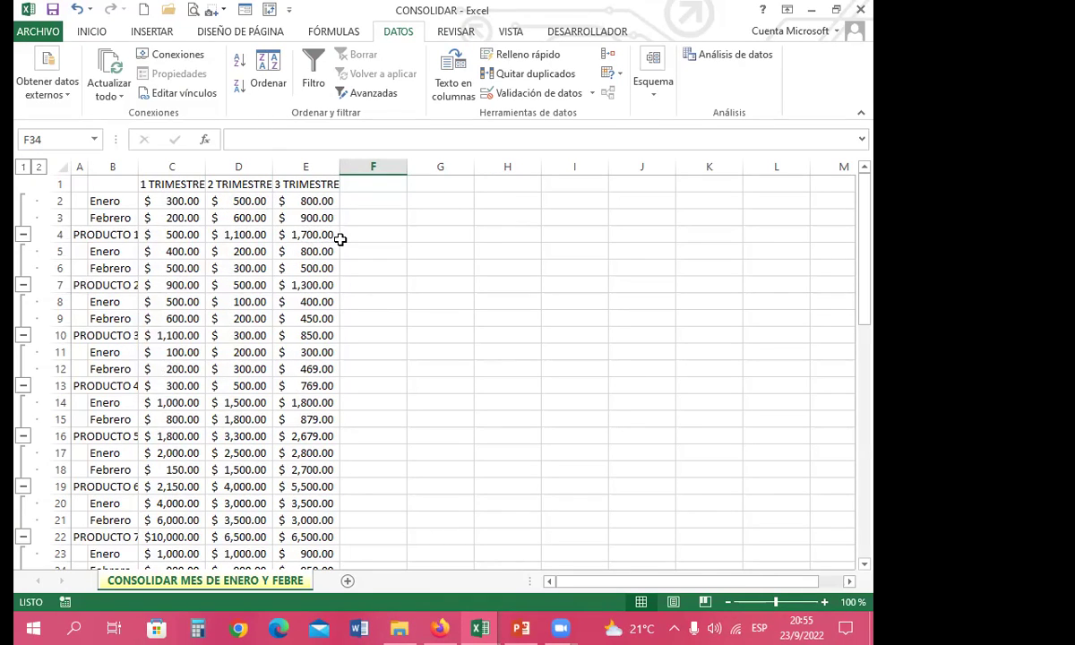
left_click(65, 166)
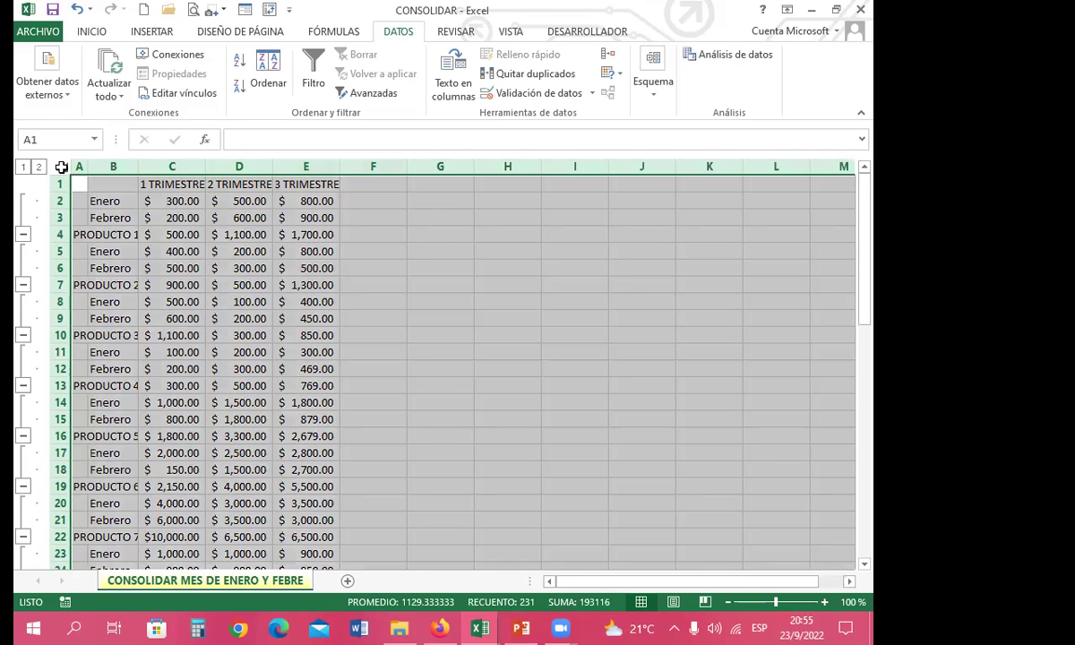
left_click(23, 167)
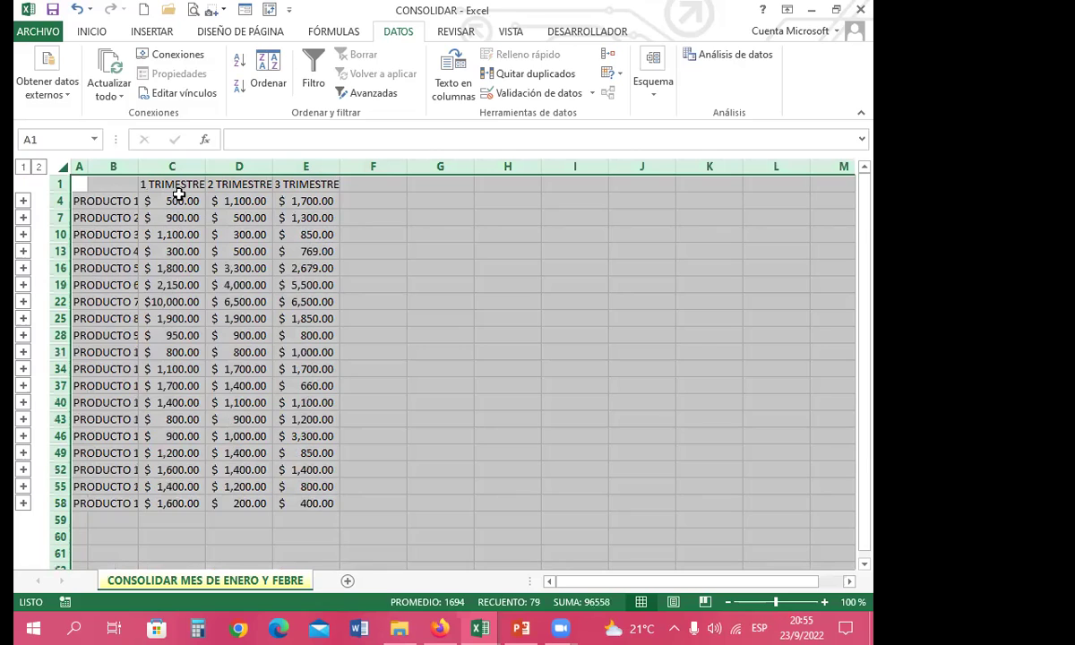
Inspect the quarter headings, product labels and SUMA formulas of the collapsed consolidated table.
left_click(408, 235)
left_click(158, 201)
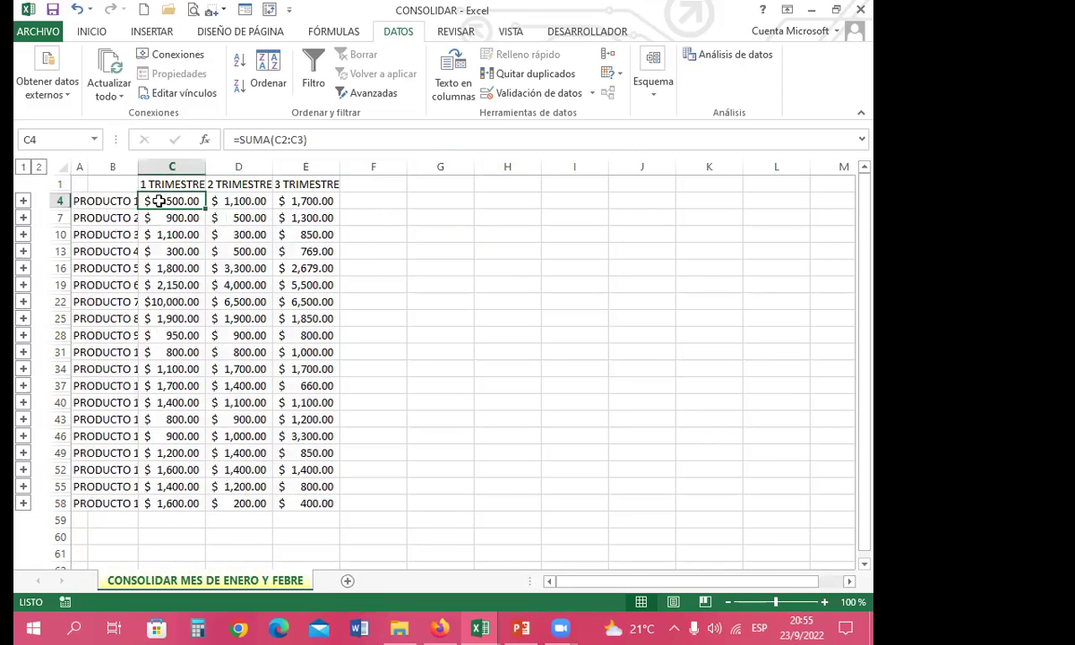
left_click(172, 233)
left_click(172, 184)
left_click(253, 187)
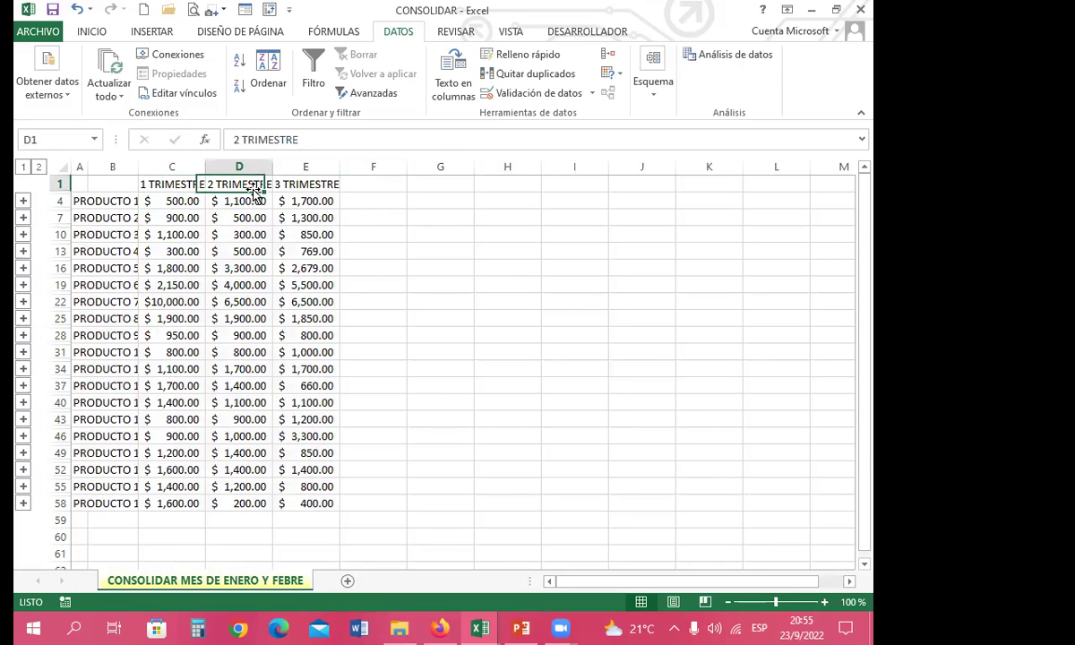
left_click(300, 184)
left_click(306, 285)
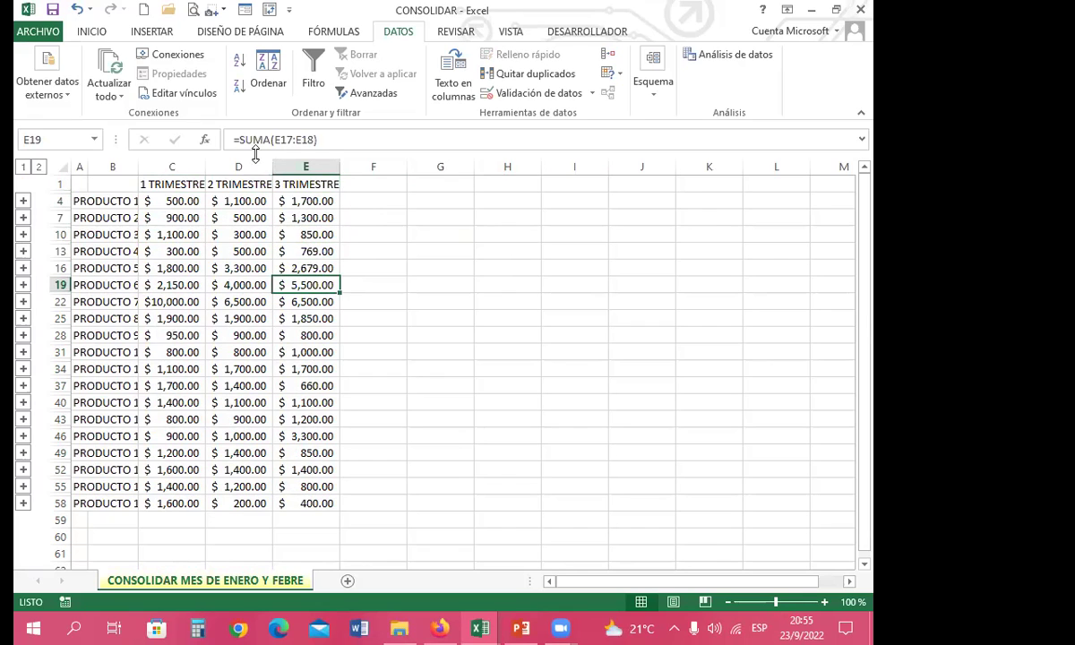
left_click(107, 218)
left_click(106, 233)
left_click(175, 302)
left_click(224, 286)
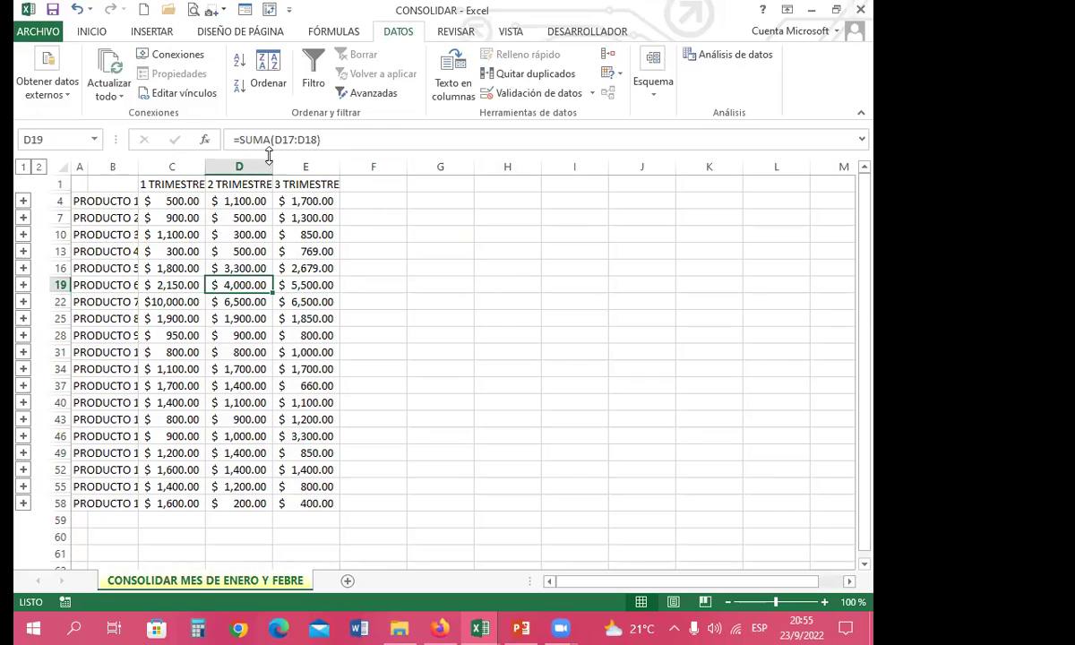
key("Up")
key("Up")
key("Up")
key("Up")
key("Up")
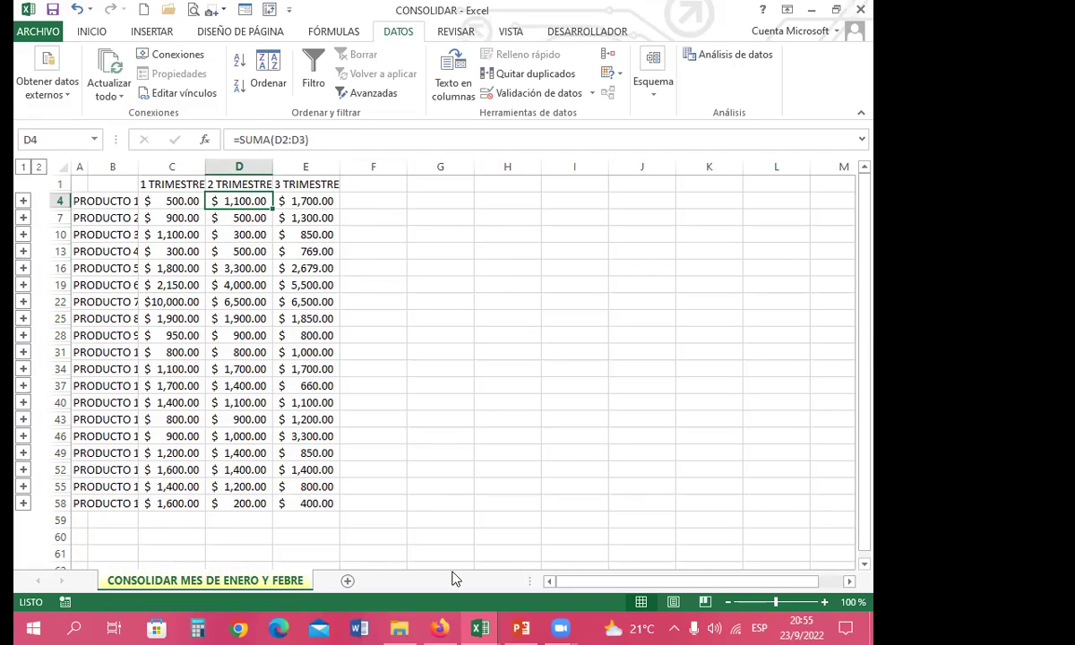
Minimize the ENERO and FEBRERO workbooks and return to the consolidated table in CONSOLIDAR.
key("ctrl+Tab")
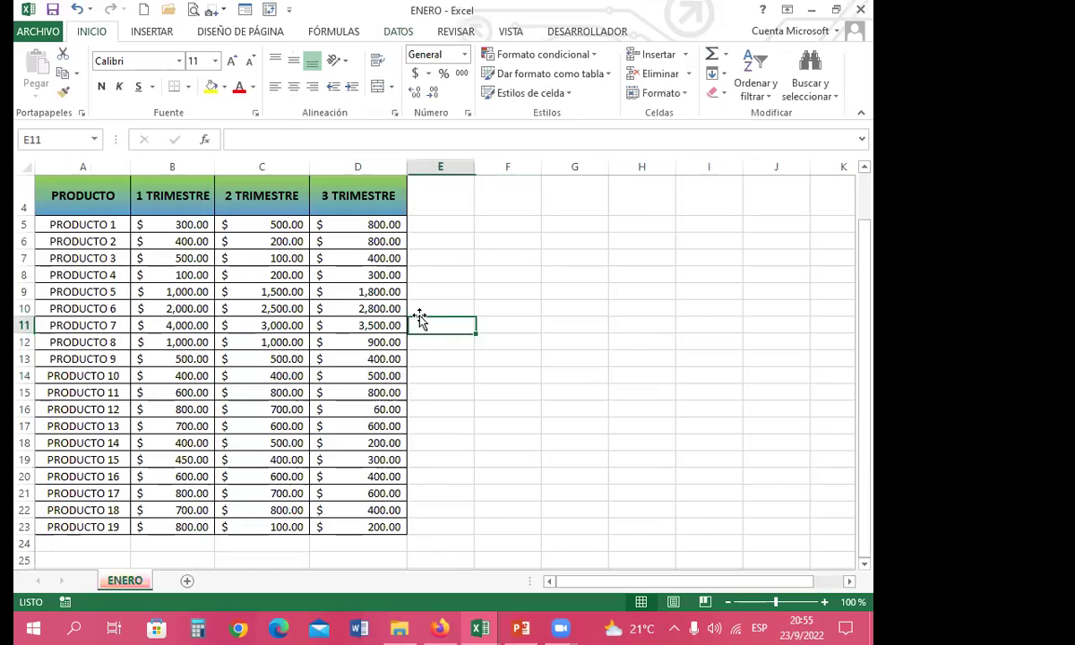
left_click(810, 10)
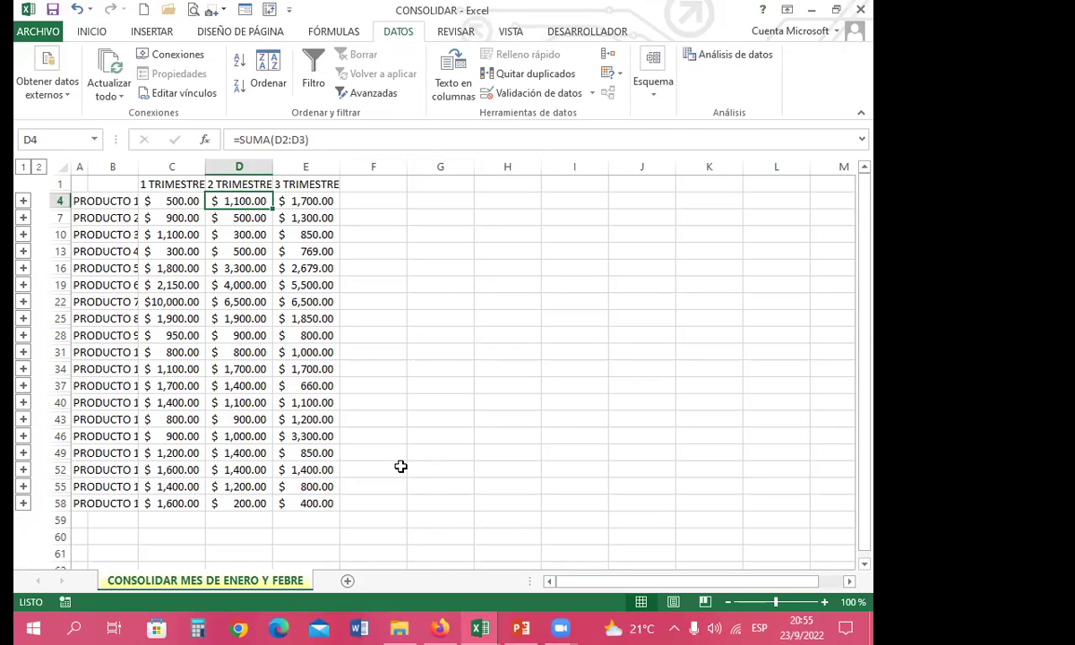
left_click(240, 318)
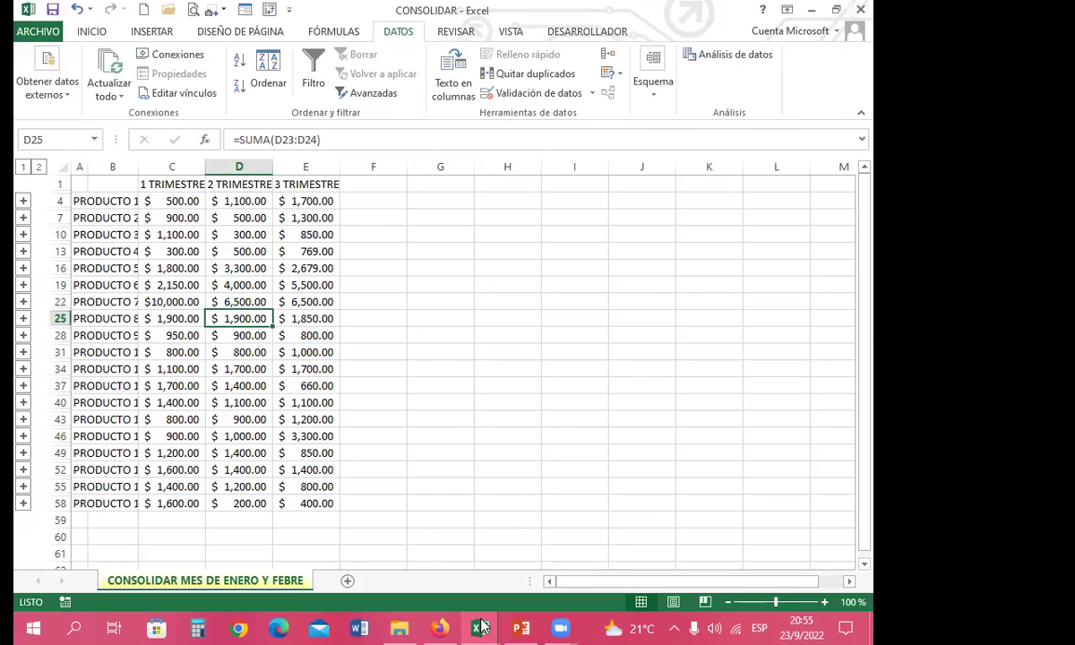
key("ctrl+Tab")
left_click(811, 10)
left_click(315, 316)
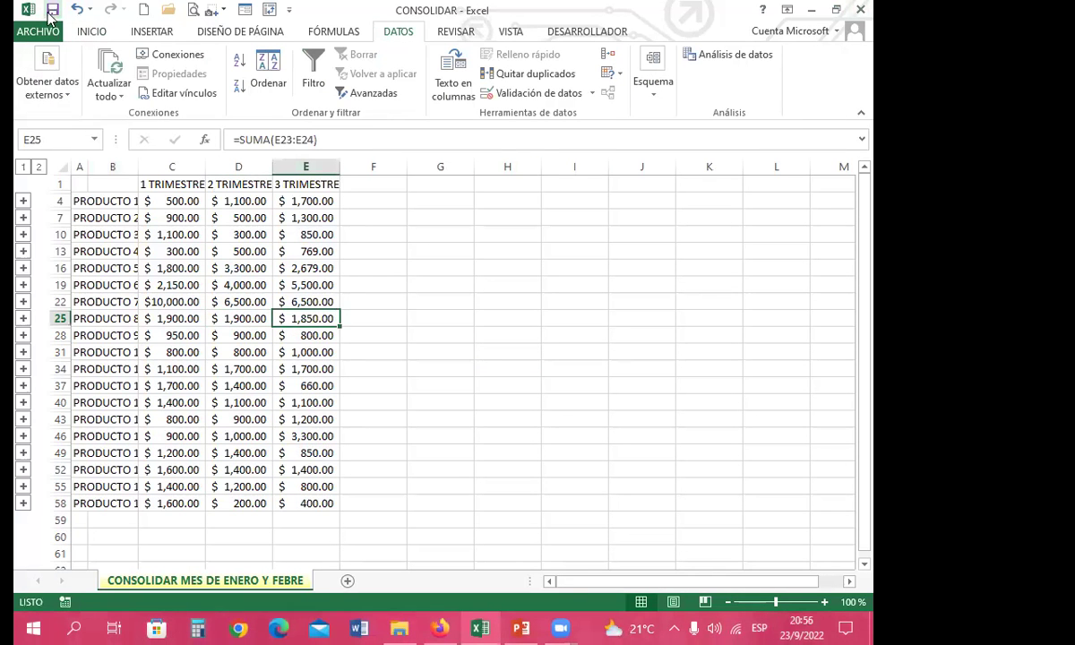
Check several product totals in the consolidated table and save the CONSOLIDAR workbook.
left_click(156, 248)
left_click(155, 285)
left_click(159, 385)
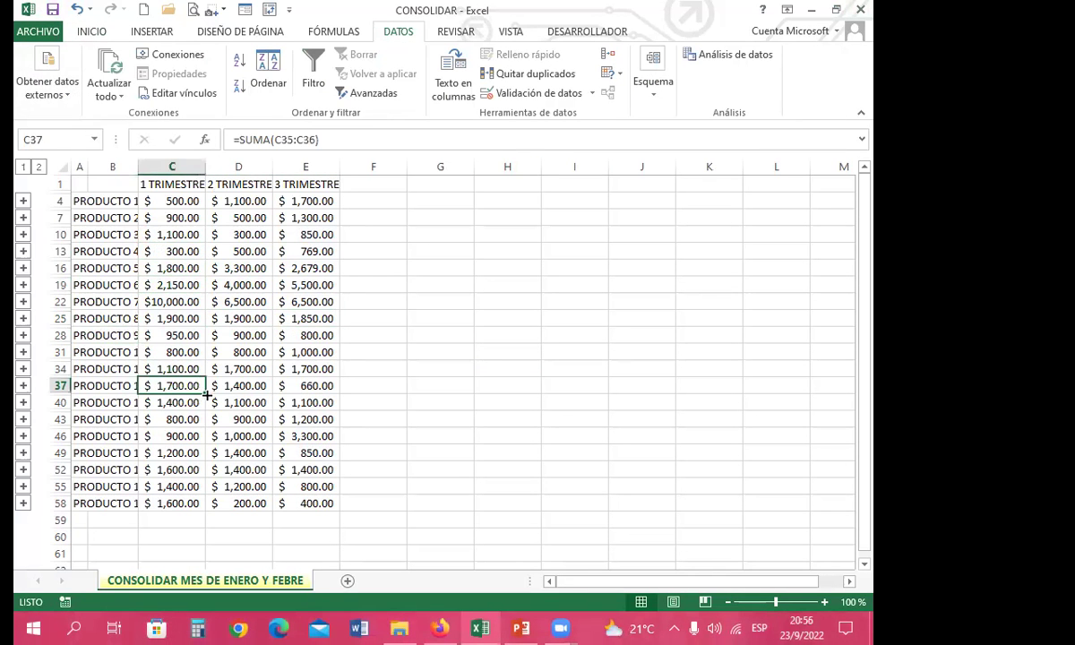
left_click(238, 402)
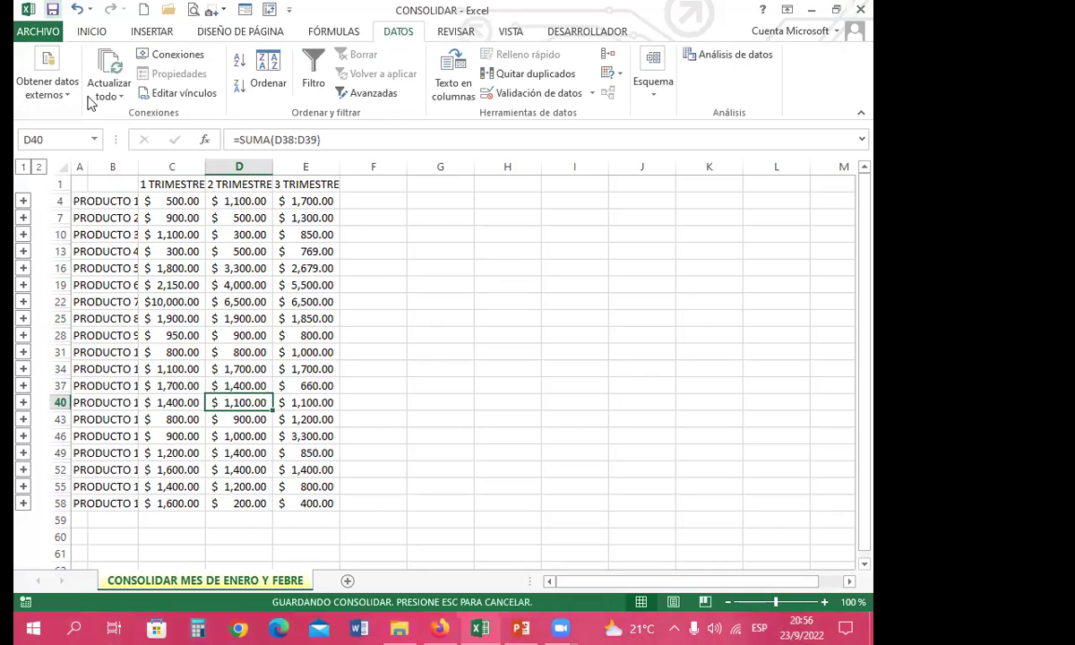
left_click(302, 332)
left_click(366, 301)
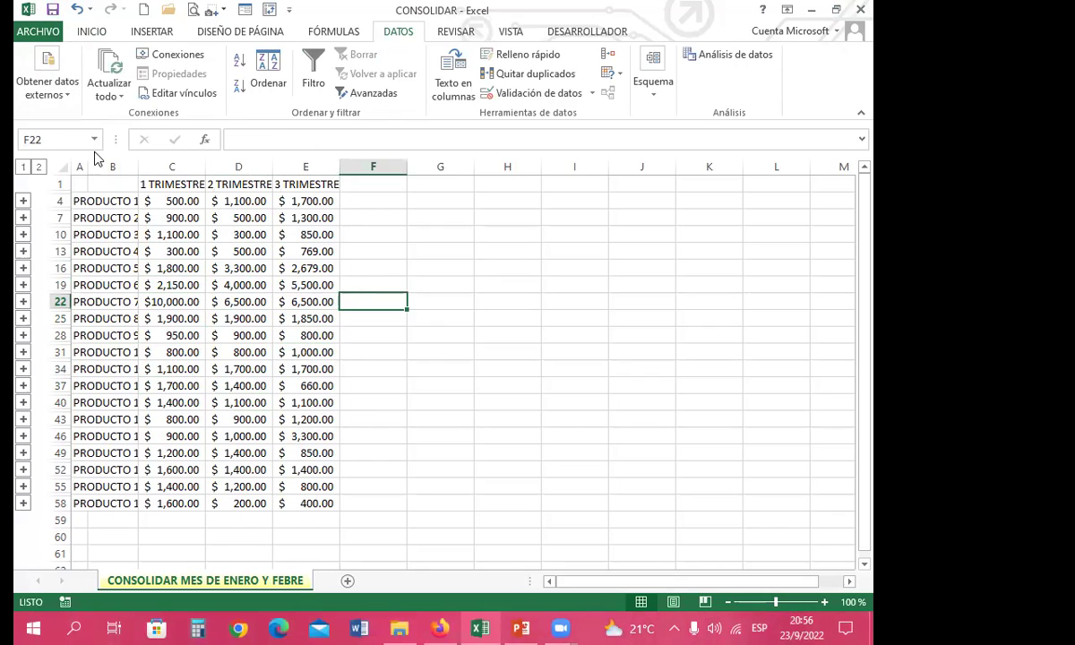
left_click(53, 11)
Reopen the CONSOLIDAR workbook and update its links to the external sources.
left_click(810, 9)
left_click(236, 190)
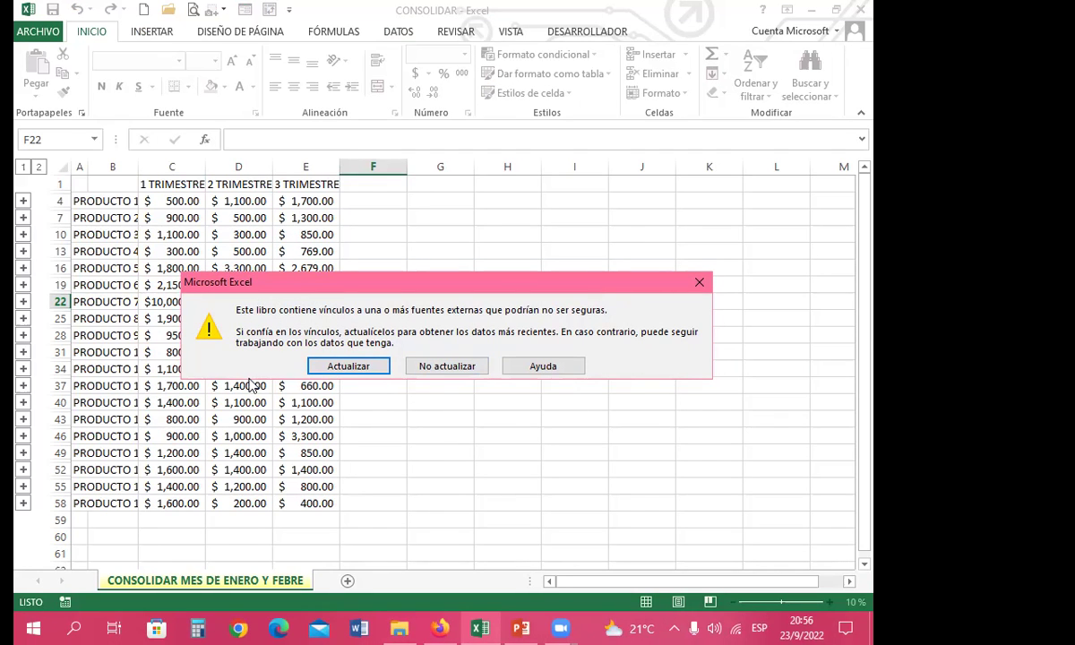
left_click(338, 367)
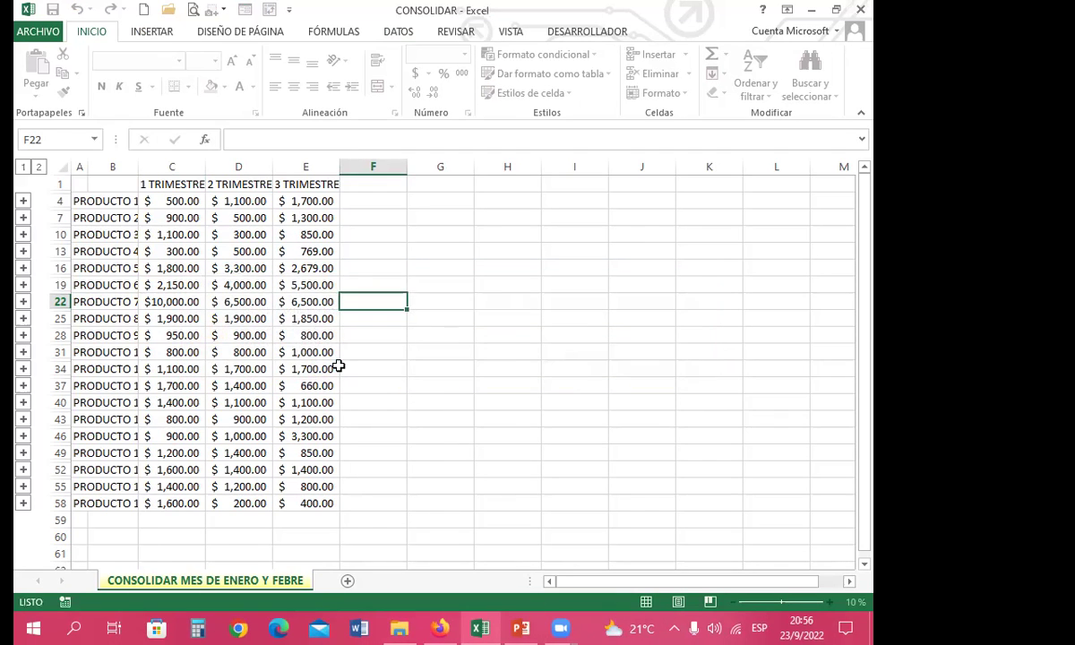
Expand the consolidated table to its Enero and Febrero detail rows and collapse it back to product totals.
left_click(242, 282)
left_click(190, 248)
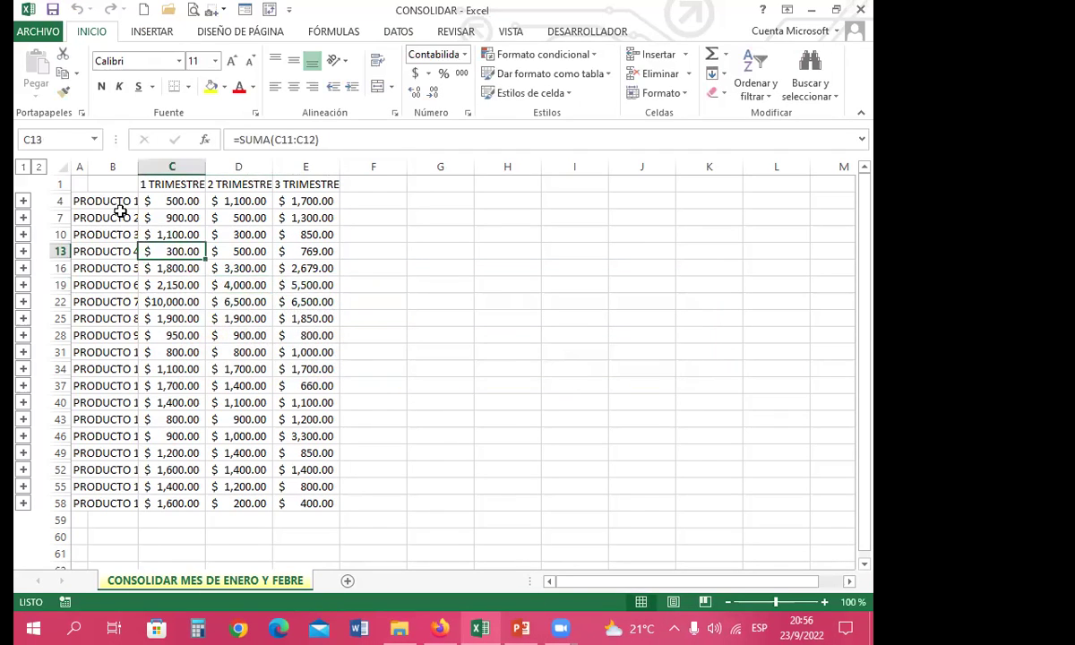
left_click(40, 167)
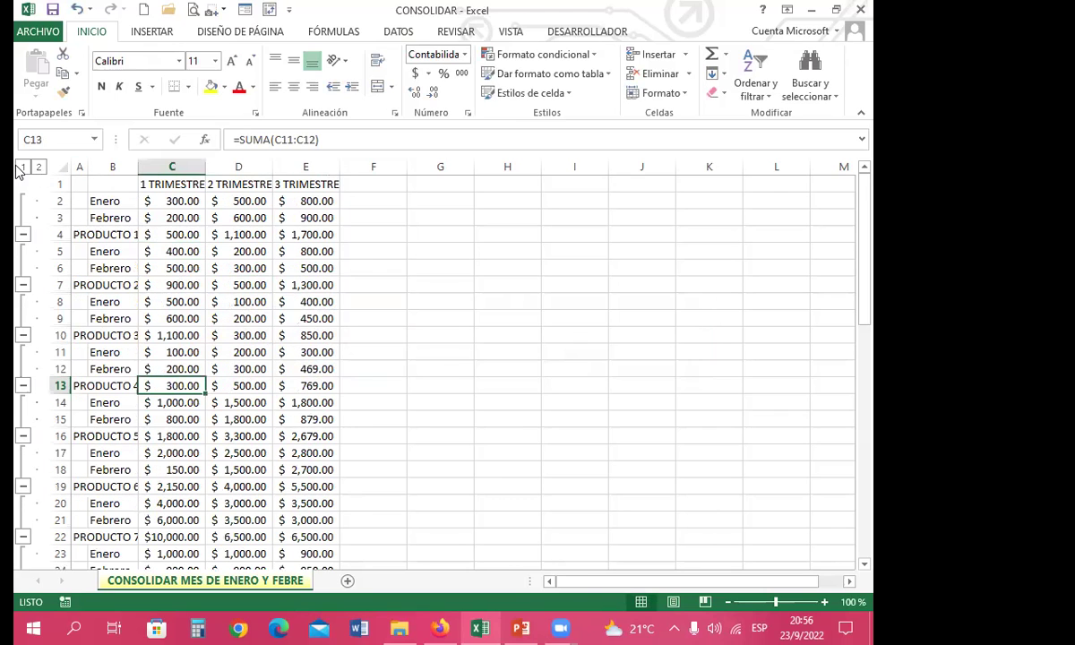
left_click(24, 167)
left_click(106, 251)
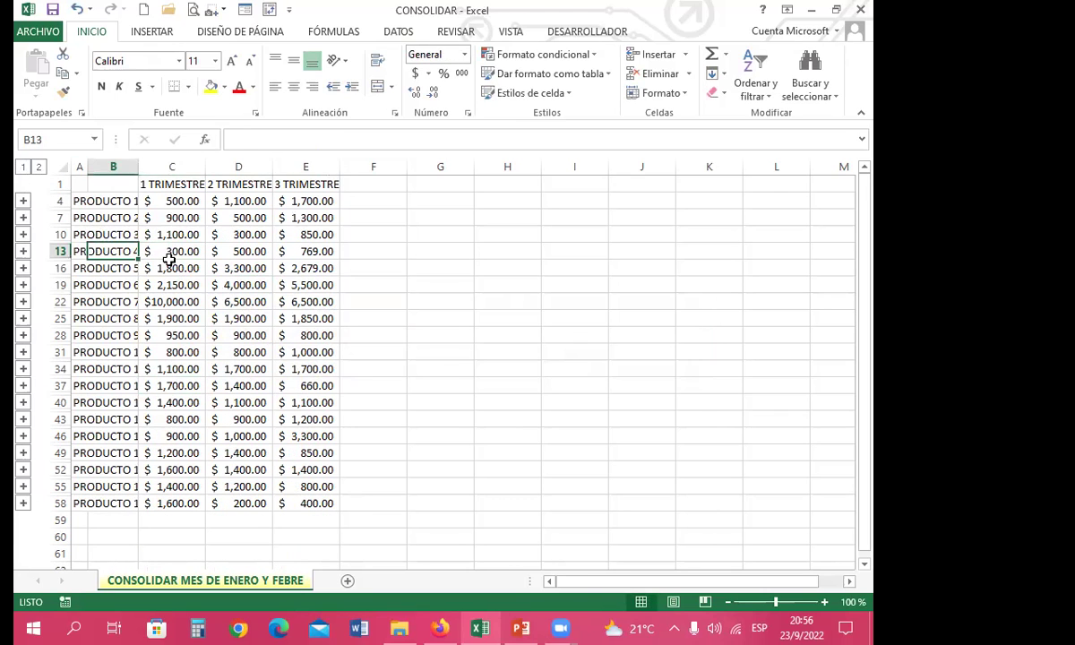
Inspect the SUMA formulas, product labels and quarter headings across the collapsed consolidated table.
left_click(174, 267)
left_click(237, 267)
left_click(301, 302)
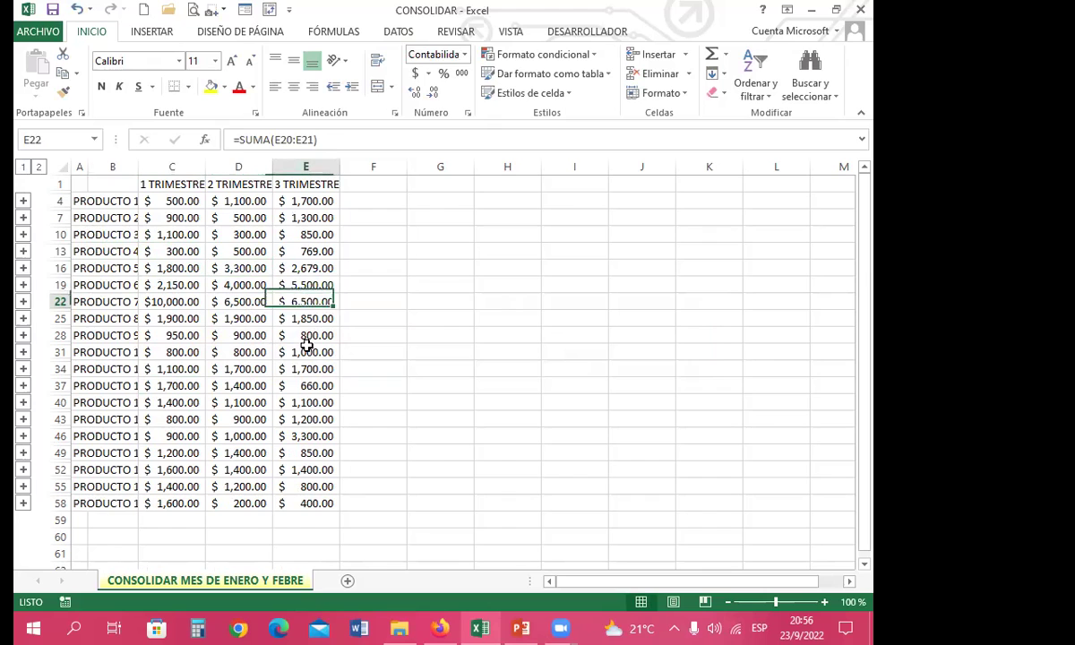
left_click(313, 504)
double_click(311, 200)
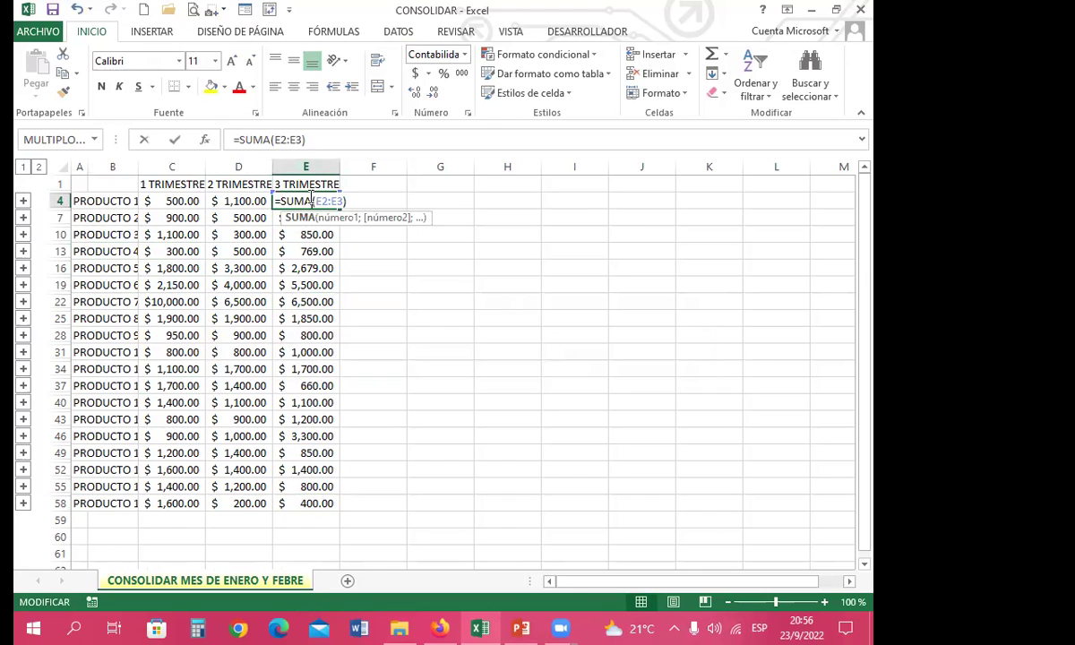
key("Return")
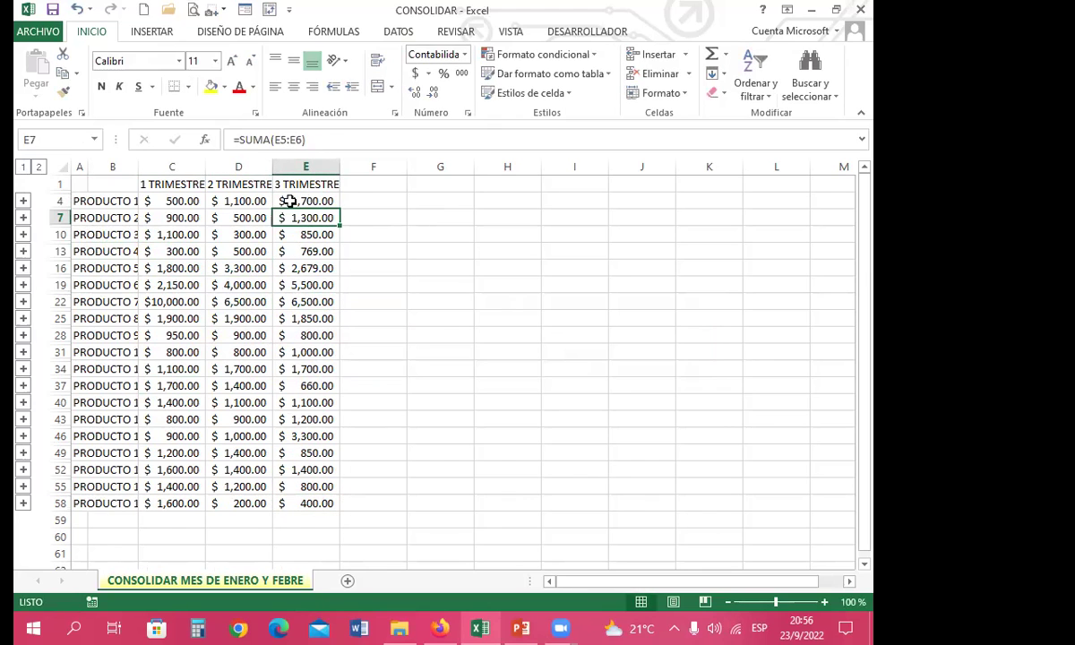
left_click(229, 231)
left_click(230, 186)
left_click(158, 181)
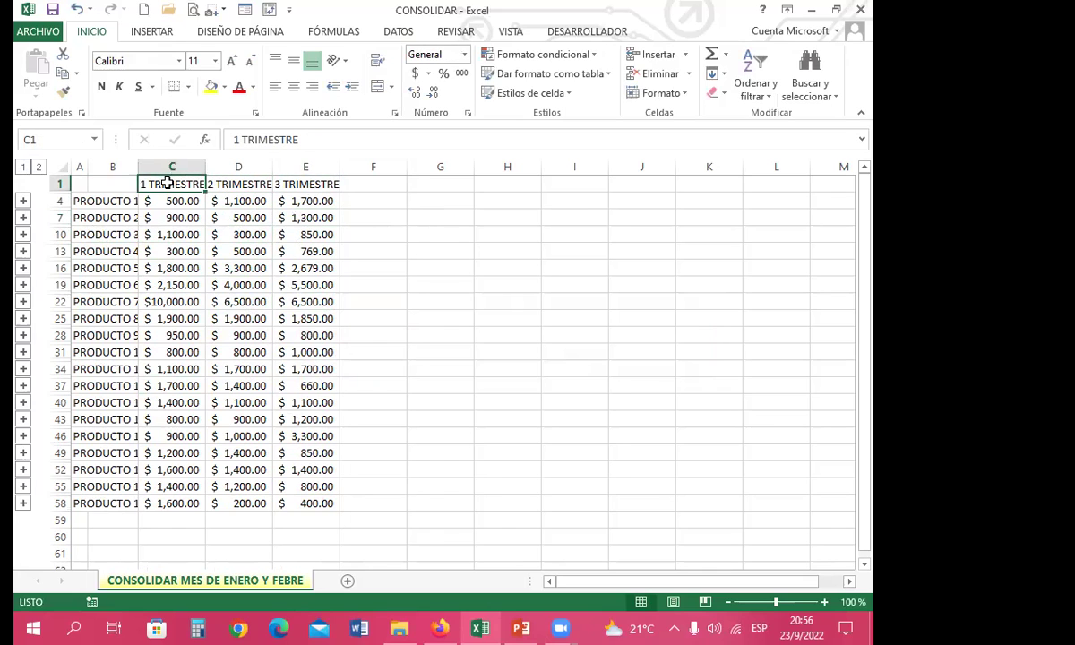
left_click(116, 215)
left_click(170, 271)
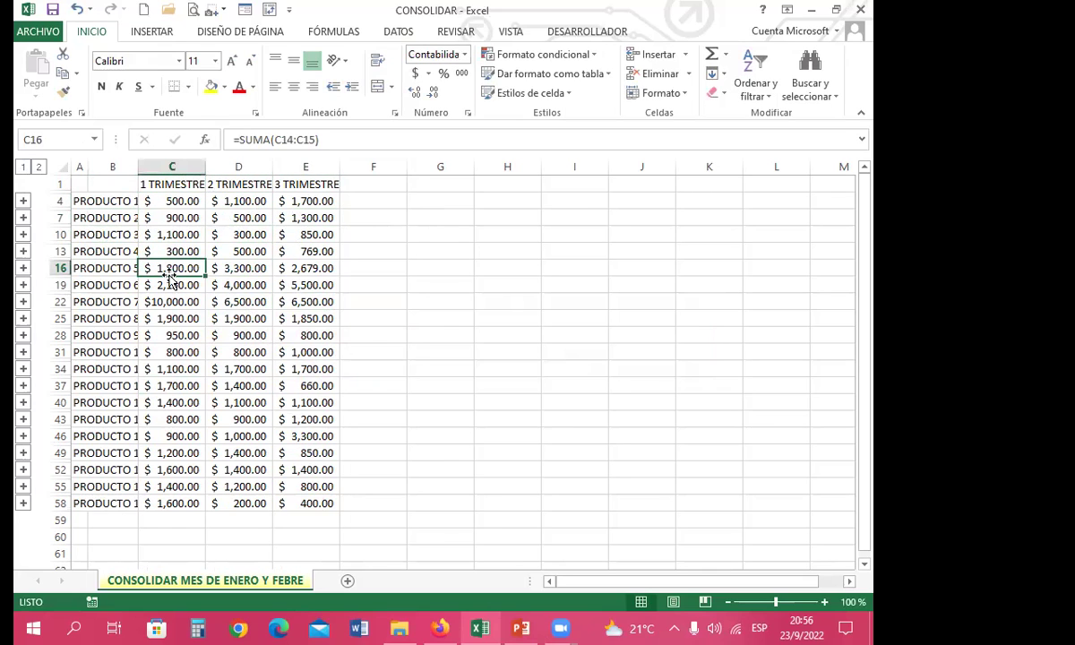
left_click(238, 269)
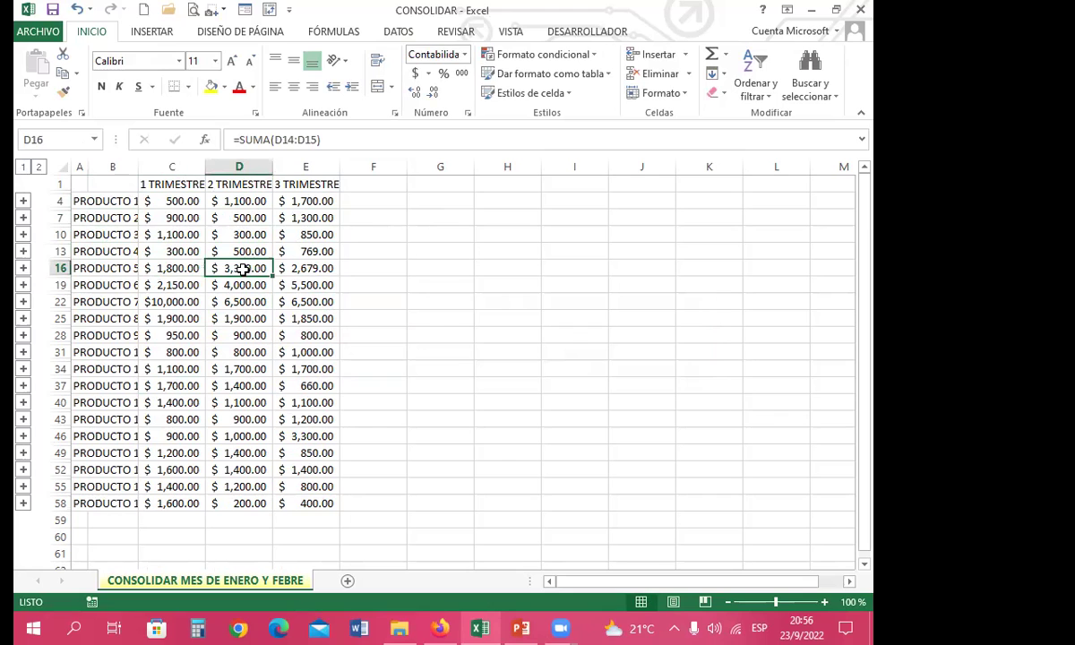
Review the function, source references and link option stored in the Consolidate settings, then close them without changes.
left_click(386, 37)
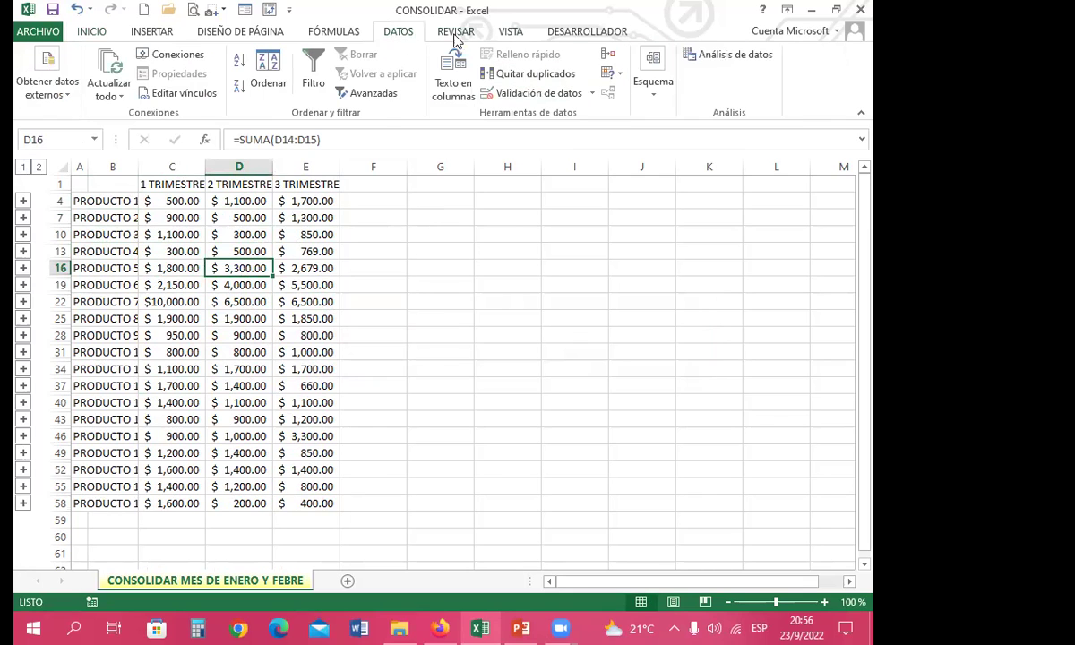
left_click(607, 54)
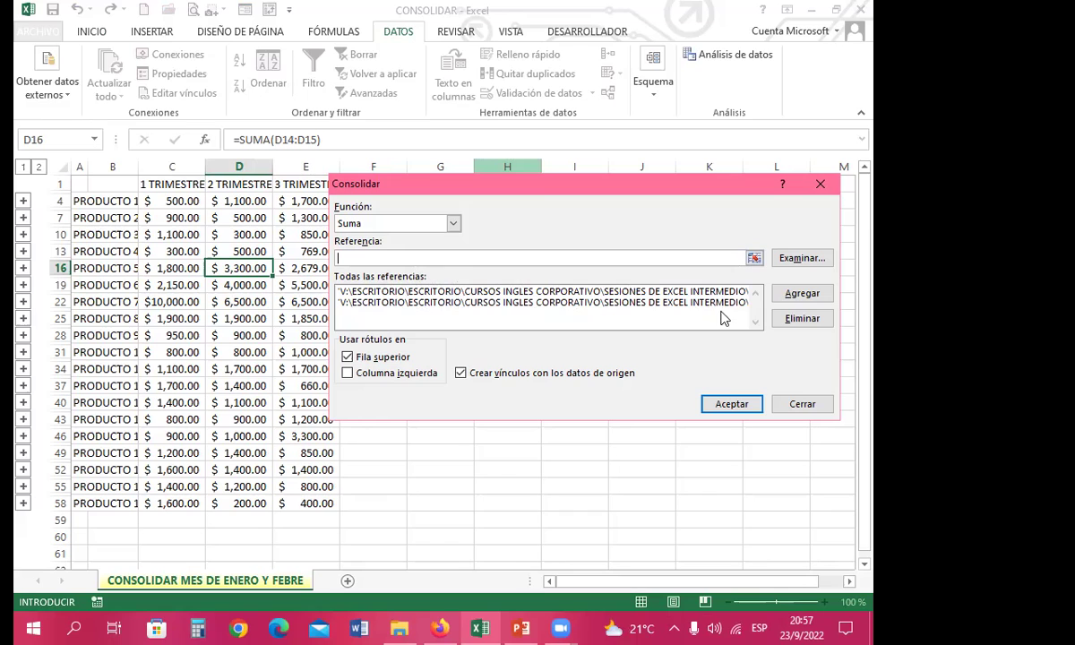
left_click(405, 289)
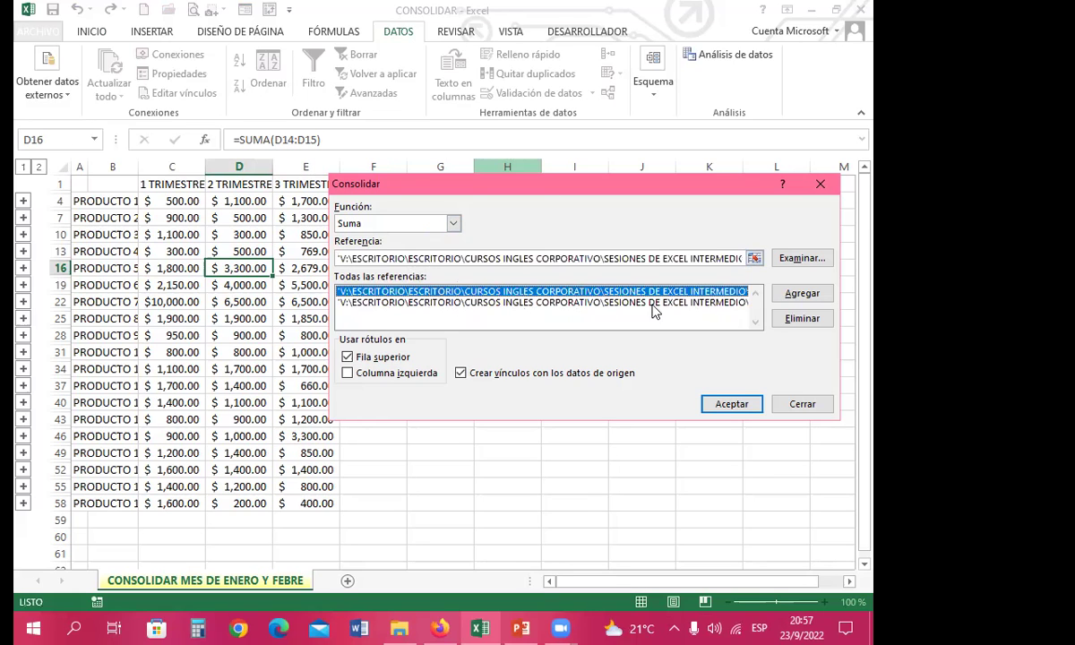
left_click(802, 405)
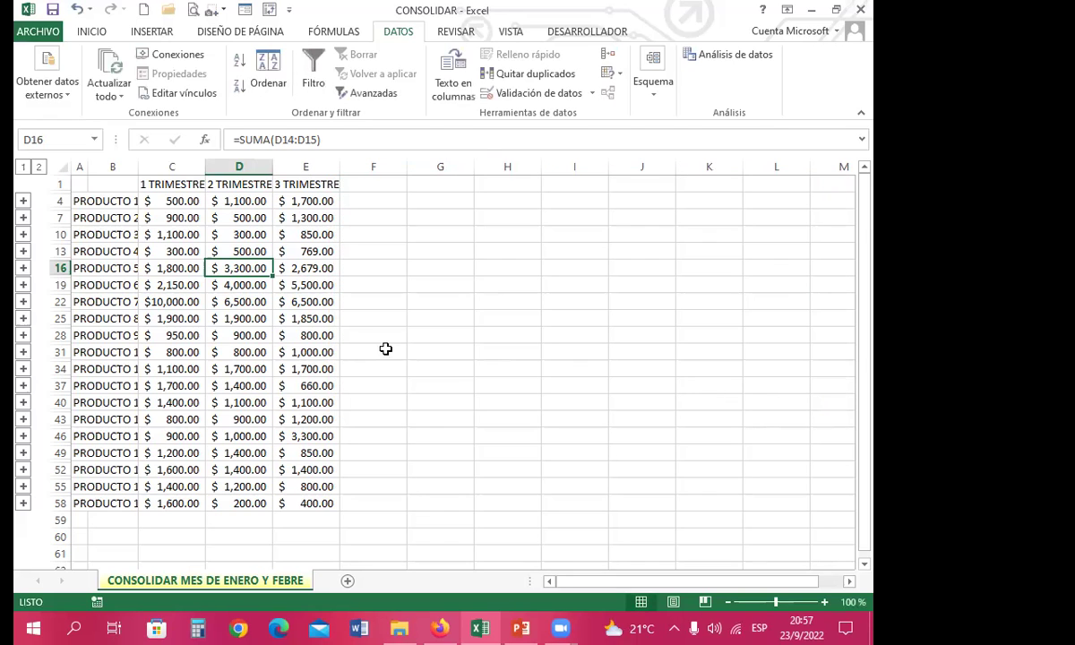
Check the totals of PRODUCTO 3 and PRODUCTO 4 and expand the outline to the monthly detail rows.
left_click(112, 235)
left_click(165, 231)
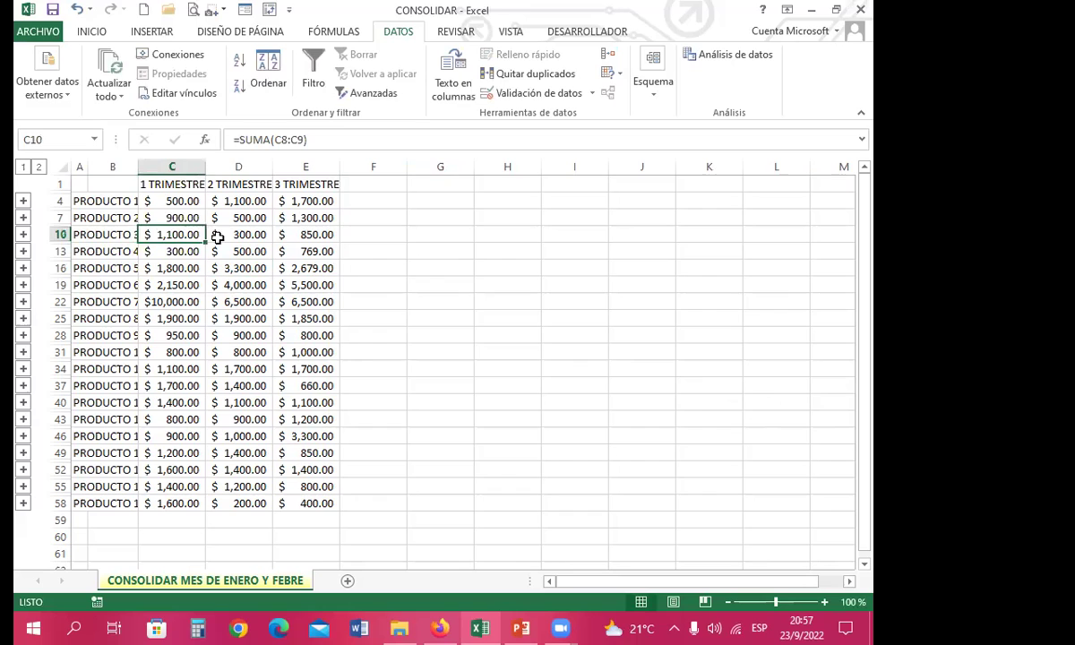
left_click(246, 236)
left_click(308, 256)
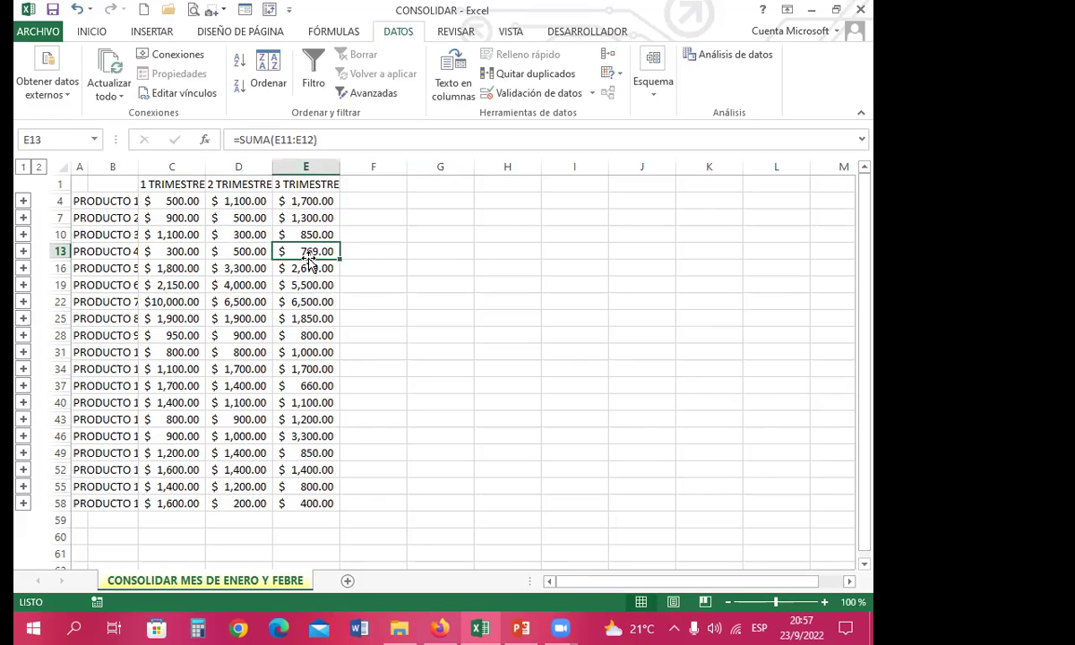
left_click(38, 167)
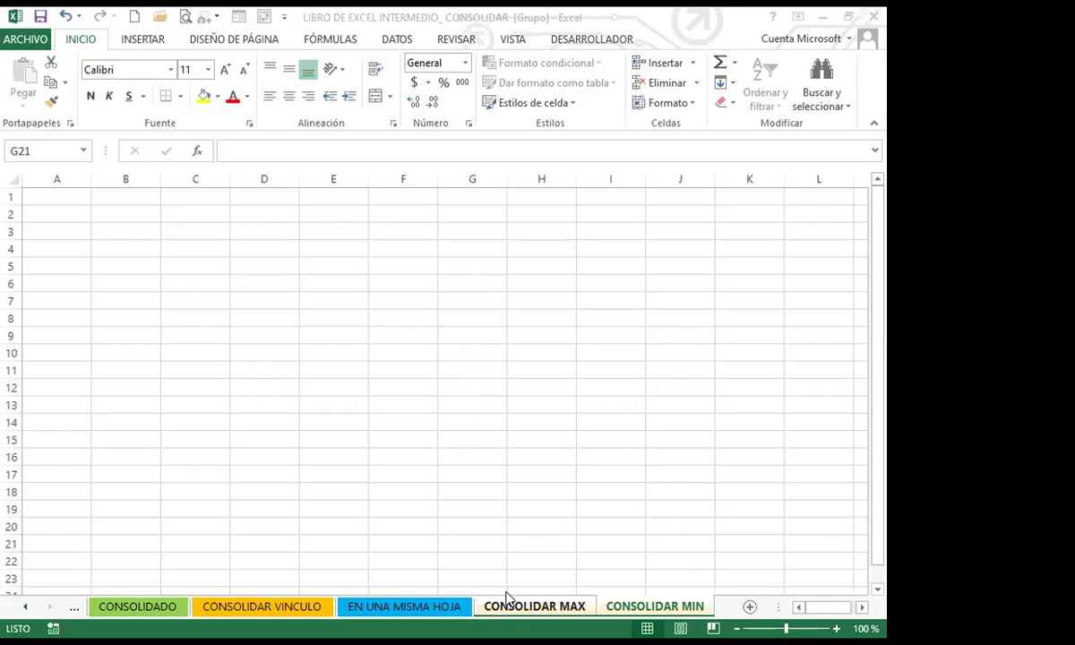
In the LIBRO DE EXCEL INTERMEDIO_ CONSOLIDAR workbook, ungroup the sheets and move ENERO and FEBRERO directly before CONSOLIDAR MAX.
left_click(551, 606)
left_click(216, 612)
left_click(141, 606)
left_click(25, 607)
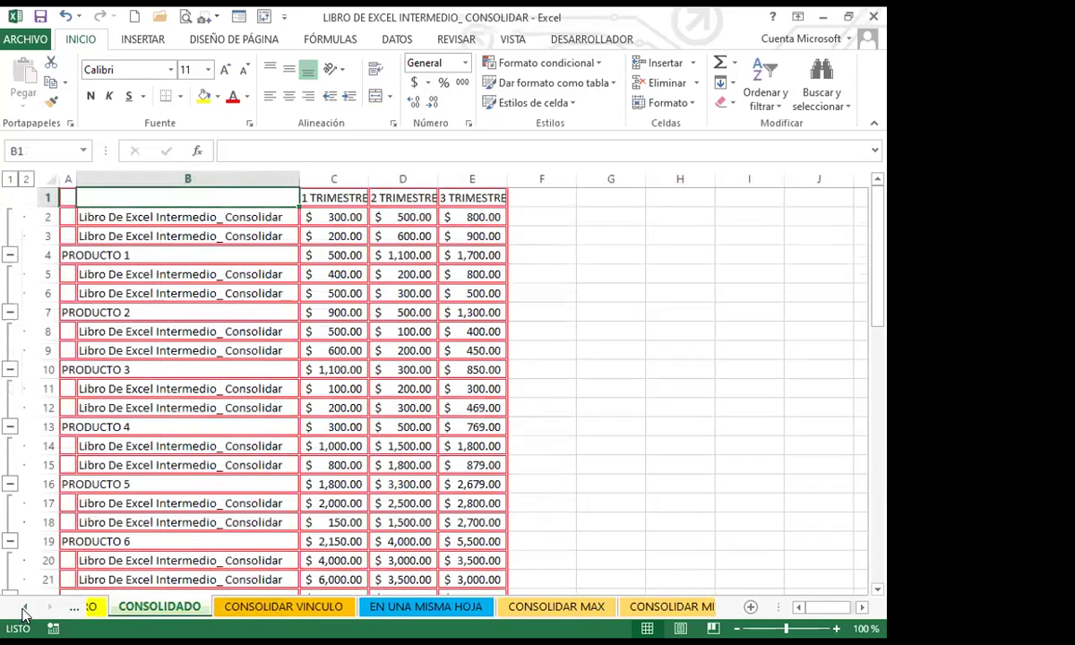
left_click(25, 607)
left_click(115, 607)
left_click(170, 609, "ctrl")
left_click(179, 608)
left_click_drag(599, 607, 598, 607)
left_click(563, 535)
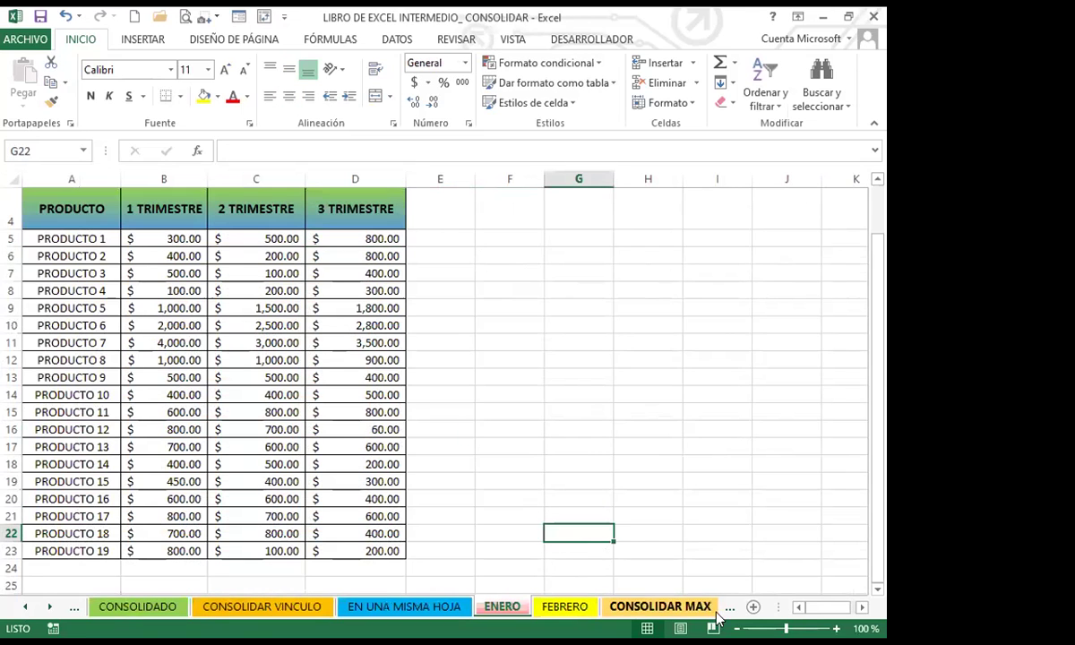
Look over the ENERO and FEBRERO sales tables and the empty CONSOLIDAR MAX sheet.
left_click(861, 607)
left_click(861, 608)
left_click(862, 607)
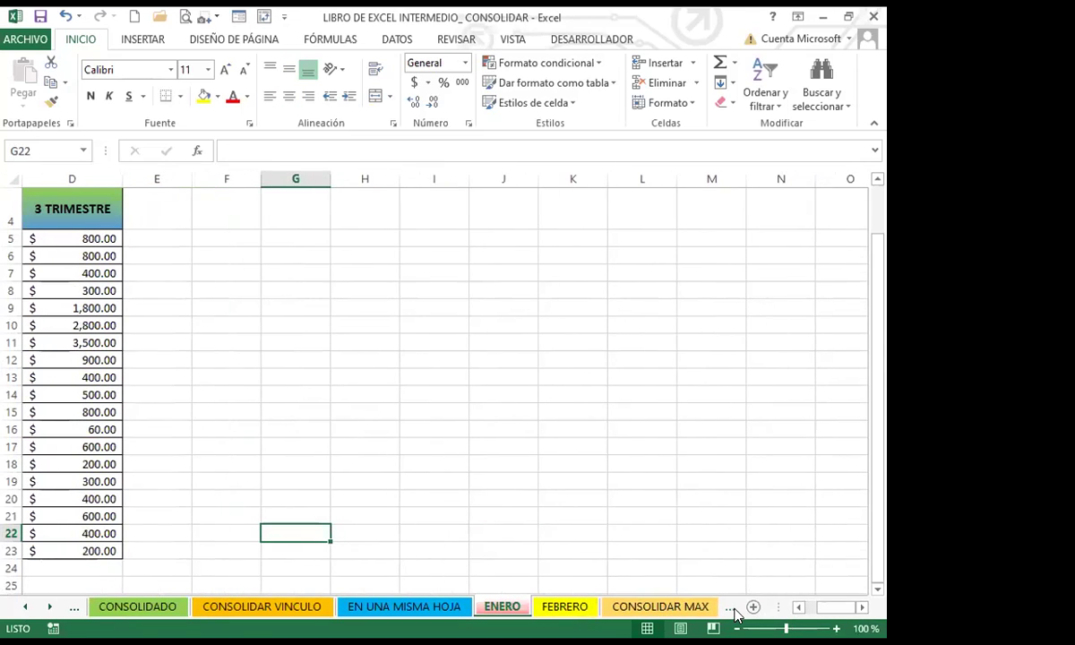
left_click(695, 608)
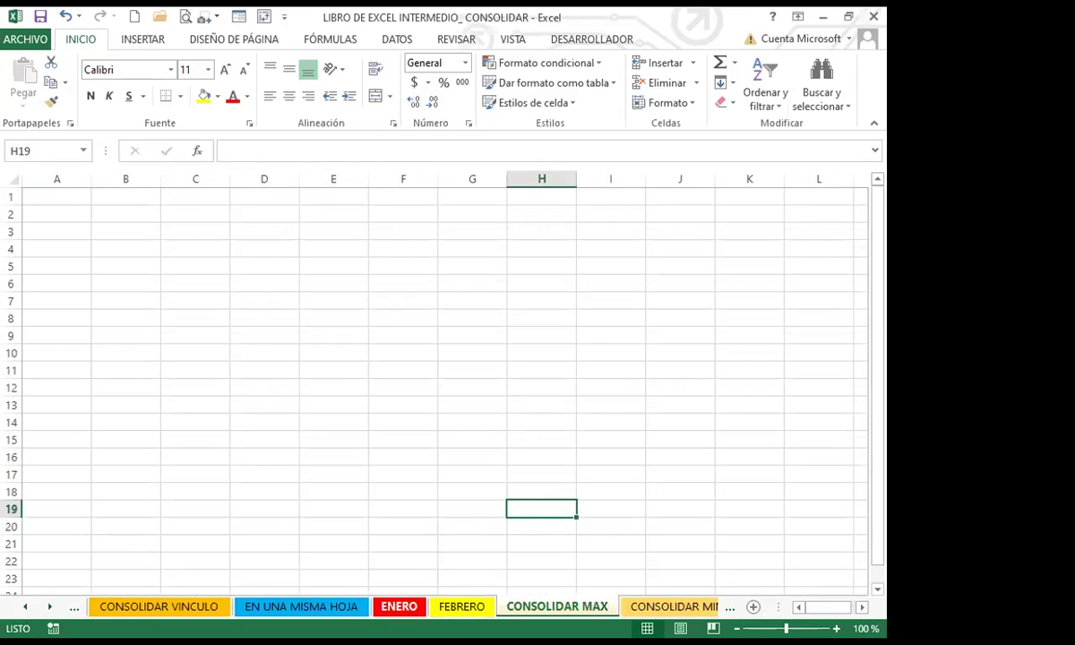
left_click(394, 607)
left_click(452, 607)
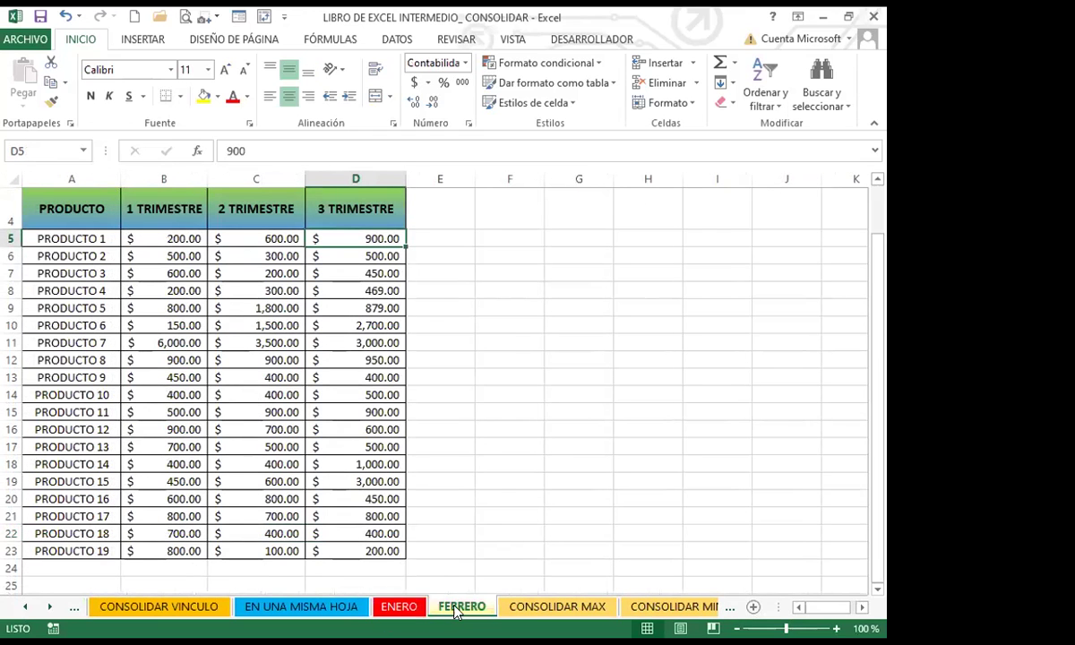
left_click(398, 607)
left_click_drag(836, 608, 756, 607)
Start a consolidation at cell A1 of the CONSOLIDAR MAX sheet using the Máx. function.
left_click(542, 608)
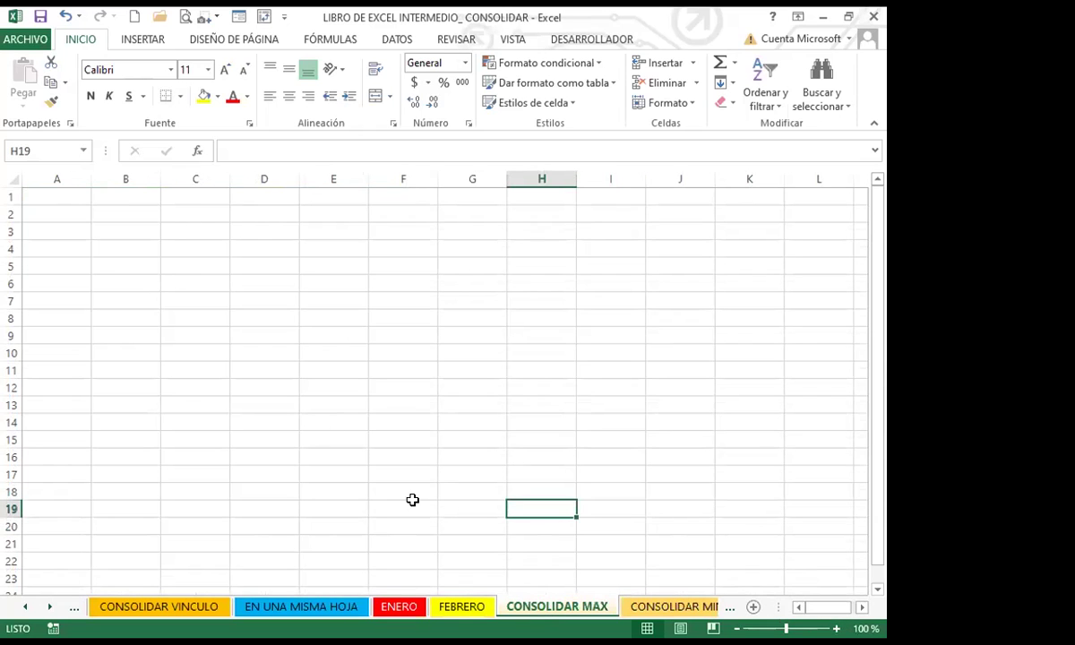
left_click(52, 197)
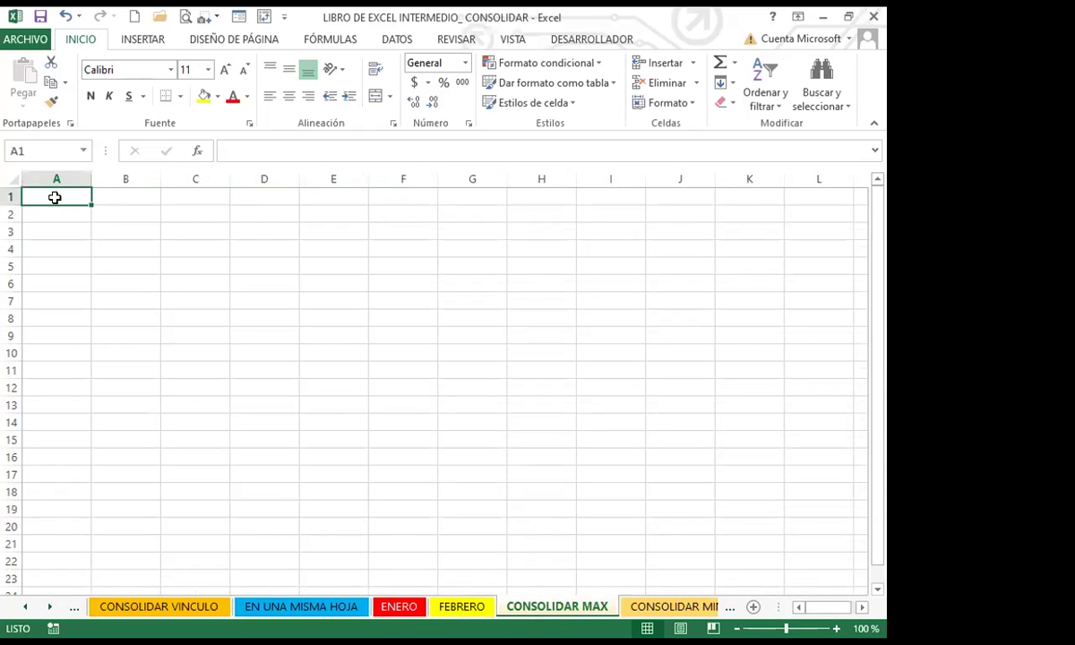
left_click(398, 45)
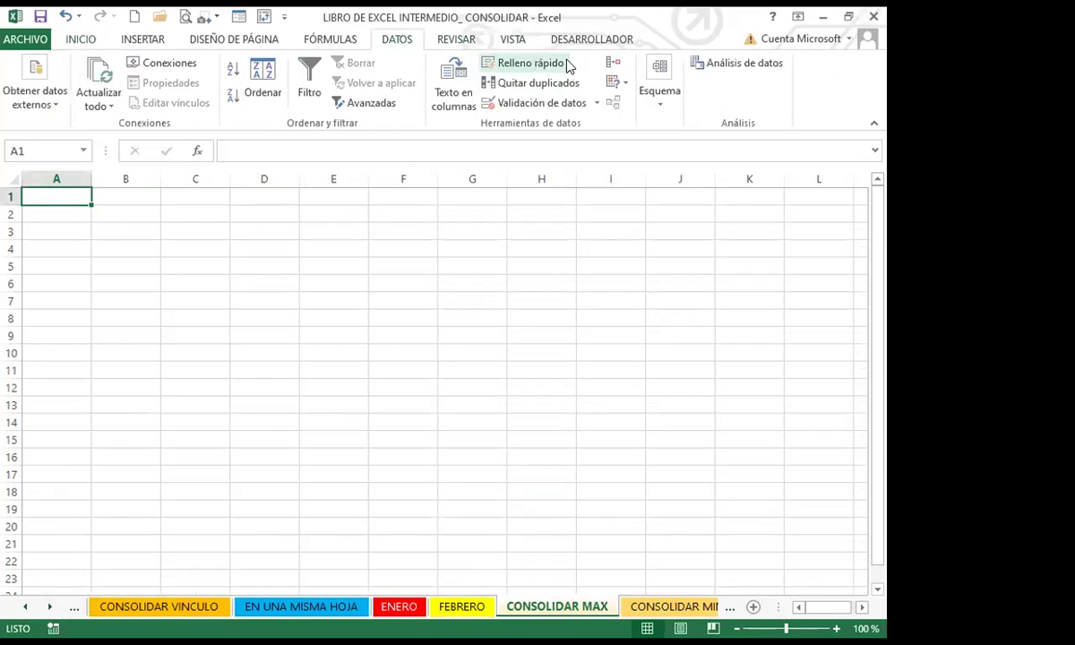
left_click(612, 63)
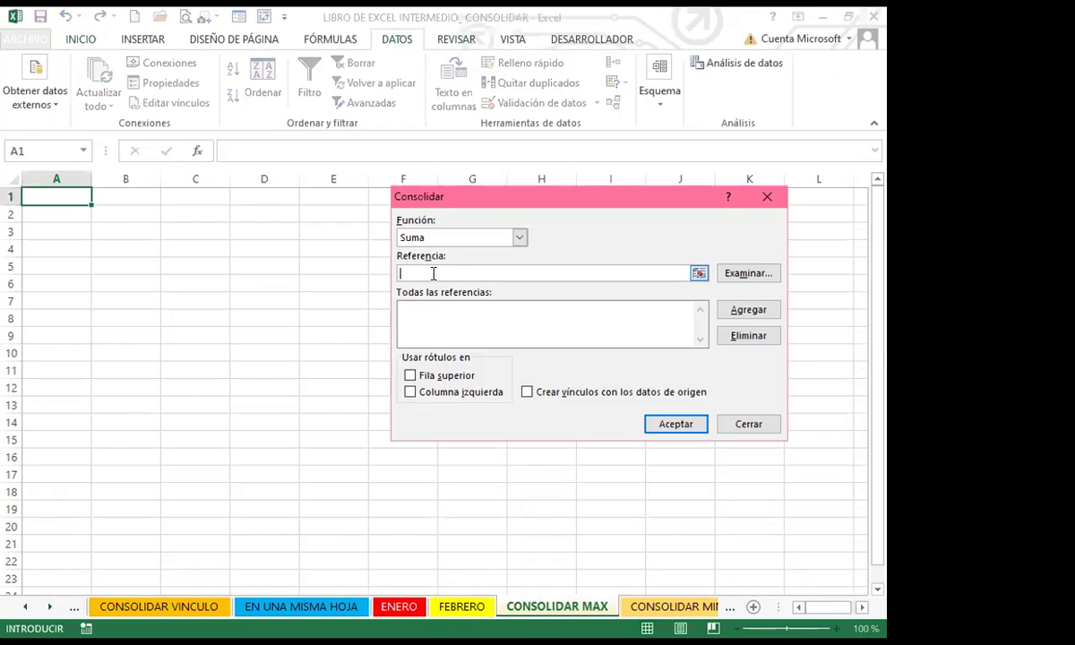
left_click(520, 238)
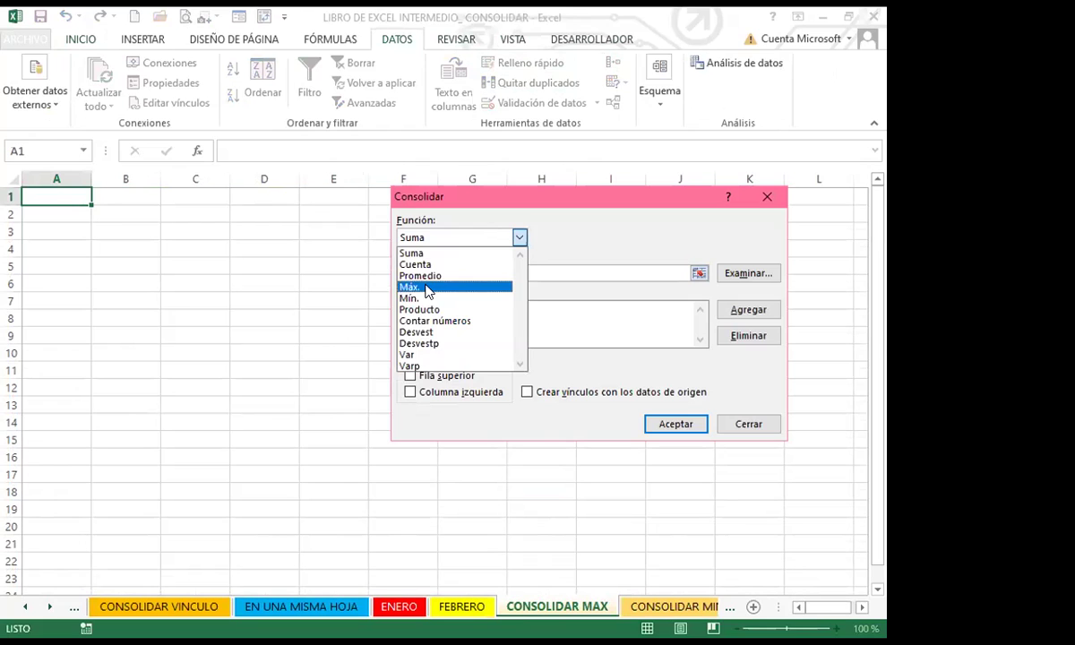
left_click(425, 287)
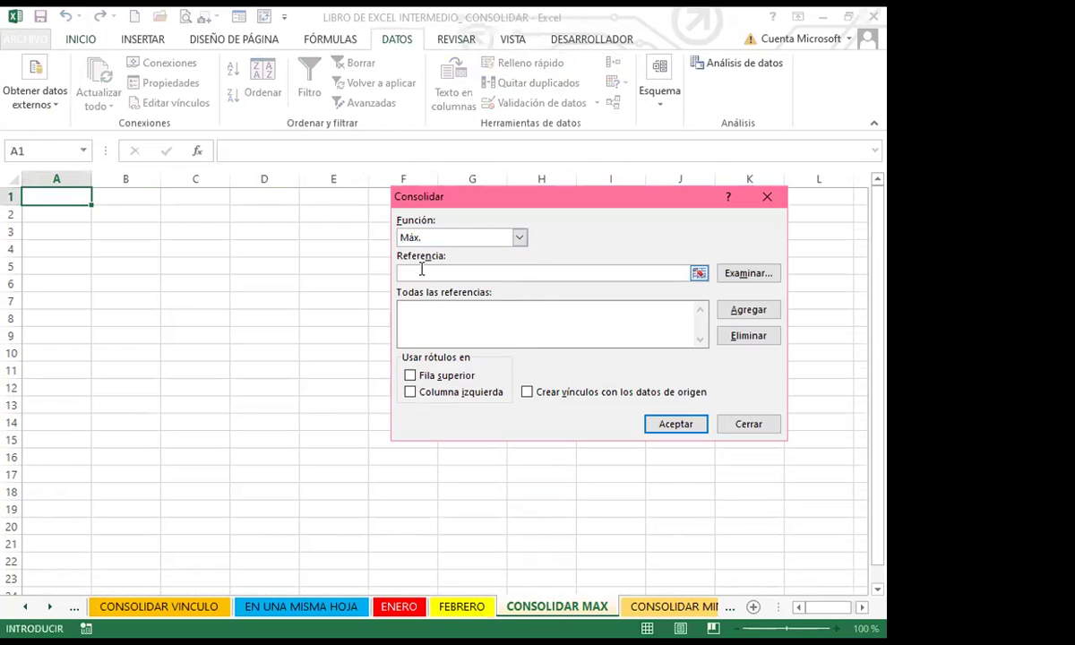
Add ENERO!$A$4:$D$23 to the consolidation references and set FEBRERO!$A$4:$D$23 as the second reference.
left_click(398, 607)
left_click(77, 201)
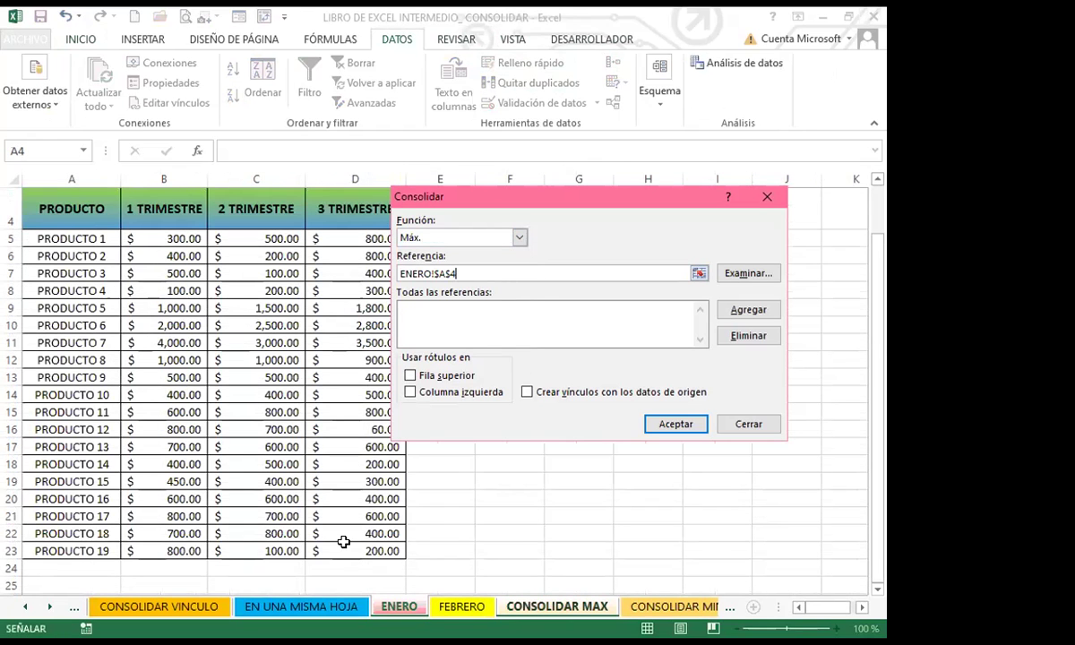
left_click_drag(427, 509, 359, 550)
left_click(748, 310)
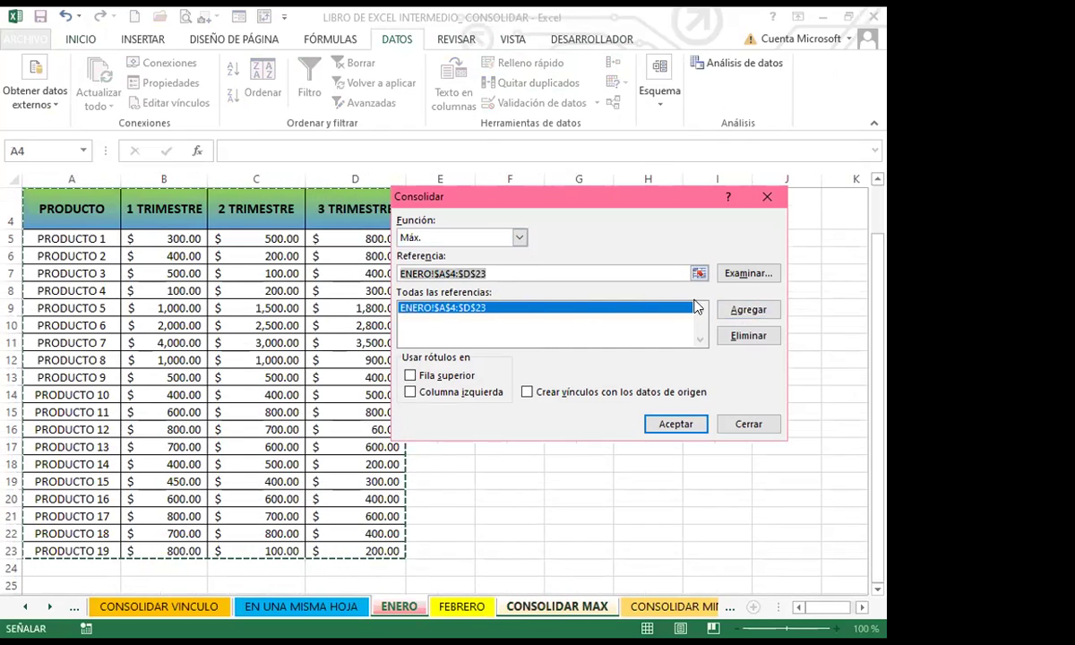
left_click(461, 606)
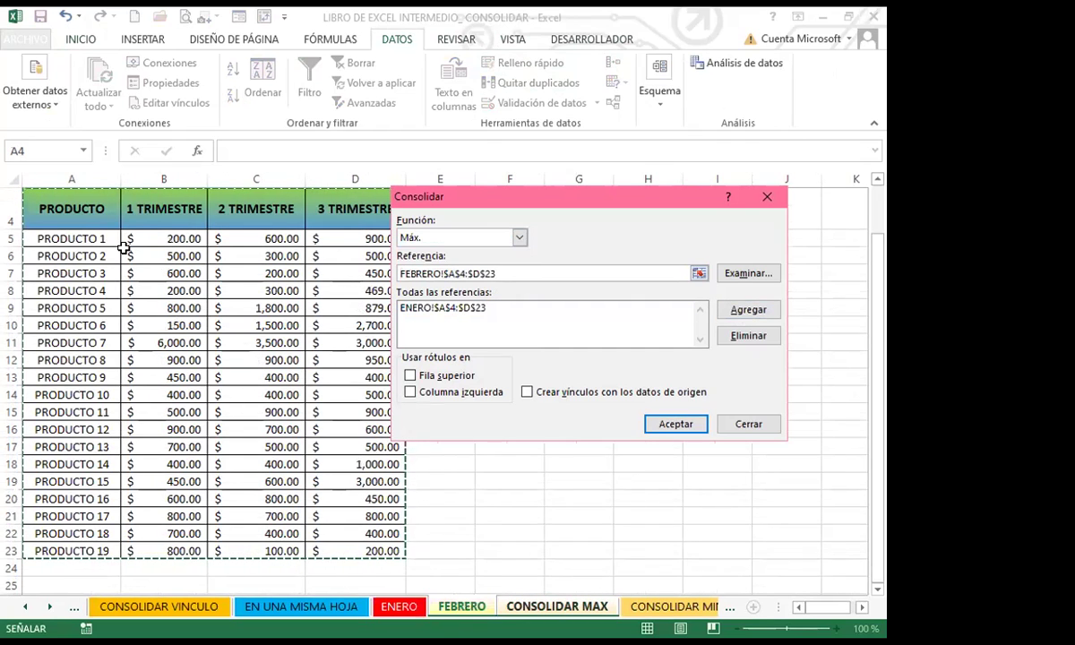
Use top-row and left-column labels, create links to the source data, and run the consolidation.
left_click(411, 376)
left_click(410, 392)
left_click(527, 392)
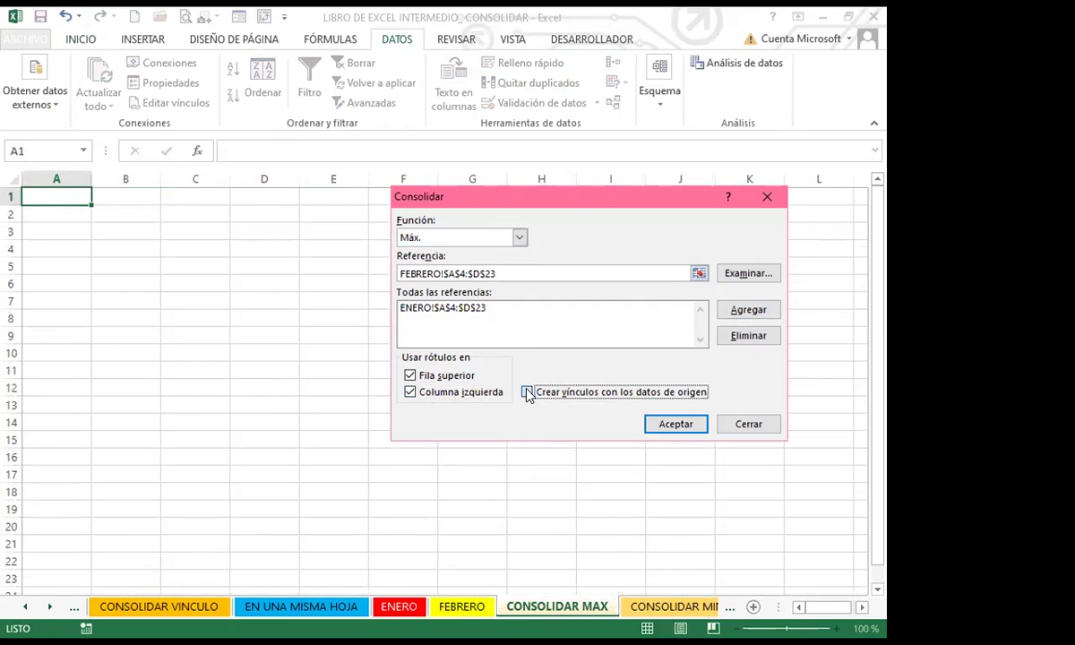
left_click(677, 419)
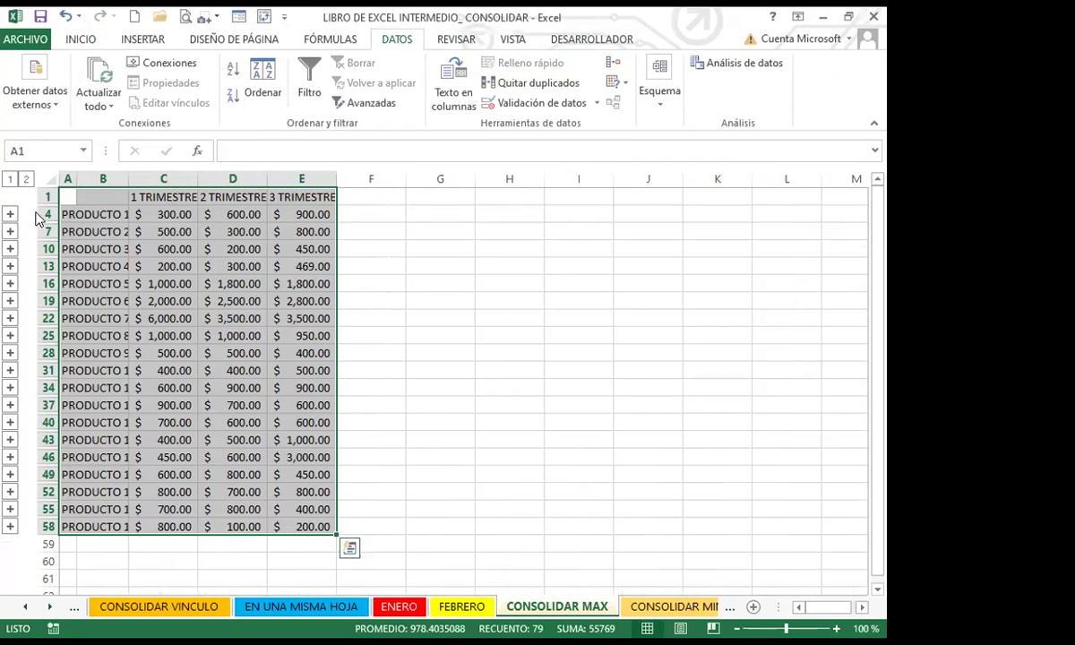
Widen the 1 TRIMESTRE and 2 TRIMESTRE columns of the consolidated table.
key("alt+h")
key("o")
key("i")
Expand the outline to each product's source rows and widen column B for the workbook names.
left_click(26, 179)
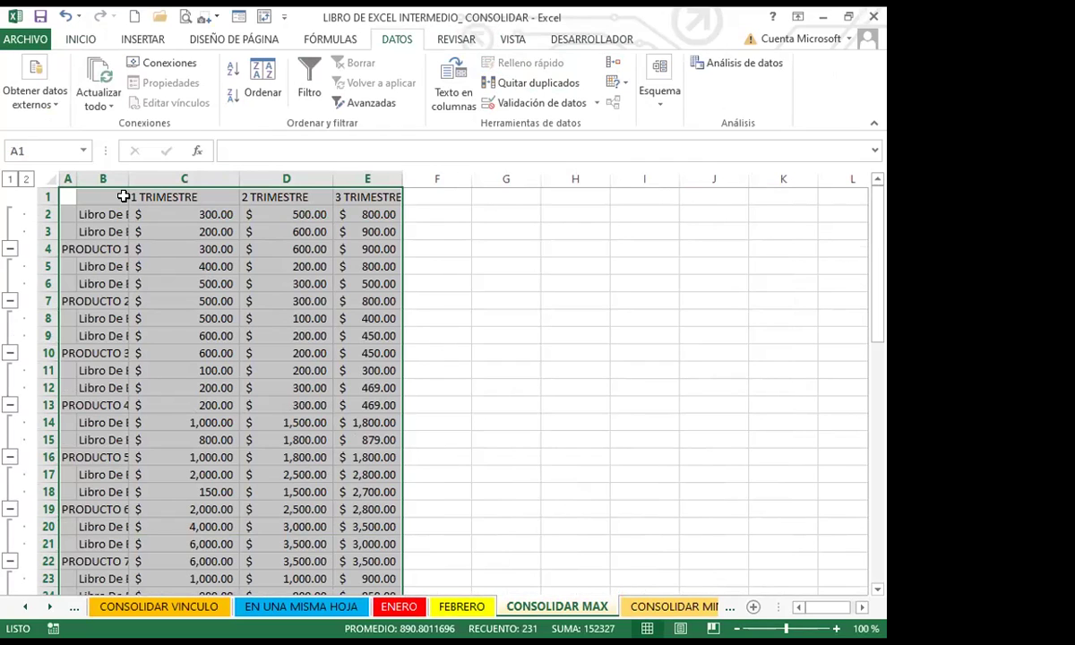
key("alt+h")
key("o")
key("i")
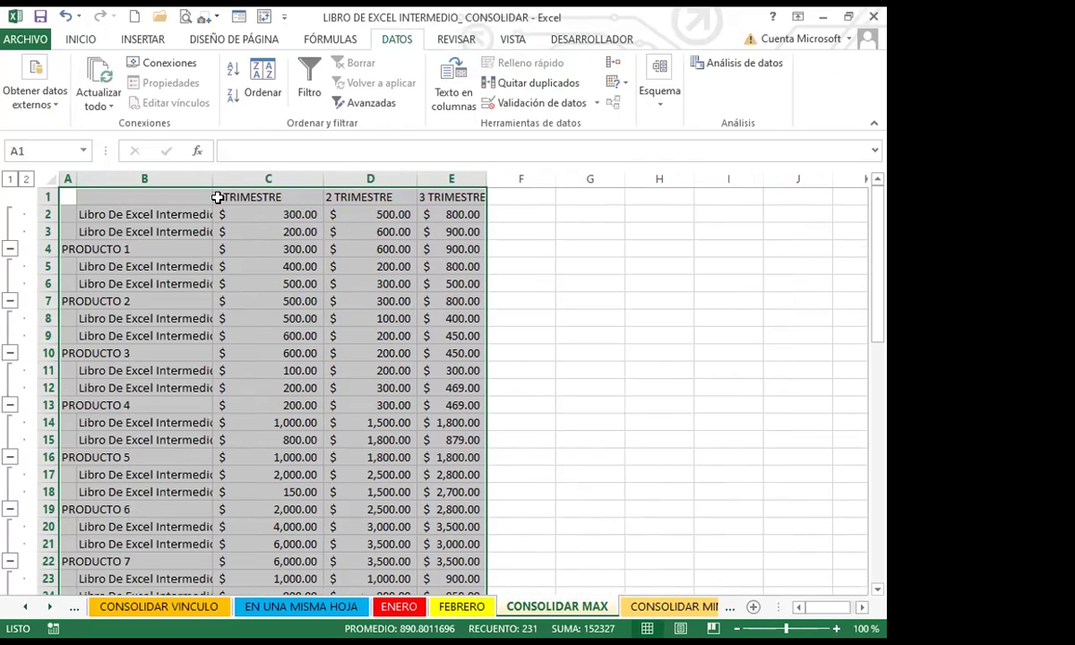
key("alt+h")
key("o")
key("i")
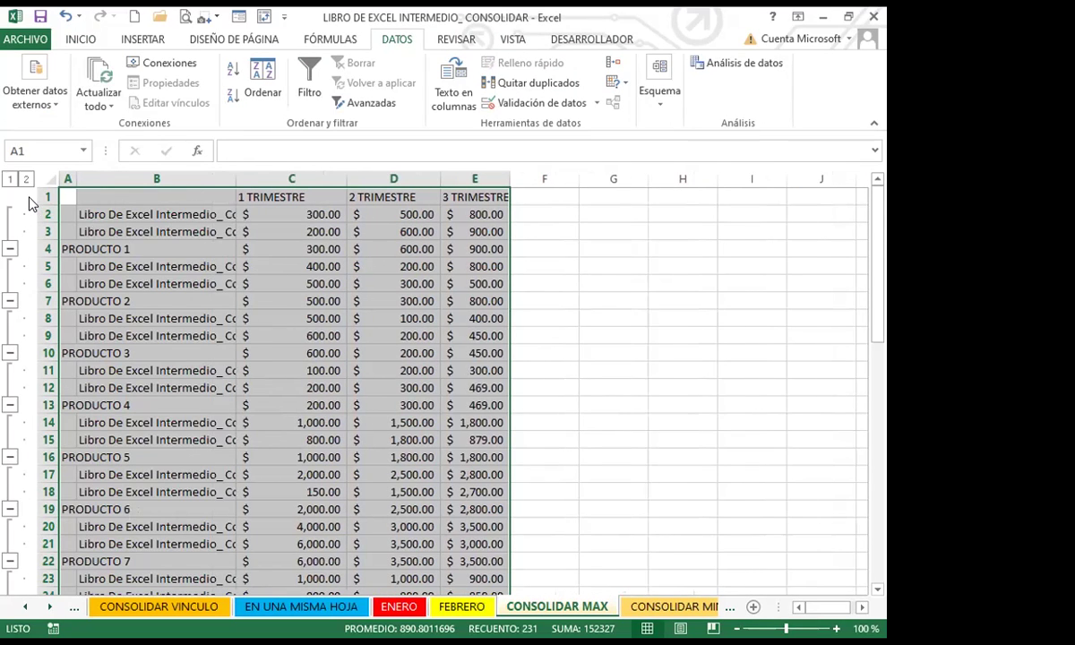
Collapse the outline of the CONSOLIDAR MAX table to the product summary rows.
key("alt+d")
key("j")
key("h")
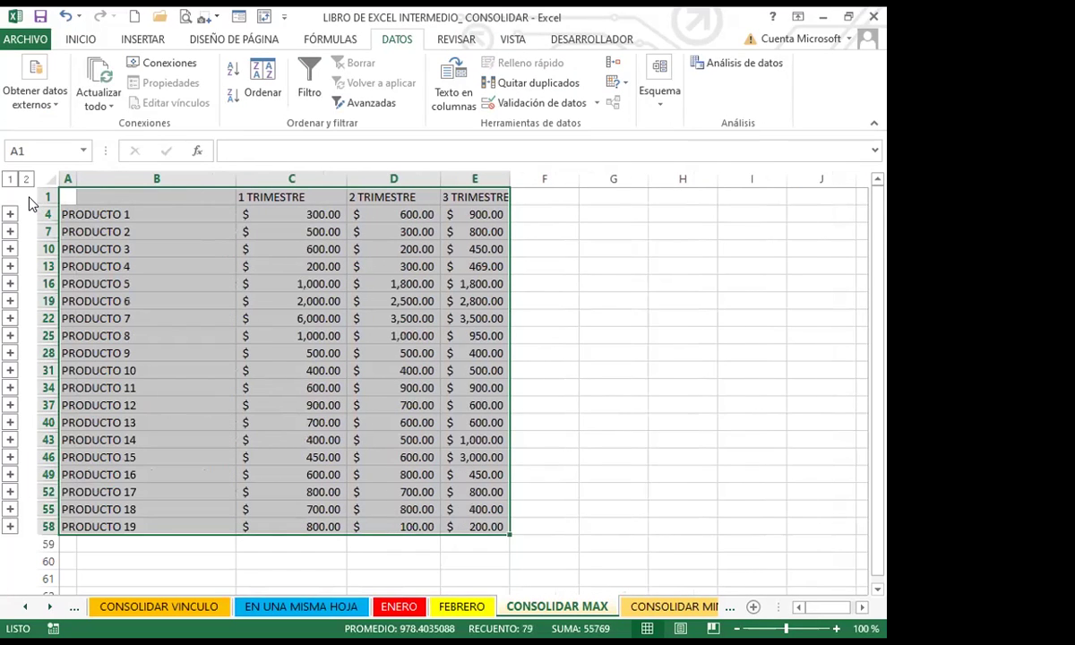
Run the Máx. consolidation of the ENERO and FEBRERO ranges again with its existing settings, leaving the outline collapsed.
left_click(613, 63)
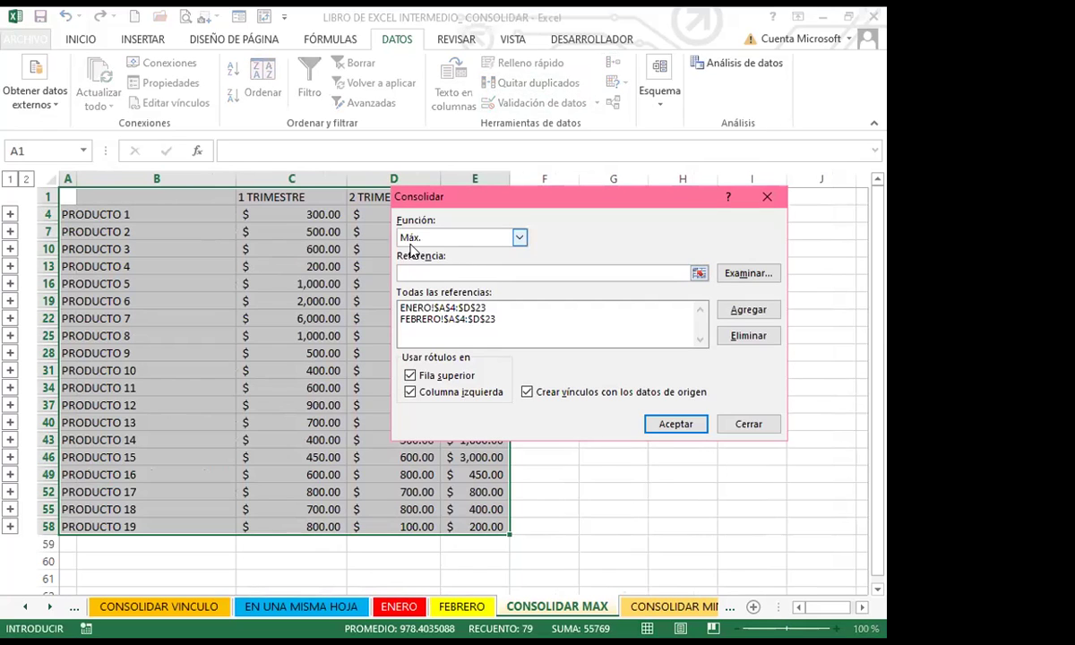
left_click(681, 431)
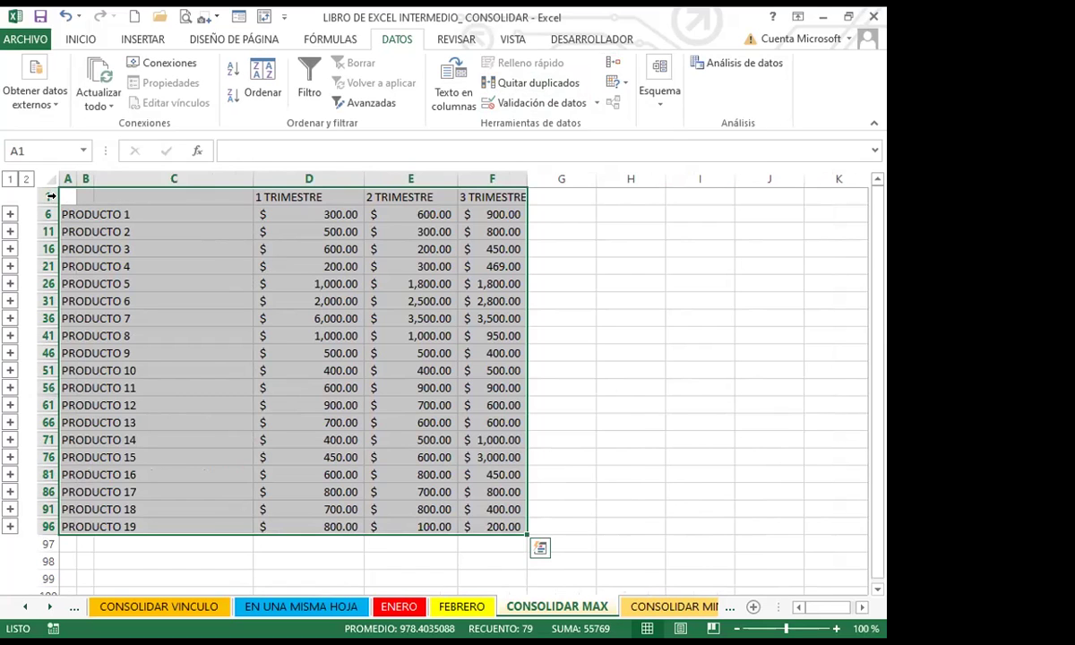
left_click(26, 178)
left_click(10, 178)
Start a consolidation in cell A1 of the CONSOLIDAR MIN sheet using the Mín. function.
left_click(685, 606)
left_click(38, 197)
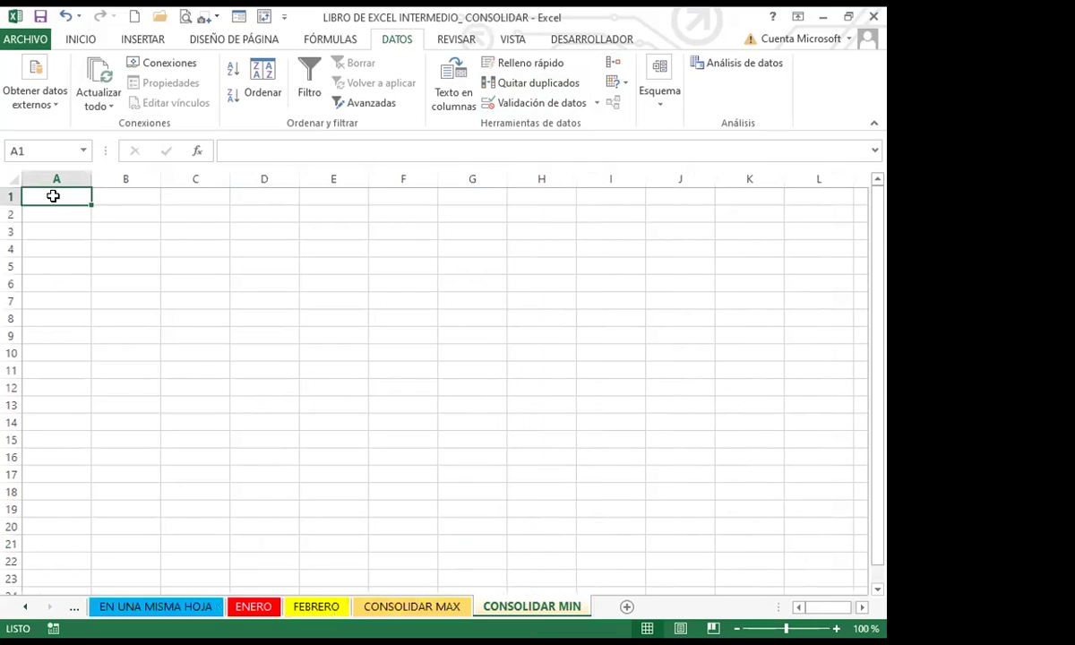
left_click(613, 66)
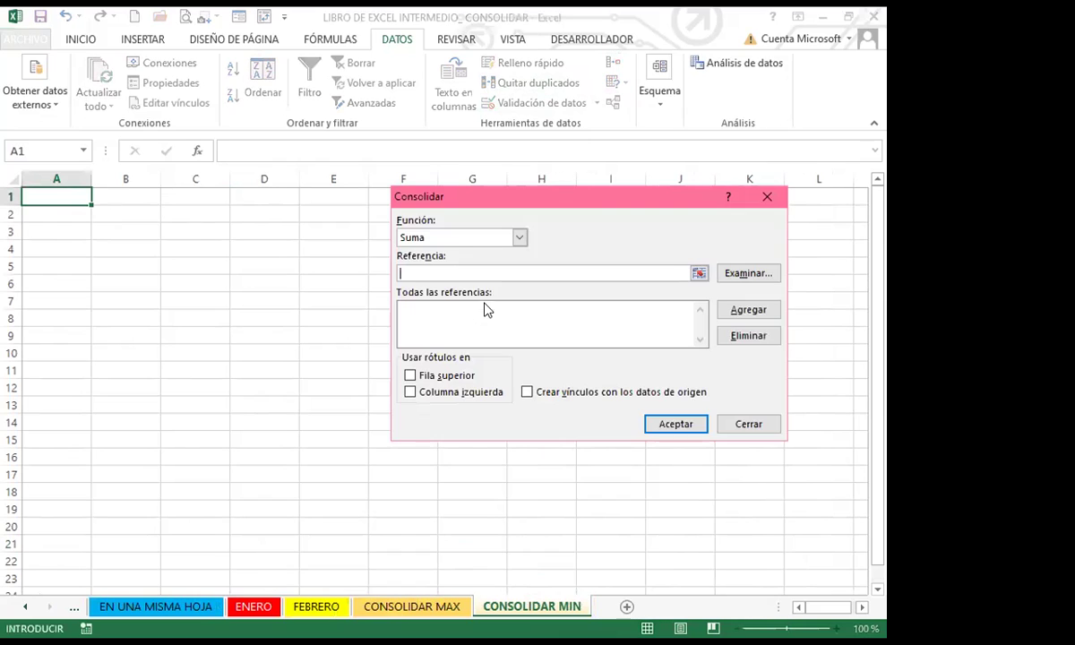
left_click(520, 237)
left_click(419, 298)
Add ENERO!$A$4:$D$23 and FEBRERO!$A$4:$D$23 to the consolidation references.
left_click(416, 271)
left_click(253, 606)
left_click(50, 201)
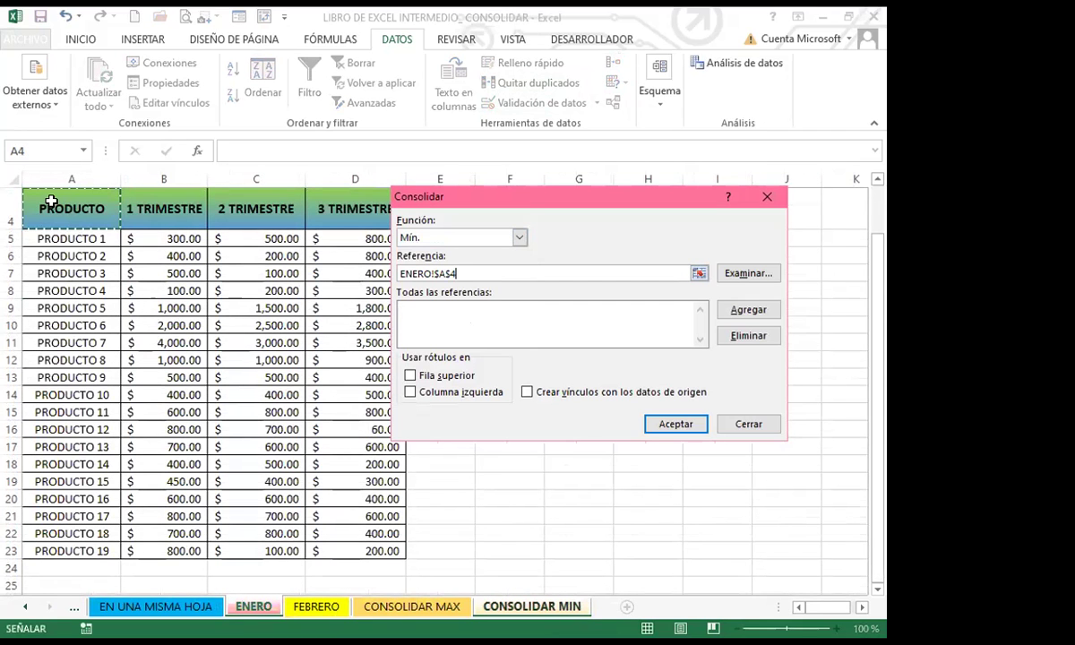
left_click(717, 310)
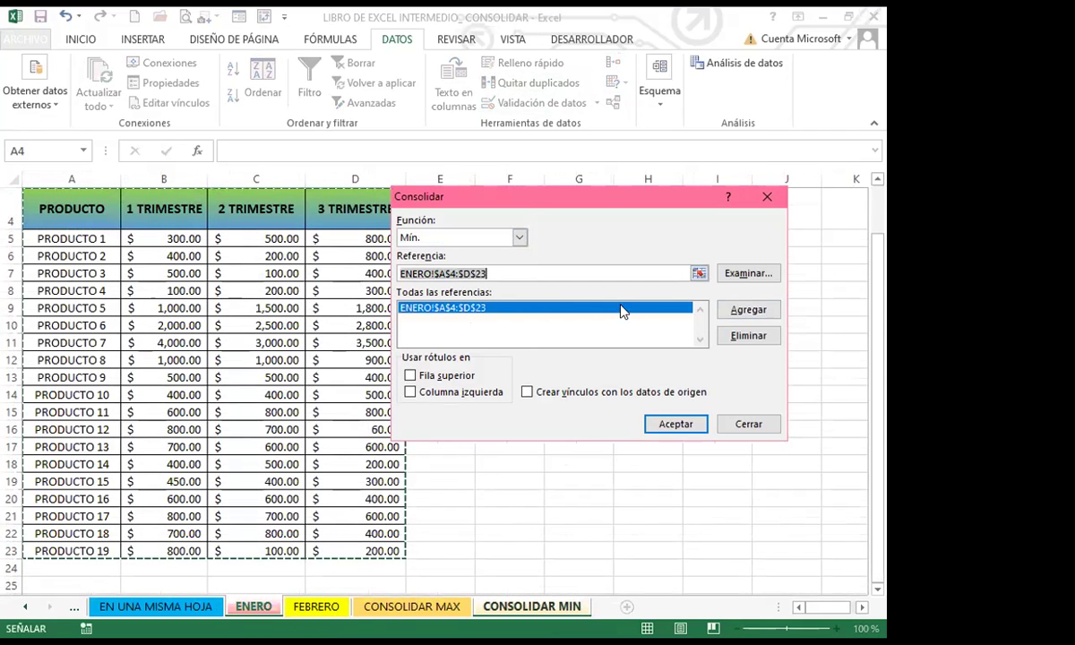
left_click(325, 609)
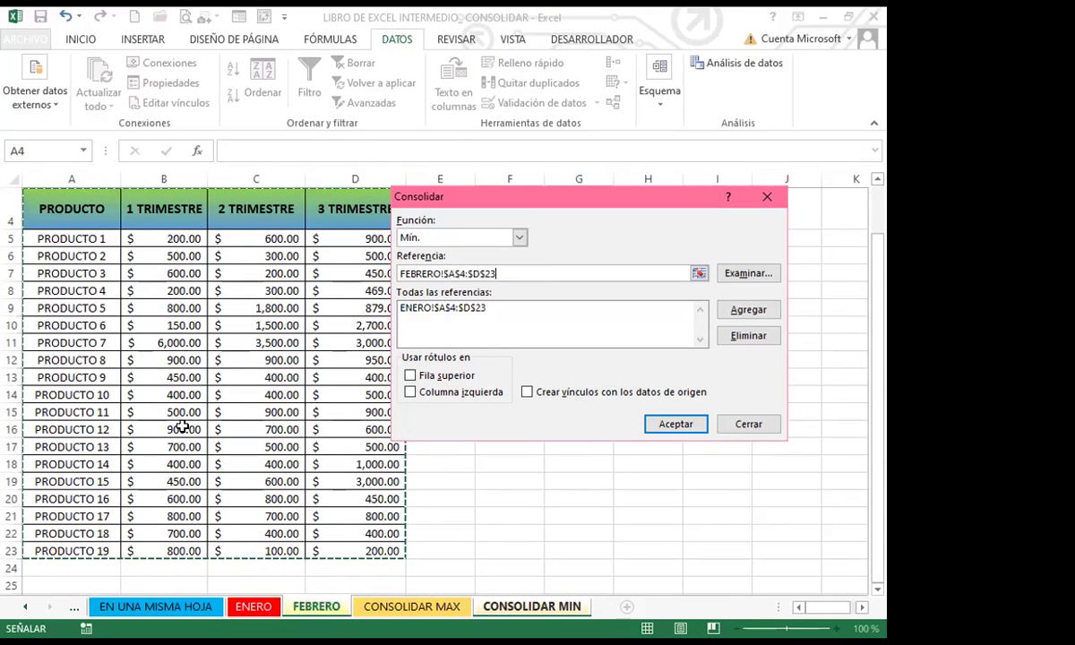
left_click(742, 311)
Use top-row and left-column labels, create links to the source data, and run the minimum consolidation.
left_click(410, 375)
left_click(410, 392)
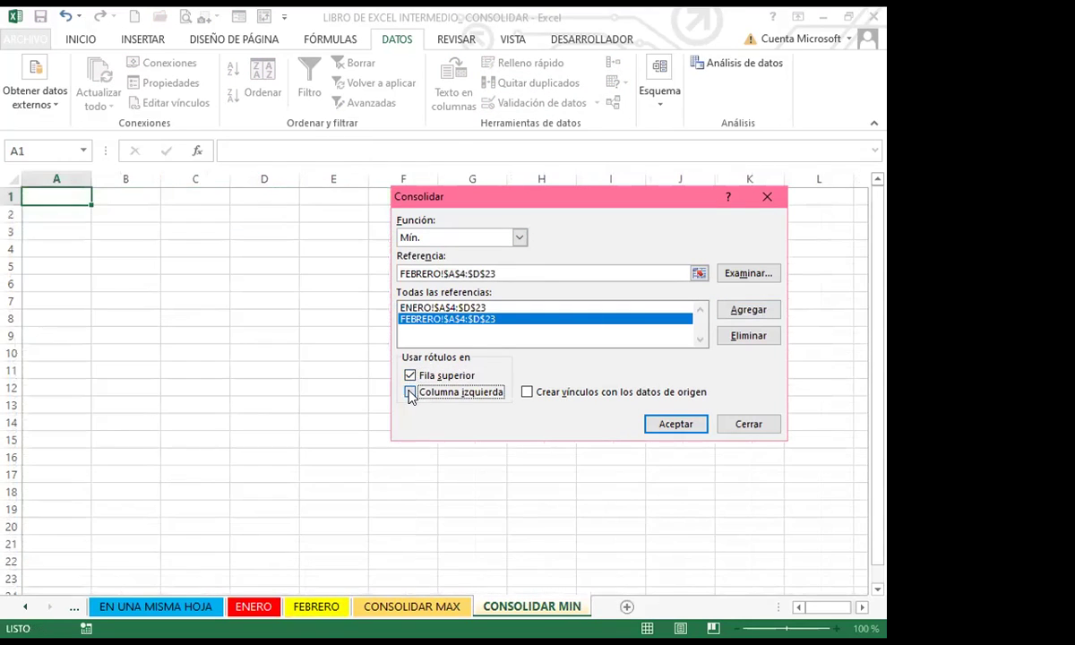
left_click(527, 391)
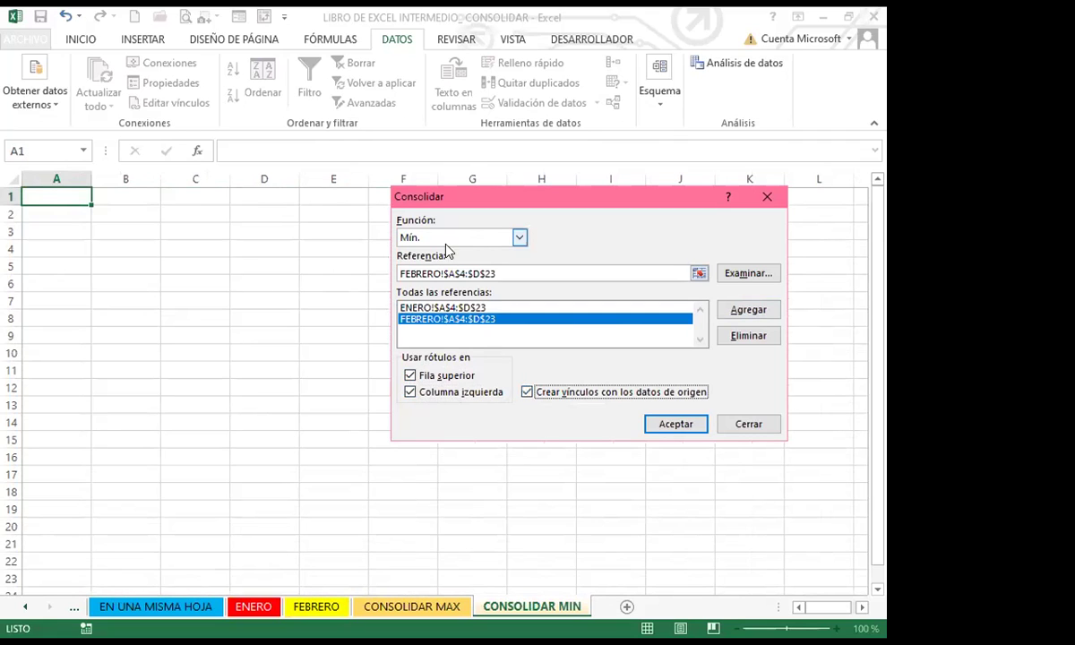
left_click(673, 423)
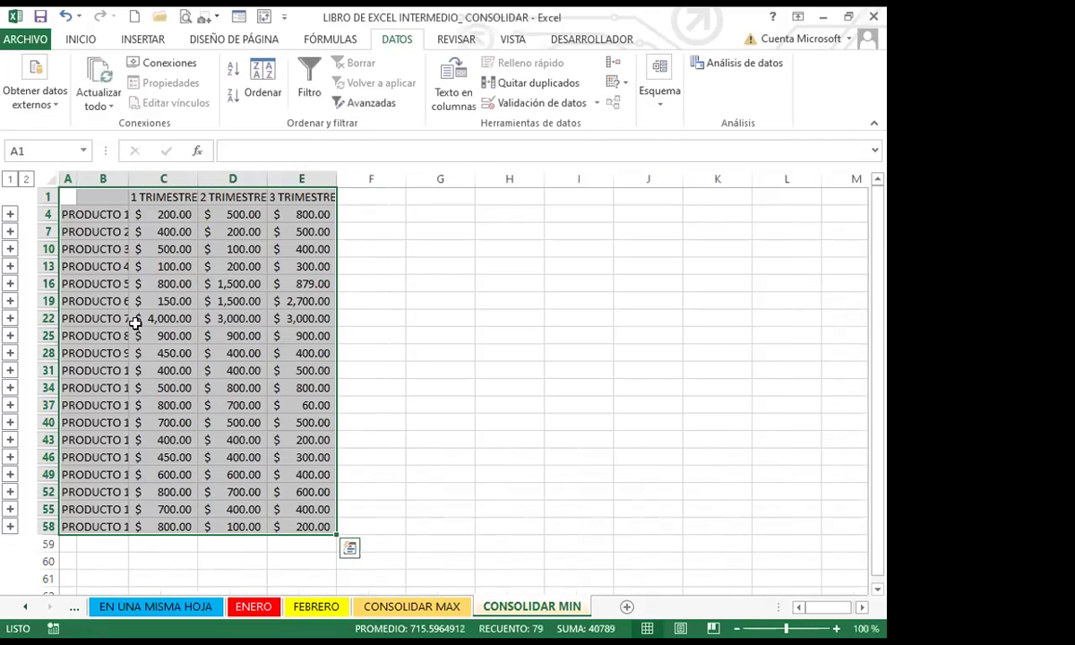
Compare PRODUCTO 1's first-quarter figures and formulas on CONSOLIDAR MIN and CONSOLIDAR MAX with the source values on ENERO and FEBRERO.
left_click(155, 216)
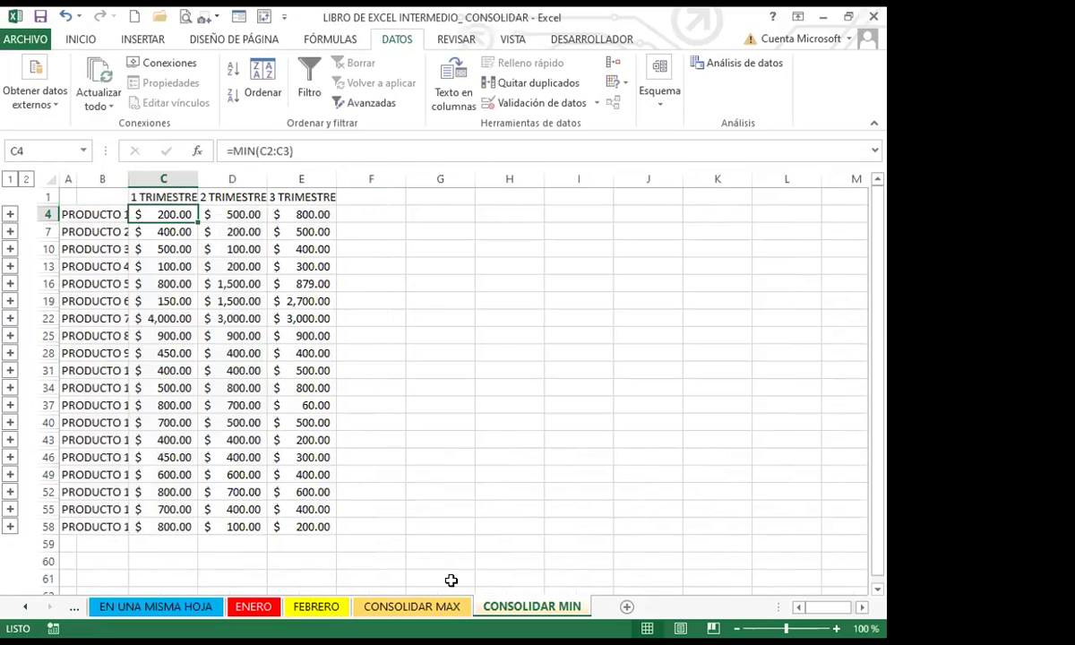
left_click(412, 607)
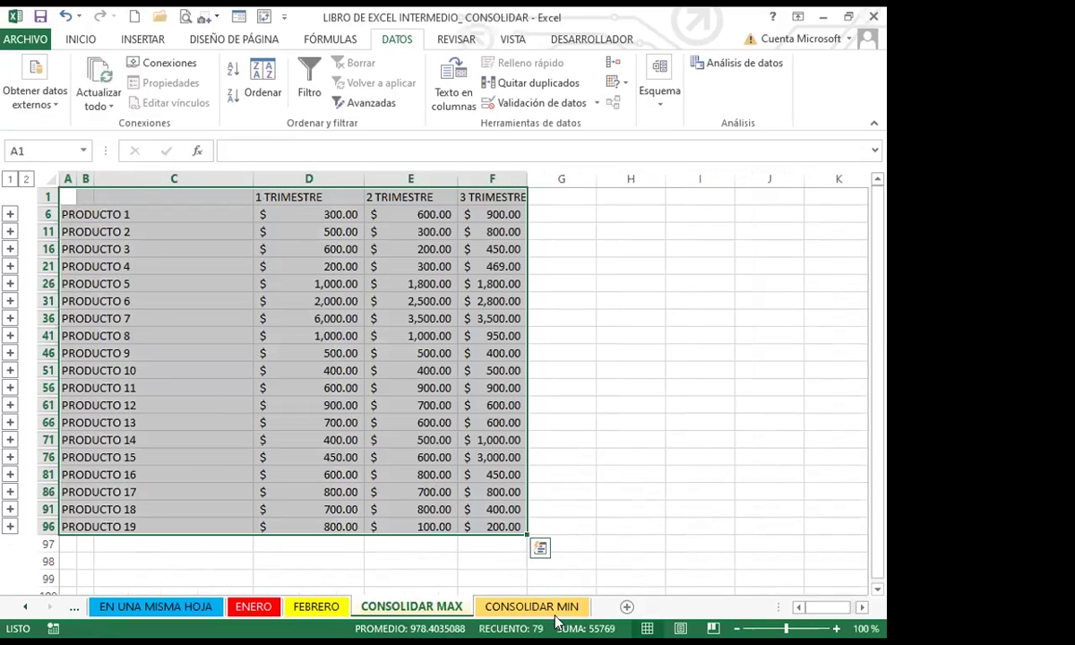
left_click(553, 612)
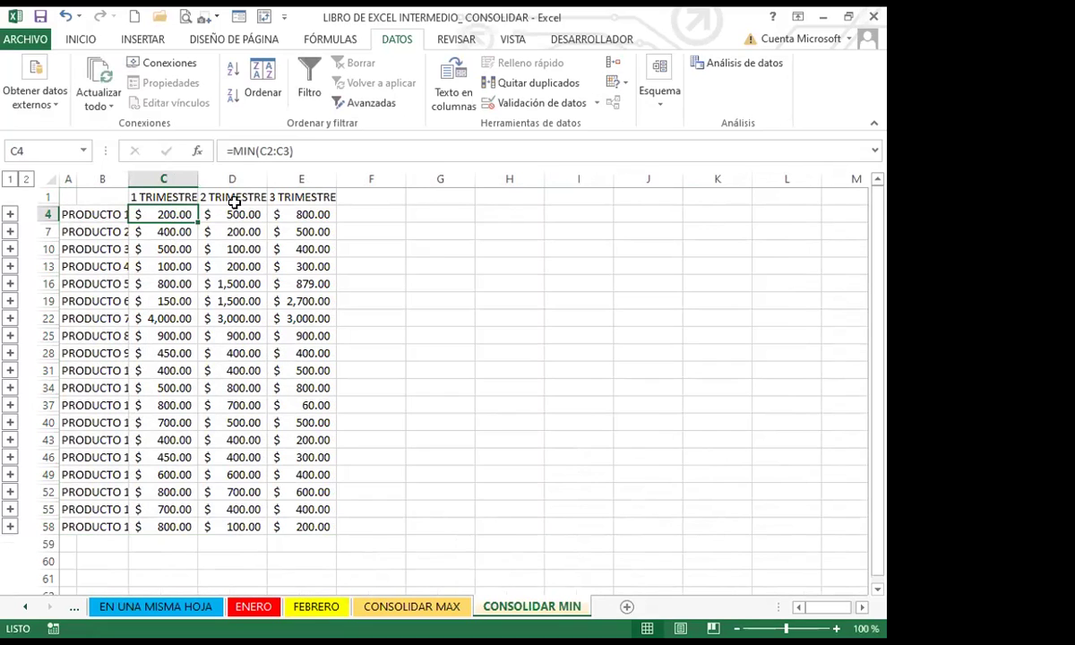
left_click(267, 608)
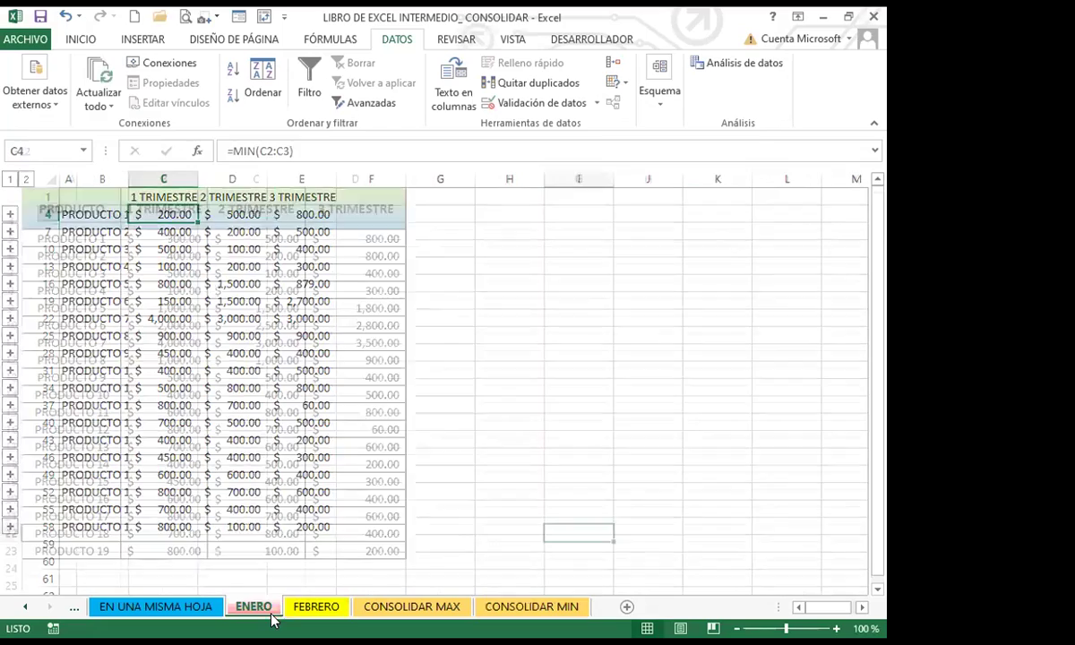
left_click(523, 608)
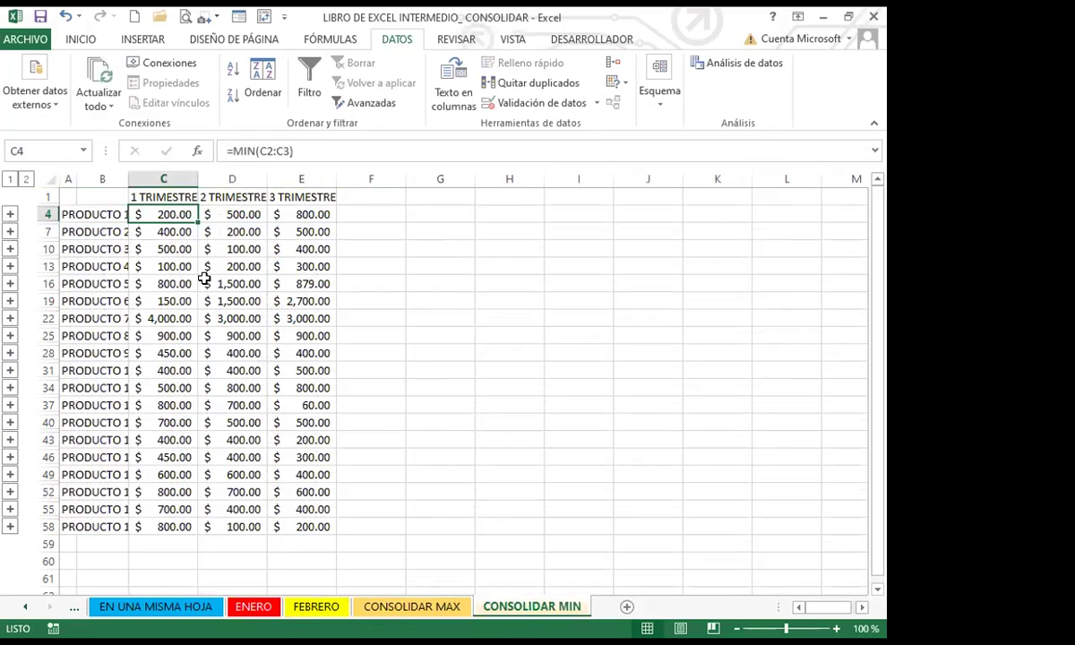
left_click(253, 606)
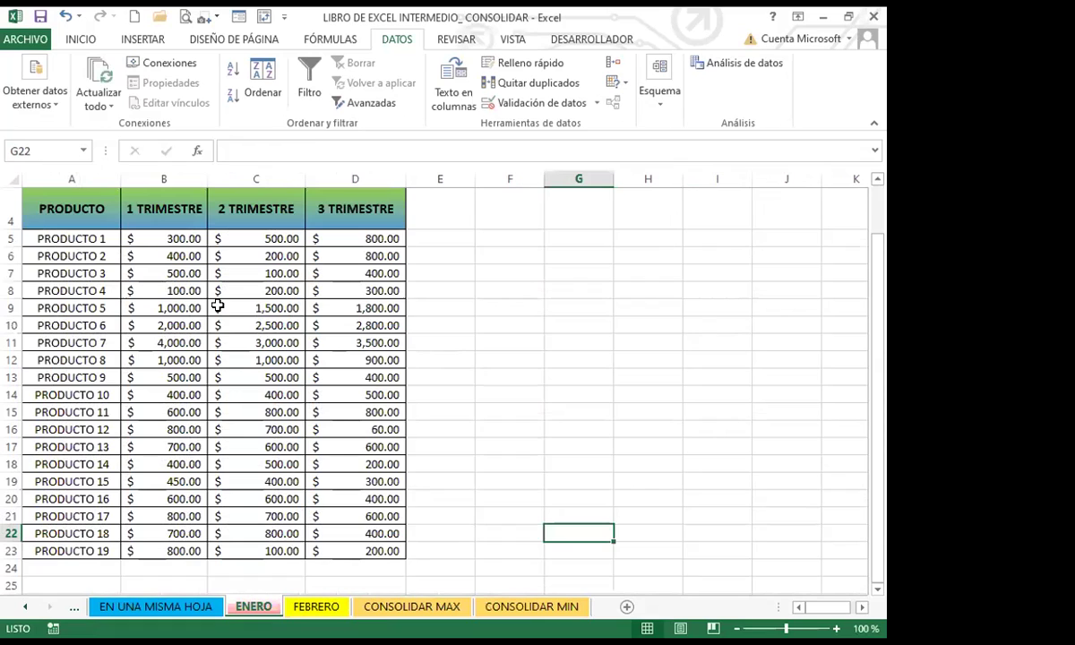
left_click(316, 610)
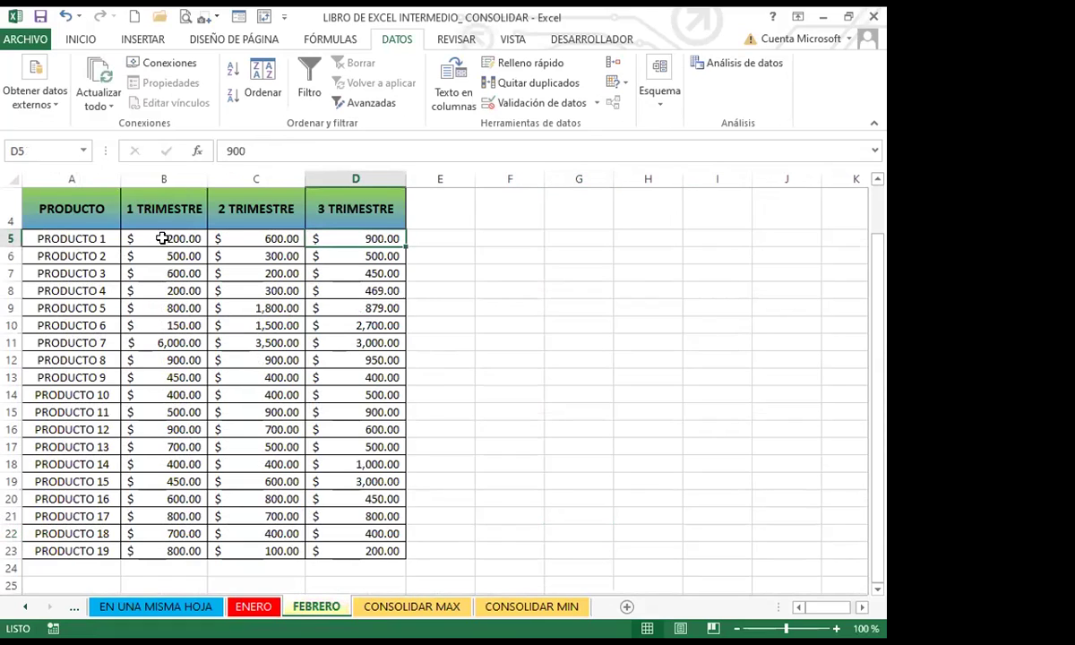
left_click(551, 609)
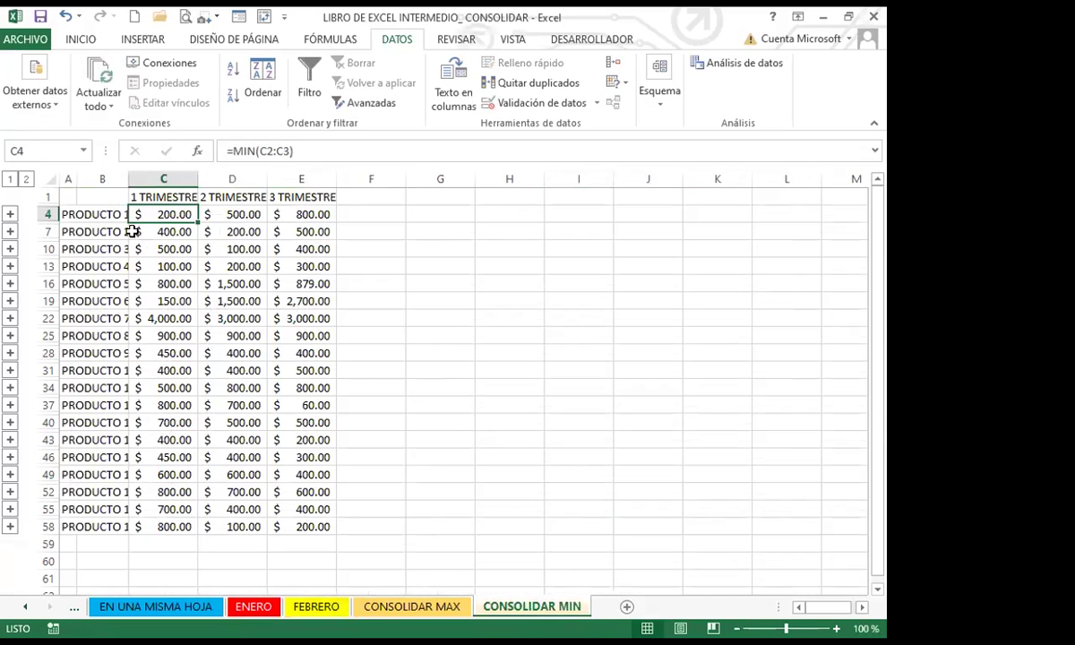
left_click(385, 606)
left_click(283, 214)
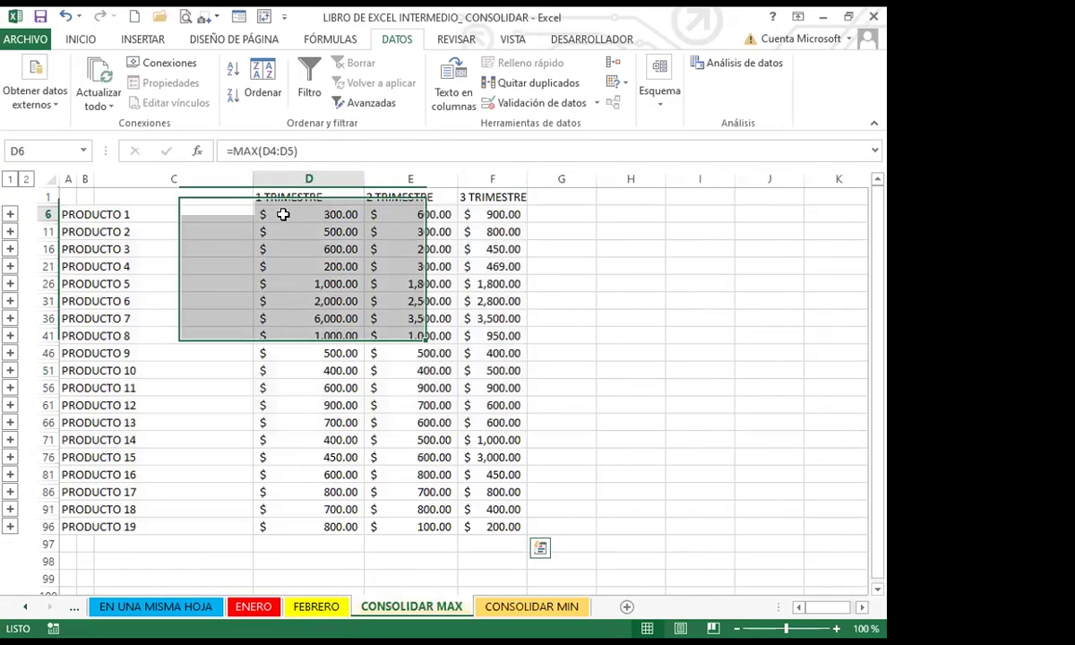
key("ctrl+Page_Down")
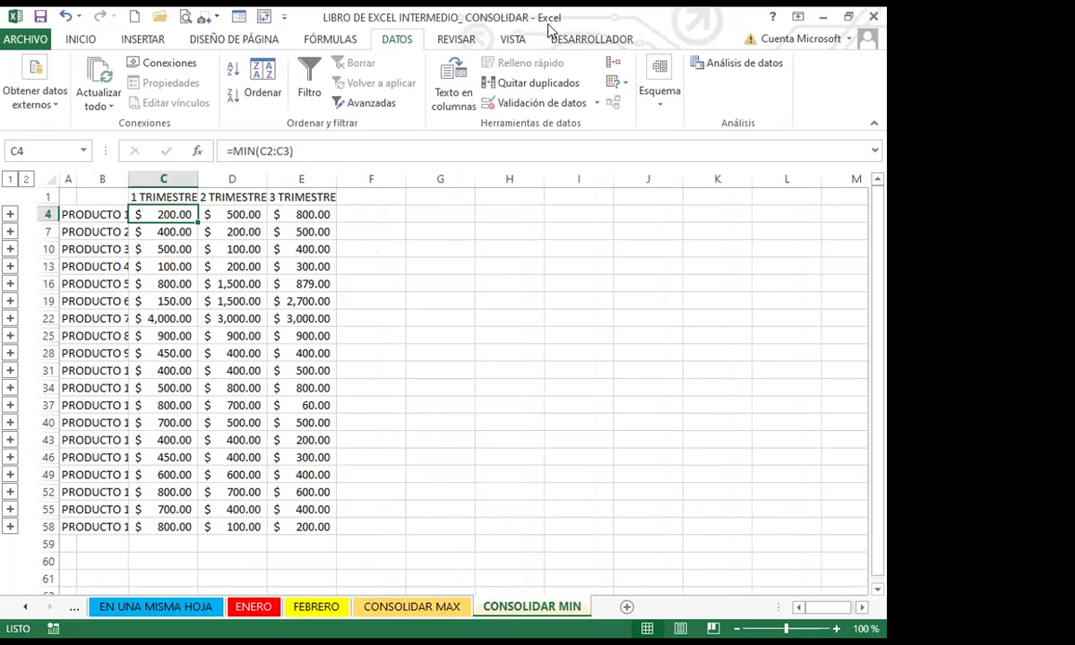
Review the functions available for consolidation on CONSOLIDAR MIN, then close the settings without changes and select cell G58.
left_click(613, 64)
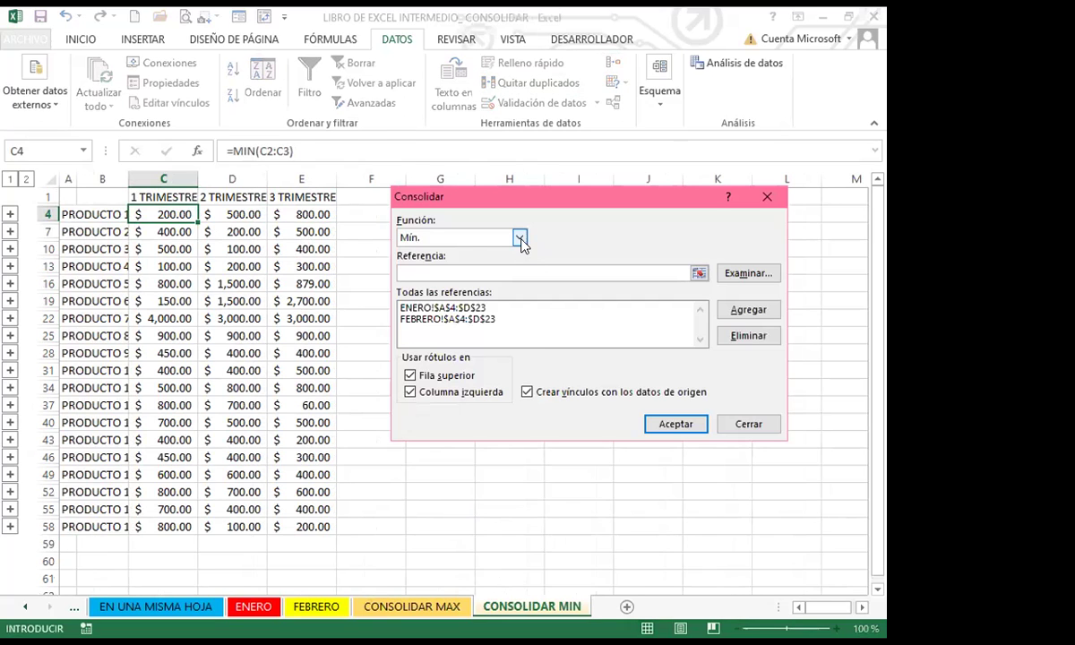
left_click(519, 238)
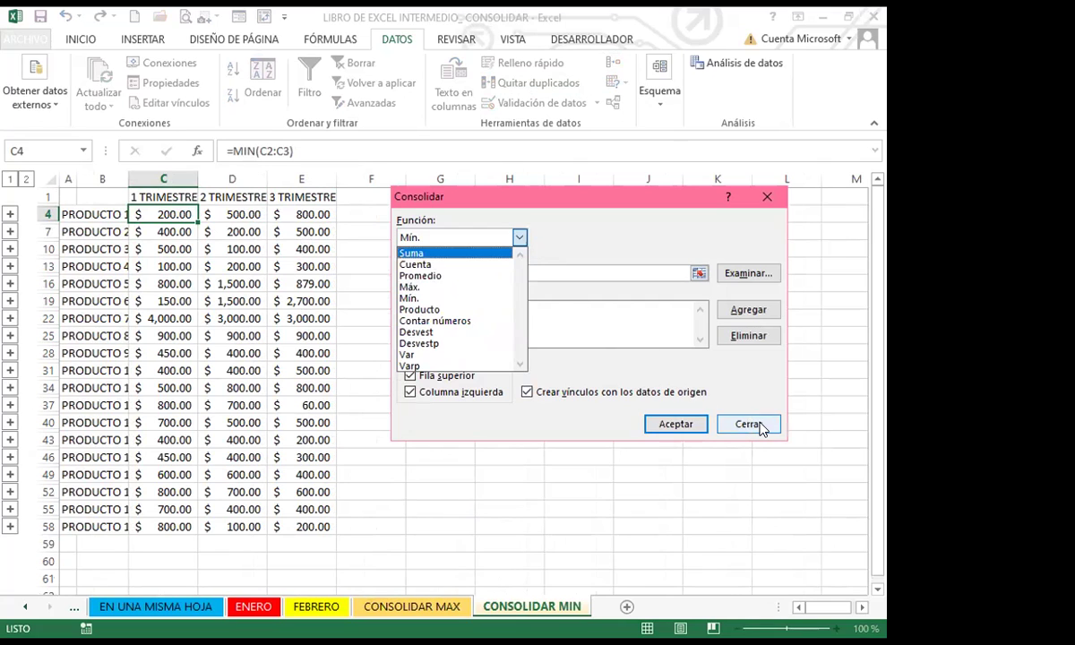
key("Escape")
key("Escape")
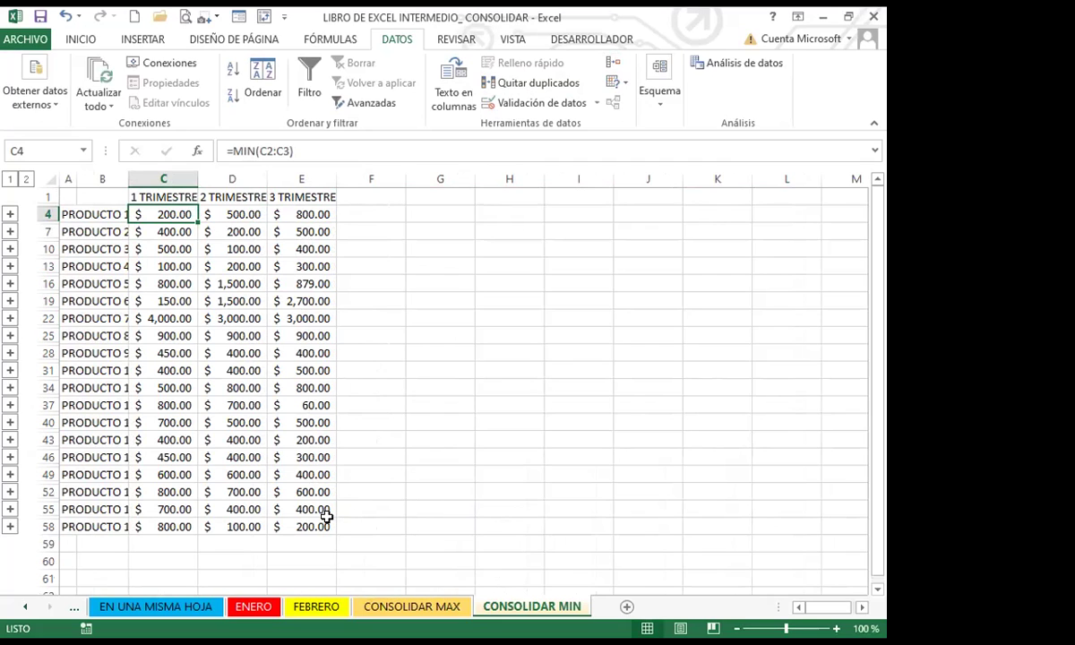
left_click(435, 525)
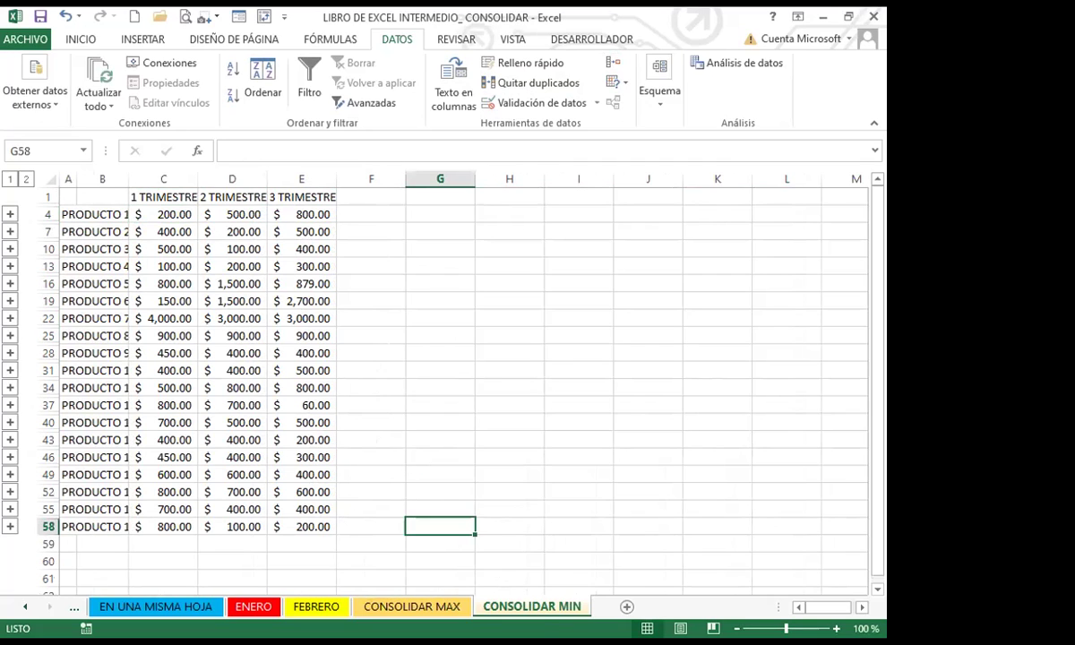